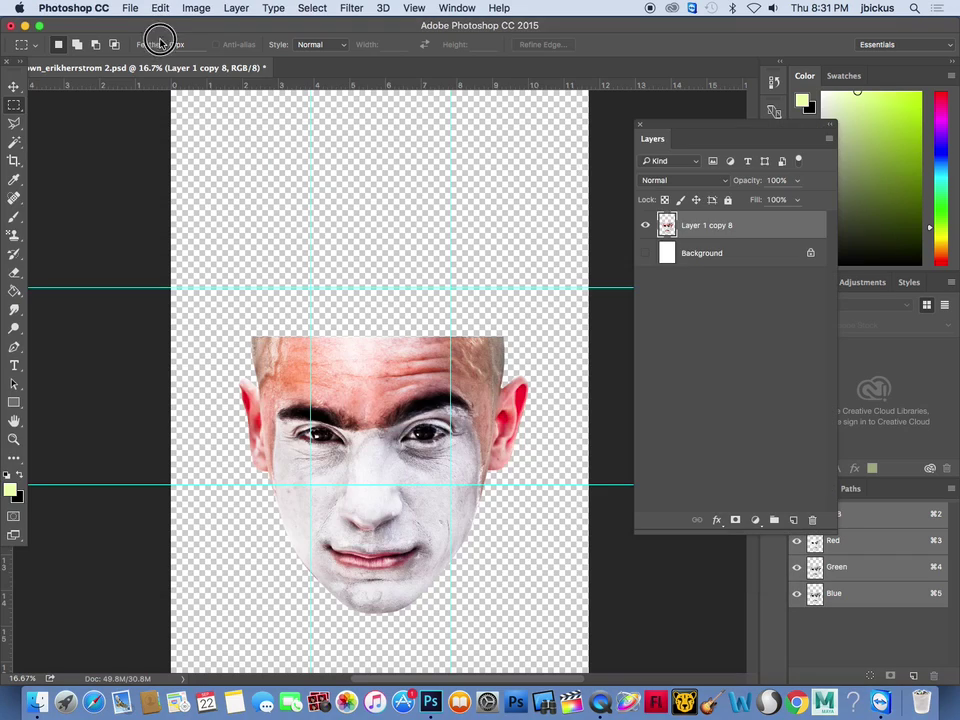
Move the Photoshop window down, bring the Circus Images Finder window forward, and open Finder's Go menu
{"action": "left_click_drag", "start_coordinate": [130, 26], "coordinate": [188, 103]}
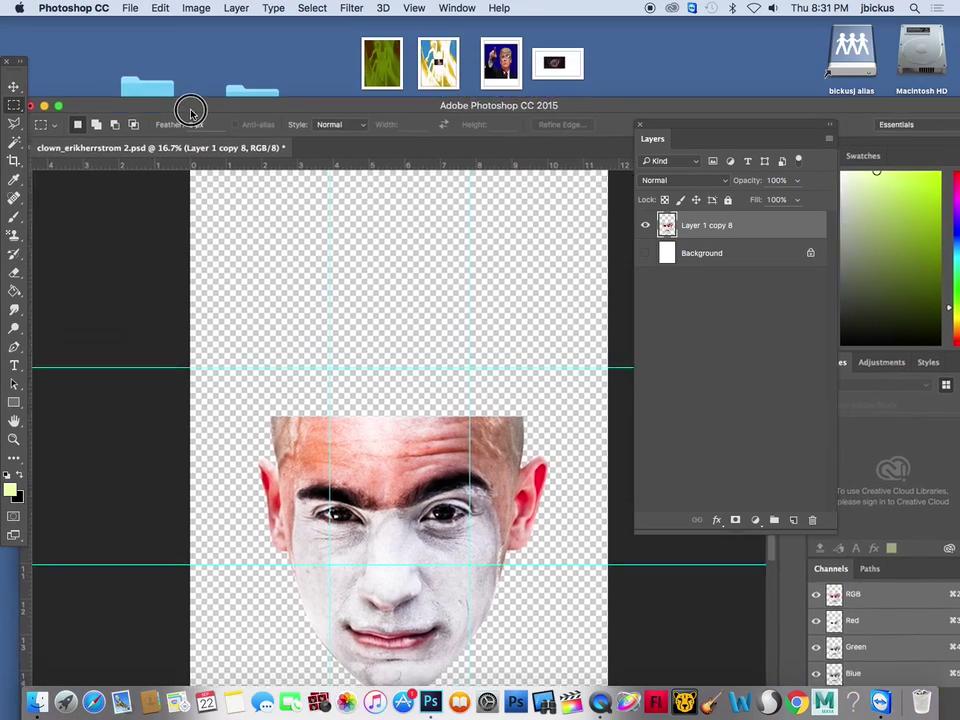
{"action": "left_click", "coordinate": [214, 51]}
{"action": "left_click", "coordinate": [190, 8]}
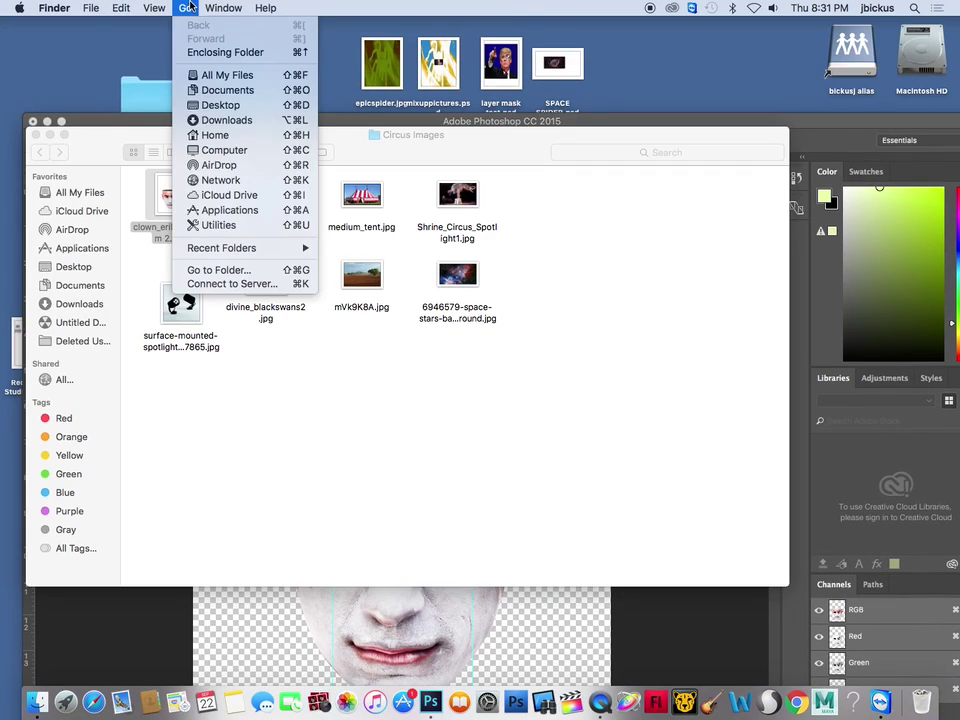
Connect to the server at 10.3.1.50 and replace the login name with the user's name
{"action": "left_click", "coordinate": [259, 284]}
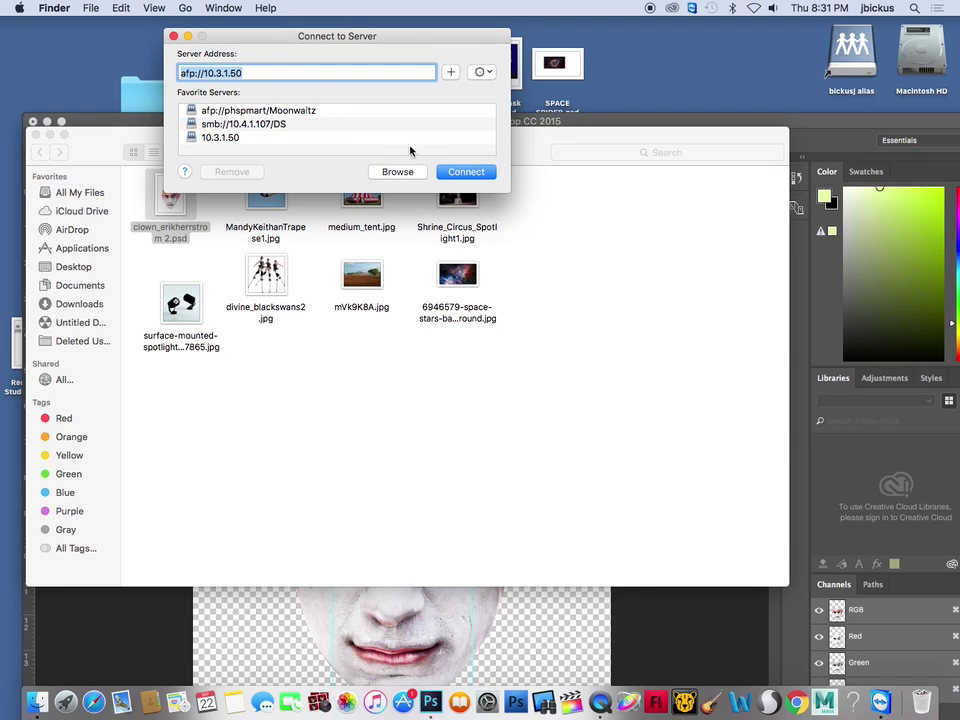
{"action": "left_click", "coordinate": [466, 171]}
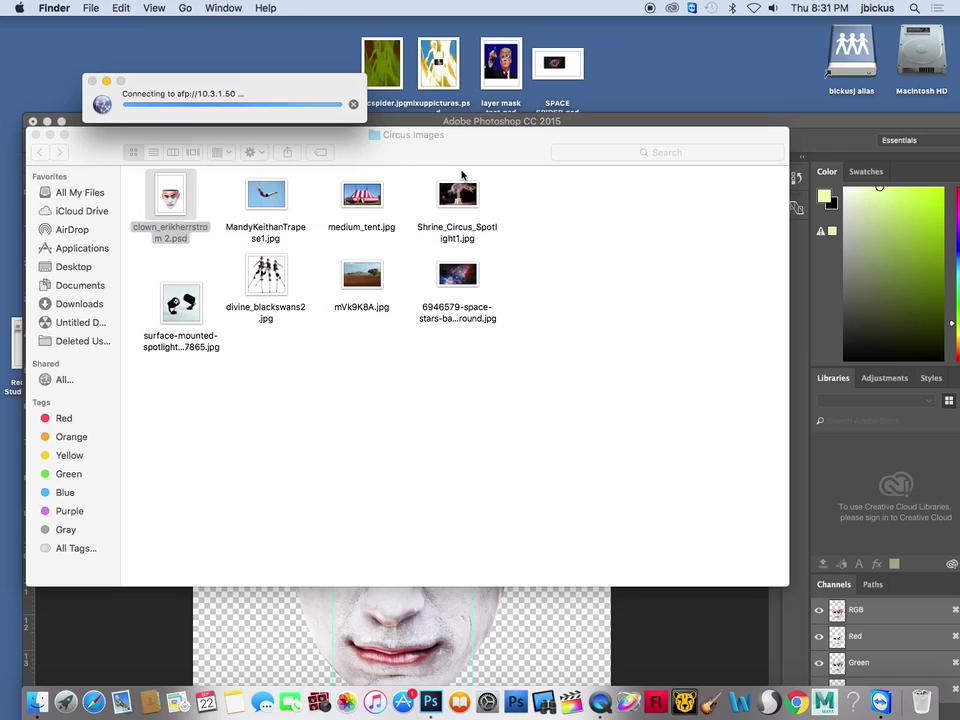
{"action": "left_click", "coordinate": [490, 219]}
{"action": "double_click", "coordinate": [480, 219]}
{"action": "key", "text": "Tab"}
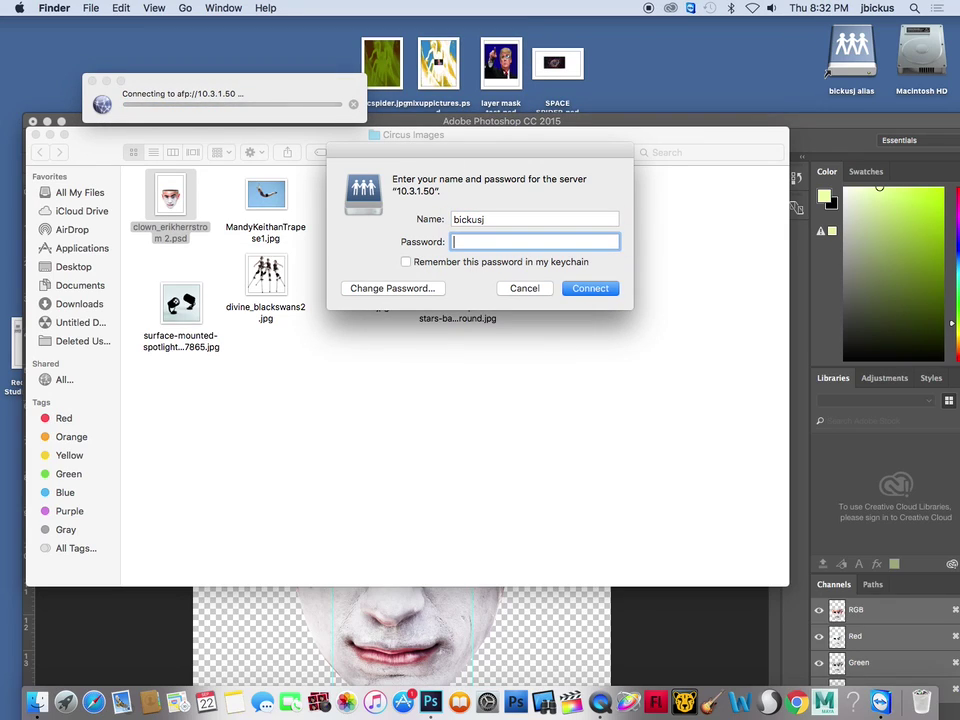
Submit the account password and mount the server's shared volume
{"action": "key", "text": "Return"}
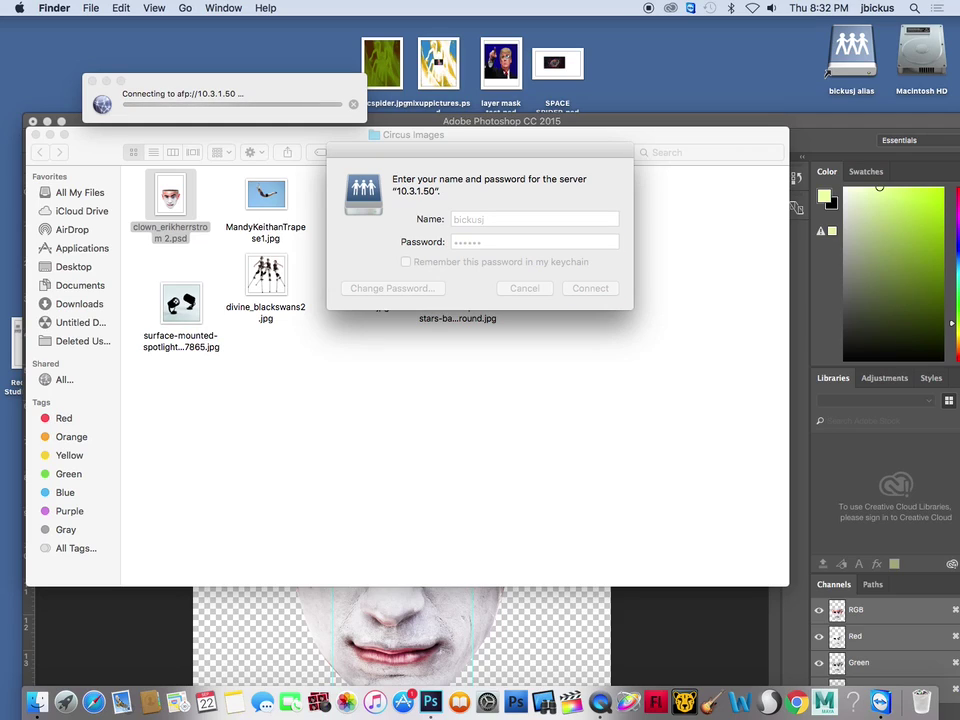
{"action": "type", "text": "p"}
{"action": "key", "text": "Return"}
{"action": "double_click", "coordinate": [450, 199]}
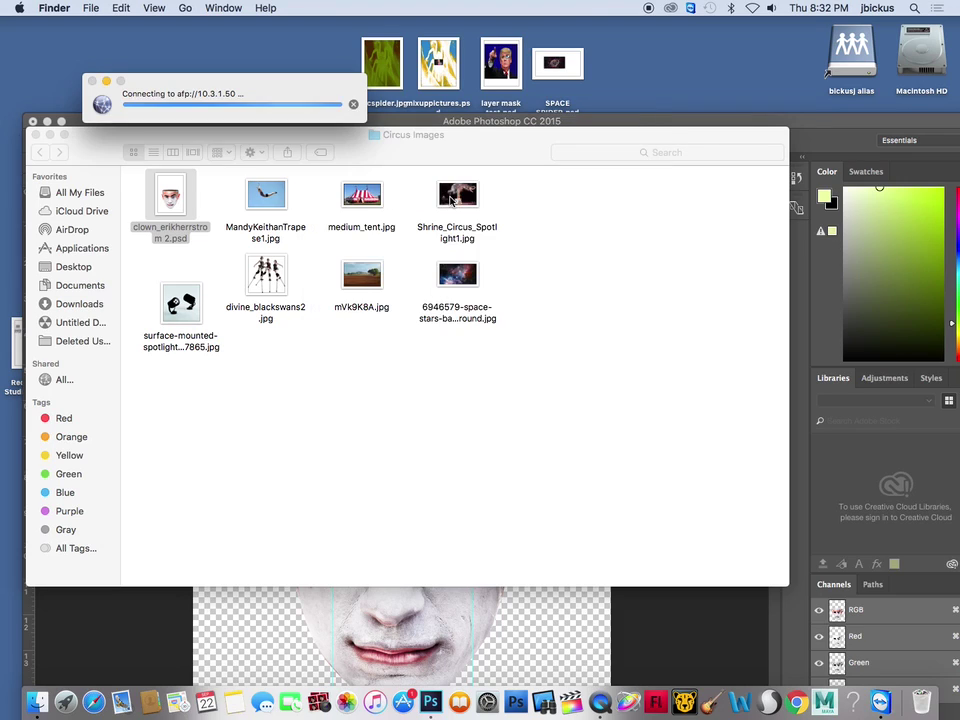
In the Circus Images fo students folder, delete the extra VERSOIN copy of the clown PSD
{"action": "scroll", "coordinate": [460, 315], "scroll_direction": "left", "scroll_amount": 3}
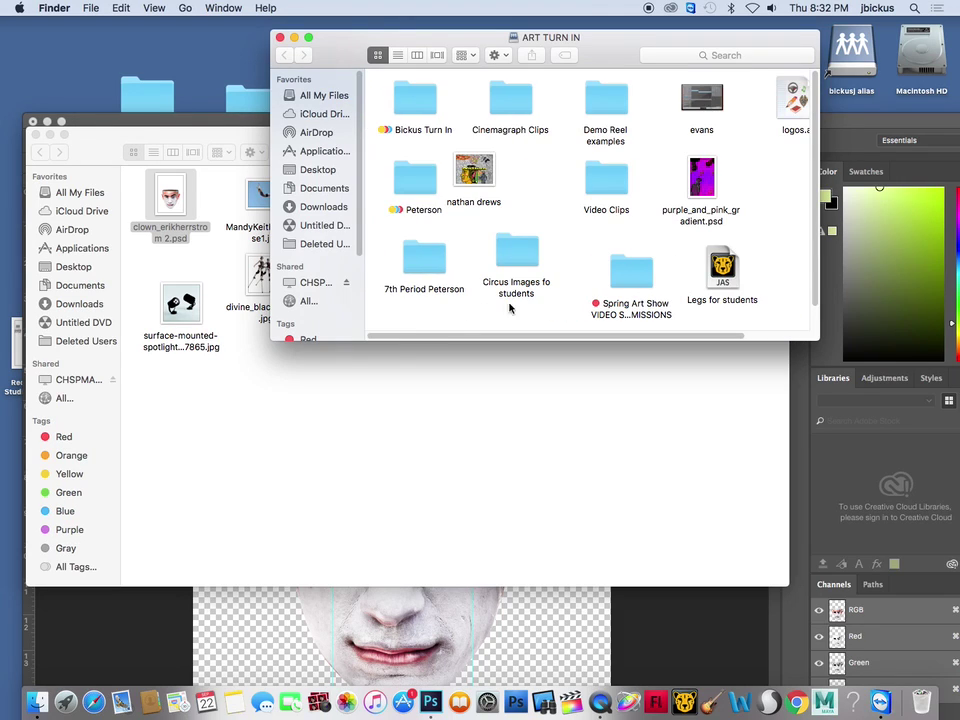
{"action": "scroll", "coordinate": [560, 300], "scroll_direction": "down", "scroll_amount": 2}
{"action": "left_click", "coordinate": [519, 222]}
{"action": "double_click", "coordinate": [519, 222]}
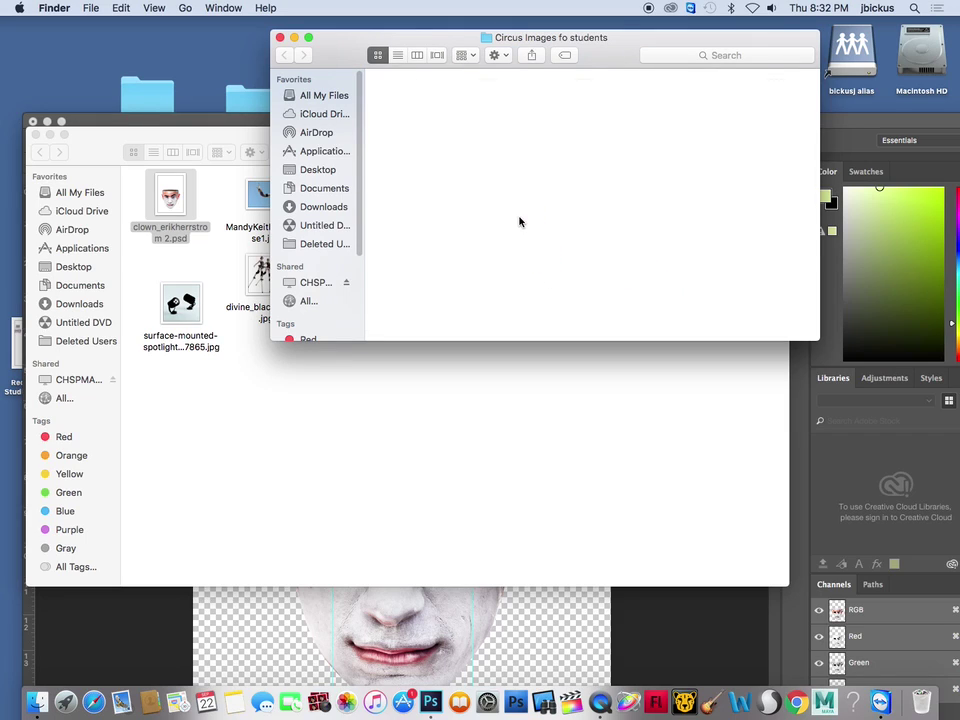
{"action": "left_click_drag", "start_coordinate": [392, 118], "coordinate": [445, 245]}
{"action": "left_click", "coordinate": [403, 102]}
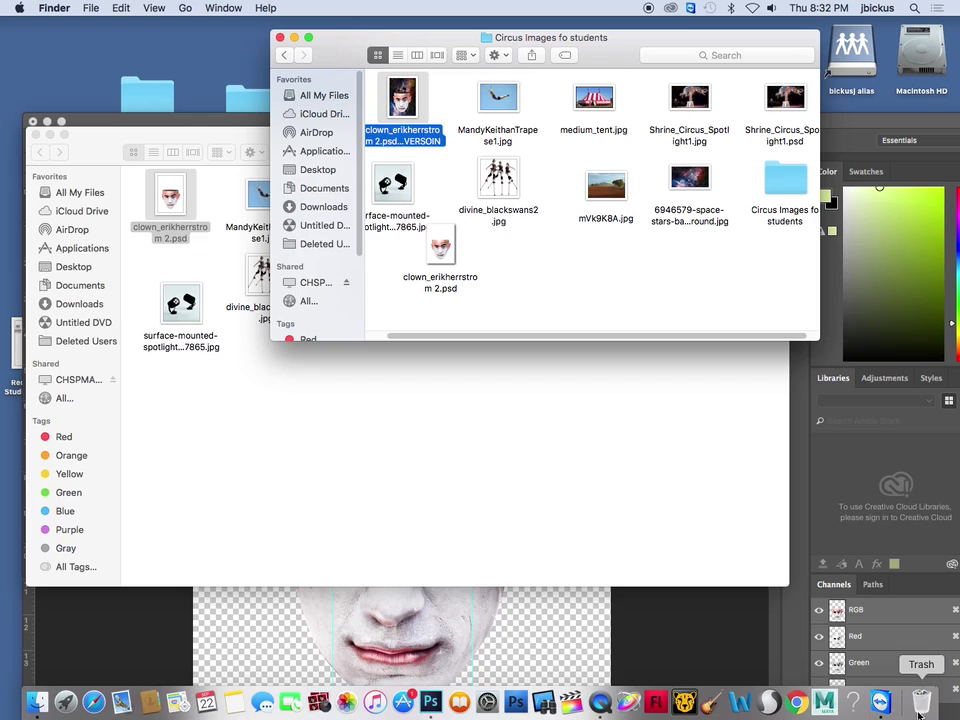
{"action": "key", "text": "super+BackSpace"}
{"action": "left_click", "coordinate": [586, 248]}
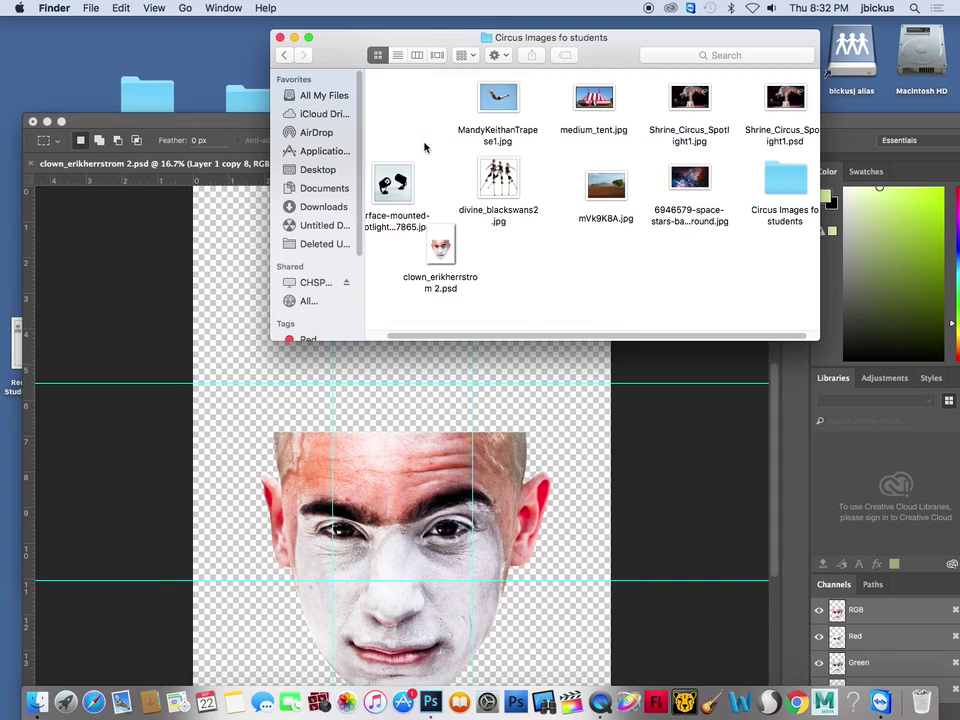
{"action": "left_click", "coordinate": [281, 38]}
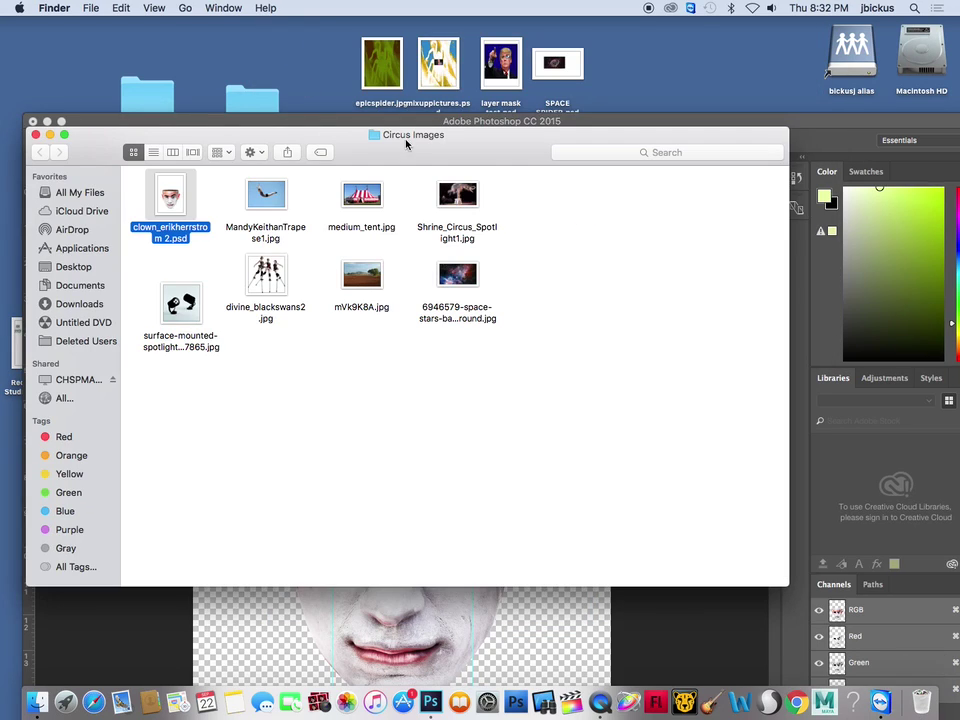
Move Photoshop aside and reopen the desktop Circus Images folder
{"action": "left_click", "coordinate": [45, 141]}
{"action": "left_click_drag", "start_coordinate": [133, 118], "coordinate": [96, 17]}
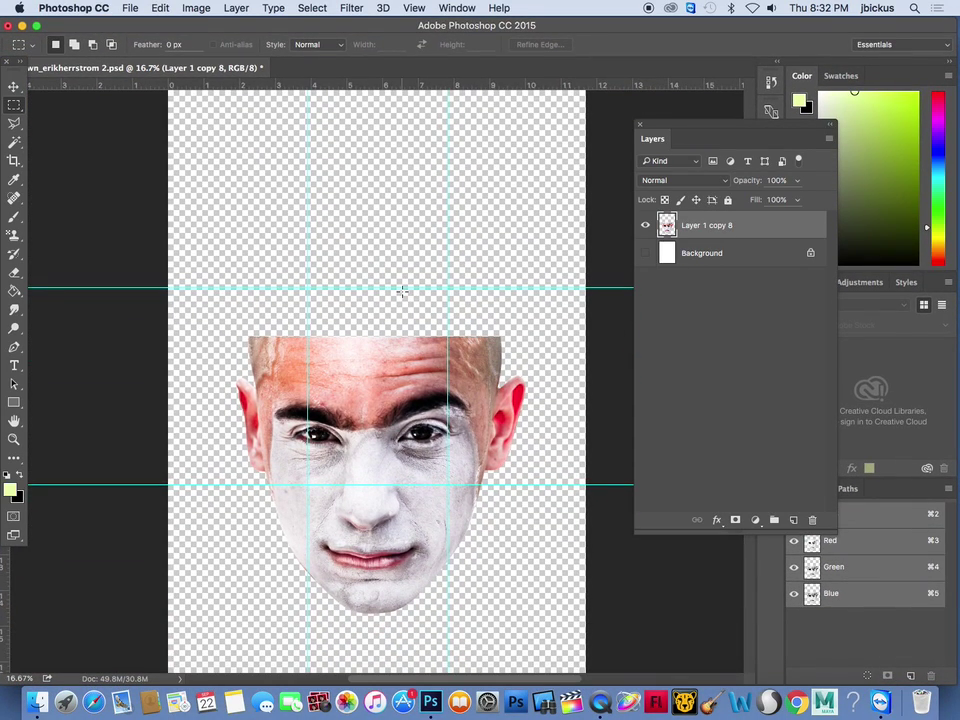
{"action": "left_click_drag", "start_coordinate": [324, 35], "coordinate": [498, 27]}
{"action": "left_click_drag", "start_coordinate": [386, 28], "coordinate": [186, 452]}
{"action": "double_click", "coordinate": [599, 385]}
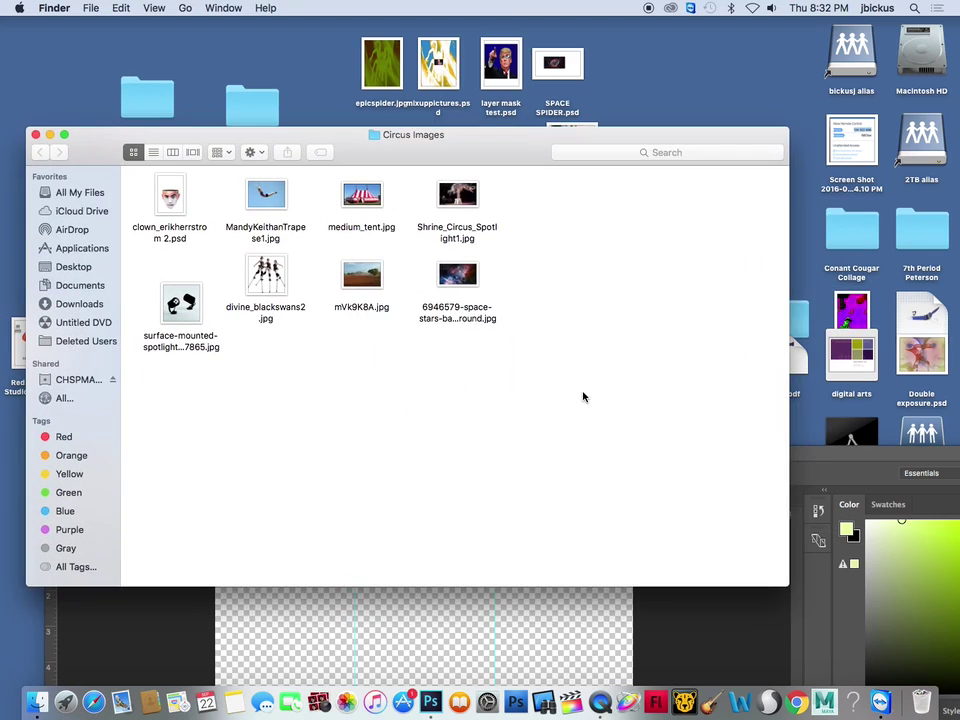
{"action": "left_click_drag", "start_coordinate": [493, 134], "coordinate": [482, 25]}
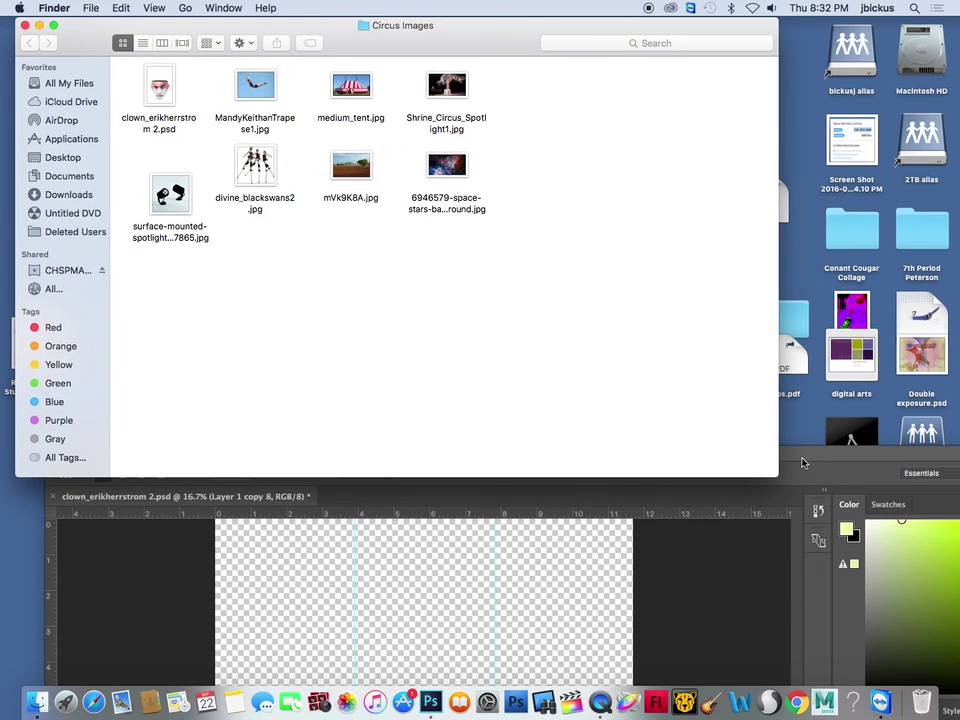
Quick Look preview the field photo mVk9K8A.jpg in the Circus Images folder
{"action": "left_click", "coordinate": [803, 463]}
{"action": "left_click_drag", "start_coordinate": [553, 456], "coordinate": [482, 34]}
{"action": "left_click", "coordinate": [477, 41]}
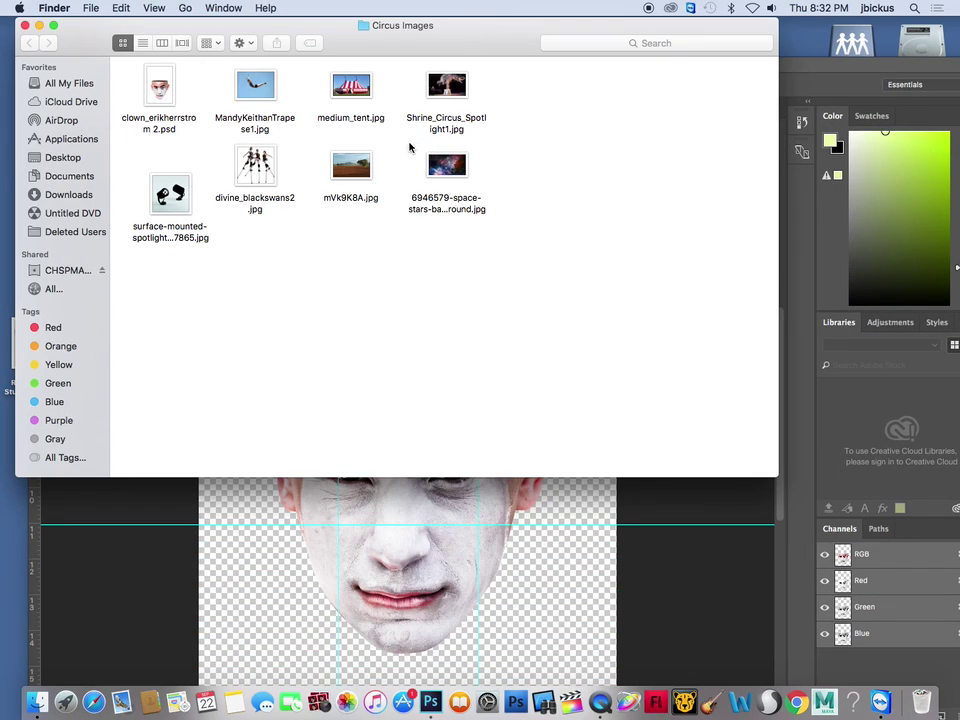
{"action": "left_click", "coordinate": [347, 180]}
{"action": "key", "text": "space"}
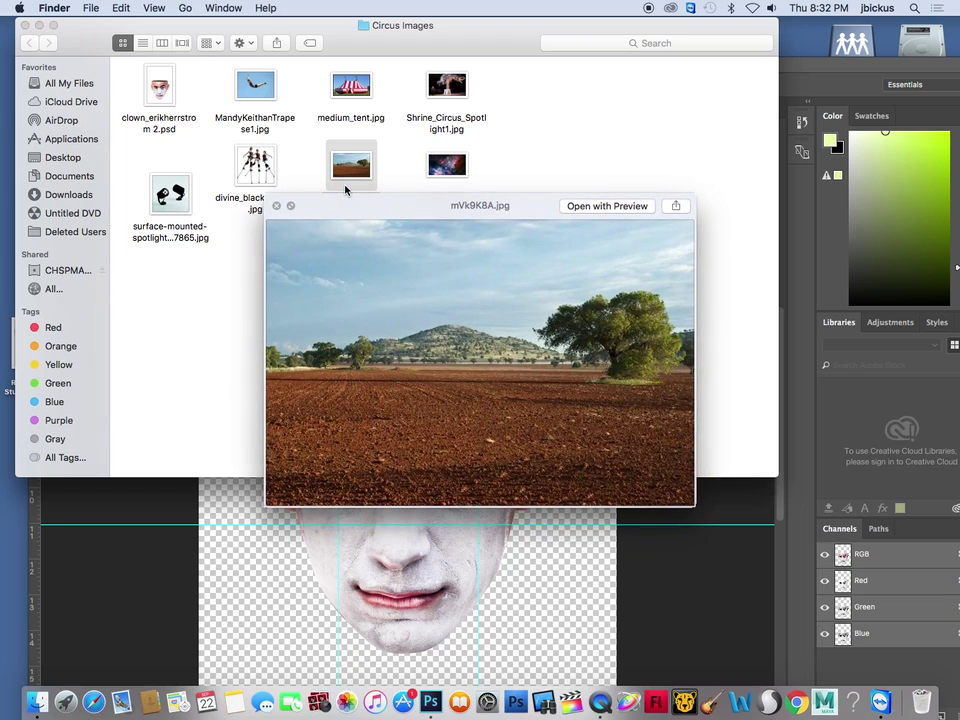
{"action": "key", "text": "space"}
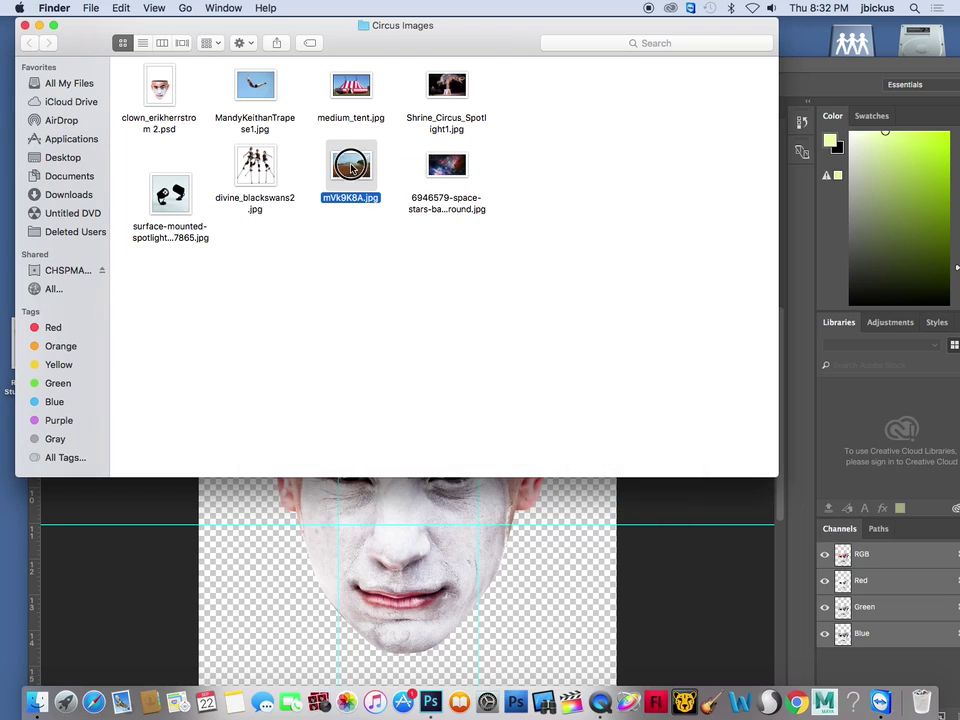
Select all of the field photo, copy it, and paste it into the clown document as Layer 1
{"action": "left_click", "coordinate": [430, 702]}
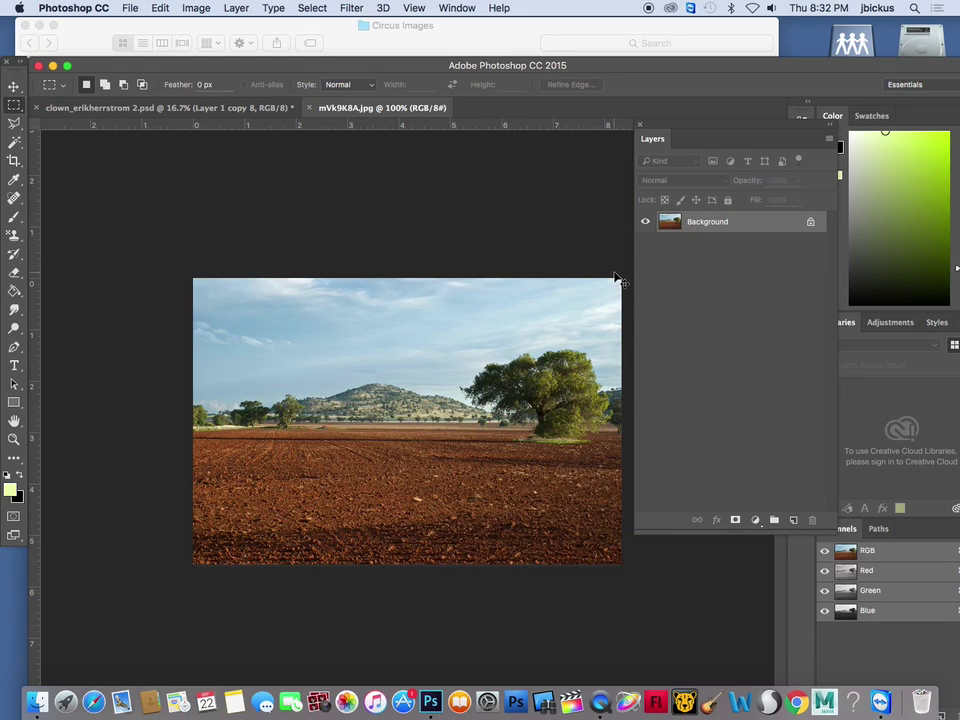
{"action": "left_click", "coordinate": [308, 8]}
{"action": "left_click", "coordinate": [311, 24]}
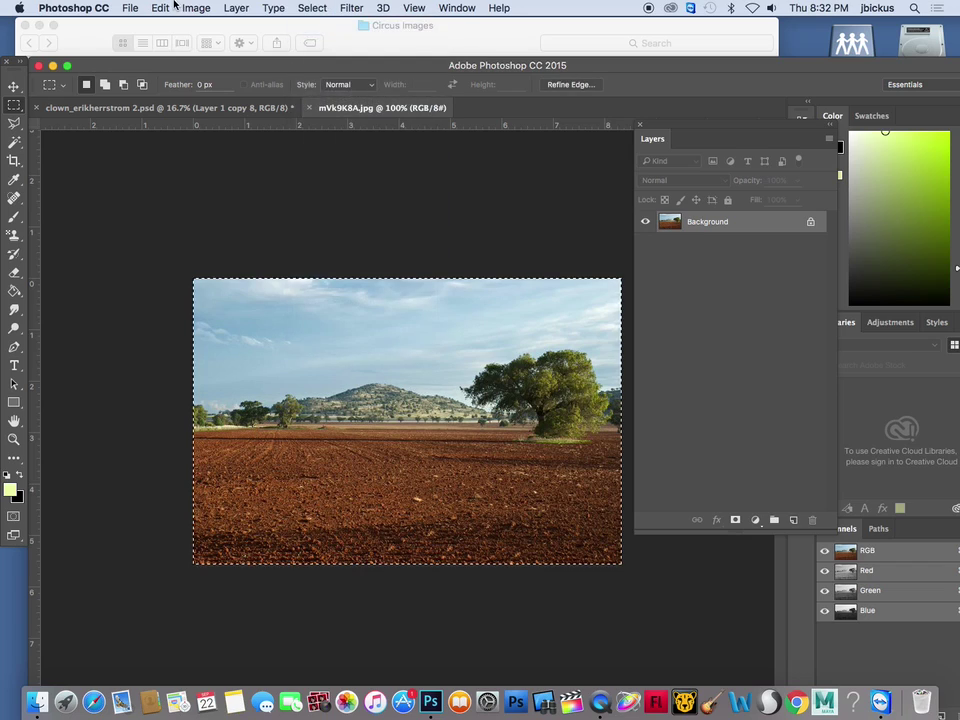
{"action": "left_click", "coordinate": [162, 8]}
{"action": "left_click", "coordinate": [172, 110]}
{"action": "left_click", "coordinate": [127, 108]}
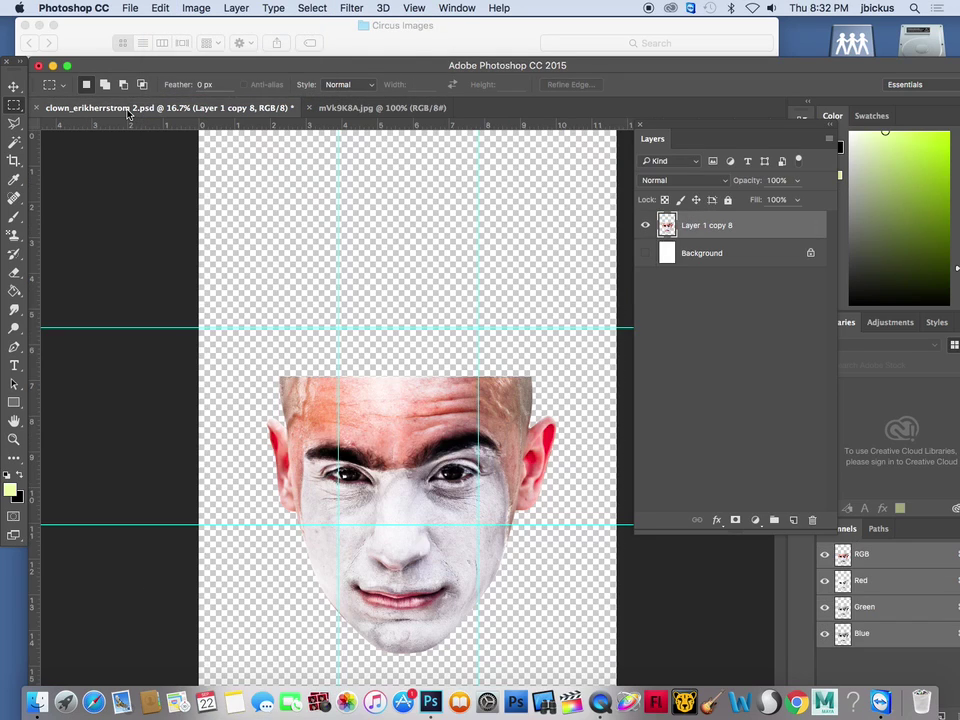
{"action": "key", "text": "super+v"}
{"action": "left_click", "coordinate": [14, 87]}
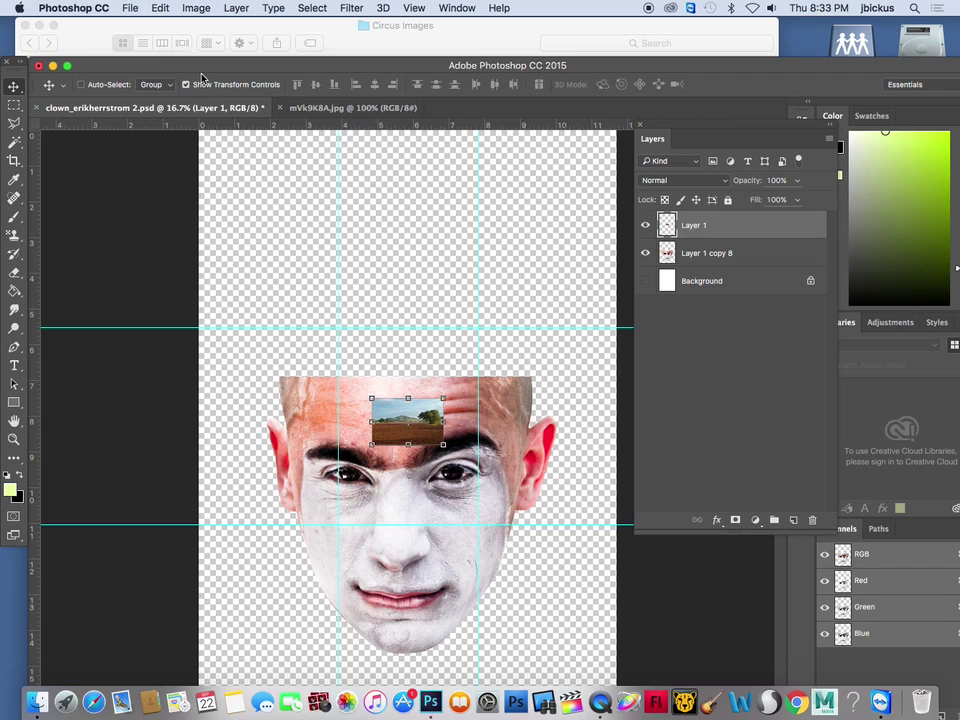
Scale Layer 1's field photo up, move it over the top of the head, then hide it
{"action": "left_click_drag", "start_coordinate": [200, 68], "coordinate": [203, 28]}
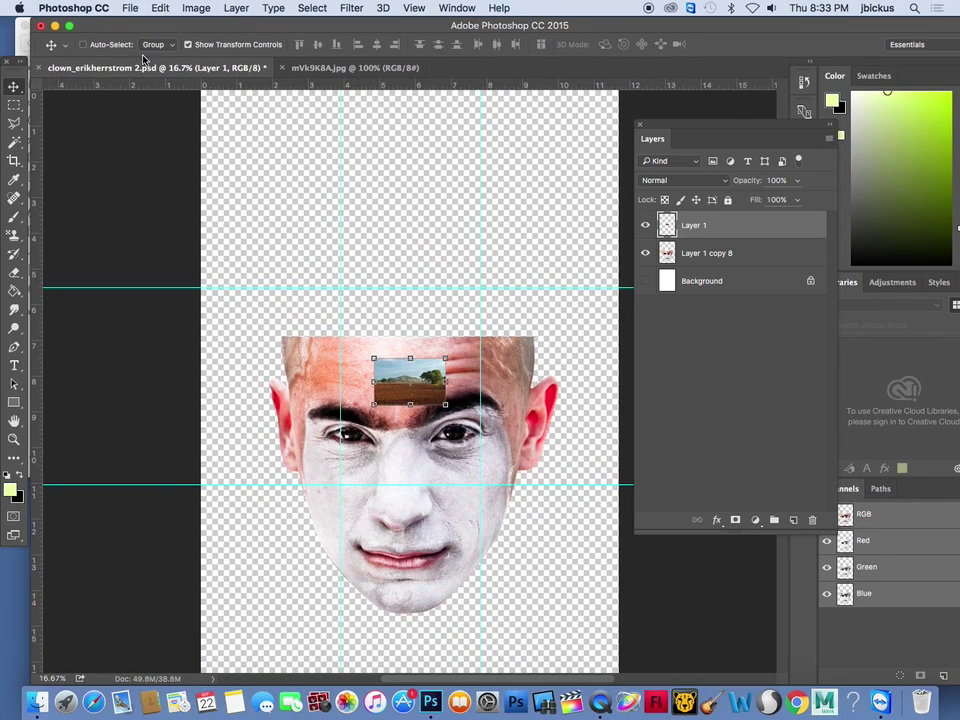
{"action": "left_click_drag", "start_coordinate": [446, 357], "coordinate": [585, 266]}
{"action": "left_click_drag", "start_coordinate": [373, 405], "coordinate": [242, 486]}
{"action": "key", "text": "Return"}
{"action": "left_click_drag", "start_coordinate": [428, 428], "coordinate": [430, 330]}
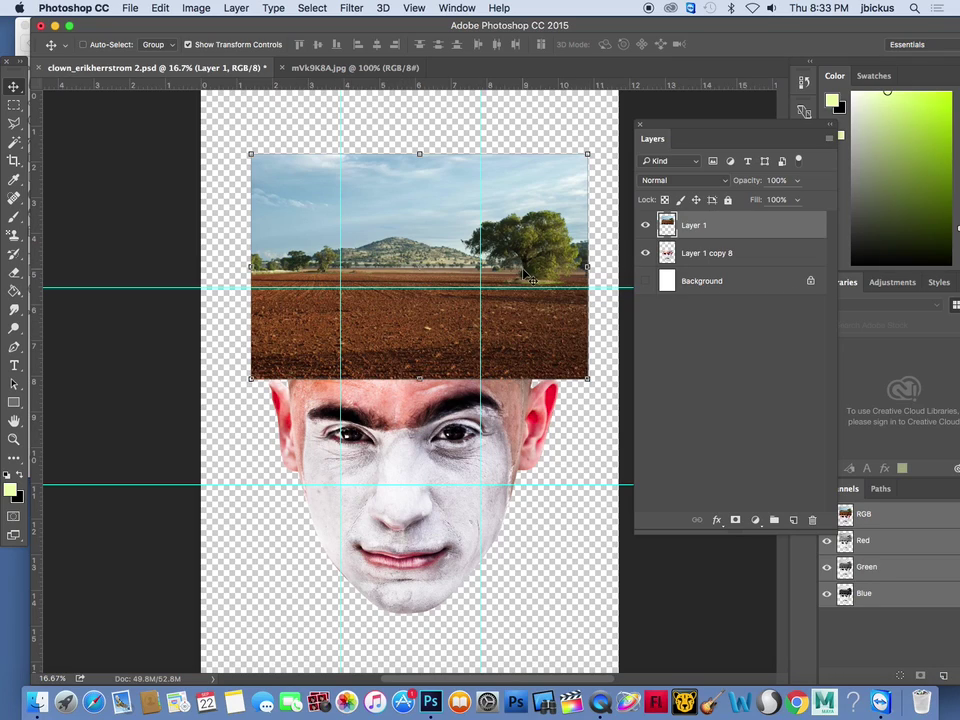
{"action": "left_click", "coordinate": [646, 226]}
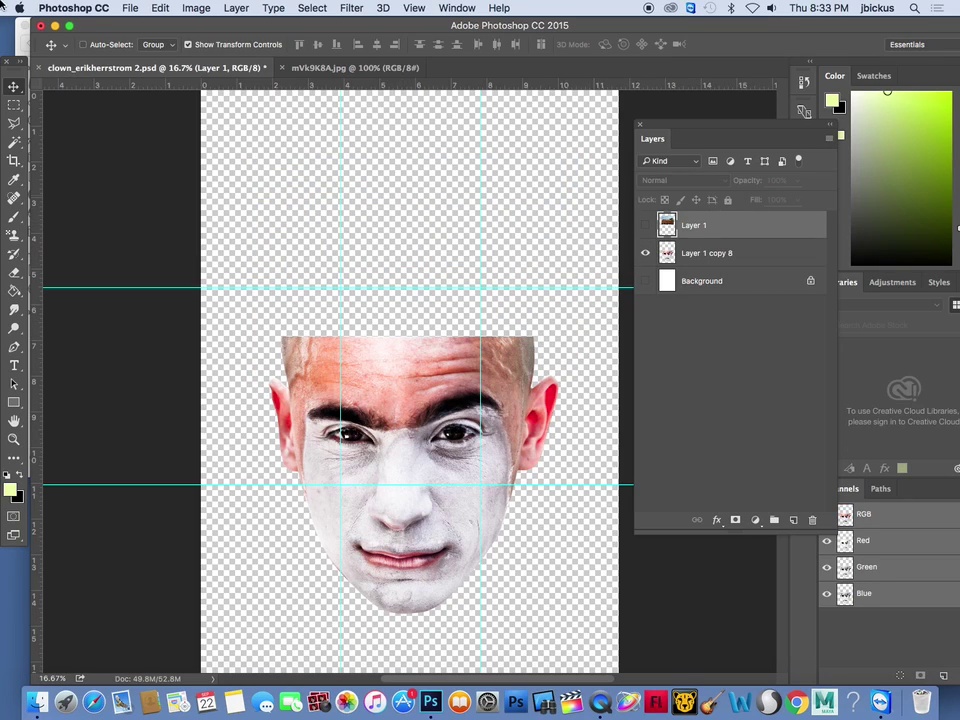
Draw an elliptical marquee across the forehead and shift it up to the top of the head
{"action": "left_click", "coordinate": [14, 104]}
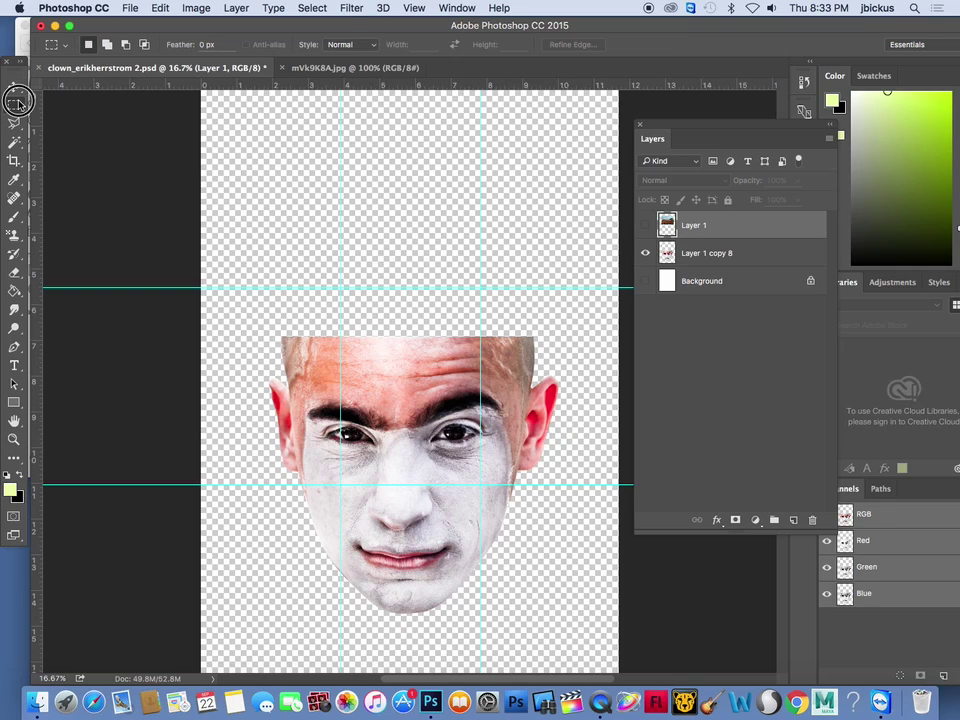
{"action": "right_click", "coordinate": [13, 104]}
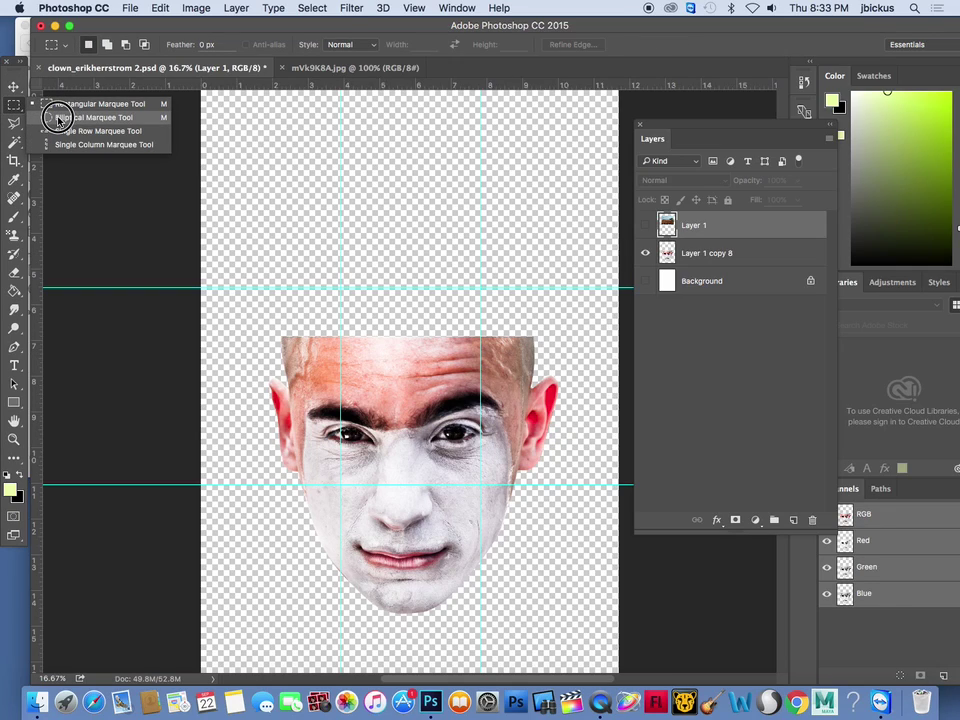
{"action": "left_click", "coordinate": [57, 118]}
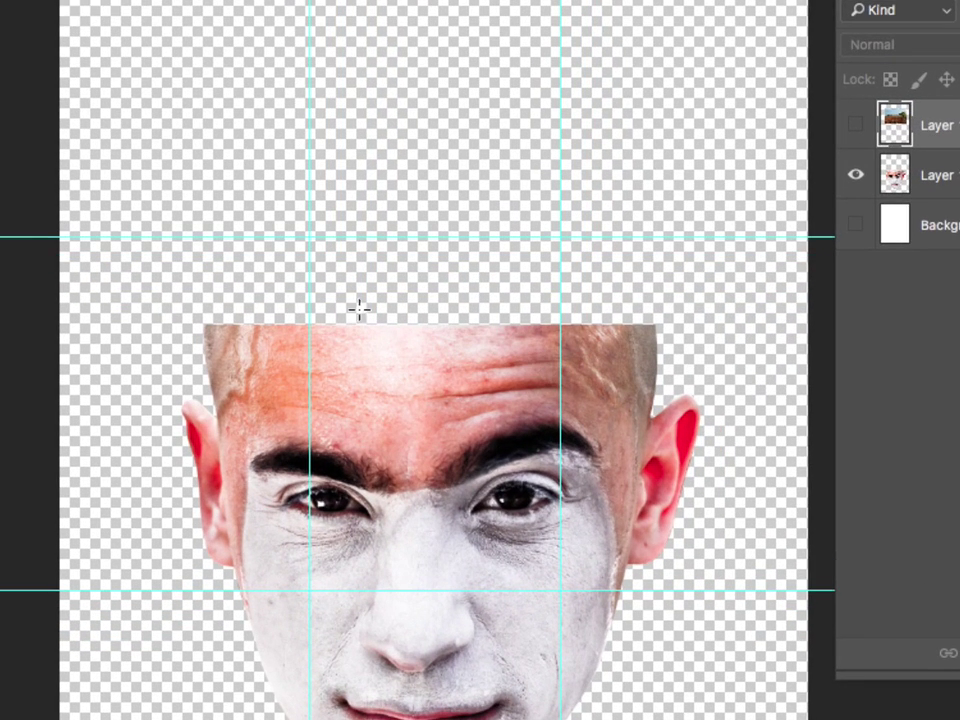
{"action": "left_click_drag", "start_coordinate": [235, 328], "coordinate": [654, 383]}
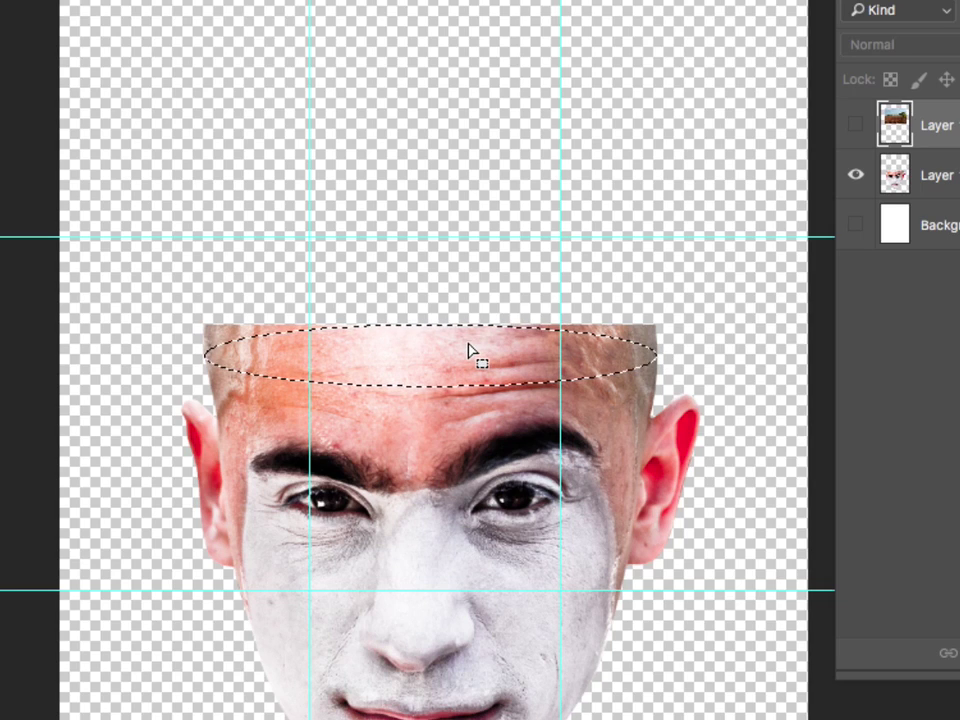
{"action": "left_click_drag", "start_coordinate": [426, 364], "coordinate": [426, 332]}
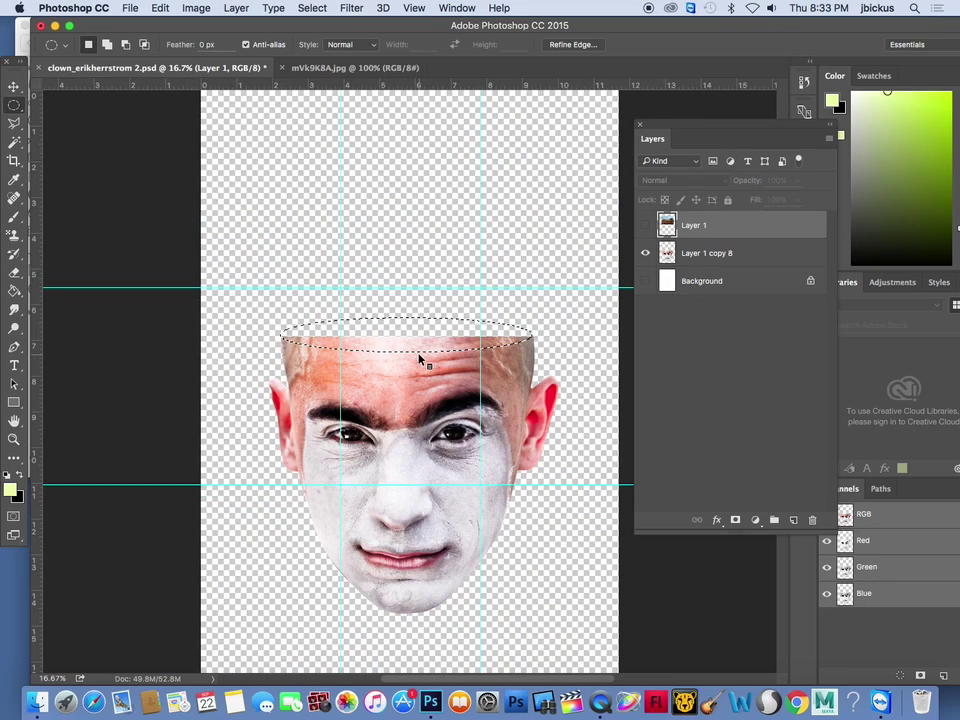
Show Layer 1, invert the oval selection, delete the surrounding field, and deselect
{"action": "left_click", "coordinate": [645, 227]}
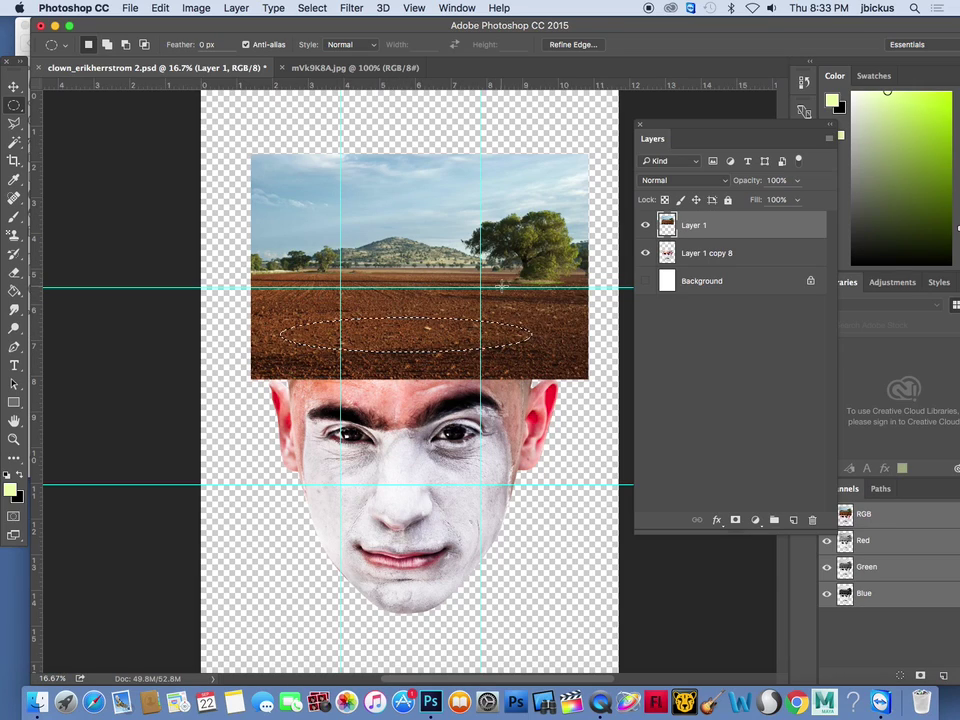
{"action": "left_click", "coordinate": [312, 7]}
{"action": "left_click", "coordinate": [333, 66]}
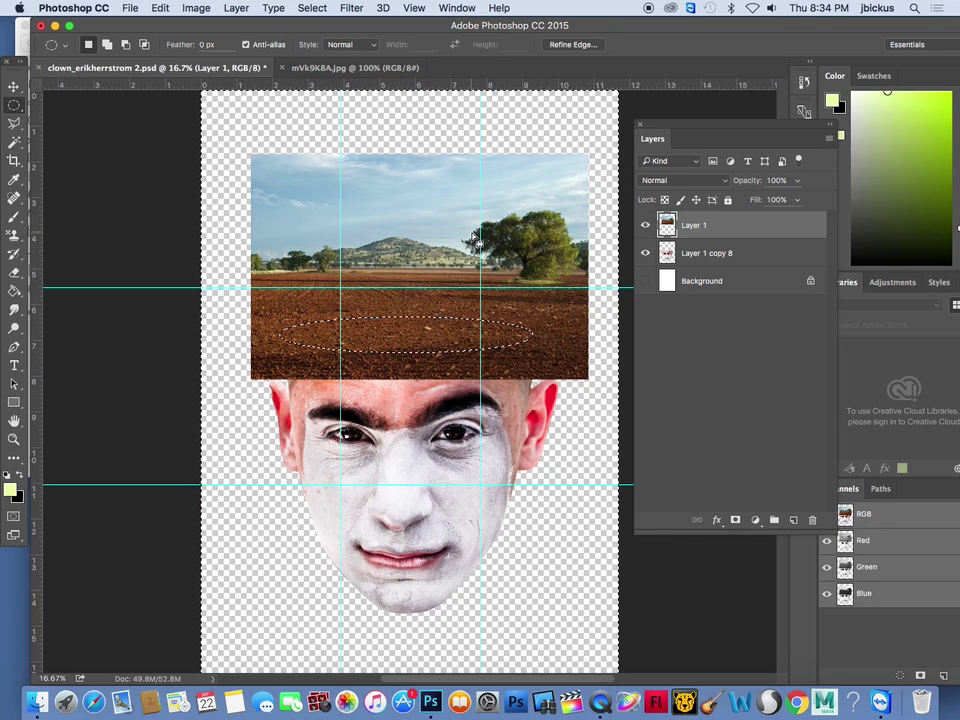
{"action": "key", "text": "Delete"}
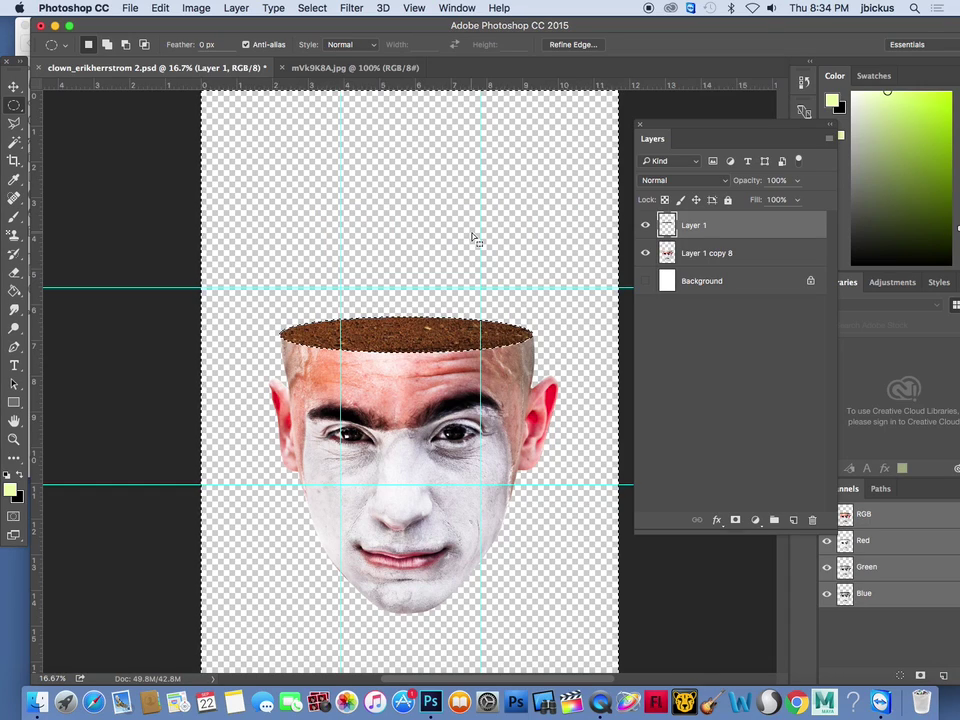
{"action": "key", "text": "super+d"}
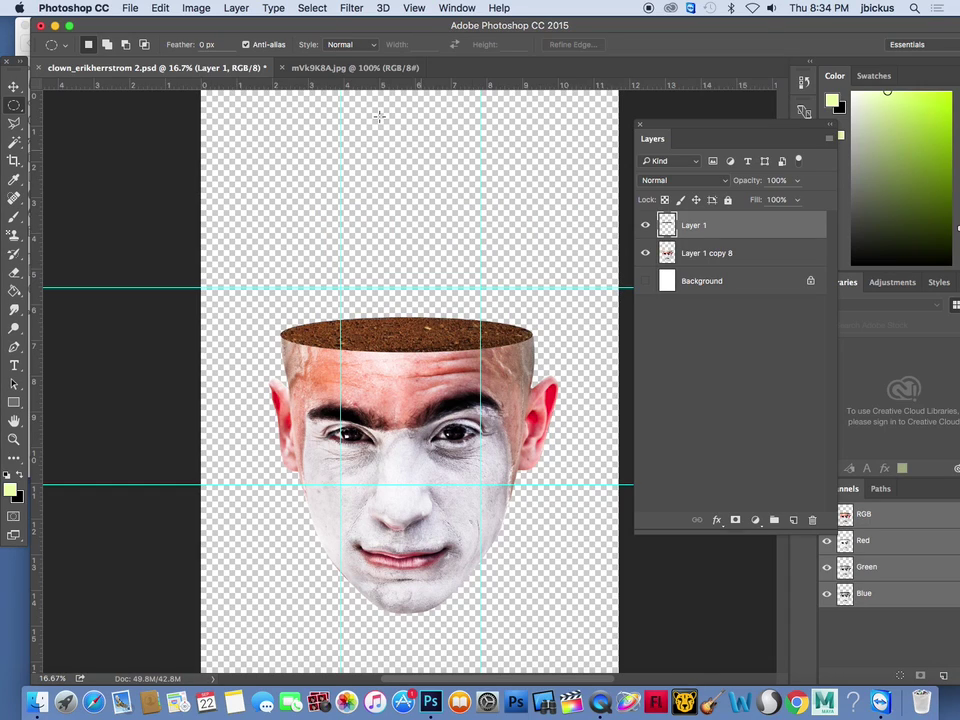
Nudge the dirt ellipse, Magic Wand-select its pixels, and add an empty Layer 2 above it
{"action": "left_click", "coordinate": [15, 88]}
{"action": "left_click_drag", "start_coordinate": [446, 340], "coordinate": [446, 338]}
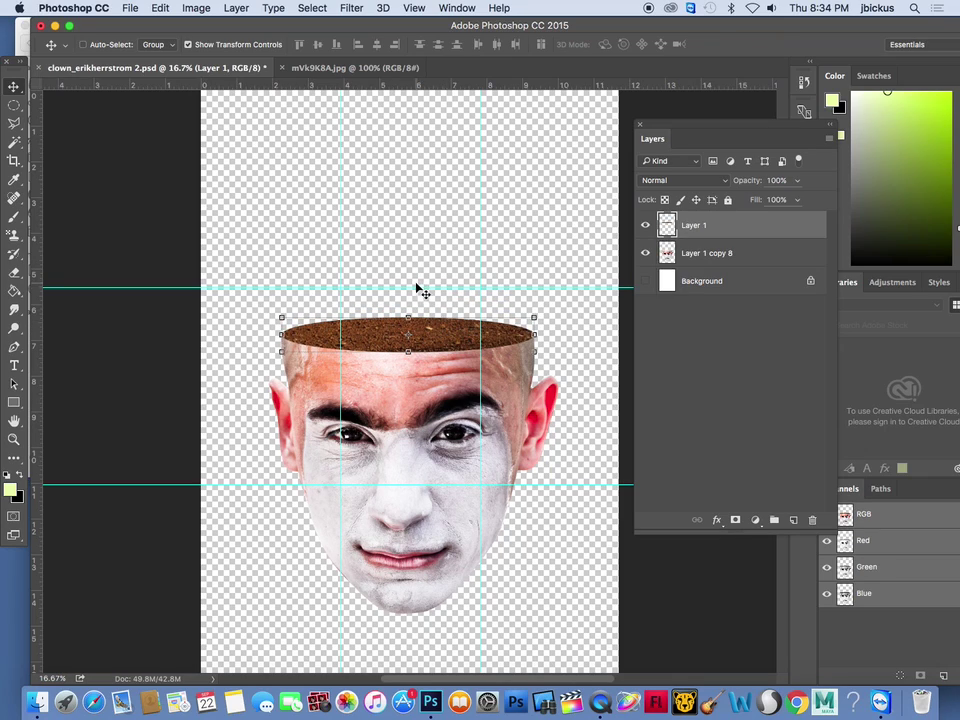
{"action": "left_click", "coordinate": [15, 144]}
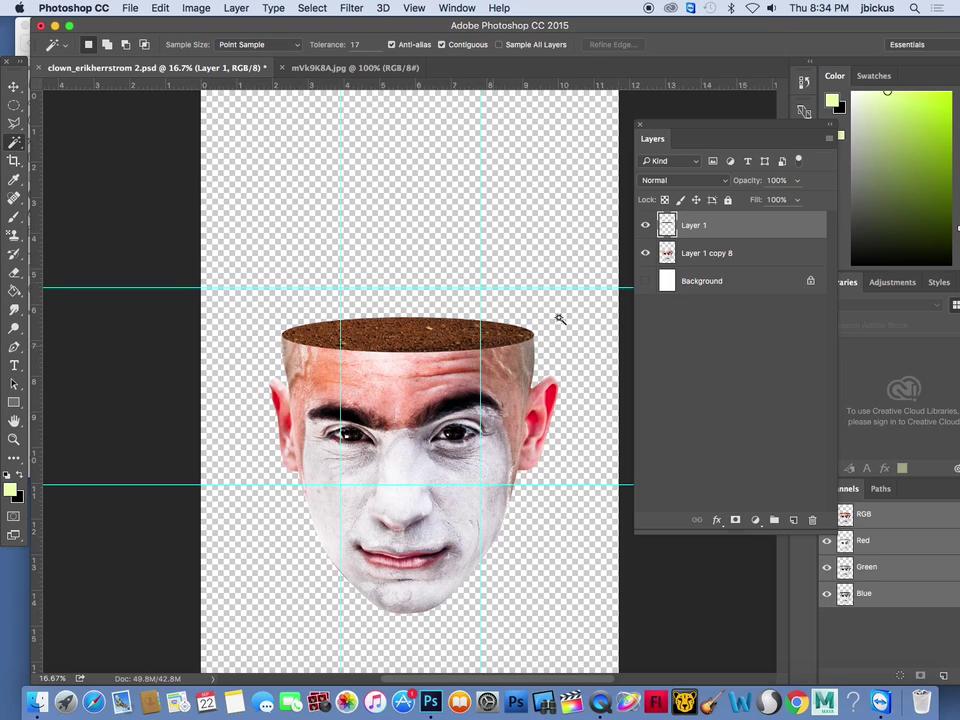
{"action": "left_click", "coordinate": [646, 227]}
{"action": "left_click", "coordinate": [645, 226]}
{"action": "left_click", "coordinate": [462, 242]}
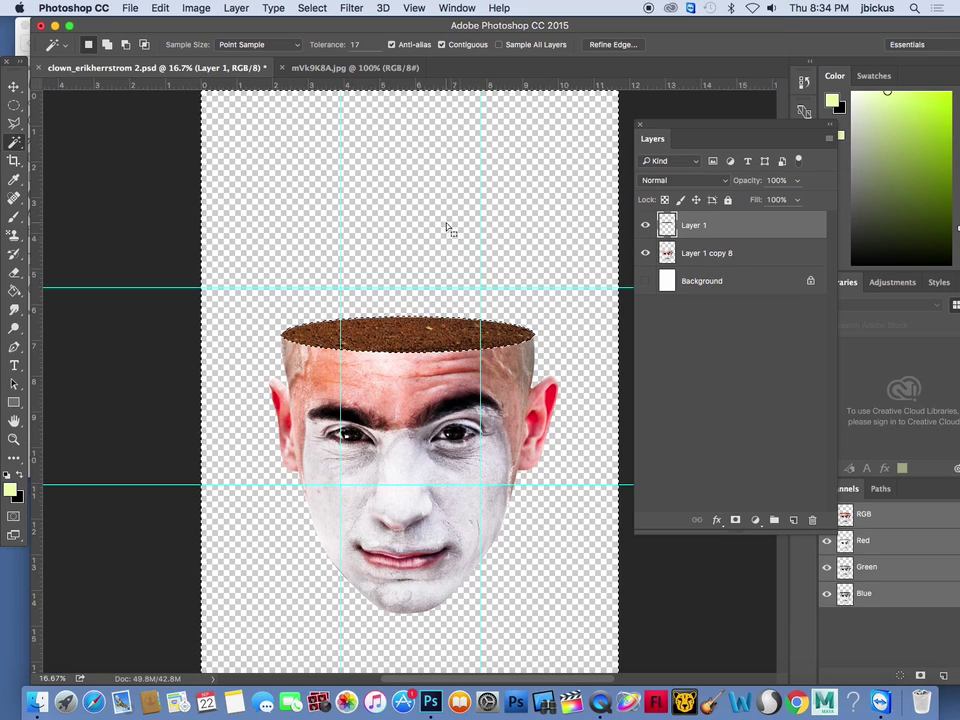
{"action": "left_click", "coordinate": [312, 8]}
{"action": "left_click", "coordinate": [336, 65]}
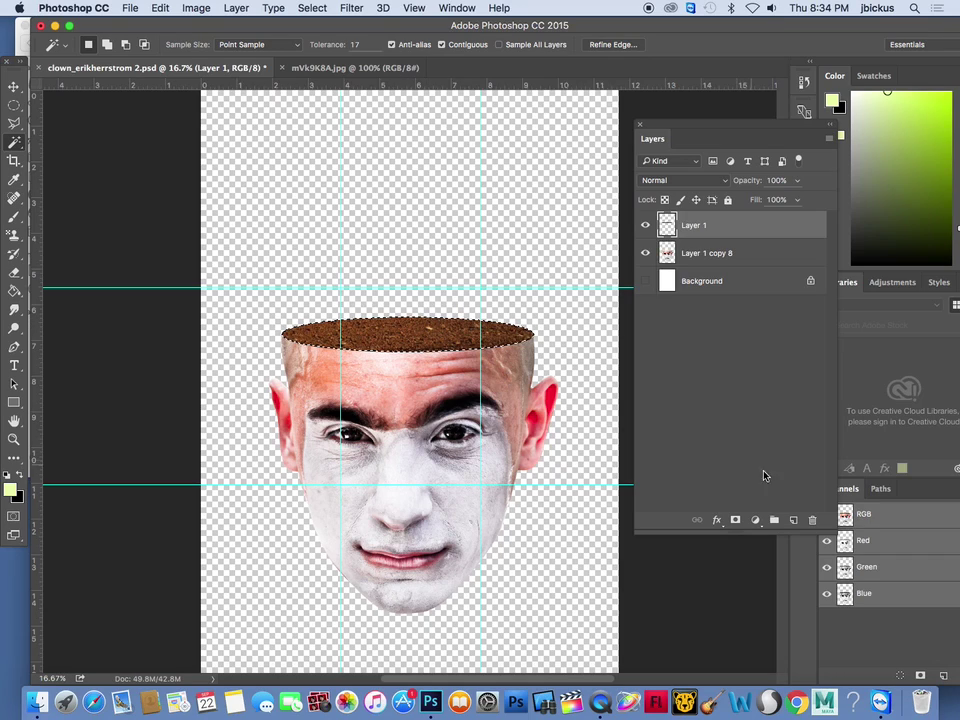
{"action": "left_click", "coordinate": [793, 519]}
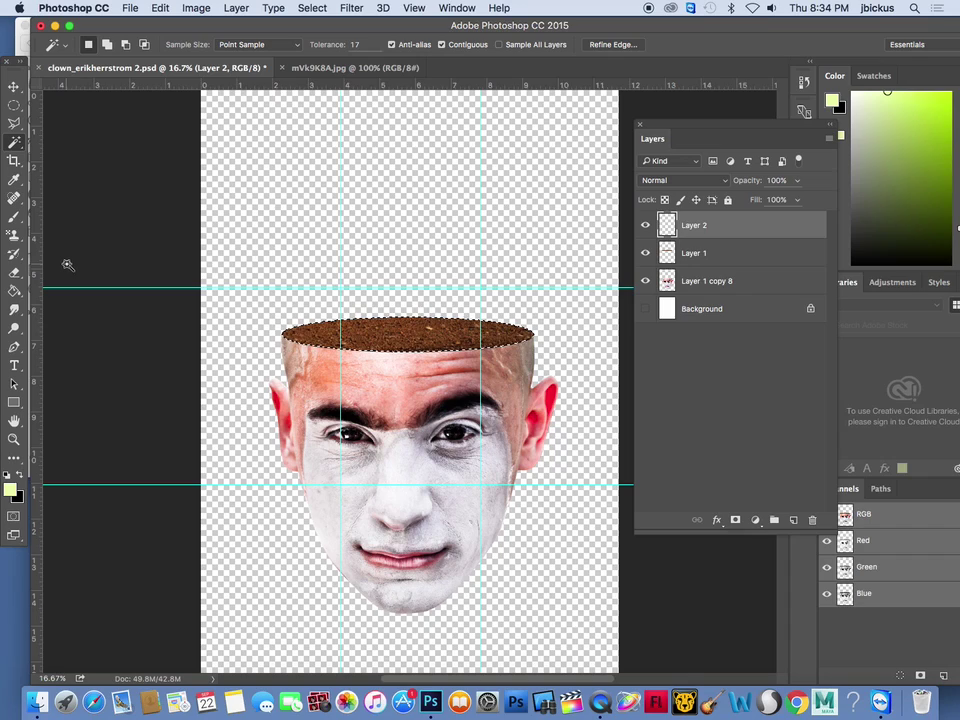
Choose the Gradient Tool with the Foreground to Transparent preset
{"action": "left_click", "coordinate": [17, 292]}
{"action": "left_click", "coordinate": [76, 289]}
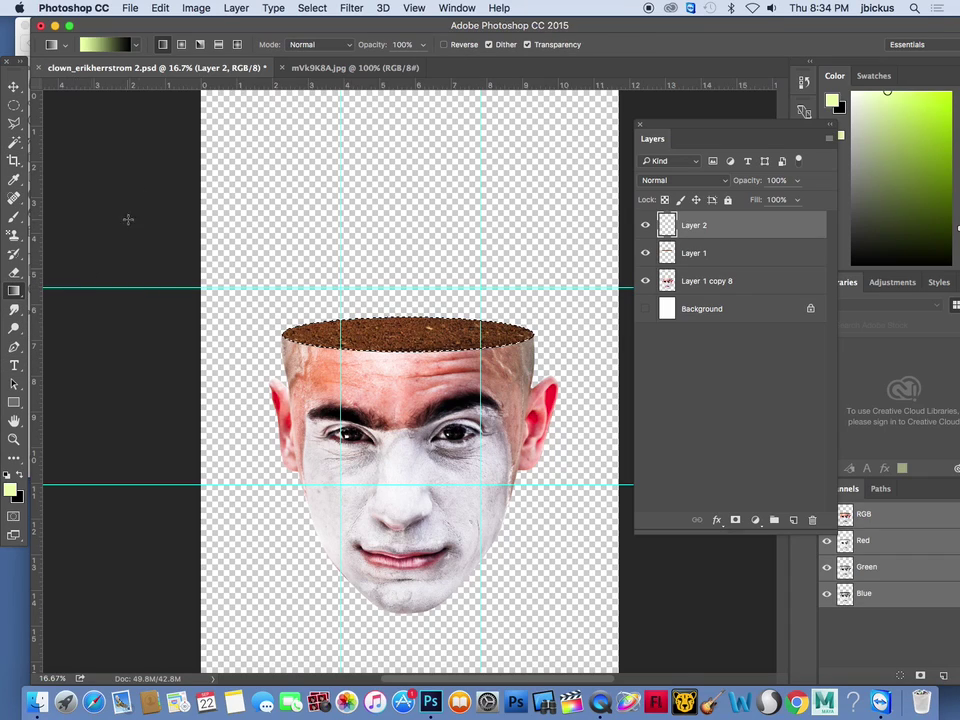
{"action": "left_click", "coordinate": [136, 47]}
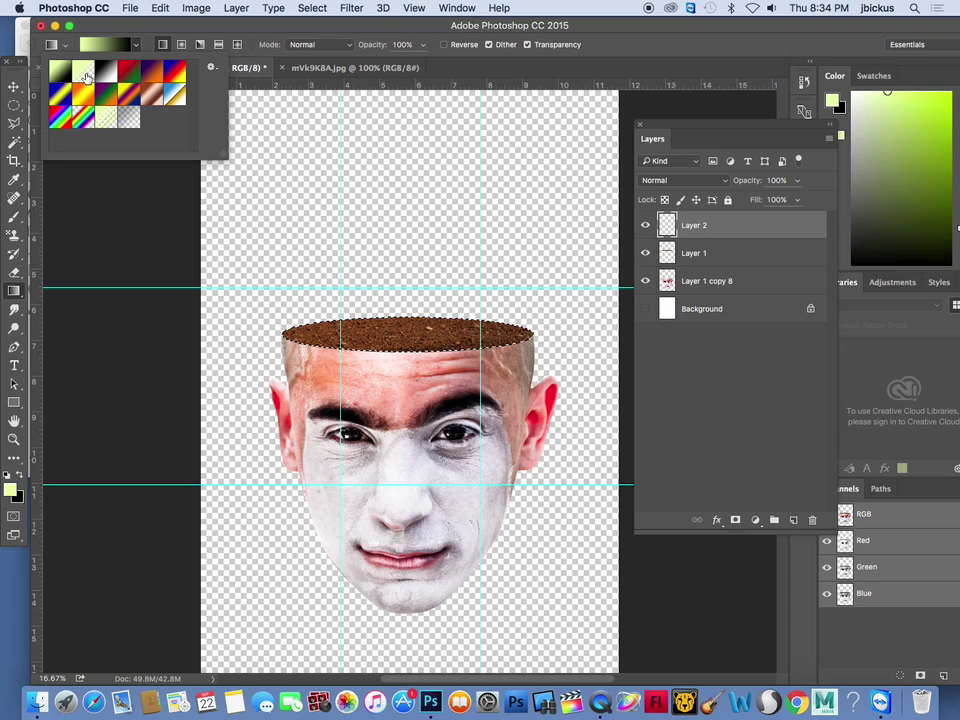
{"action": "left_click", "coordinate": [84, 71]}
Set the gradient's left stop to black, try a gradient drag on the dirt, then undo it
{"action": "left_click", "coordinate": [95, 45]}
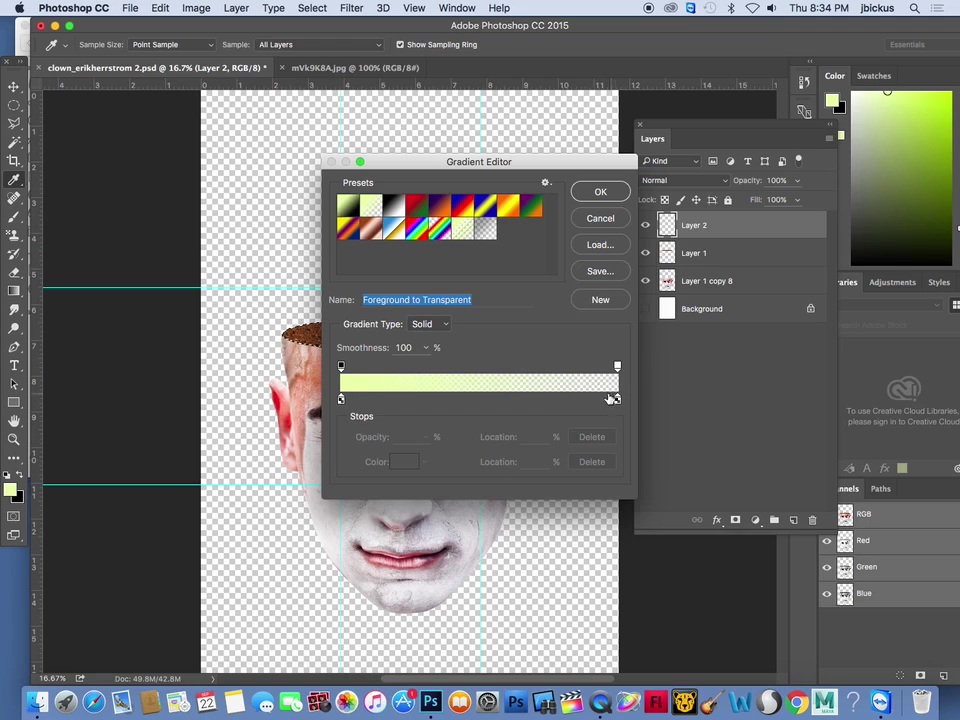
{"action": "double_click", "coordinate": [341, 399]}
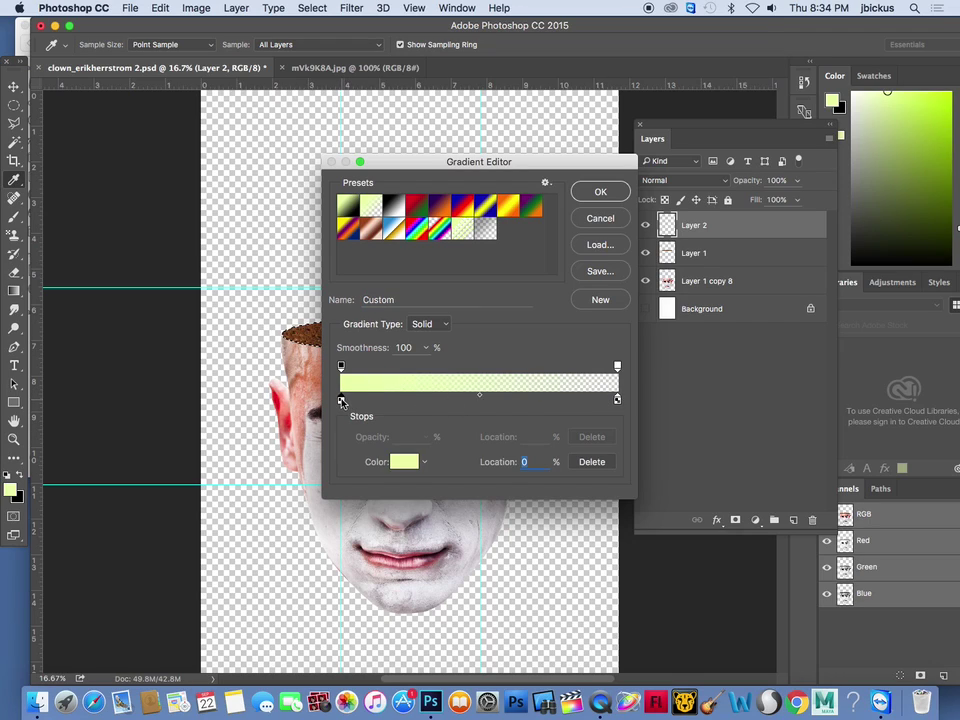
{"action": "left_click_drag", "start_coordinate": [280, 581], "coordinate": [309, 598]}
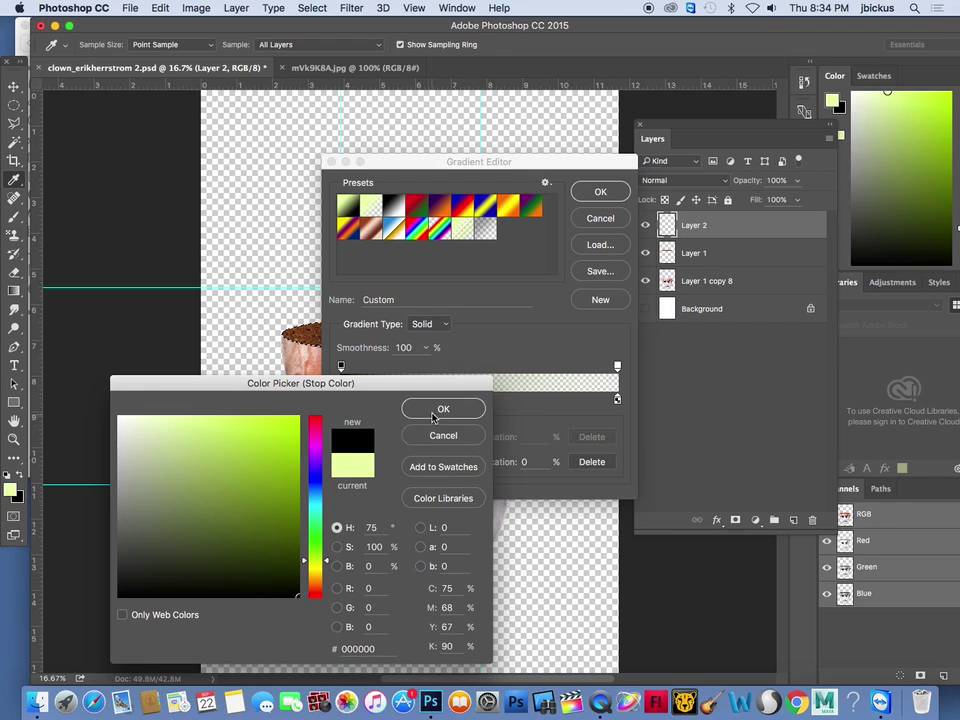
{"action": "left_click", "coordinate": [433, 411]}
{"action": "left_click", "coordinate": [600, 191]}
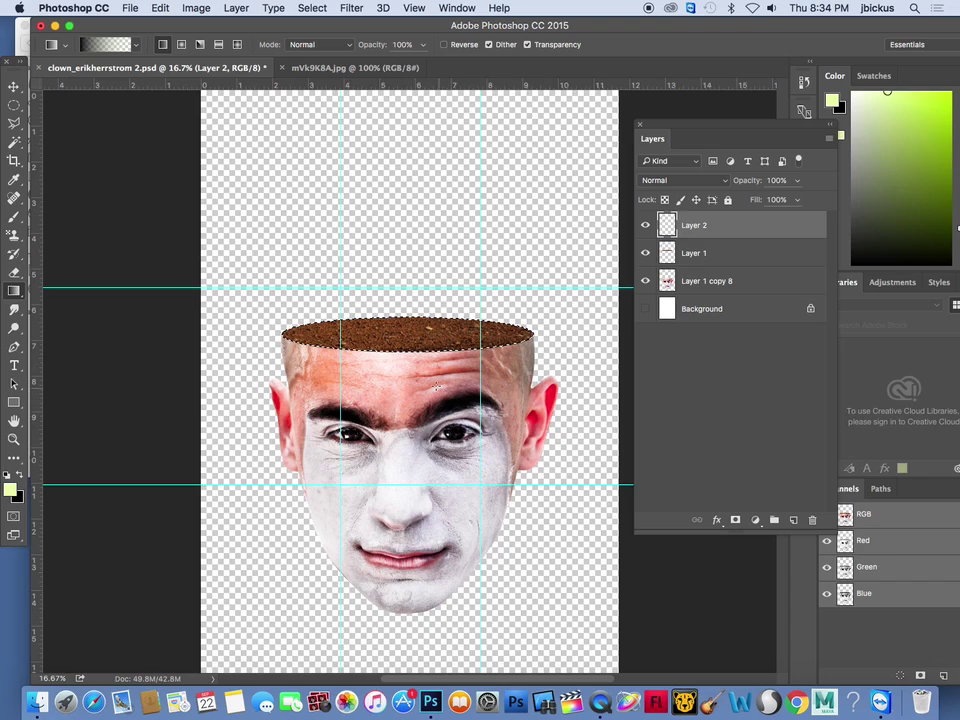
{"action": "left_click_drag", "start_coordinate": [405, 332], "coordinate": [407, 311]}
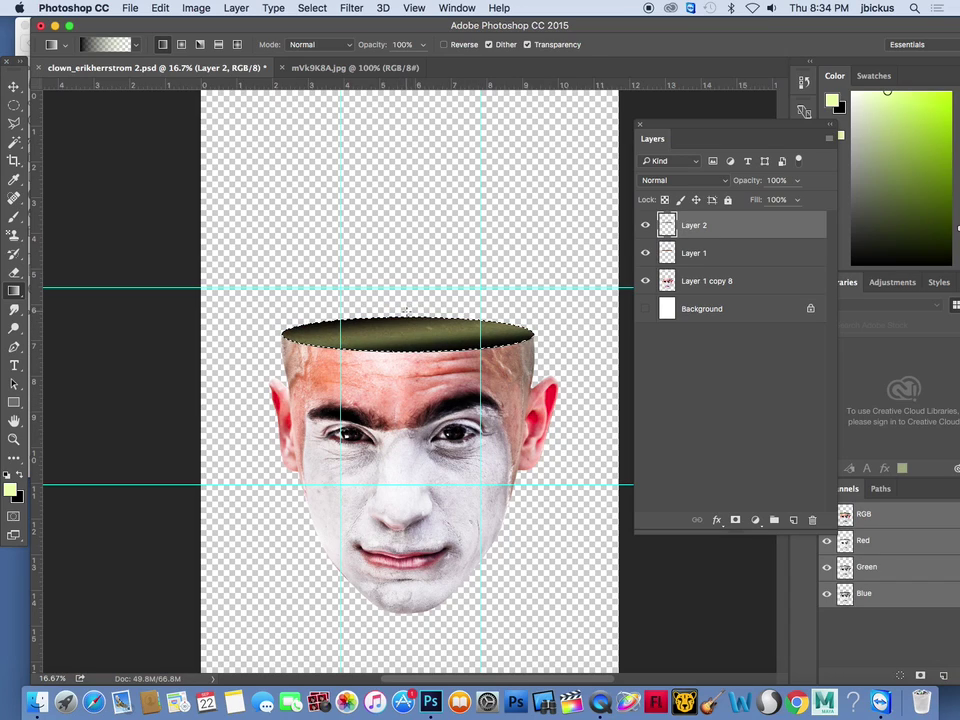
{"action": "key", "text": "super+z"}
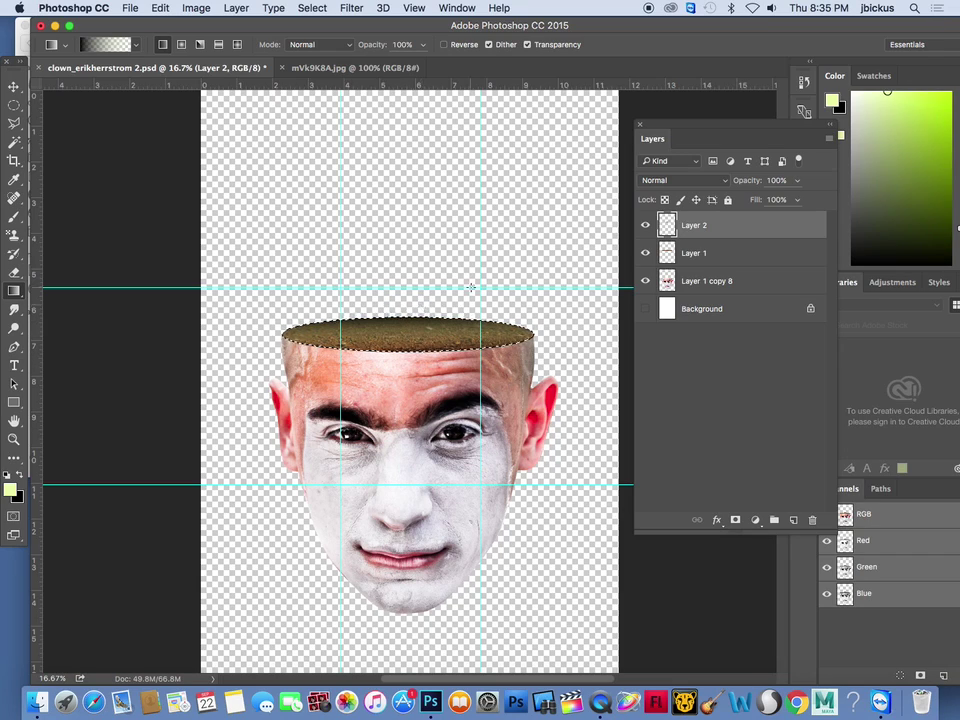
Set Layer 2's opacity to 75%
{"action": "left_click", "coordinate": [797, 180]}
{"action": "left_click_drag", "start_coordinate": [794, 199], "coordinate": [789, 201]}
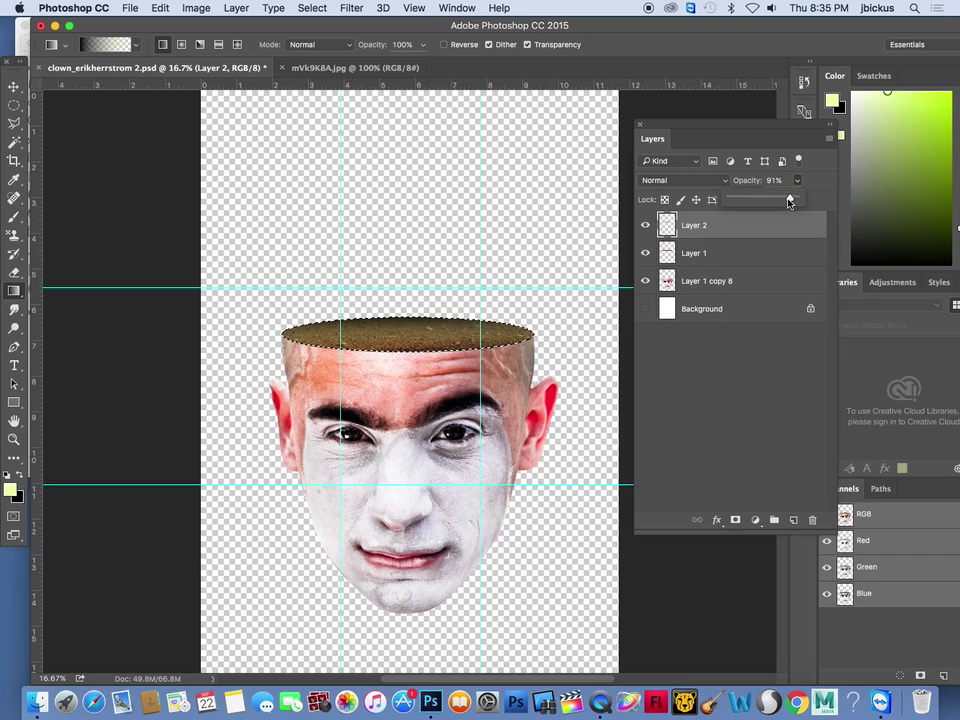
{"action": "left_click", "coordinate": [178, 227]}
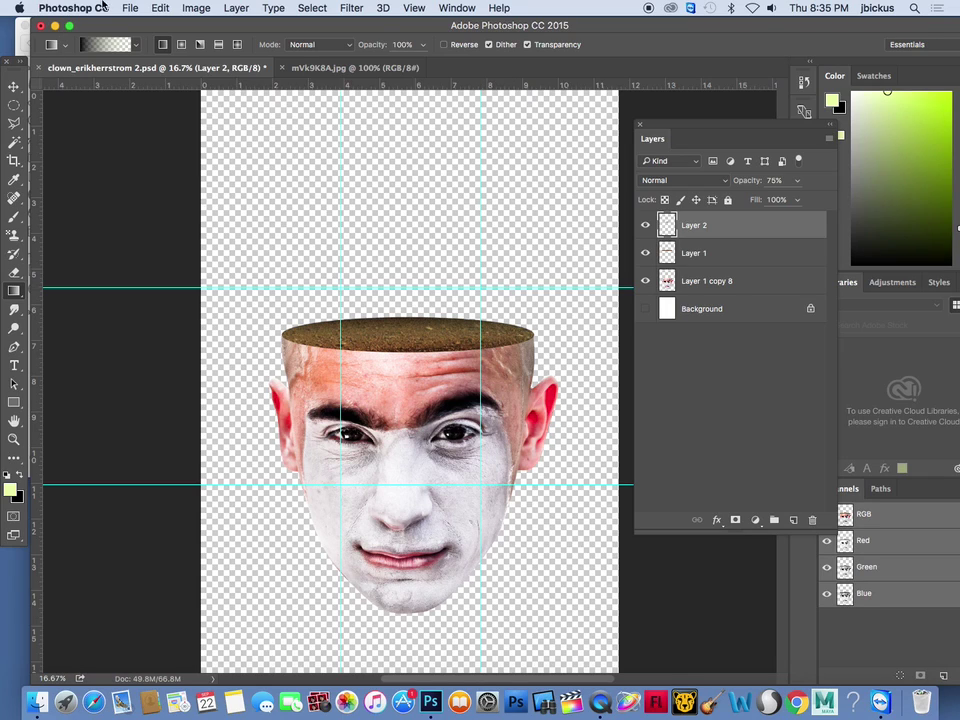
Save the document to the Desktop as SURREAL CIRCUS.psd
{"action": "left_click", "coordinate": [130, 8]}
{"action": "left_click", "coordinate": [166, 157]}
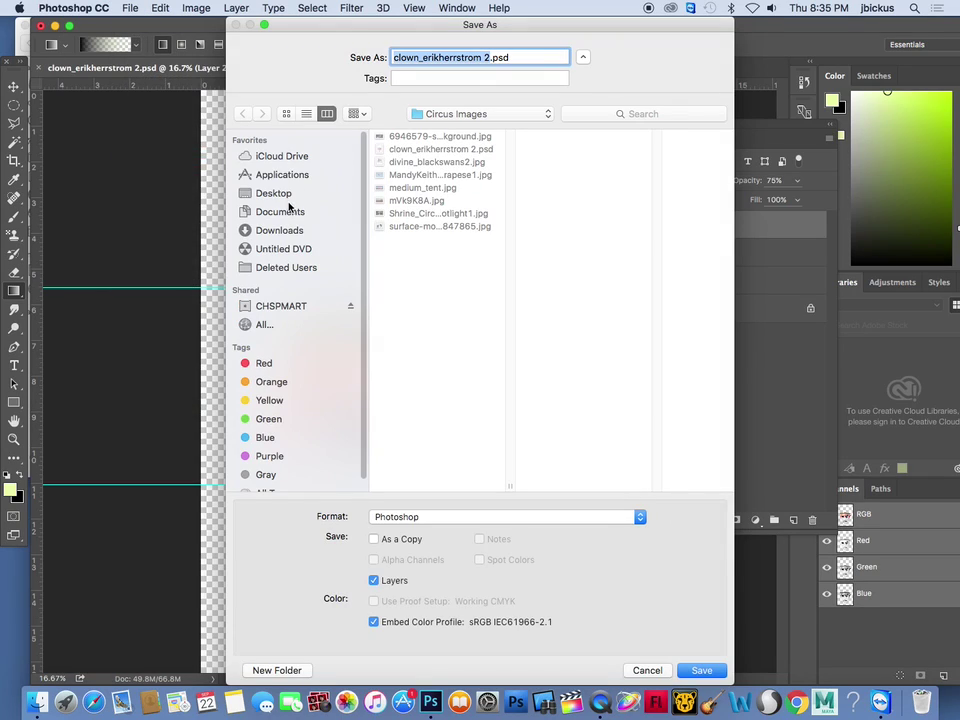
{"action": "left_click", "coordinate": [285, 196]}
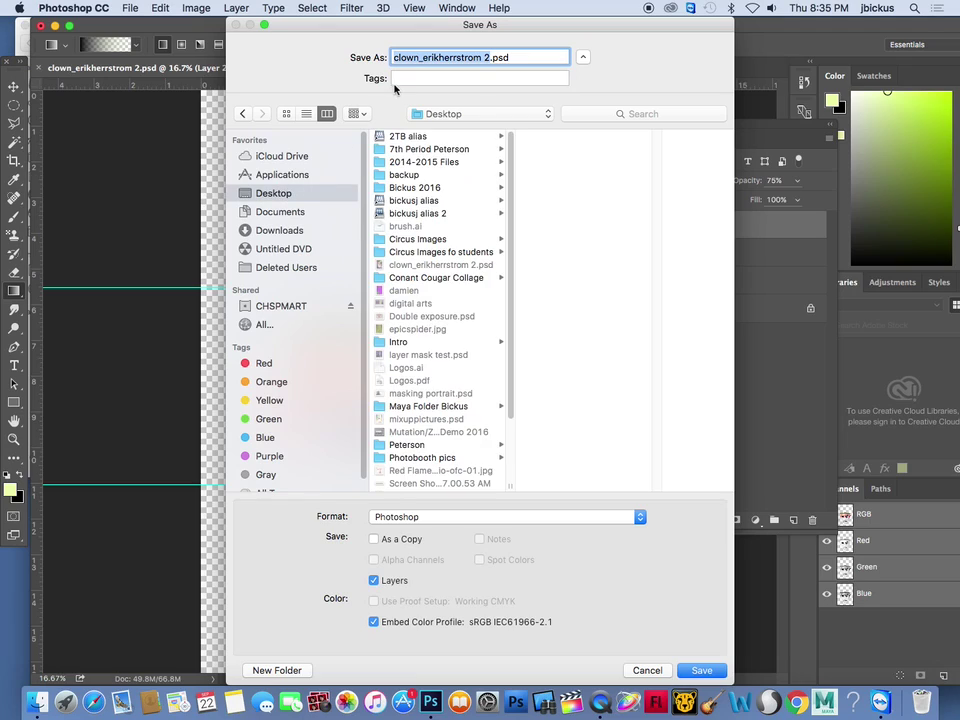
{"action": "type", "text": "SURREAL CIRCUS"}
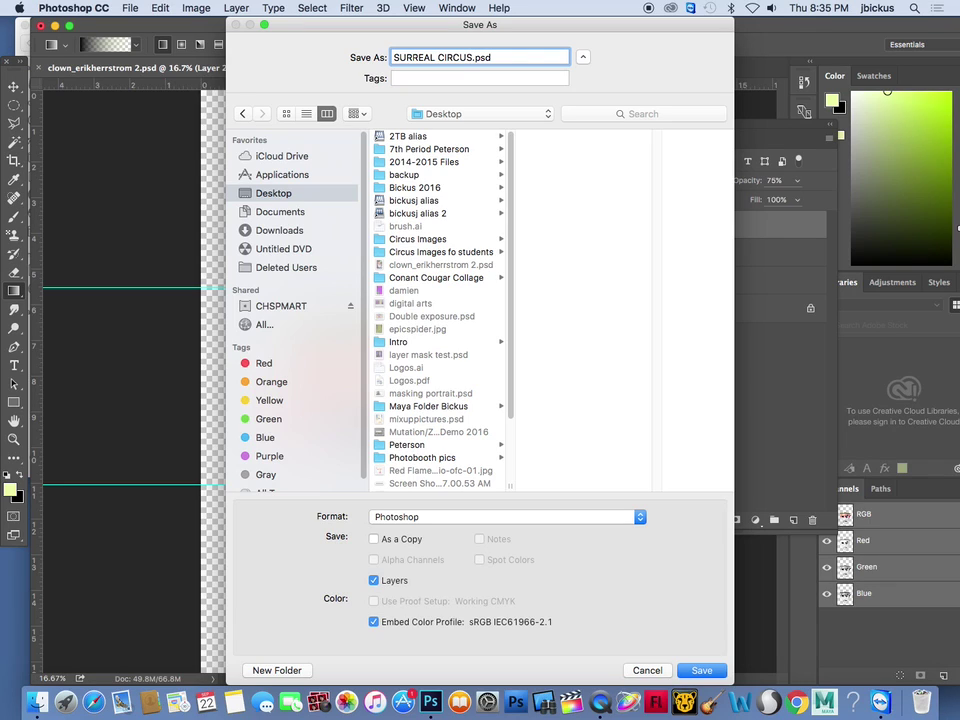
{"action": "key", "text": "Return"}
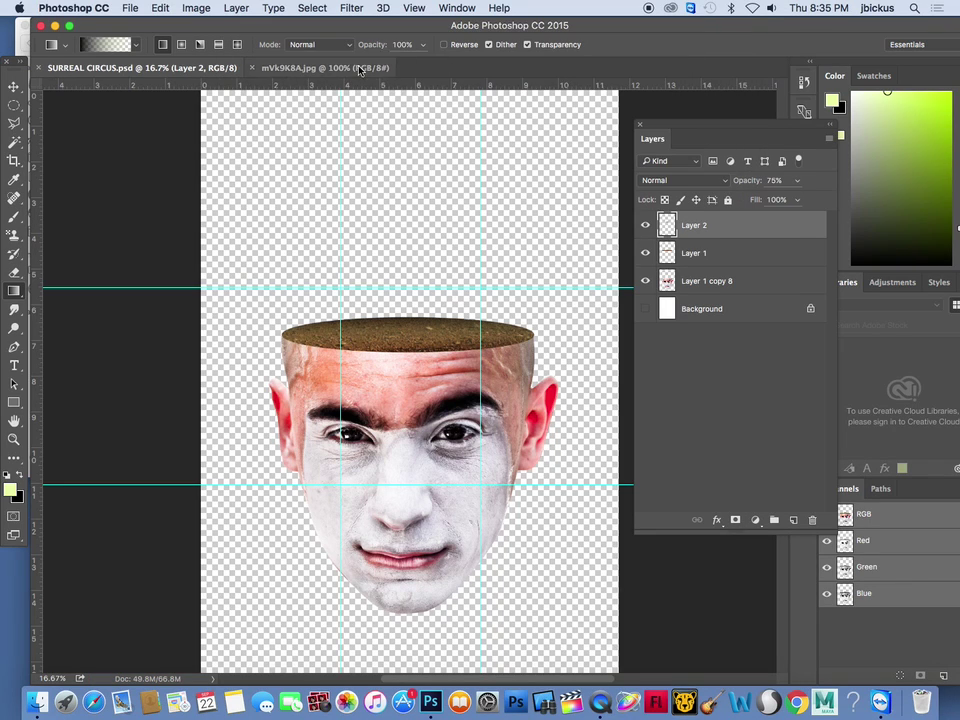
Preview the space-stars image from the Circus Images folder and open it in Photoshop
{"action": "left_click_drag", "start_coordinate": [228, 24], "coordinate": [546, 47]}
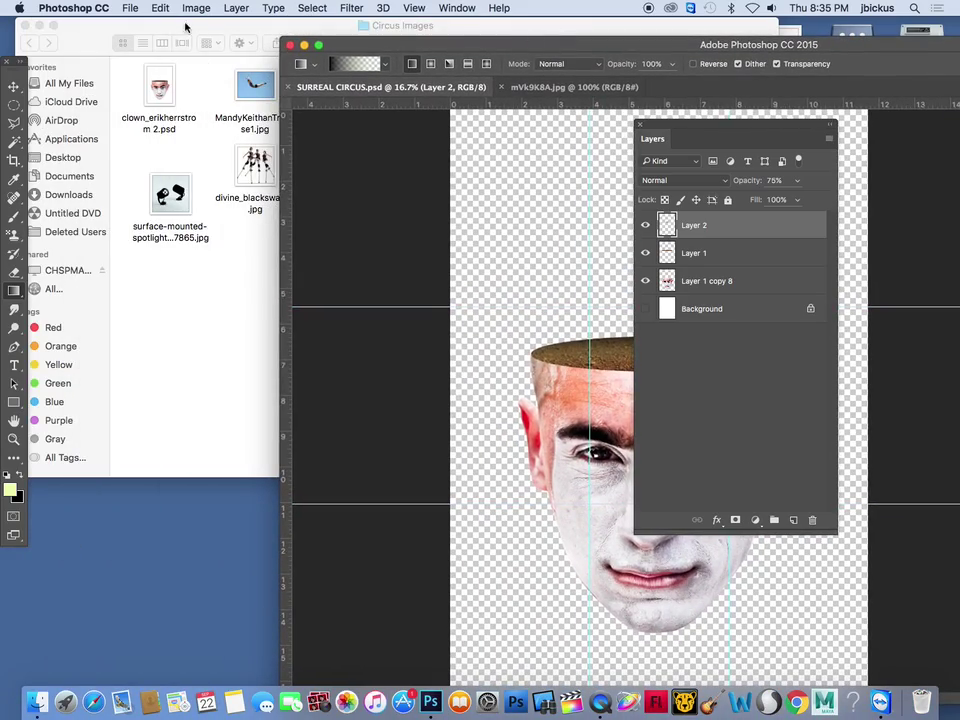
{"action": "left_click", "coordinate": [100, 28]}
{"action": "left_click", "coordinate": [457, 185]}
{"action": "key", "text": "space"}
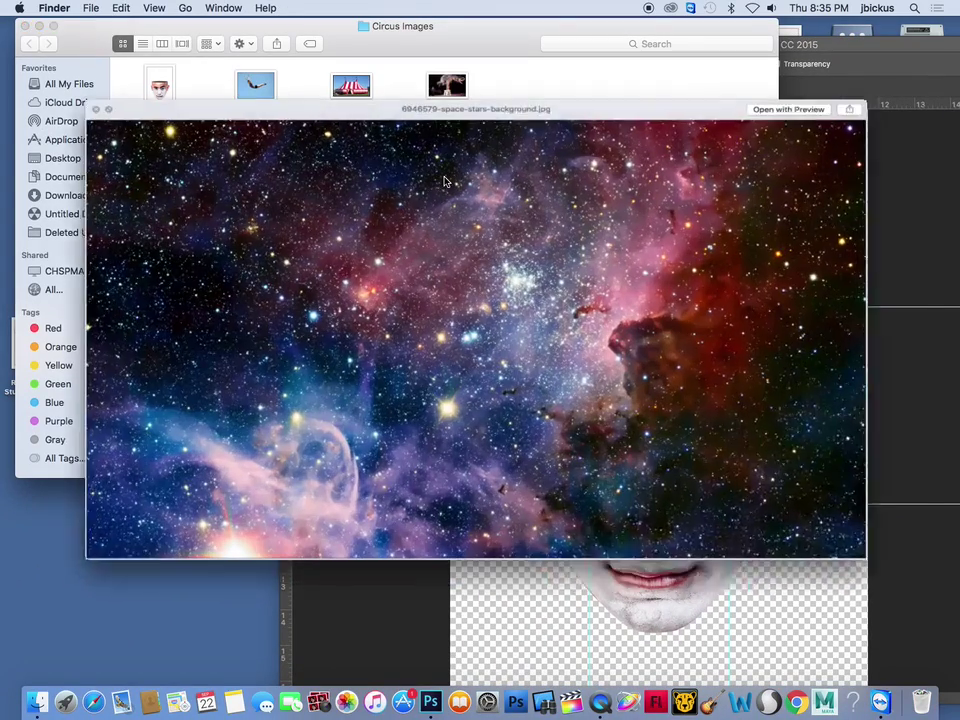
{"action": "key", "text": "space"}
{"action": "left_click_drag", "start_coordinate": [447, 170], "coordinate": [432, 700]}
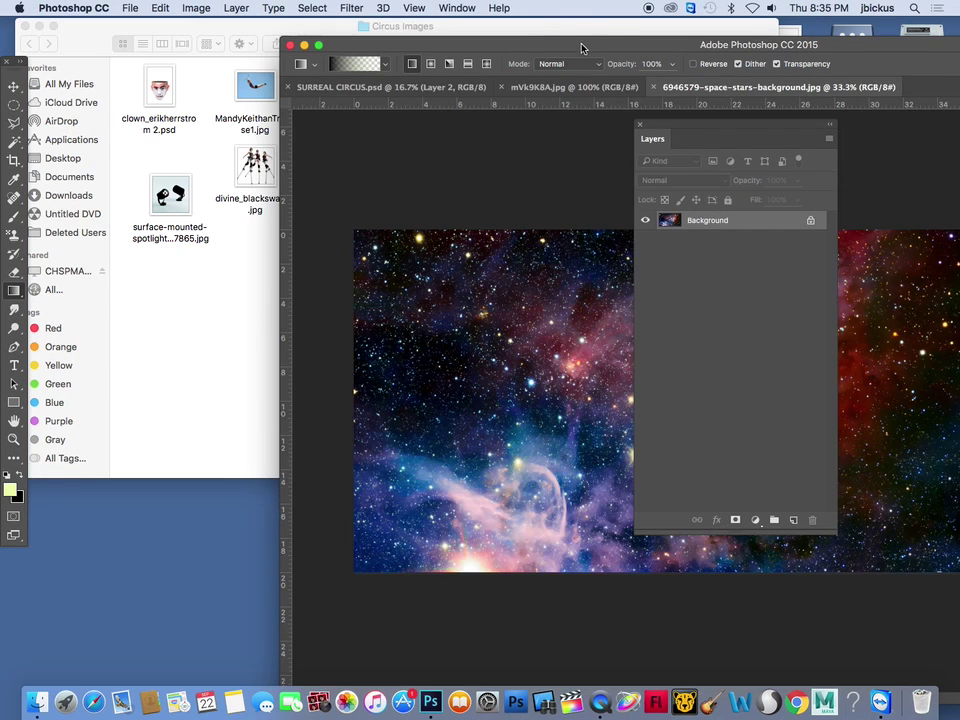
{"action": "double_click", "coordinate": [583, 43]}
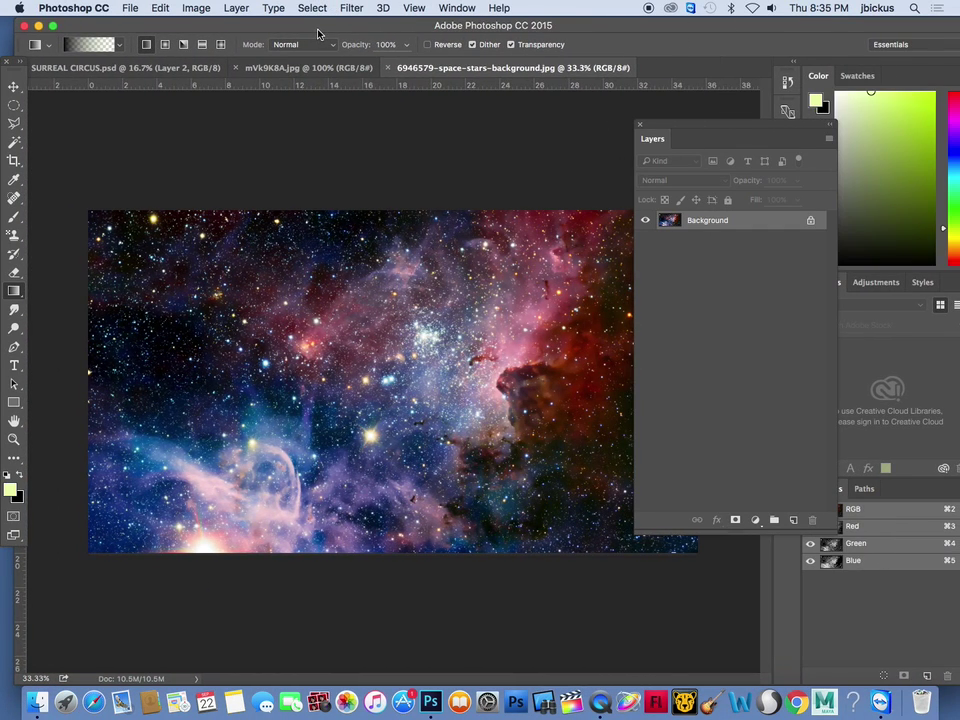
Copy the whole space-stars image and paste it into SURREAL CIRCUS as Layer 3
{"action": "key", "text": "super+a"}
{"action": "left_click", "coordinate": [158, 8]}
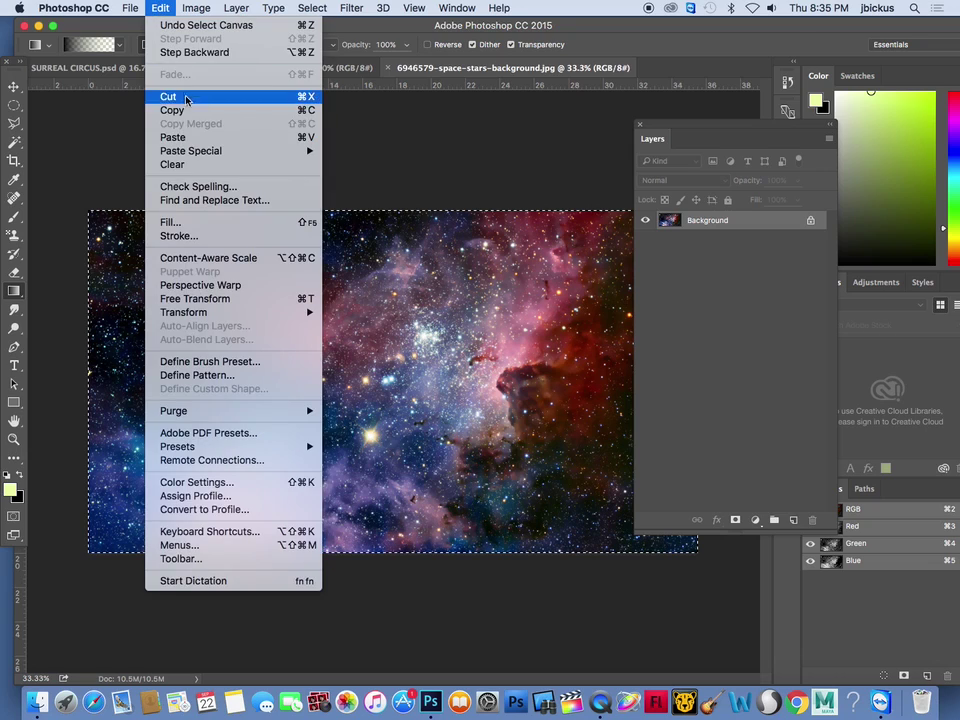
{"action": "left_click", "coordinate": [188, 112]}
{"action": "left_click", "coordinate": [124, 68]}
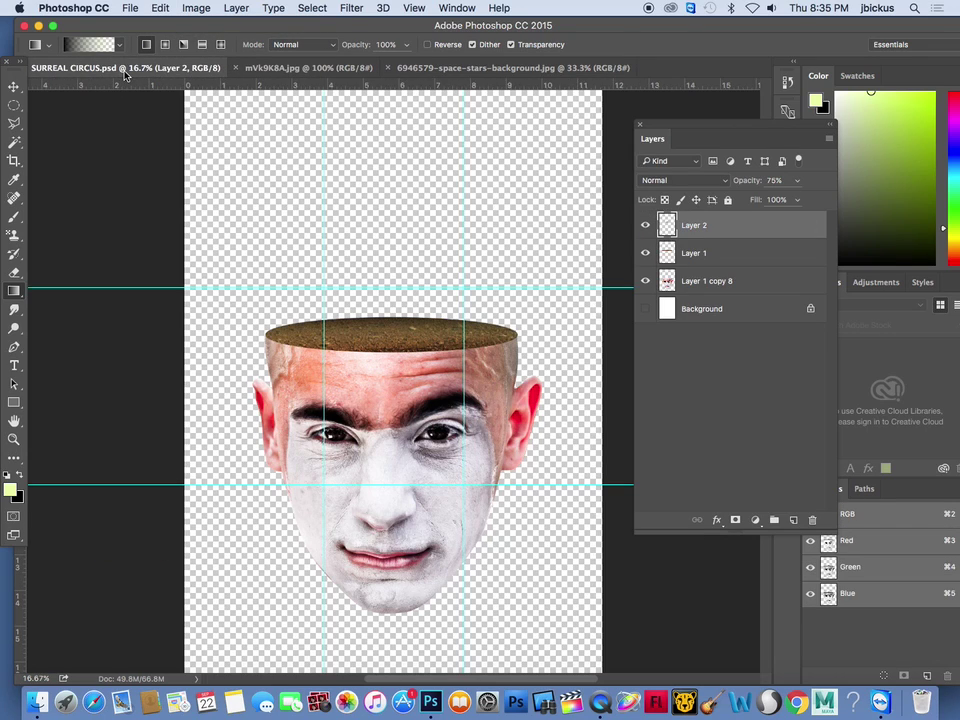
{"action": "key", "text": "super+v"}
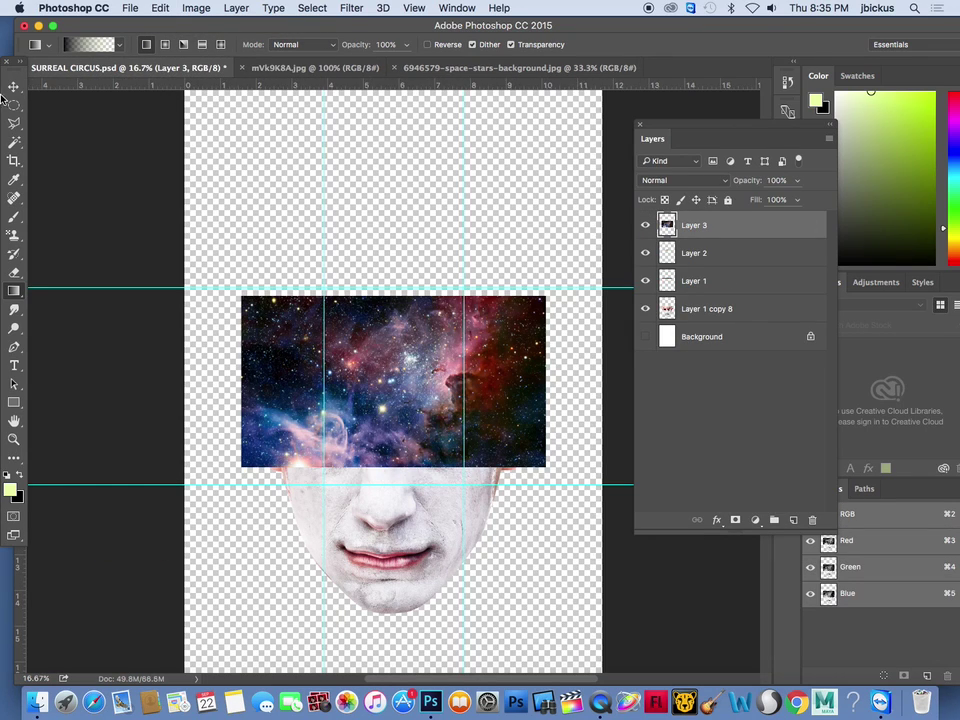
{"action": "key", "text": "v"}
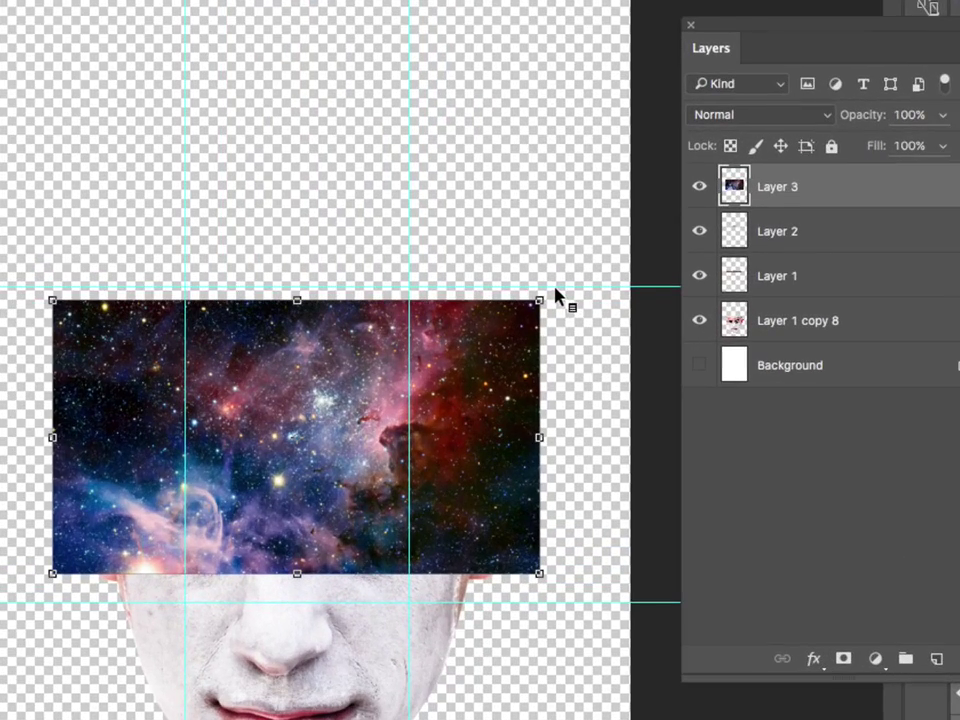
Rotate the stars image upright into portrait orientation and enlarge it
{"action": "left_click_drag", "start_coordinate": [554, 287], "coordinate": [305, 278]}
{"action": "left_click_drag", "start_coordinate": [156, 269], "coordinate": [236, 261]}
{"action": "left_click_drag", "start_coordinate": [321, 223], "coordinate": [140, 110]}
{"action": "scroll", "coordinate": [495, 505], "scroll_direction": "up", "scroll_amount": 3}
{"action": "scroll", "coordinate": [490, 502], "scroll_direction": "down", "scroll_amount": 8}
{"action": "scroll", "coordinate": [484, 499], "scroll_direction": "up", "scroll_amount": 2}
Fit the stars image to the canvas and move Layer 3 beneath the clown face layers
{"action": "left_click_drag", "start_coordinate": [397, 383], "coordinate": [471, 500]}
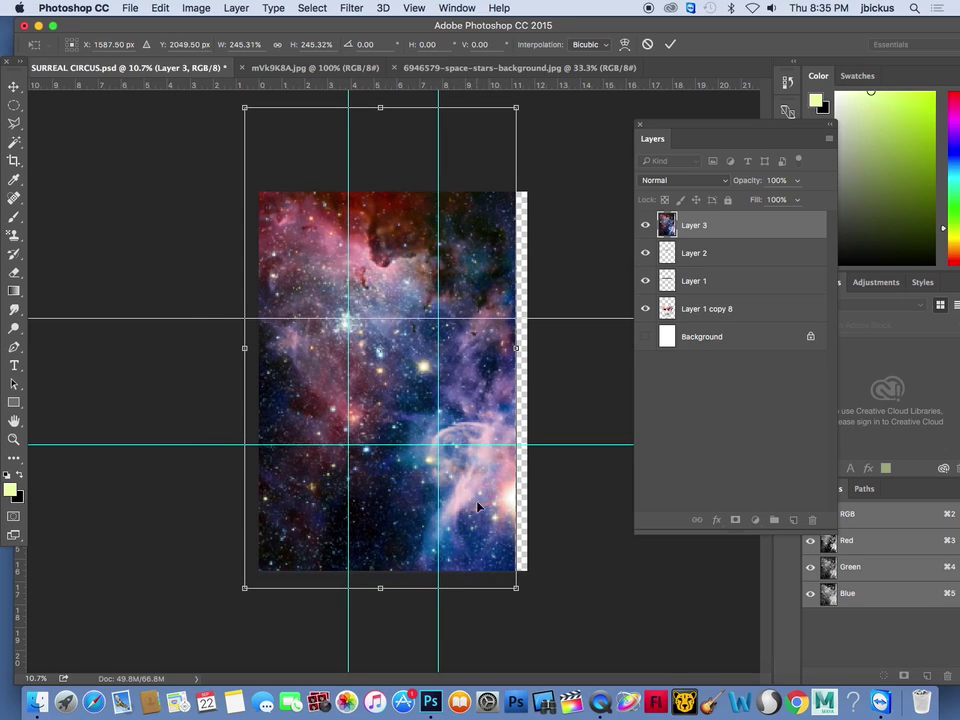
{"action": "left_click_drag", "start_coordinate": [517, 580], "coordinate": [562, 602]}
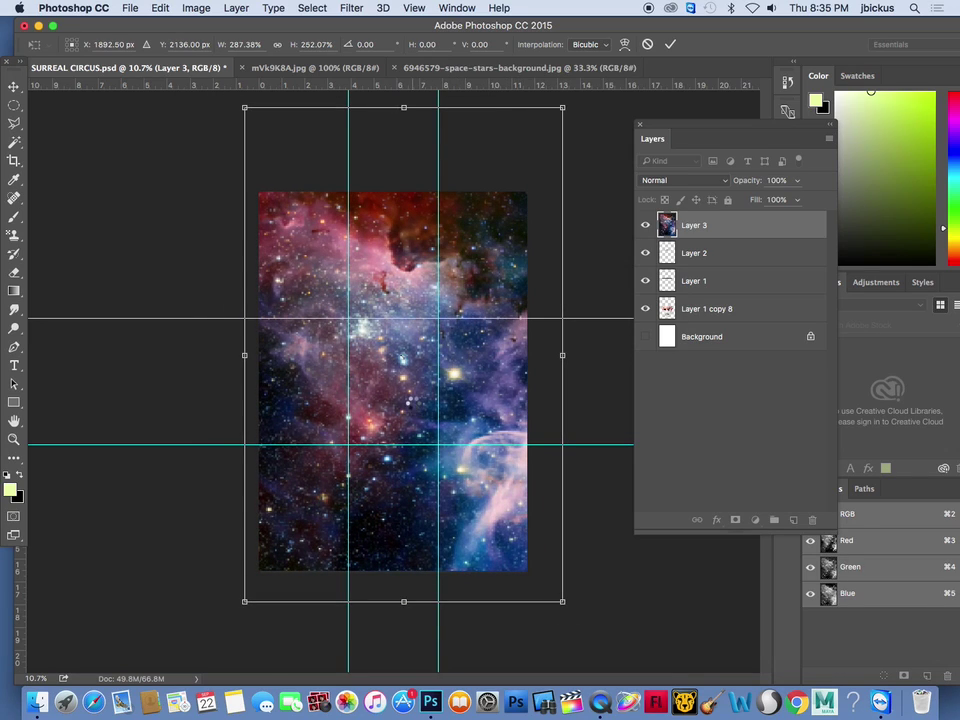
{"action": "key", "text": "Return"}
{"action": "left_click_drag", "start_coordinate": [565, 107], "coordinate": [540, 176]}
{"action": "key", "text": "Return"}
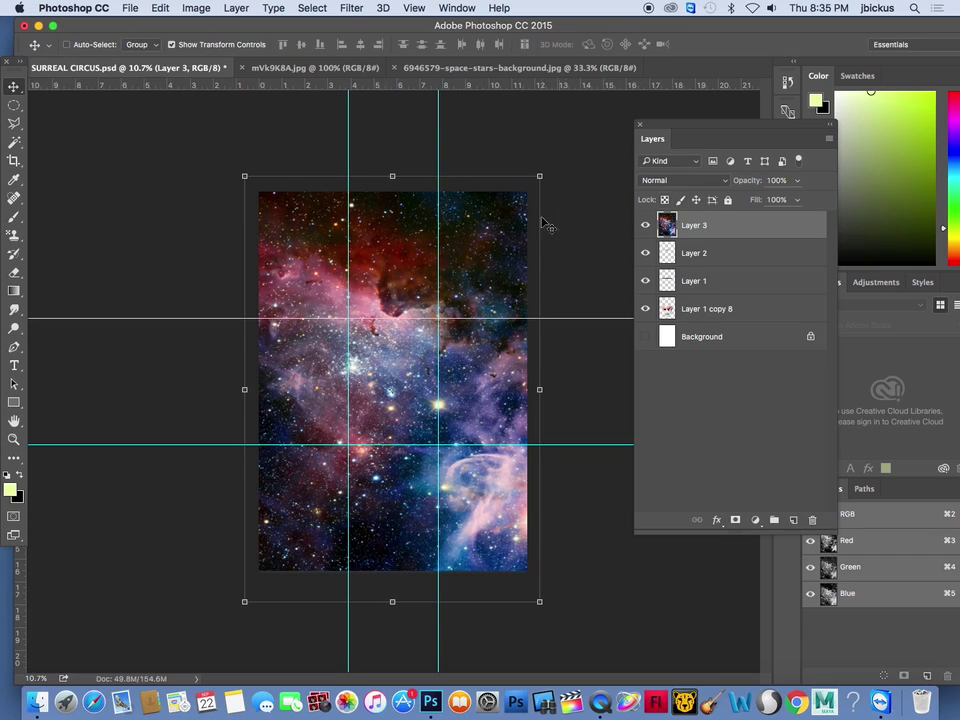
{"action": "left_click_drag", "start_coordinate": [690, 225], "coordinate": [711, 327]}
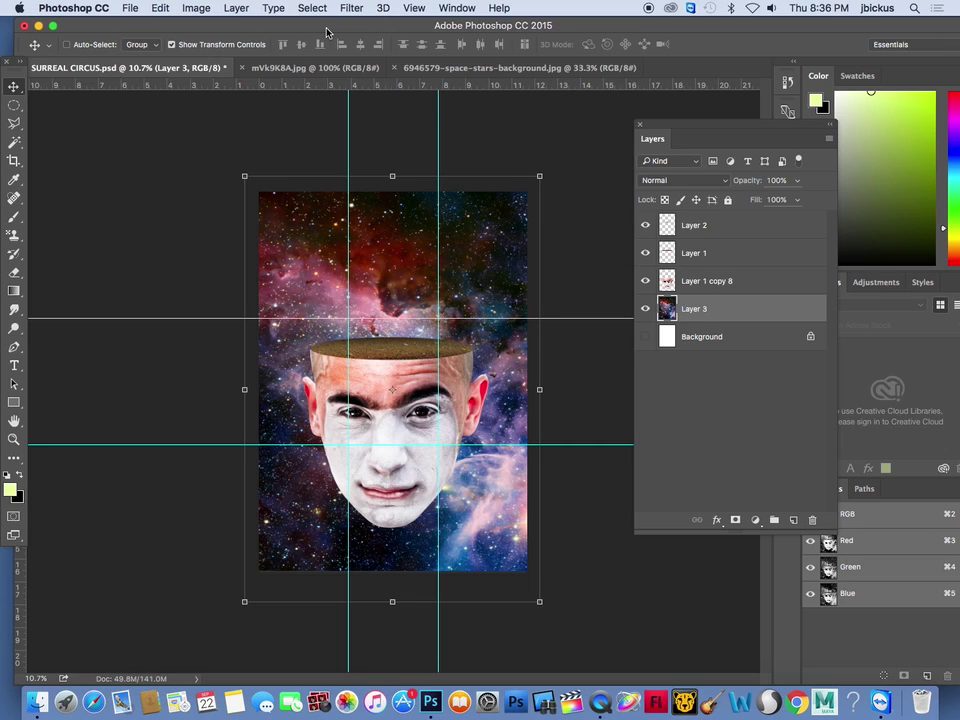
Preview the surface-mounted spotlight image and open it full-screen in Photoshop
{"action": "left_click_drag", "start_coordinate": [324, 29], "coordinate": [665, 55]}
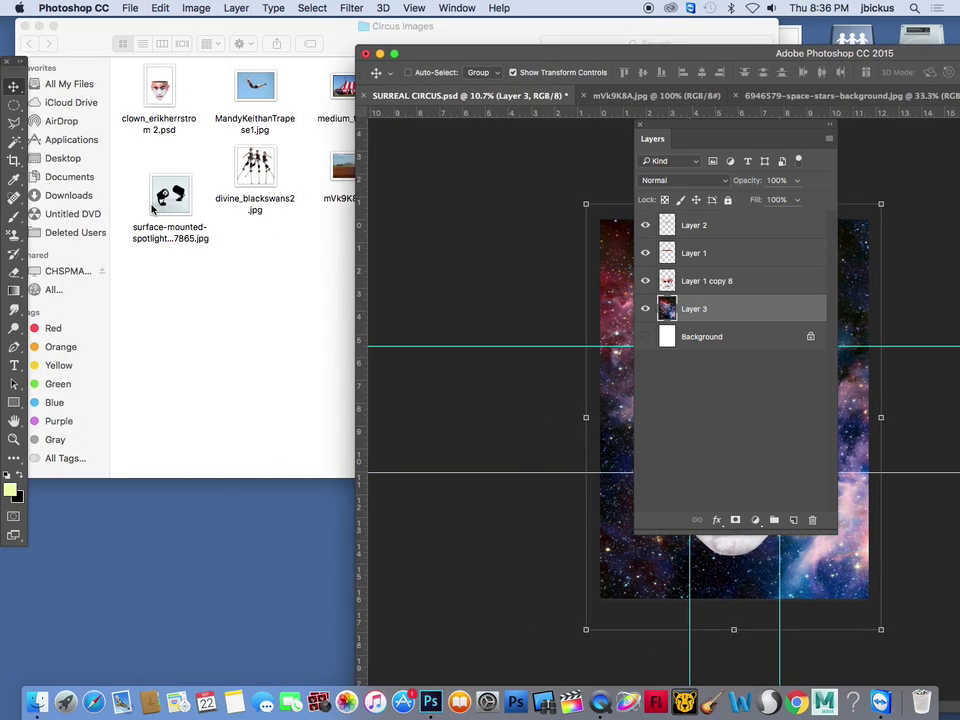
{"action": "left_click", "coordinate": [218, 165]}
{"action": "left_click", "coordinate": [180, 195]}
{"action": "key", "text": "space"}
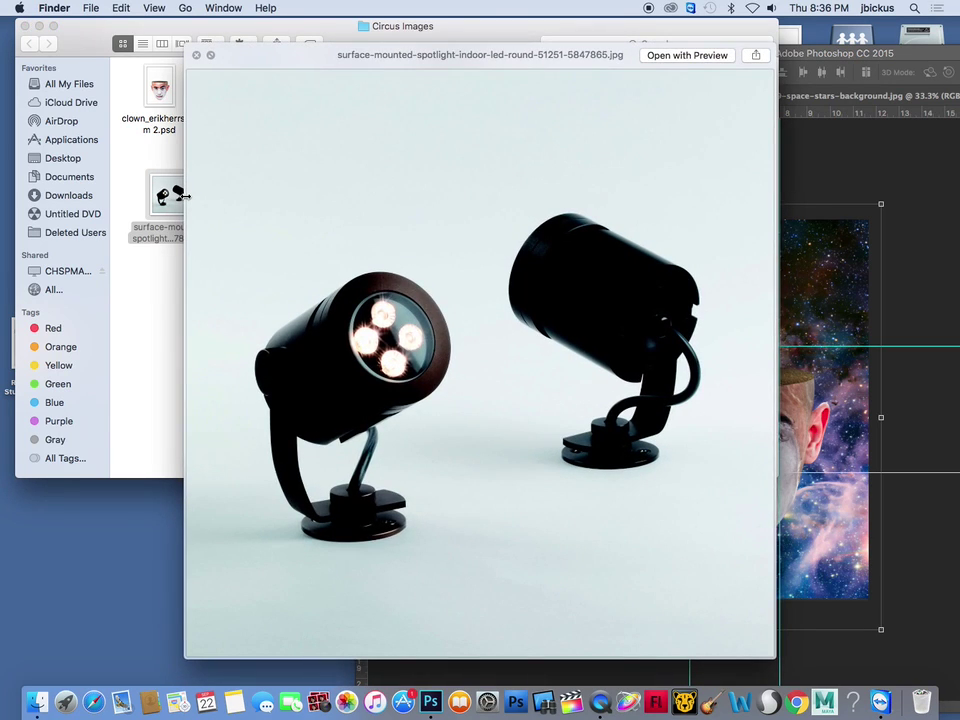
{"action": "key", "text": "space"}
{"action": "left_click", "coordinate": [430, 702]}
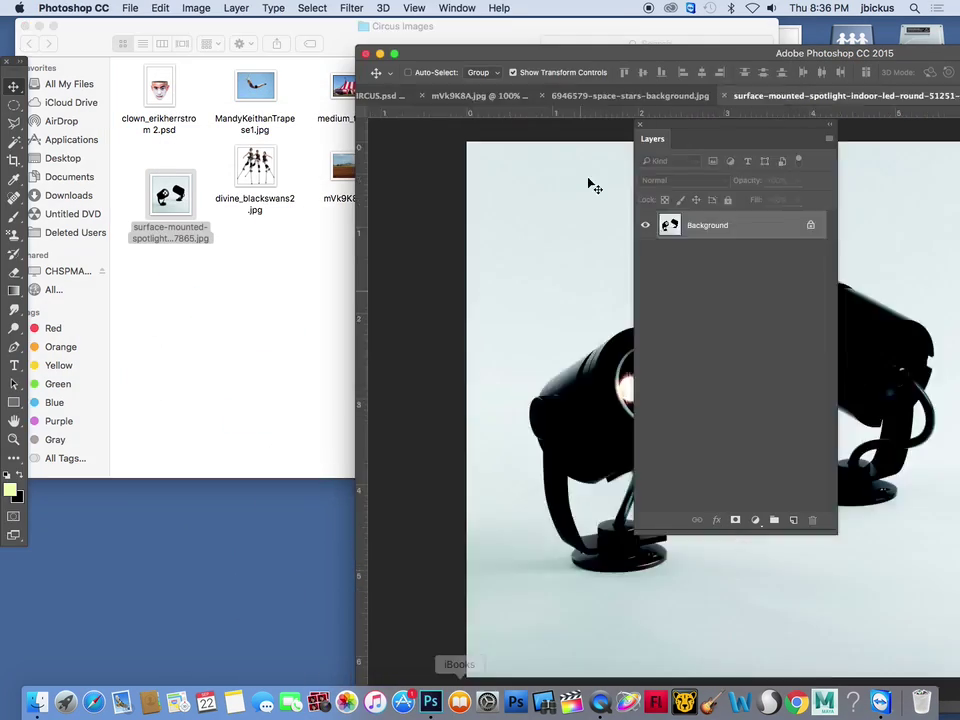
{"action": "double_click", "coordinate": [626, 54]}
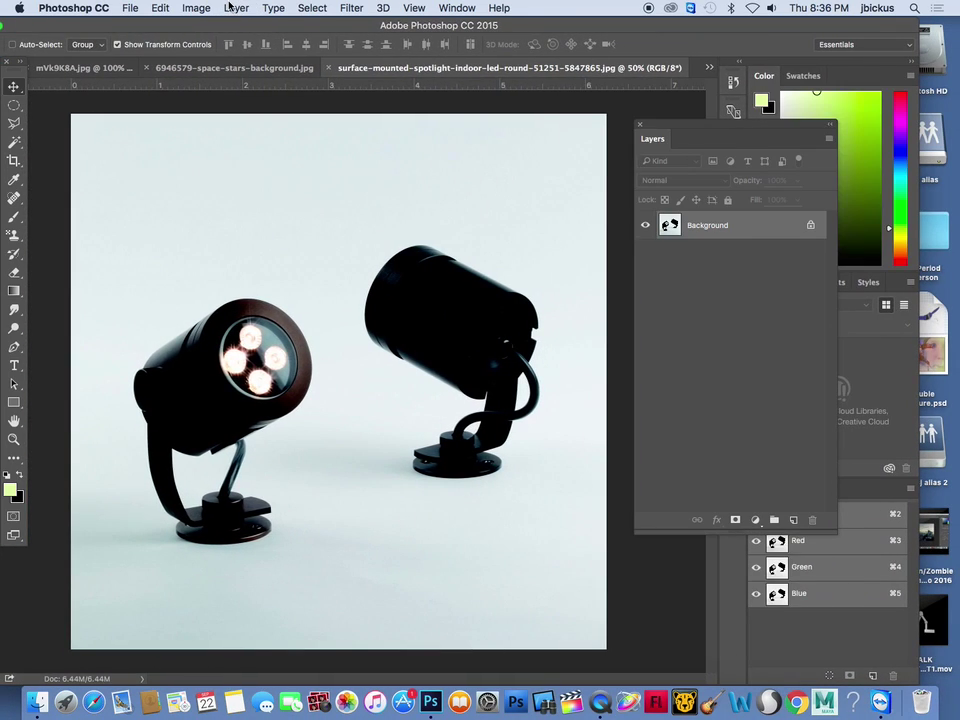
Magic Wand select the pale background and both lamps' floor shadows
{"action": "left_click", "coordinate": [16, 147]}
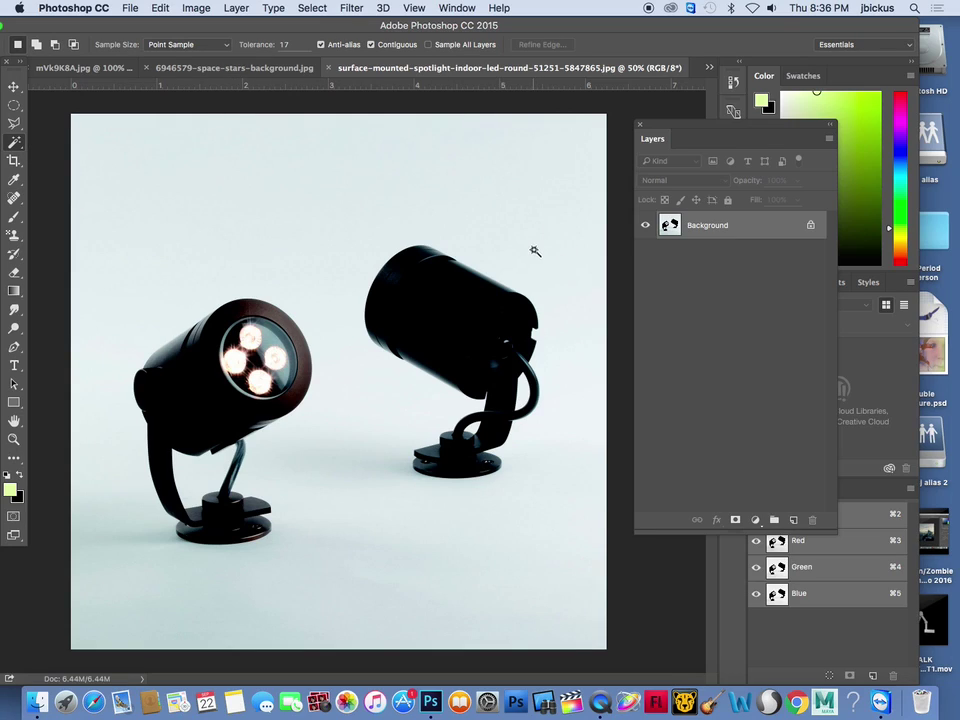
{"action": "left_click", "coordinate": [302, 192]}
{"action": "scroll", "coordinate": [410, 515], "scroll_direction": "up", "scroll_amount": 3}
{"action": "scroll", "coordinate": [377, 437], "scroll_direction": "up", "scroll_amount": 3}
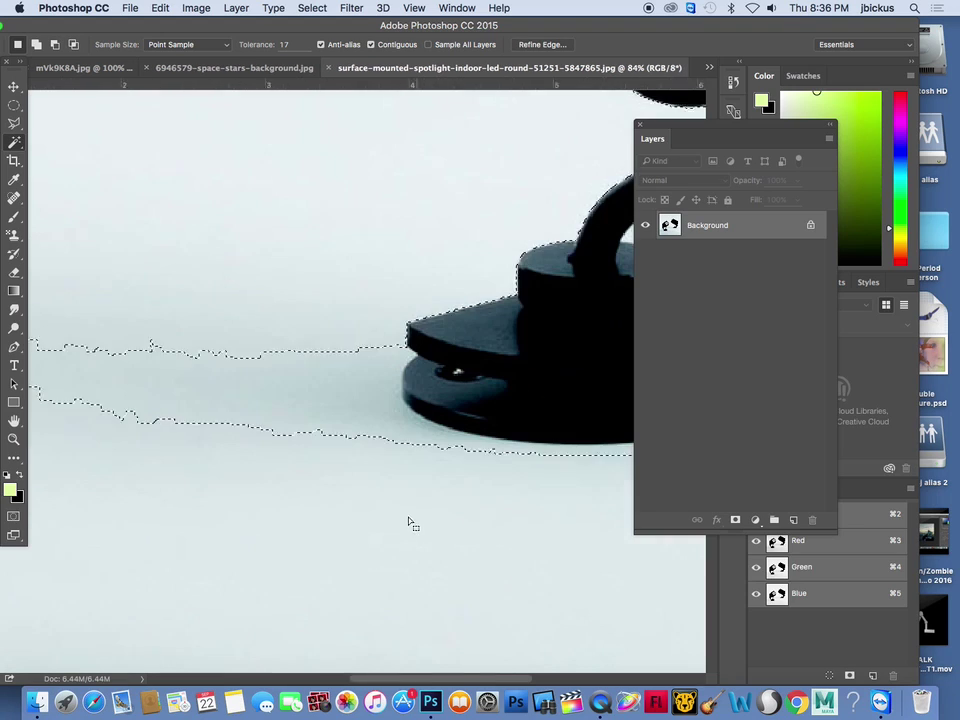
{"action": "scroll", "coordinate": [379, 433], "scroll_direction": "down", "scroll_amount": 6}
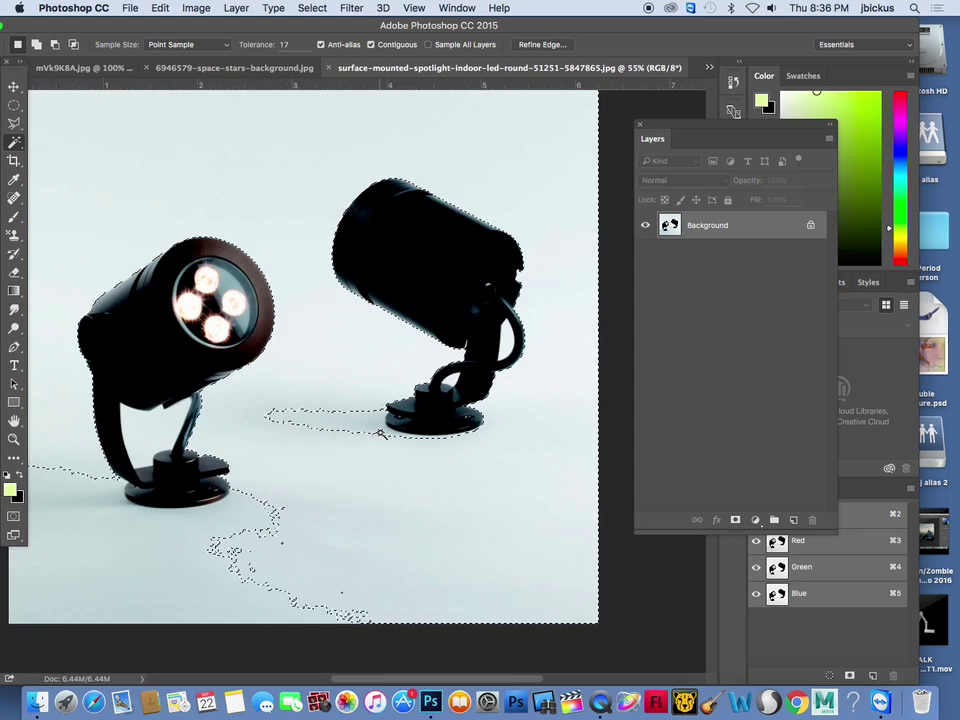
{"action": "scroll", "coordinate": [381, 434], "scroll_direction": "down", "scroll_amount": 2}
{"action": "left_click", "coordinate": [370, 450], "text": "alt"}
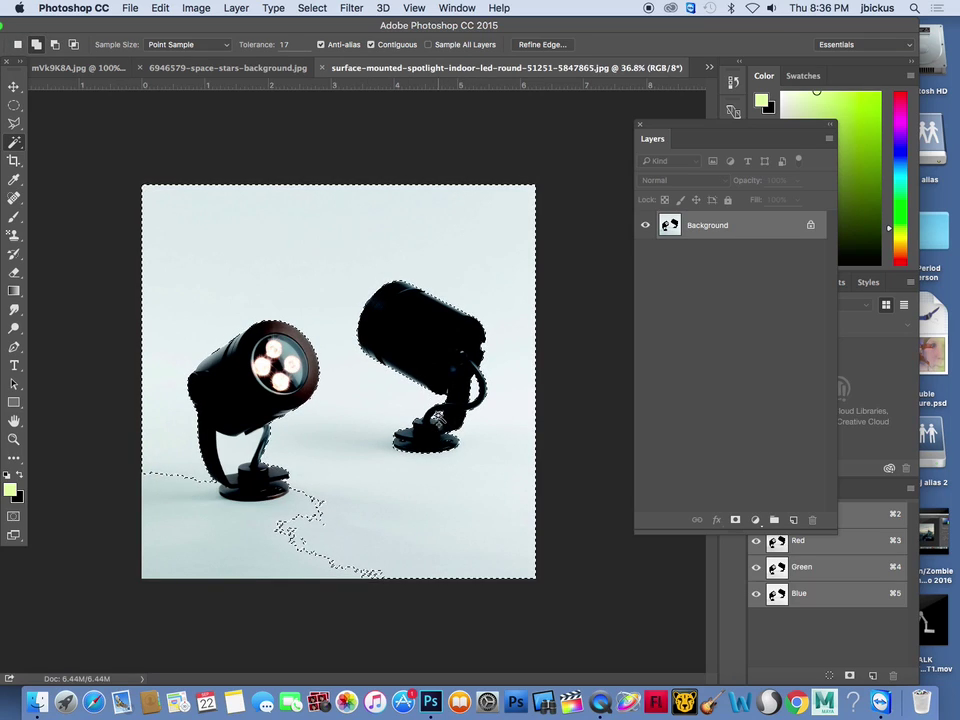
{"action": "left_click", "coordinate": [253, 514], "text": "alt"}
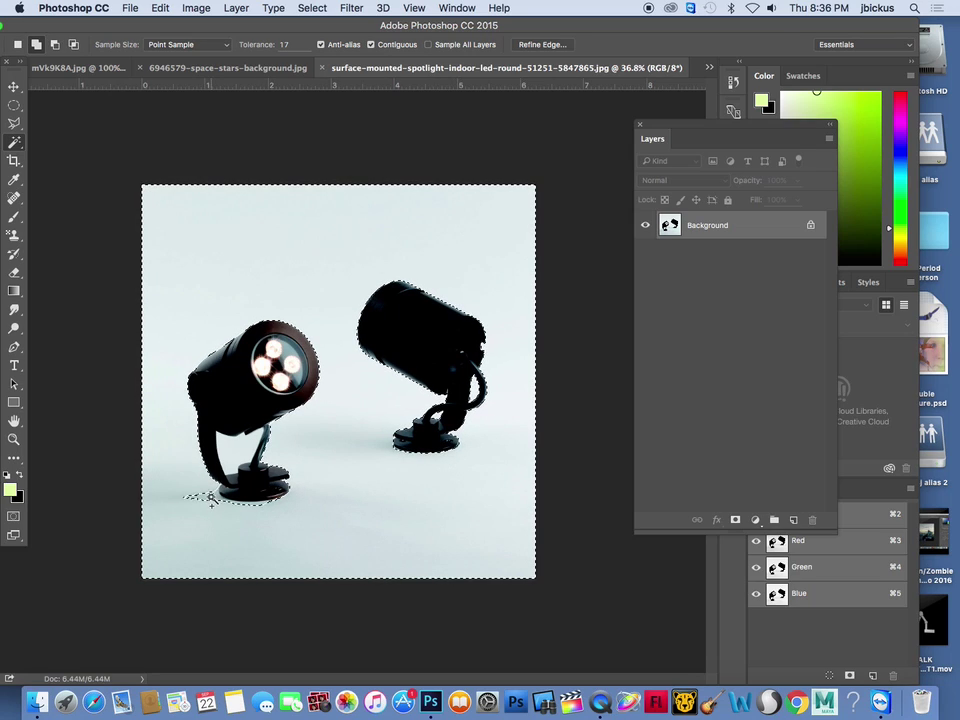
{"action": "left_click", "coordinate": [229, 508], "text": "alt"}
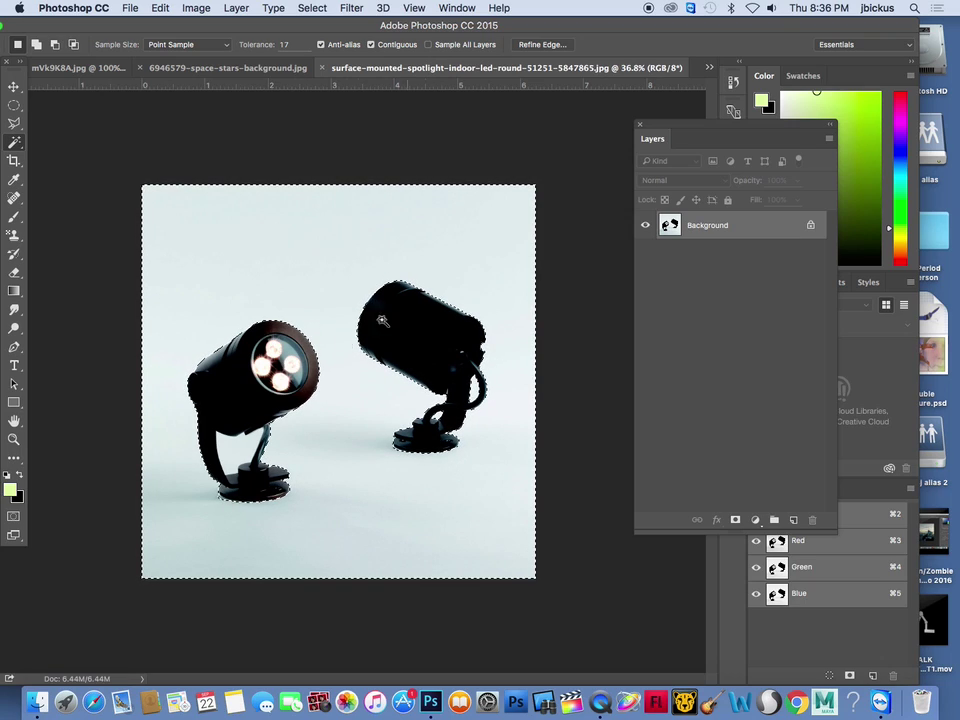
{"action": "left_click", "coordinate": [234, 453], "text": "alt"}
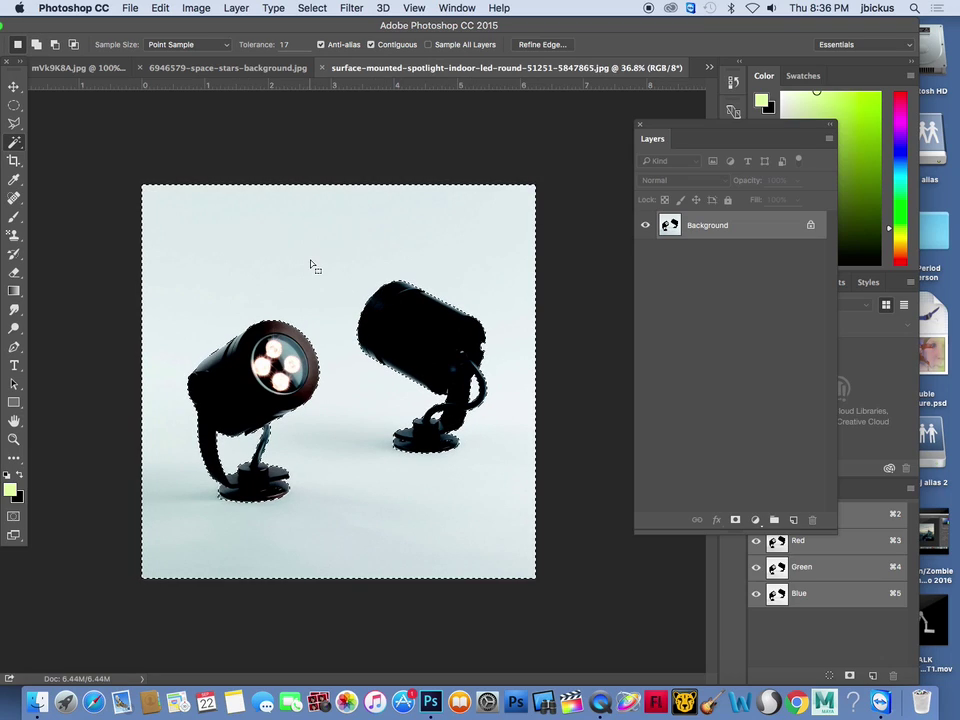
Invert the selection, copy the spotlights, close the stars image and return to SURREAL CIRCUS
{"action": "left_click", "coordinate": [312, 8]}
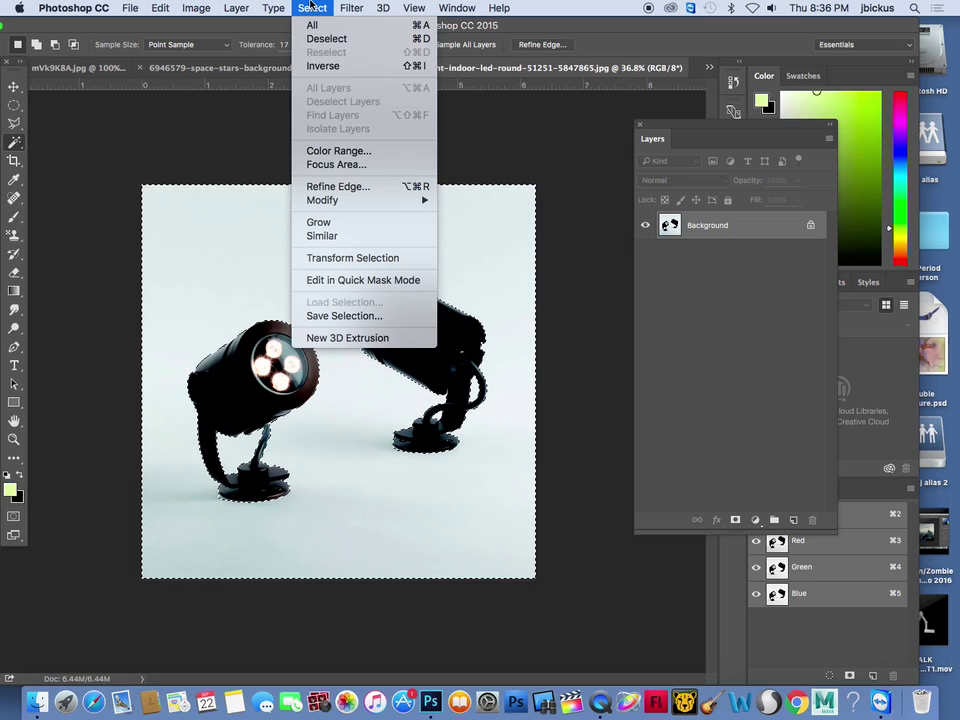
{"action": "left_click", "coordinate": [324, 66]}
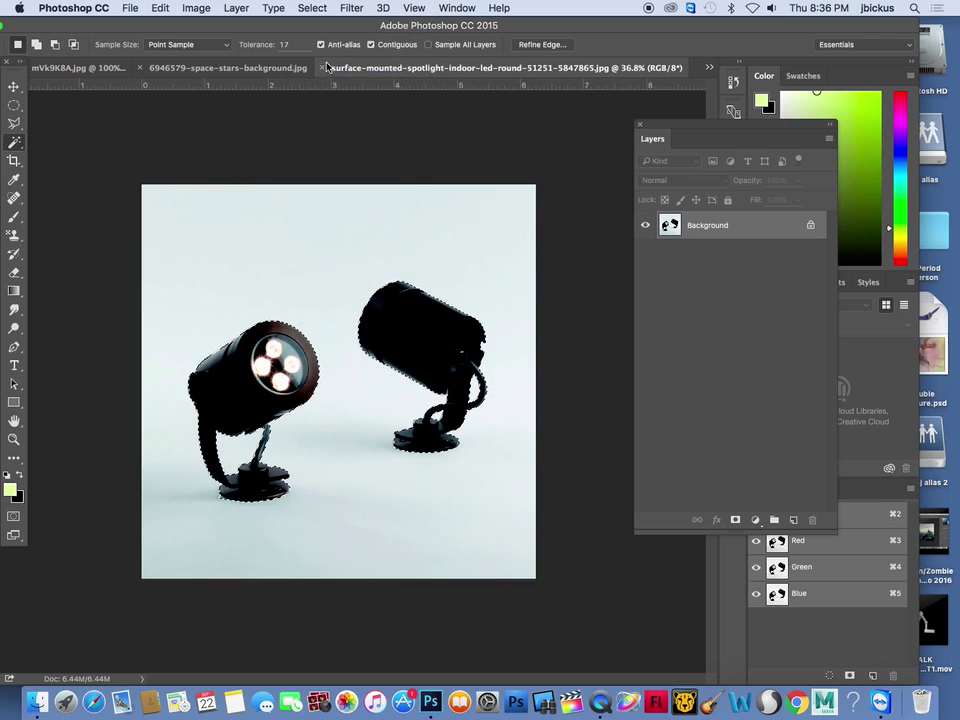
{"action": "left_click", "coordinate": [157, 8]}
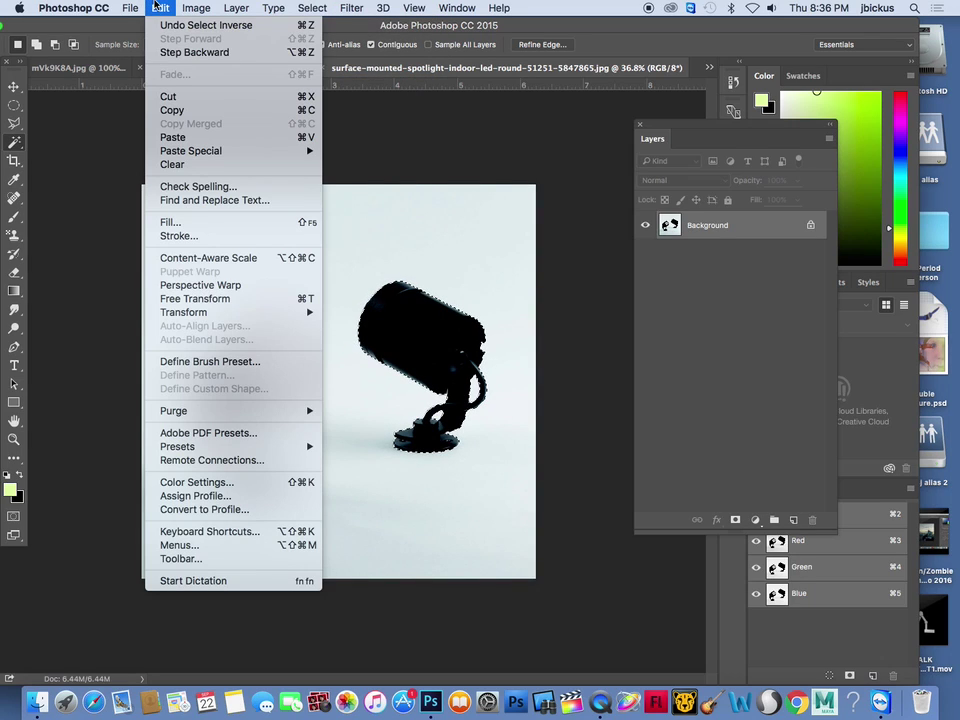
{"action": "left_click", "coordinate": [183, 110]}
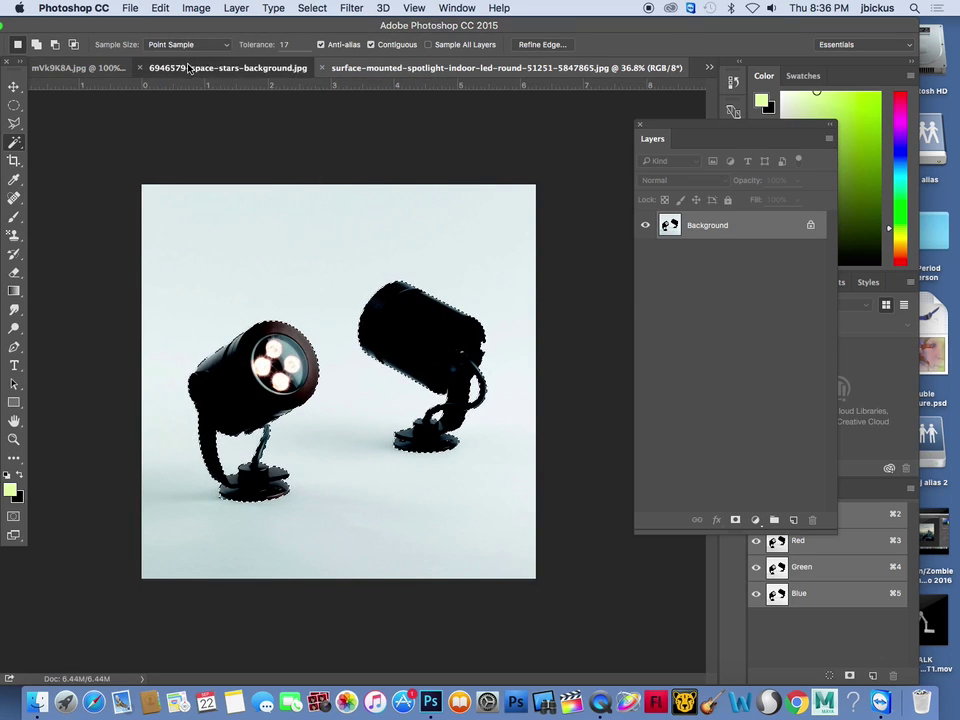
{"action": "left_click", "coordinate": [150, 66]}
{"action": "left_click", "coordinate": [277, 67]}
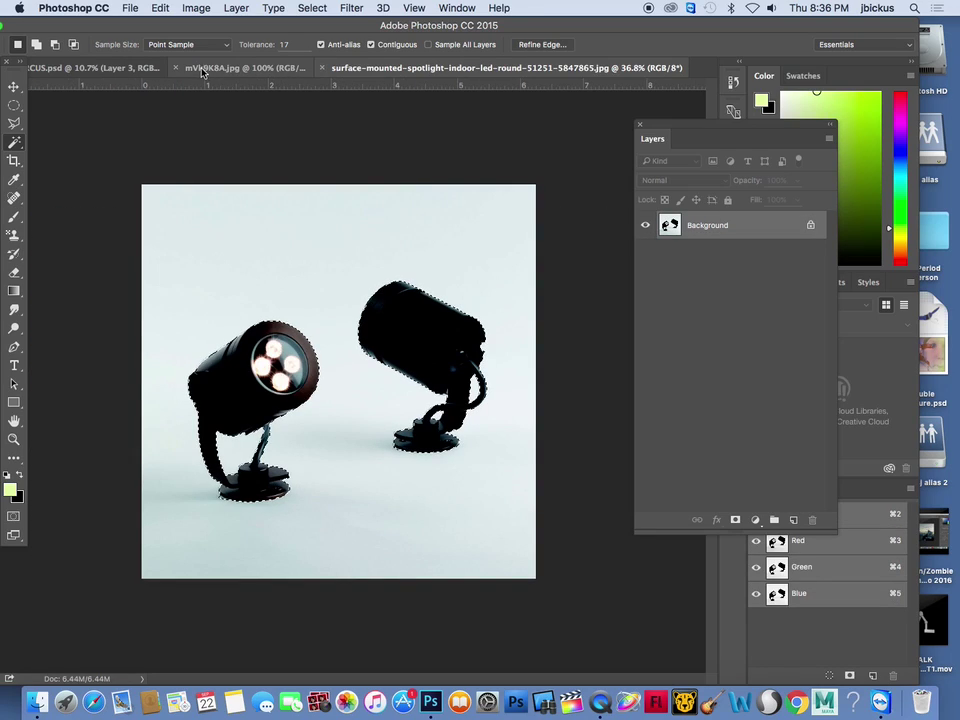
{"action": "left_click", "coordinate": [140, 68]}
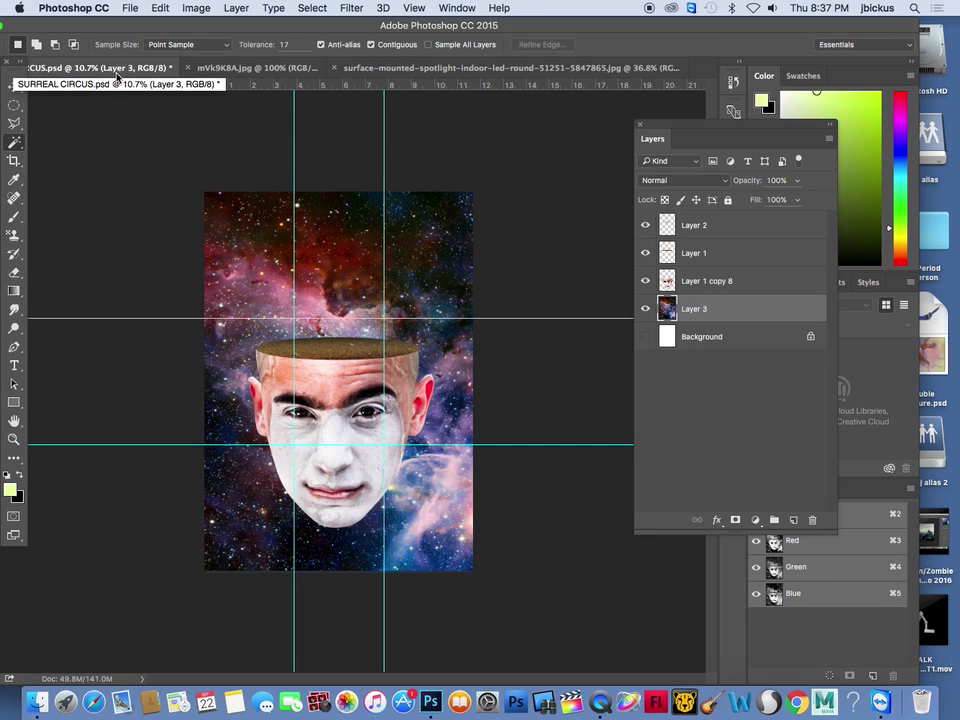
Paste the spotlights and move the new Layer 4 to the top of the stack
{"action": "left_click", "coordinate": [130, 8]}
{"action": "mouse_move", "coordinate": [160, 8]}
{"action": "left_click", "coordinate": [175, 138]}
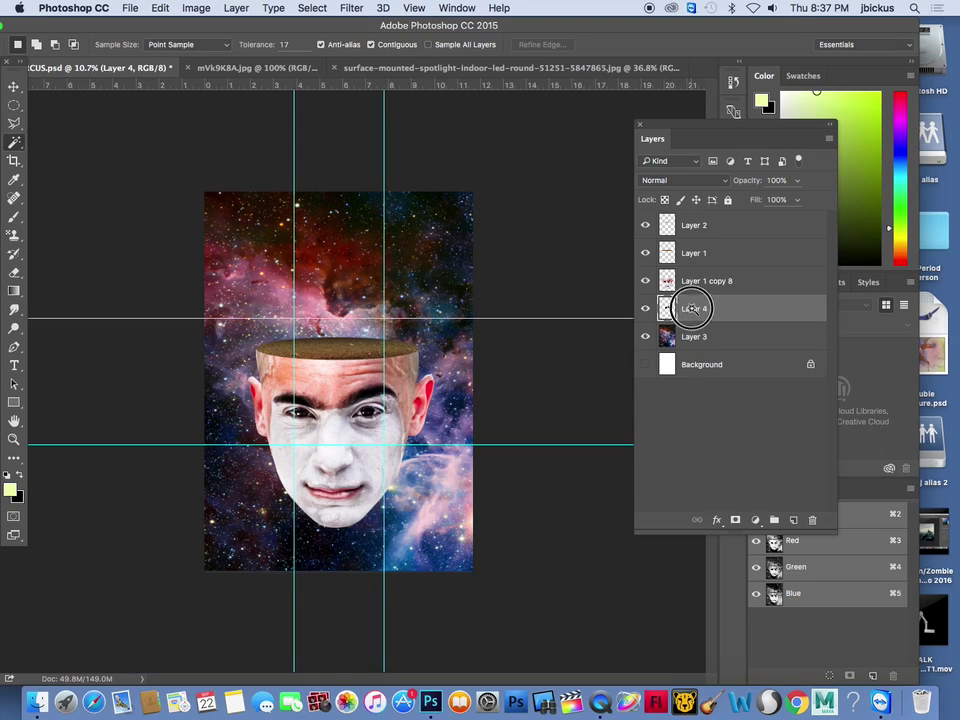
{"action": "left_click_drag", "start_coordinate": [600, 314], "coordinate": [615, 119]}
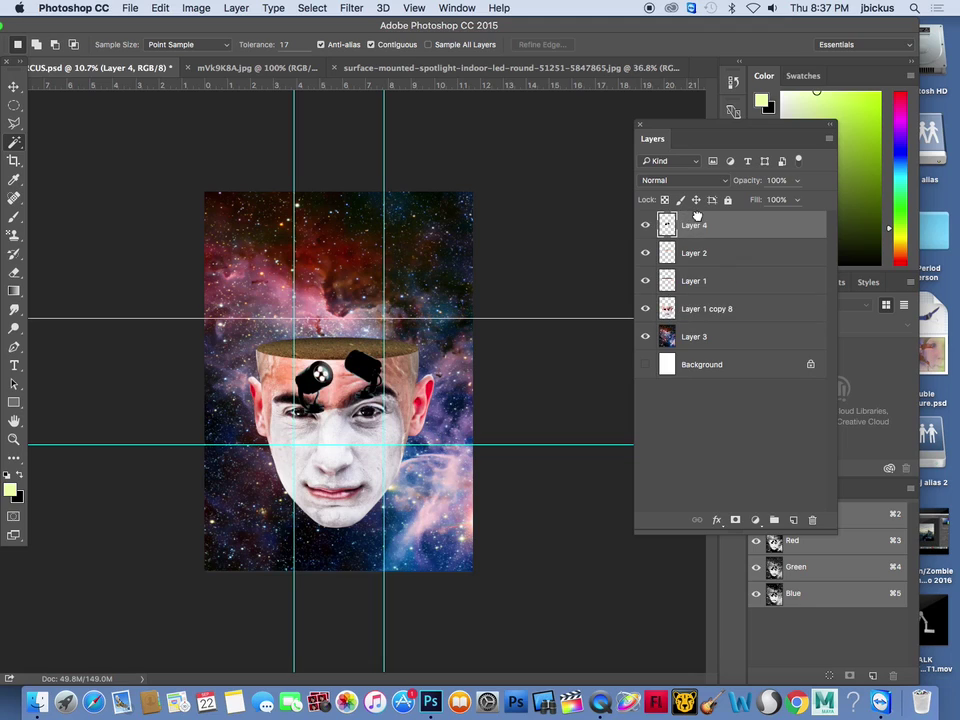
Hide the galaxy Layer 3 and move the spotlights up onto the clown's head
{"action": "left_click", "coordinate": [13, 88]}
{"action": "left_click", "coordinate": [645, 337]}
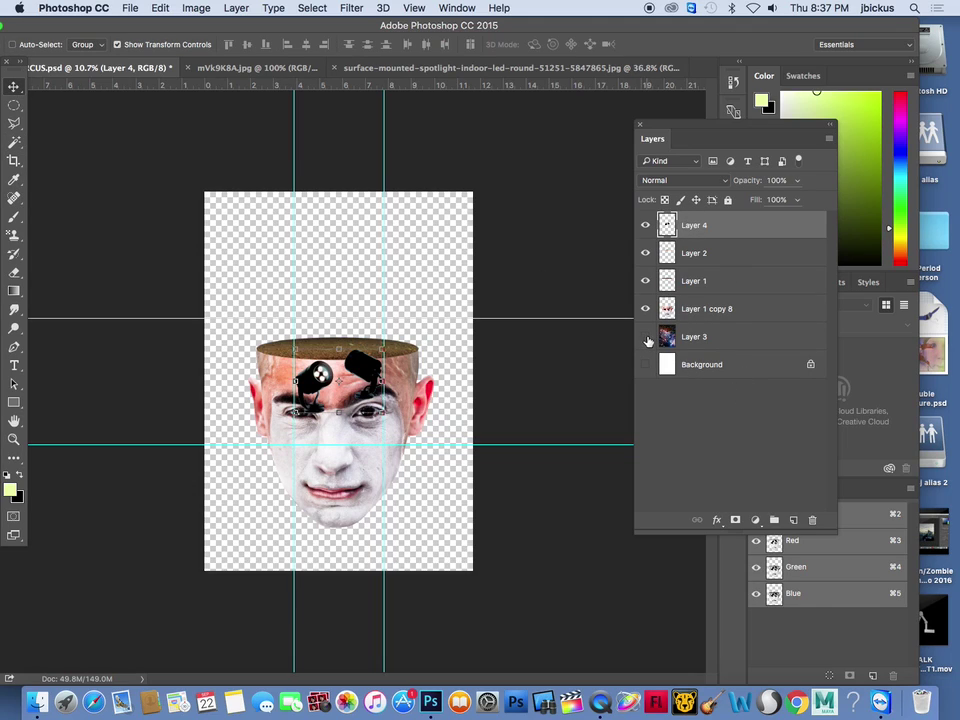
{"action": "scroll", "coordinate": [355, 357], "scroll_direction": "up", "scroll_amount": 5}
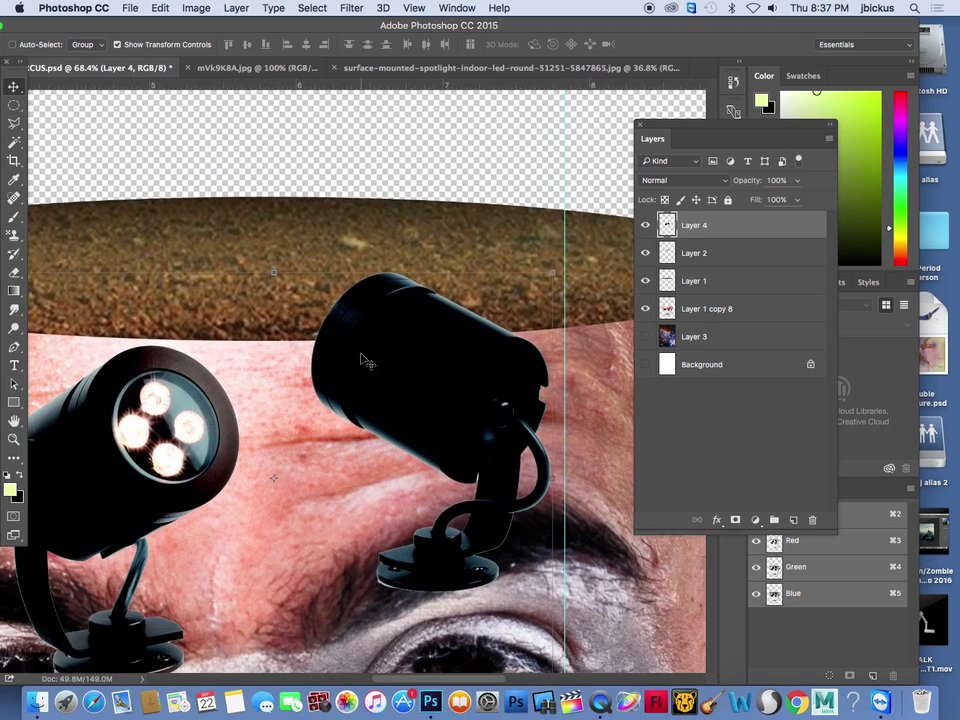
{"action": "scroll", "coordinate": [365, 360], "scroll_direction": "down", "scroll_amount": 4}
{"action": "scroll", "coordinate": [388, 362], "scroll_direction": "down", "scroll_amount": 2}
{"action": "left_click_drag", "start_coordinate": [367, 332], "coordinate": [367, 295]}
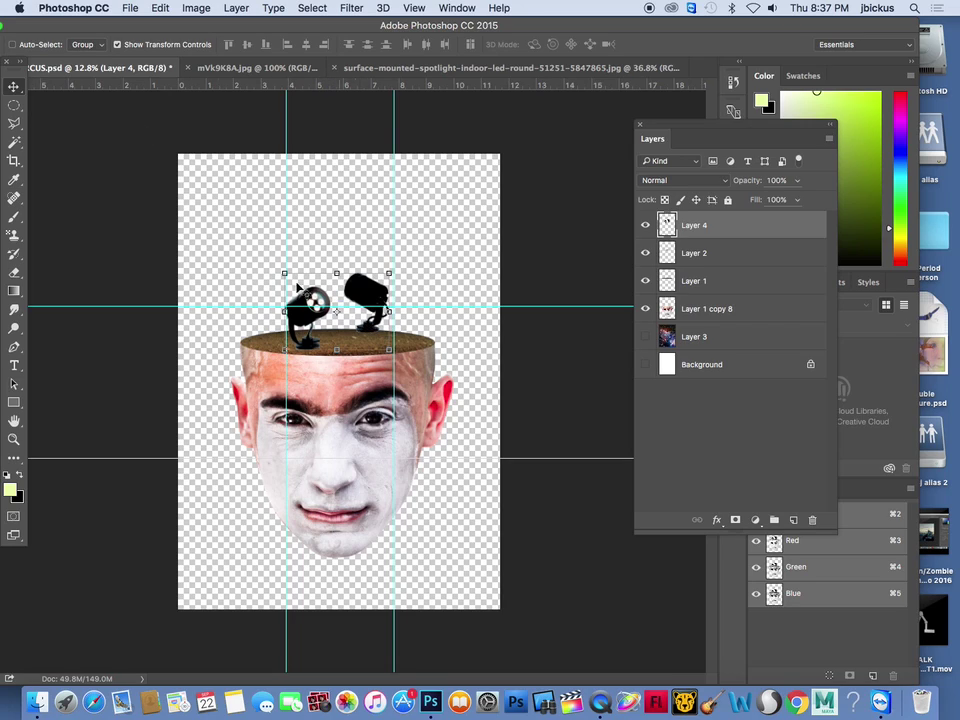
{"action": "left_click_drag", "start_coordinate": [14, 123], "coordinate": [58, 126]}
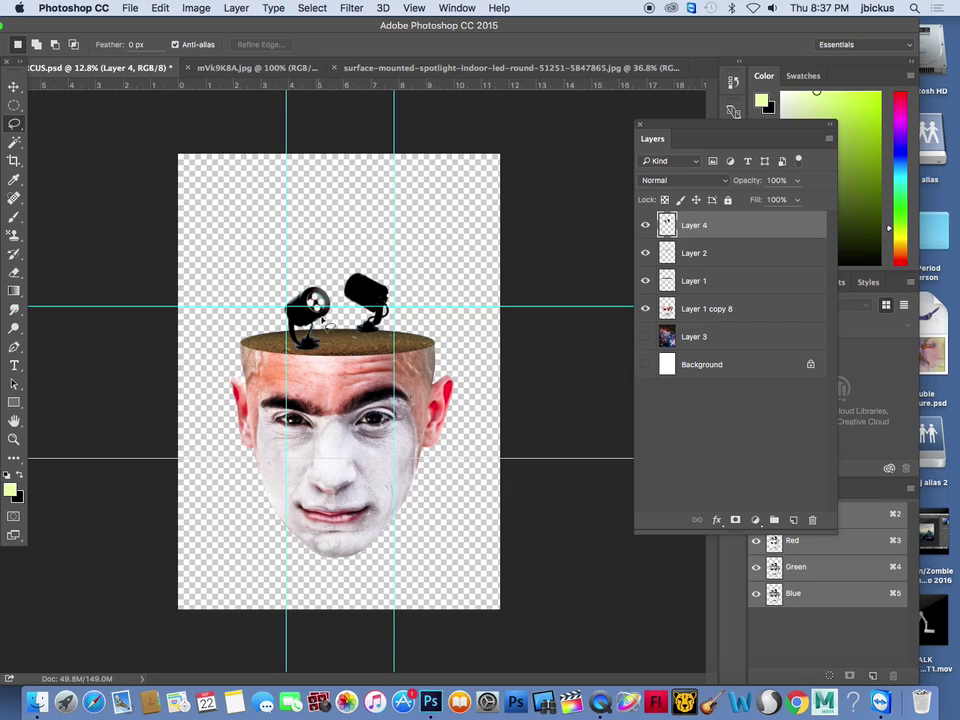
Cut the left spotlight out and paste it as its own Layer 5
{"action": "mouse_move", "coordinate": [336, 321]}
{"action": "left_mouse_down"}
{"action": "mouse_move", "coordinate": [323, 267]}
{"action": "mouse_move", "coordinate": [303, 267]}
{"action": "mouse_move", "coordinate": [281, 317]}
{"action": "mouse_move", "coordinate": [287, 386]}
{"action": "mouse_move", "coordinate": [327, 357]}
{"action": "mouse_move", "coordinate": [338, 314]}
{"action": "left_mouse_up"}
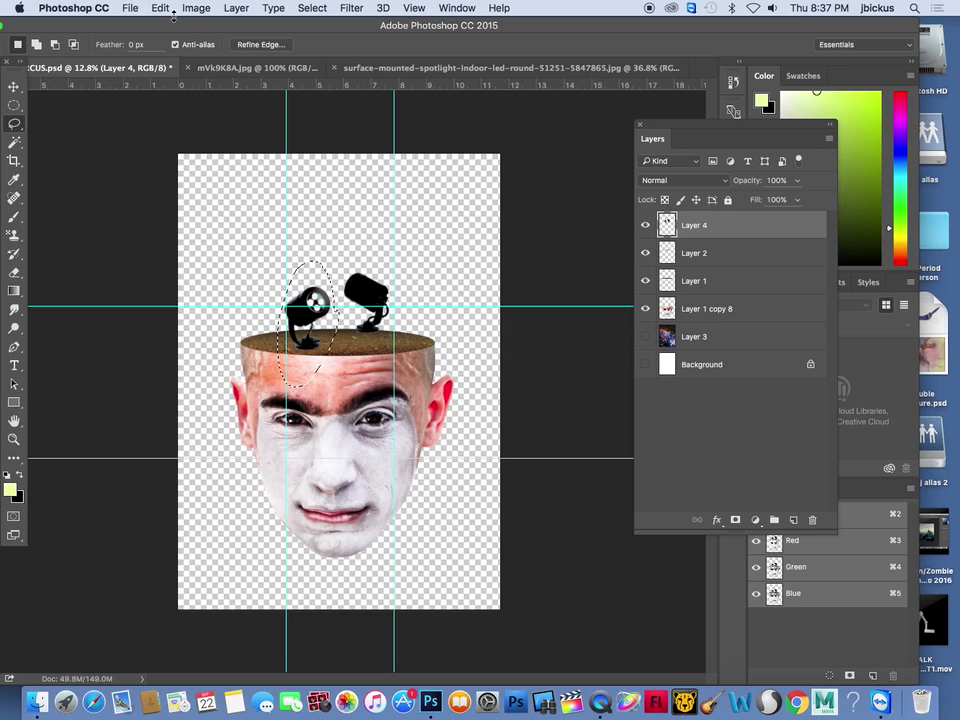
{"action": "left_click", "coordinate": [160, 8]}
{"action": "left_click", "coordinate": [187, 97]}
{"action": "left_click", "coordinate": [160, 8]}
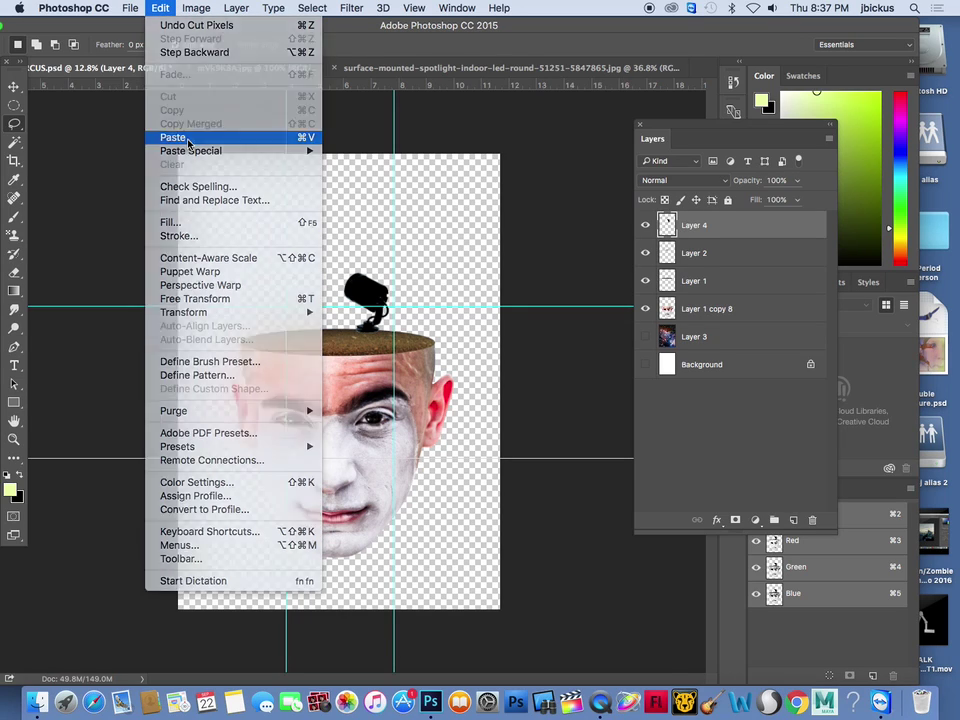
{"action": "left_click", "coordinate": [187, 137]}
Move the left spotlight onto the head's top and resize it slightly
{"action": "left_click", "coordinate": [14, 86]}
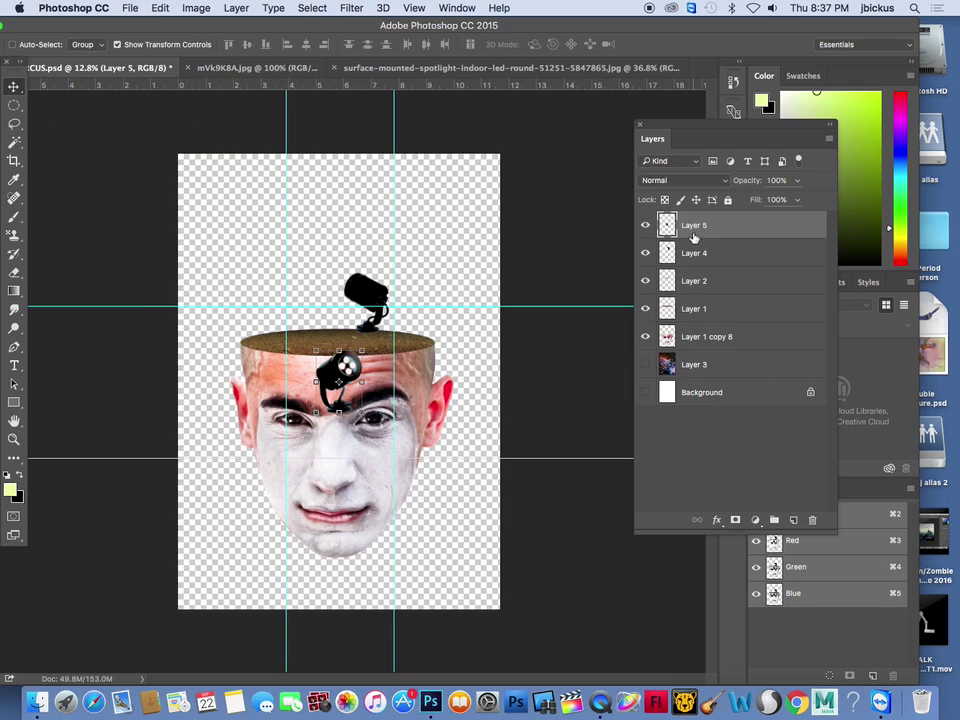
{"action": "left_click_drag", "start_coordinate": [355, 381], "coordinate": [263, 320]}
{"action": "key", "text": "ctrl+t"}
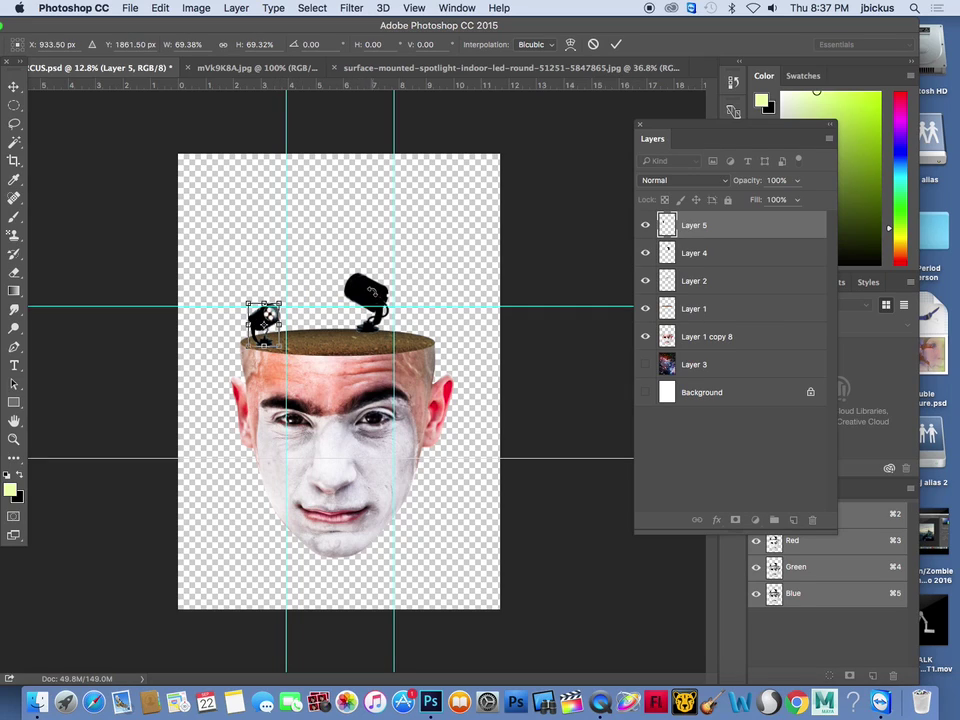
{"action": "key", "text": "Return"}
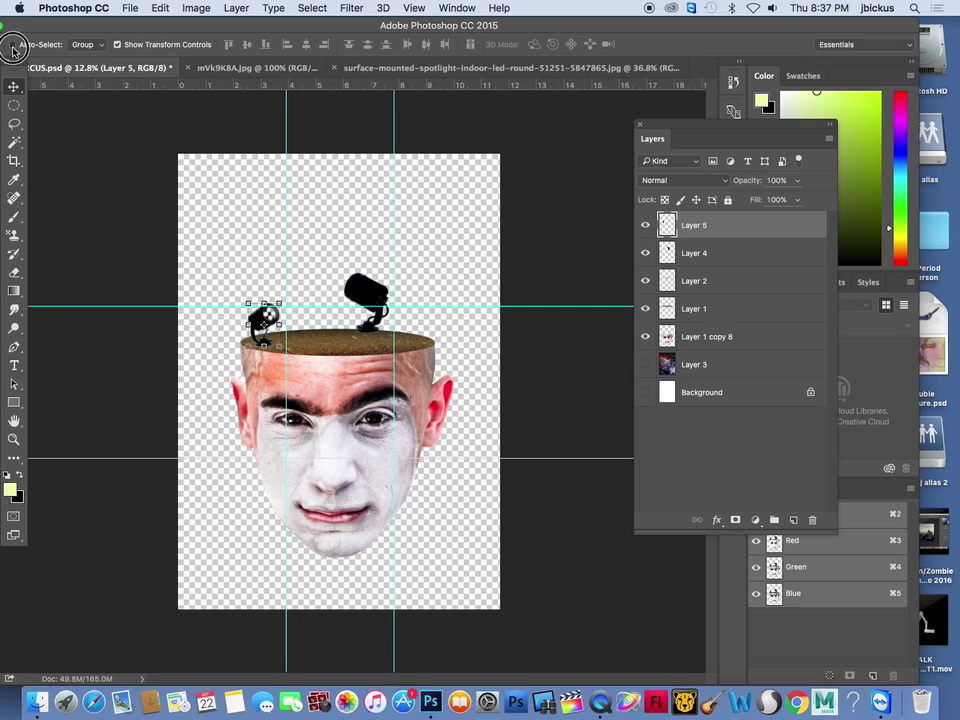
Shift the right spotlight slightly right and rotate it to tilt on the soil
{"action": "left_click_drag", "start_coordinate": [364, 292], "coordinate": [422, 296]}
{"action": "left_click", "coordinate": [14, 86]}
{"action": "left_click", "coordinate": [599, 245]}
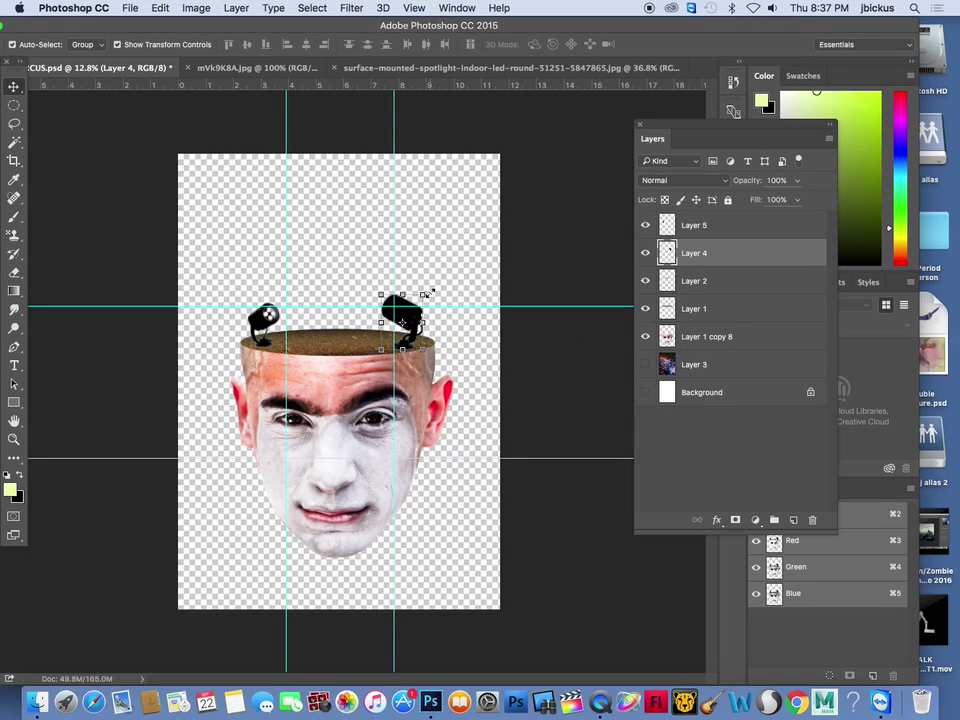
{"action": "left_click_drag", "start_coordinate": [420, 296], "coordinate": [408, 300]}
{"action": "key", "text": "Return"}
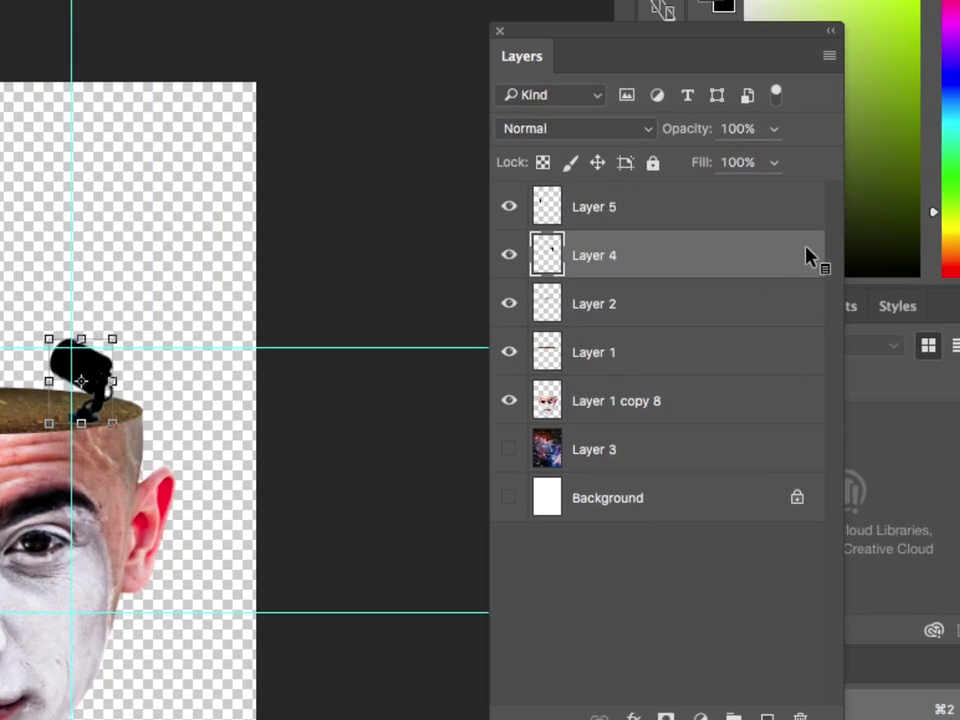
Rename Layers 4, 5, 2, 1 and 1 copy 8 to right lgiht, left light, gradient, dirt and clown
{"action": "double_click", "coordinate": [594, 257]}
{"action": "type", "text": "right lgiht"}
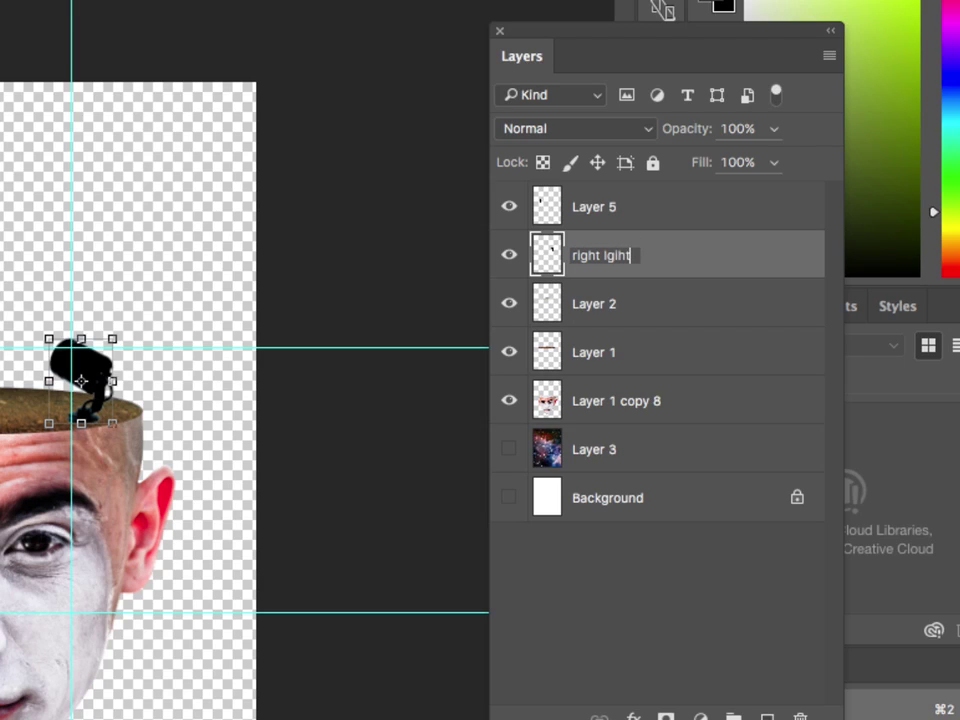
{"action": "double_click", "coordinate": [608, 205]}
{"action": "type", "text": "left light"}
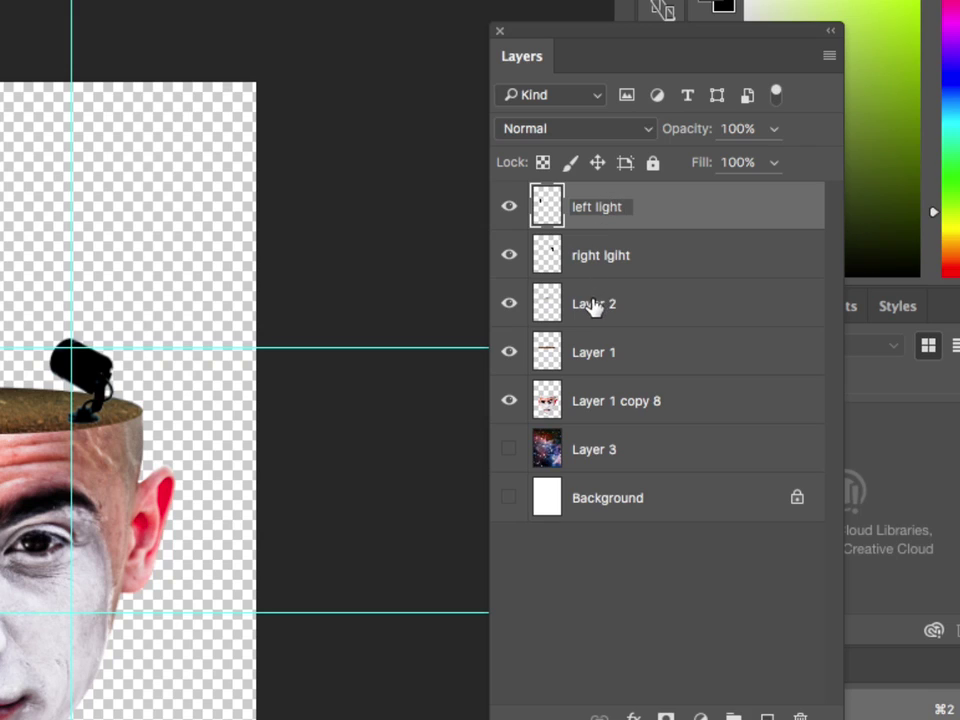
{"action": "double_click", "coordinate": [594, 303]}
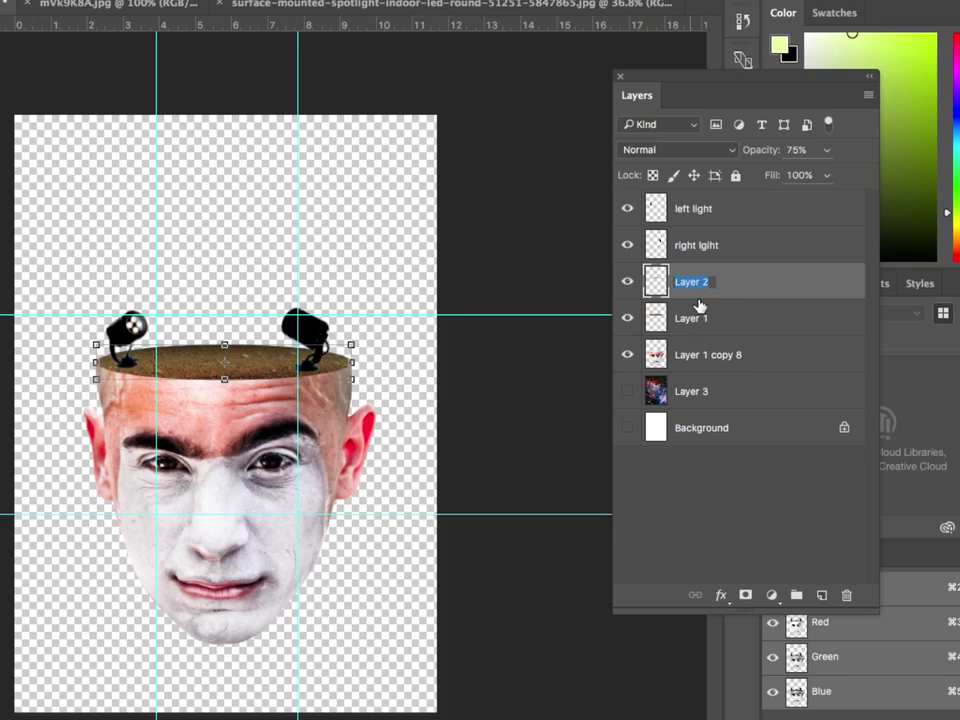
{"action": "type", "text": "gr"}
{"action": "double_click", "coordinate": [692, 318]}
{"action": "type", "text": "dirt"}
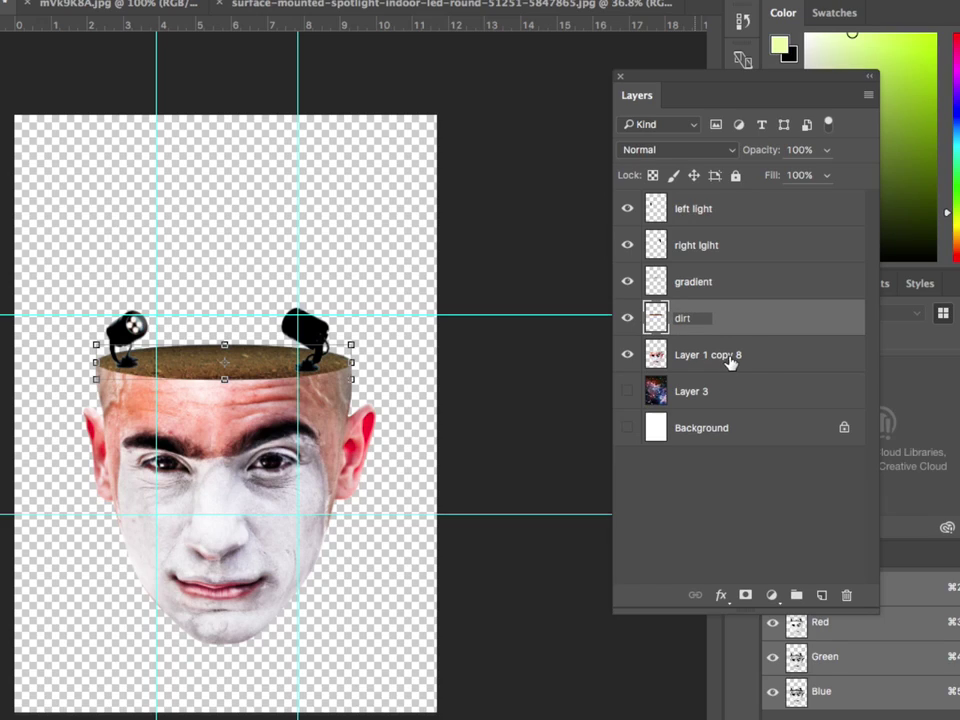
{"action": "double_click", "coordinate": [729, 355]}
{"action": "type", "text": "clown"}
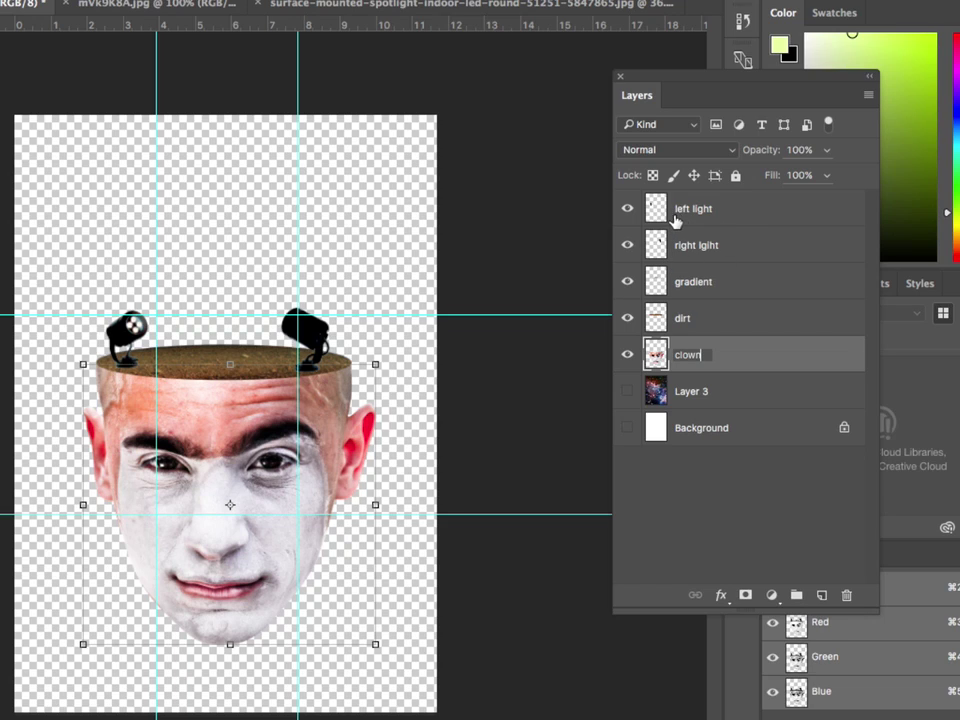
{"action": "left_click", "coordinate": [680, 481]}
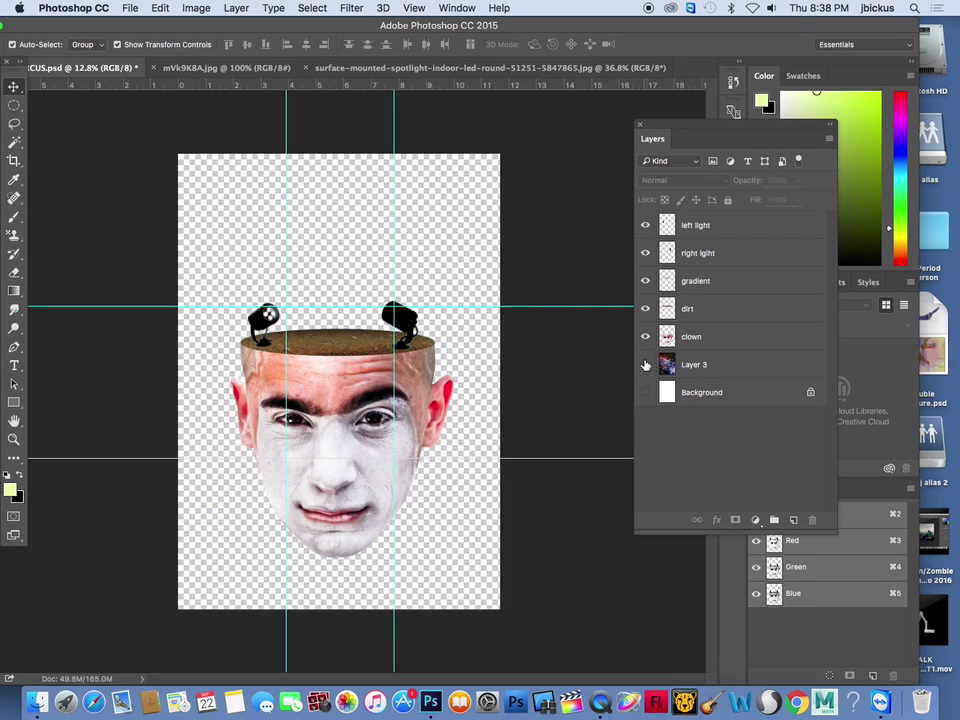
Show the stars backdrop Layer 3 and briefly check the Circus Images folder in Finder
{"action": "left_click", "coordinate": [645, 365]}
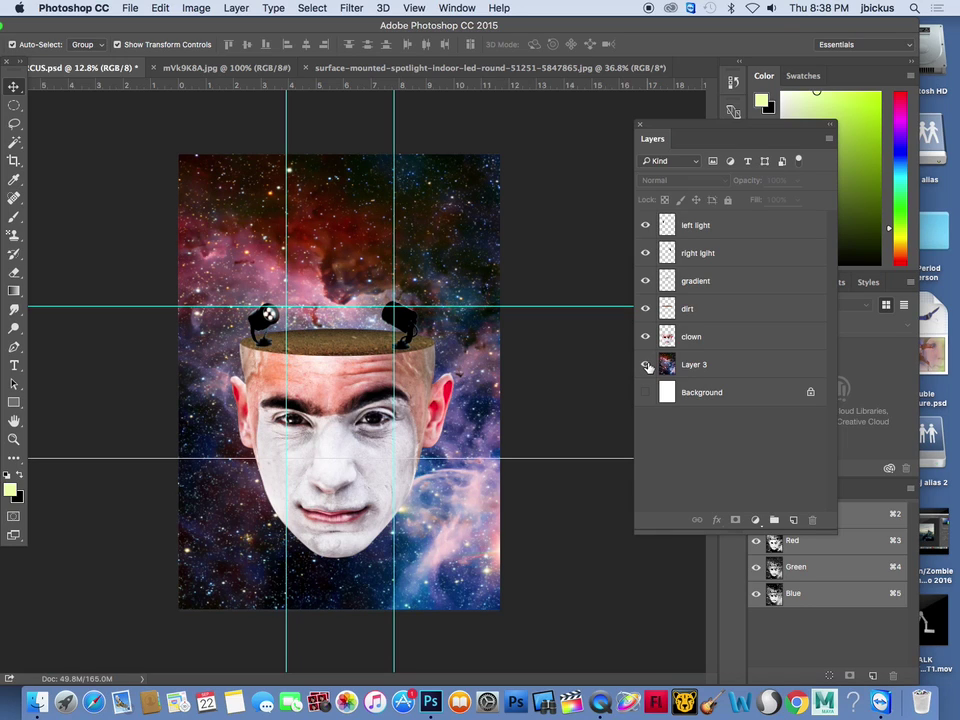
{"action": "left_click_drag", "start_coordinate": [230, 27], "coordinate": [491, 52]}
{"action": "left_click", "coordinate": [99, 26]}
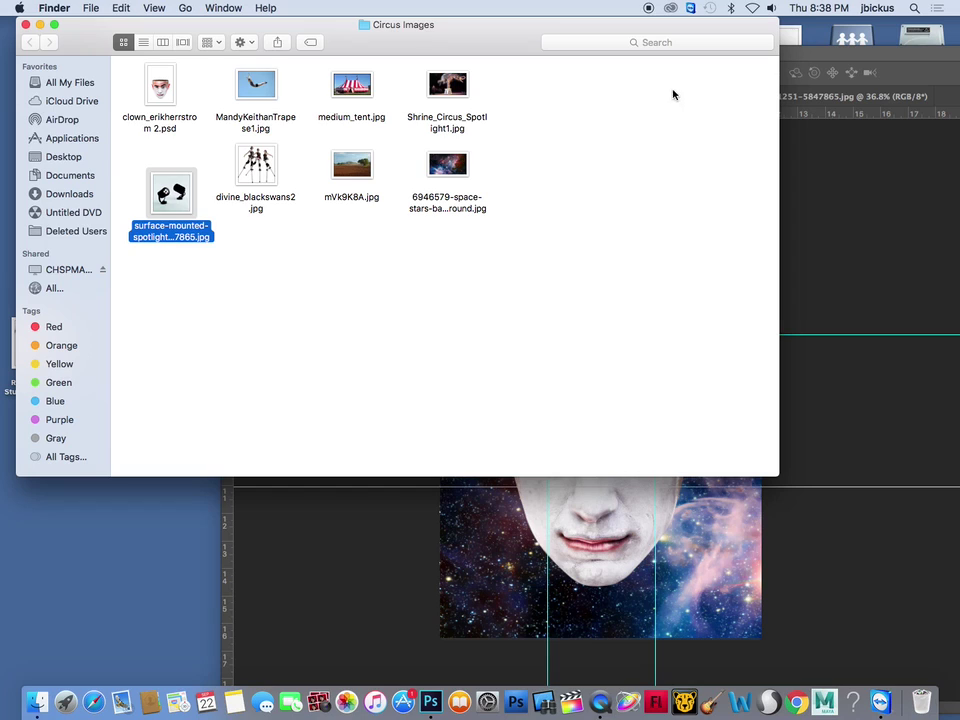
{"action": "left_click", "coordinate": [810, 55]}
{"action": "left_click_drag", "start_coordinate": [793, 57], "coordinate": [556, 12]}
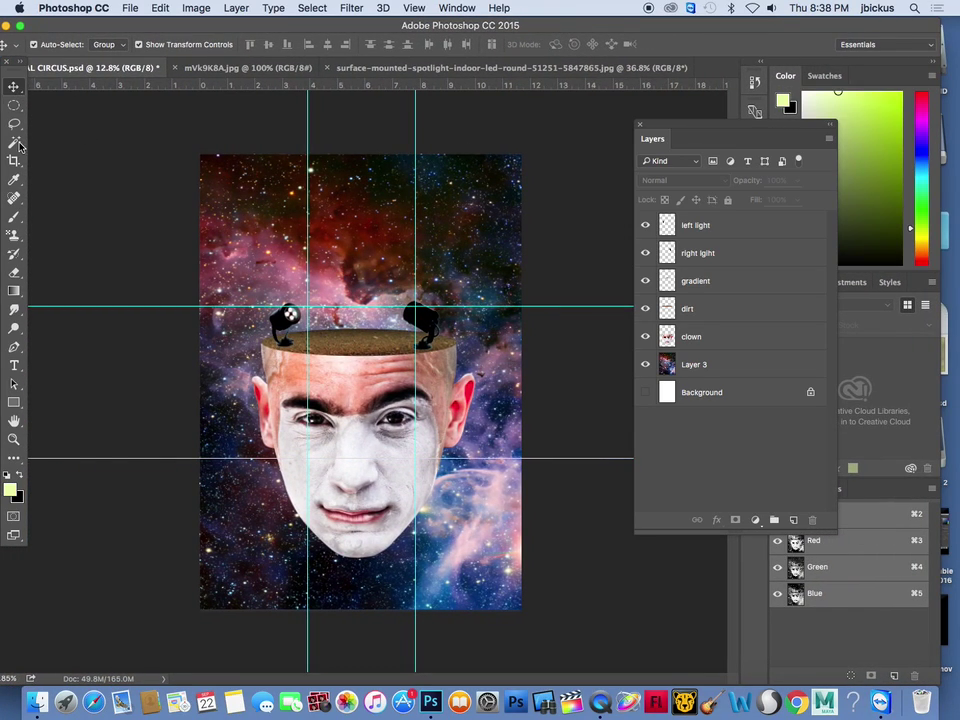
{"action": "left_click_drag", "start_coordinate": [15, 123], "coordinate": [80, 132]}
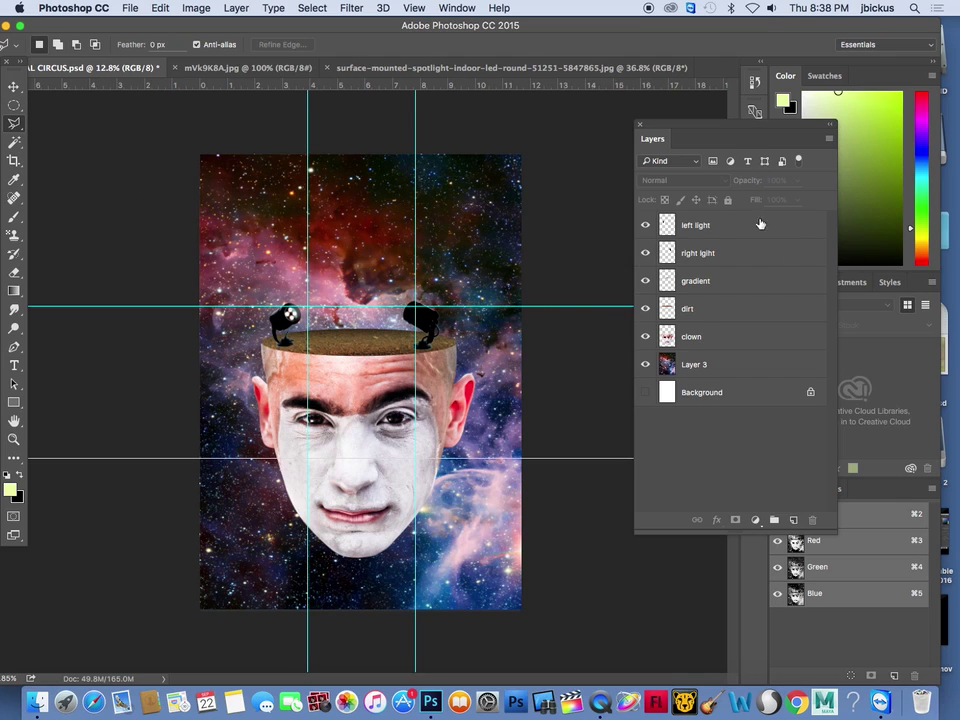
Add a new layer above left light and outline a polygonal beam from the left spotlight to the top-right
{"action": "left_click", "coordinate": [718, 223]}
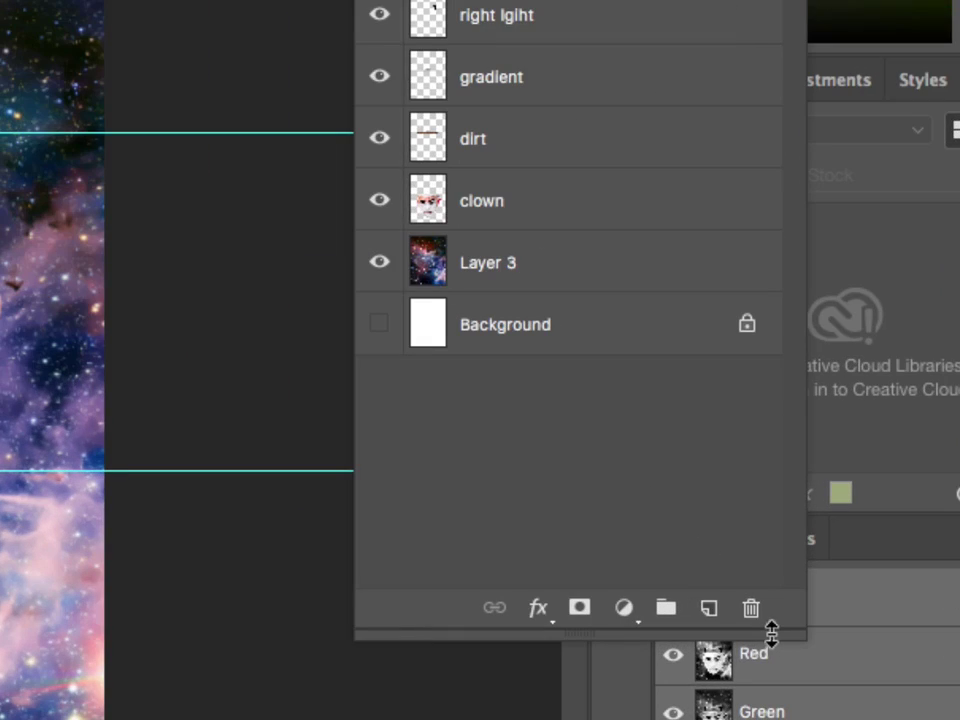
{"action": "left_click", "coordinate": [712, 615]}
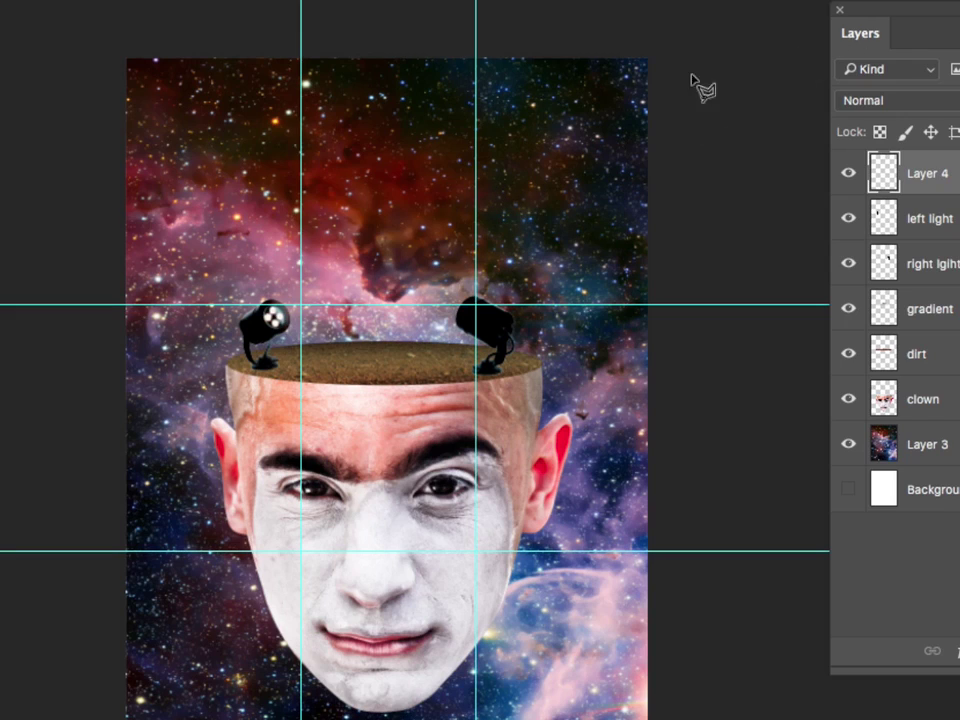
{"action": "left_click", "coordinate": [272, 304]}
{"action": "left_click", "coordinate": [618, 41]}
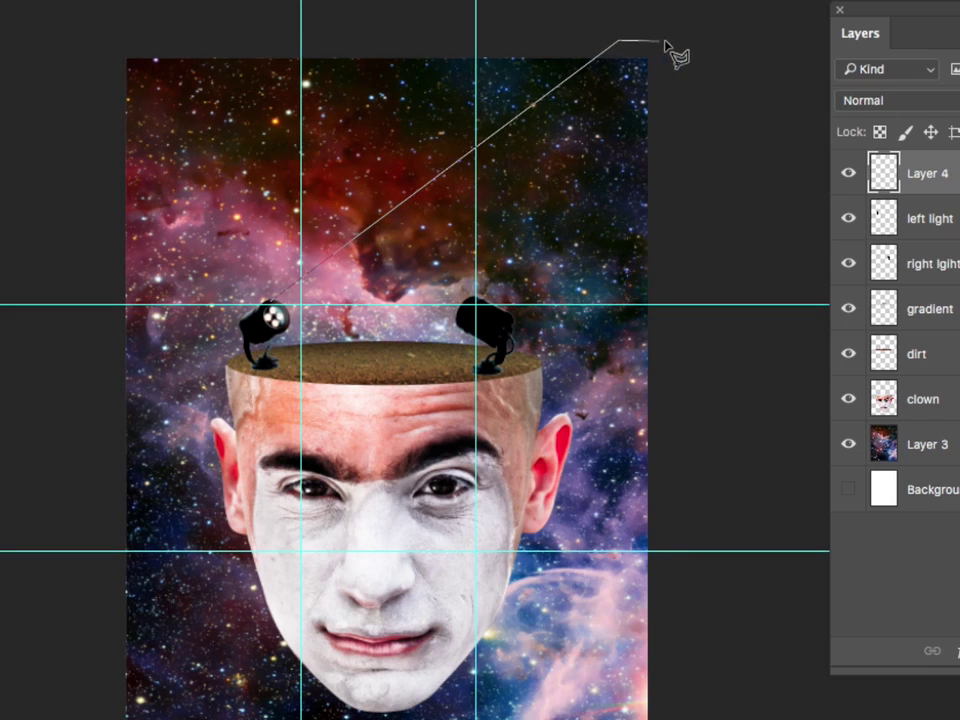
{"action": "left_click", "coordinate": [682, 52]}
{"action": "left_click", "coordinate": [678, 207]}
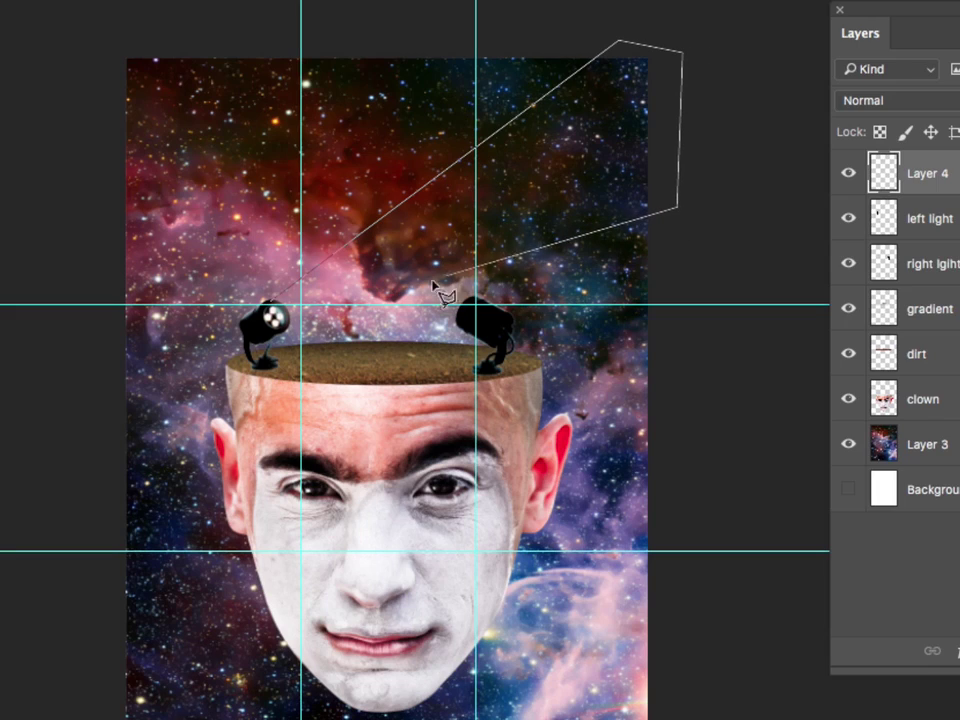
{"action": "left_click", "coordinate": [280, 312]}
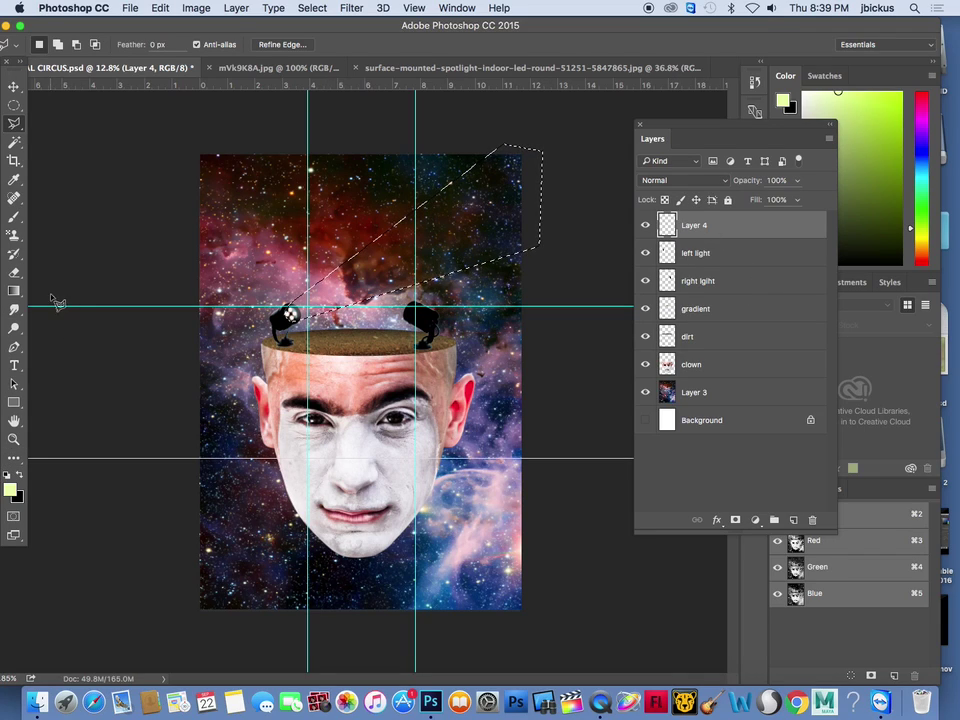
{"action": "left_click", "coordinate": [14, 290]}
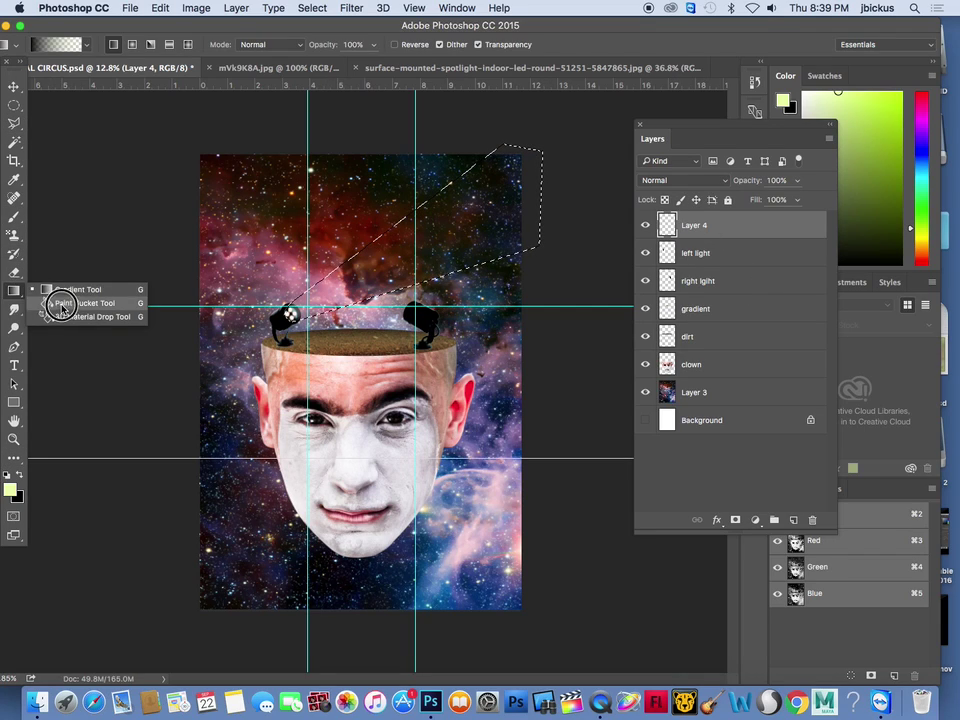
Set up a bright cyan Foreground to Transparent gradient in the Gradient Editor
{"action": "left_click", "coordinate": [62, 289]}
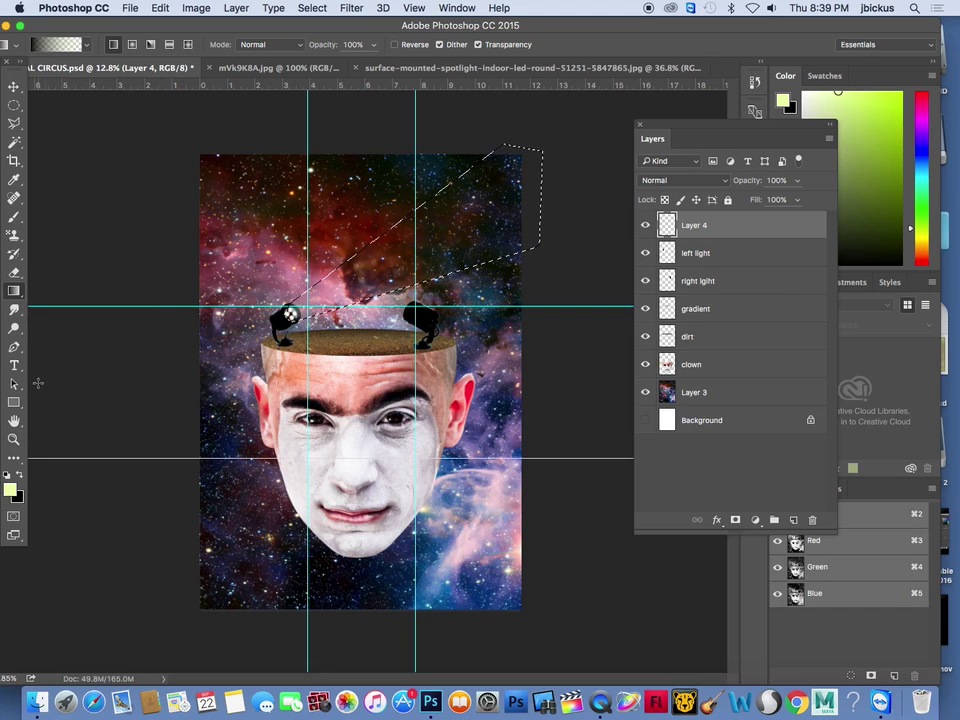
{"action": "left_click", "coordinate": [57, 45]}
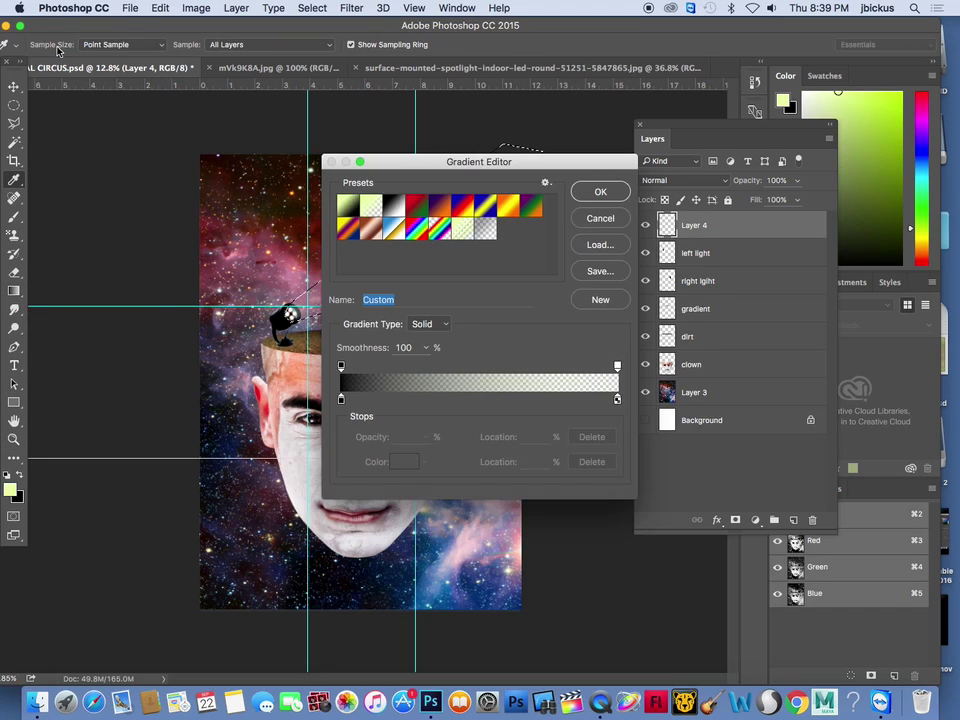
{"action": "left_click", "coordinate": [373, 205]}
{"action": "double_click", "coordinate": [341, 399]}
{"action": "left_click_drag", "start_coordinate": [315, 497], "coordinate": [315, 506]}
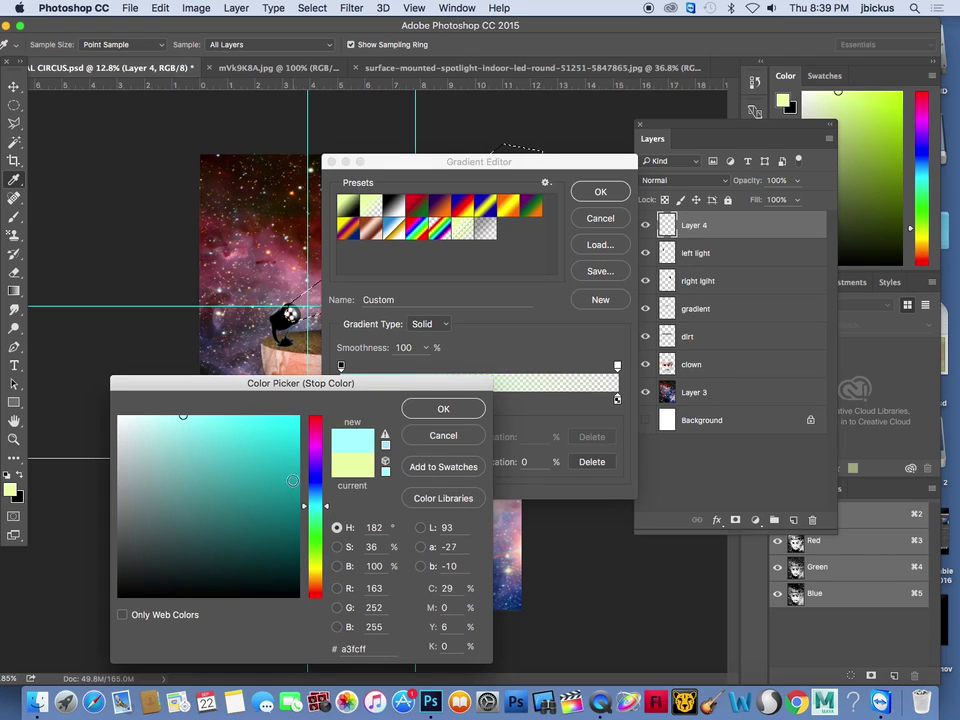
{"action": "left_click_drag", "start_coordinate": [278, 436], "coordinate": [253, 431]}
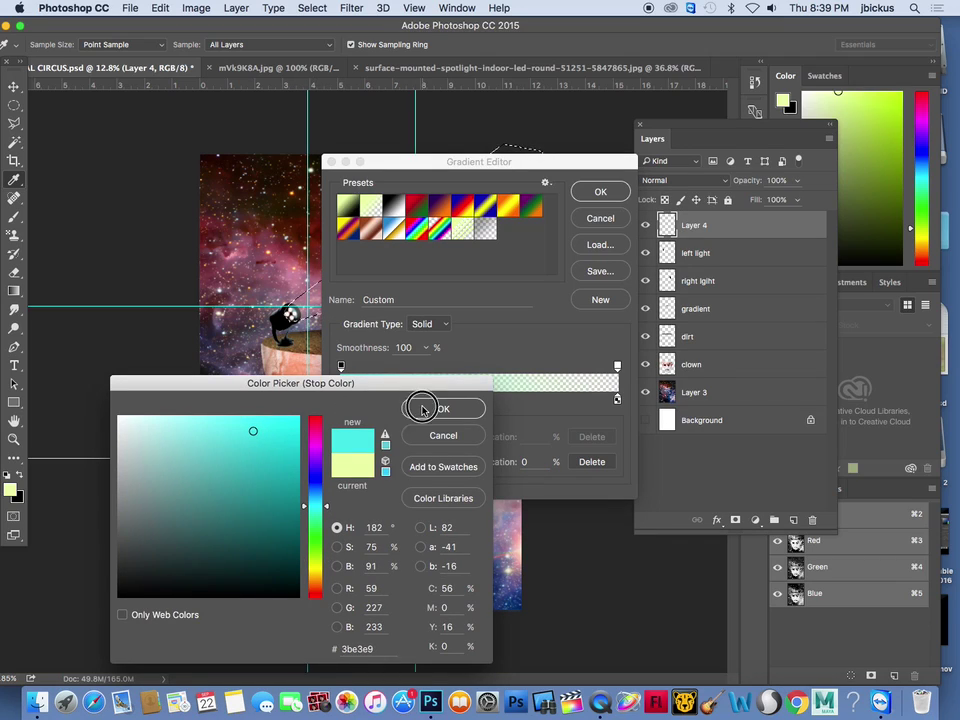
{"action": "left_click", "coordinate": [428, 407]}
{"action": "left_click_drag", "start_coordinate": [342, 400], "coordinate": [508, 404]}
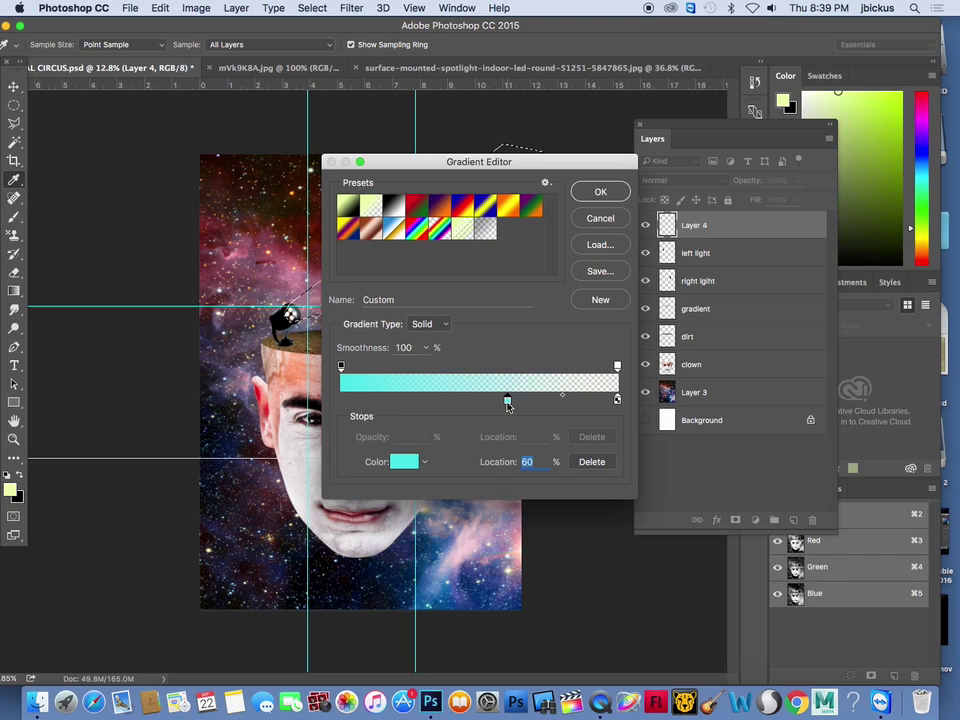
{"action": "left_click", "coordinate": [602, 190]}
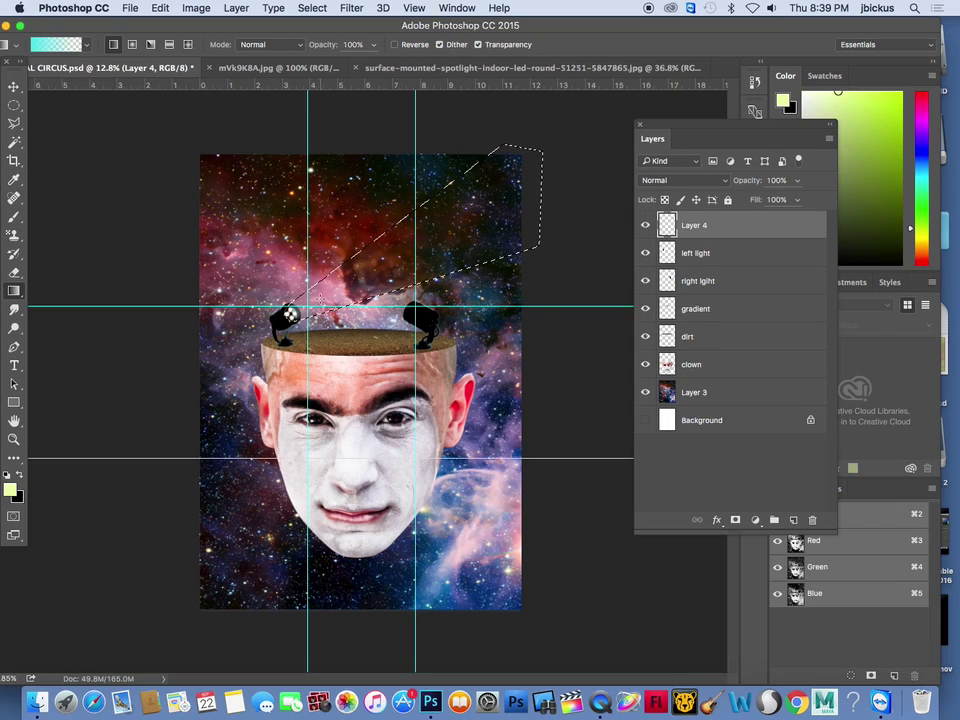
Drag the cyan gradient from the left spotlight toward the upper right, then deselect
{"action": "left_click_drag", "start_coordinate": [434, 230], "coordinate": [434, 230]}
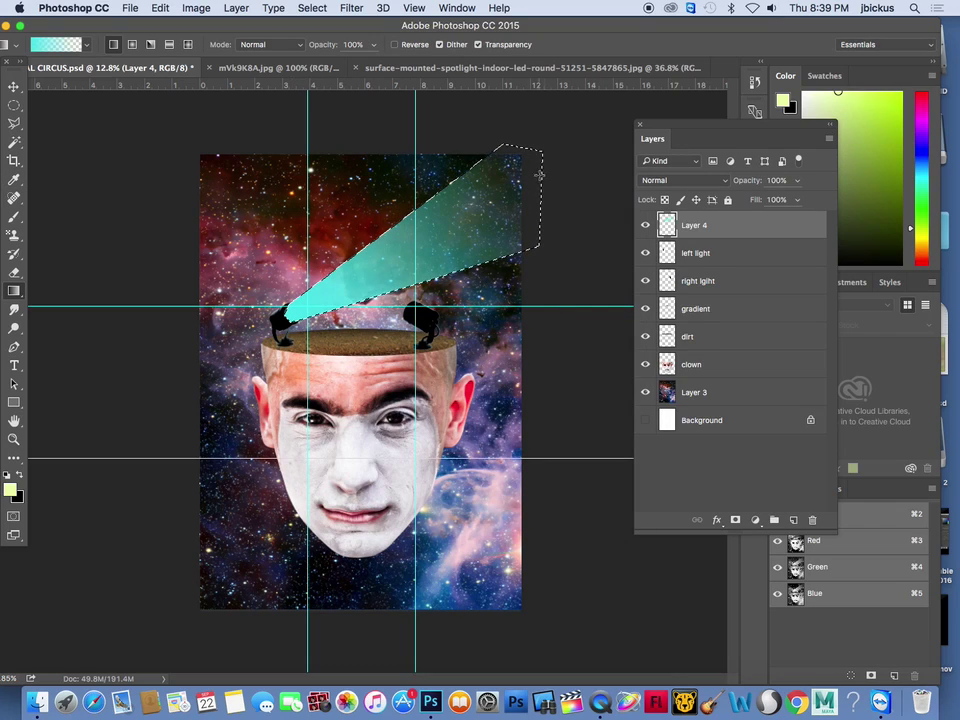
{"action": "left_click_drag", "start_coordinate": [296, 312], "coordinate": [579, 156]}
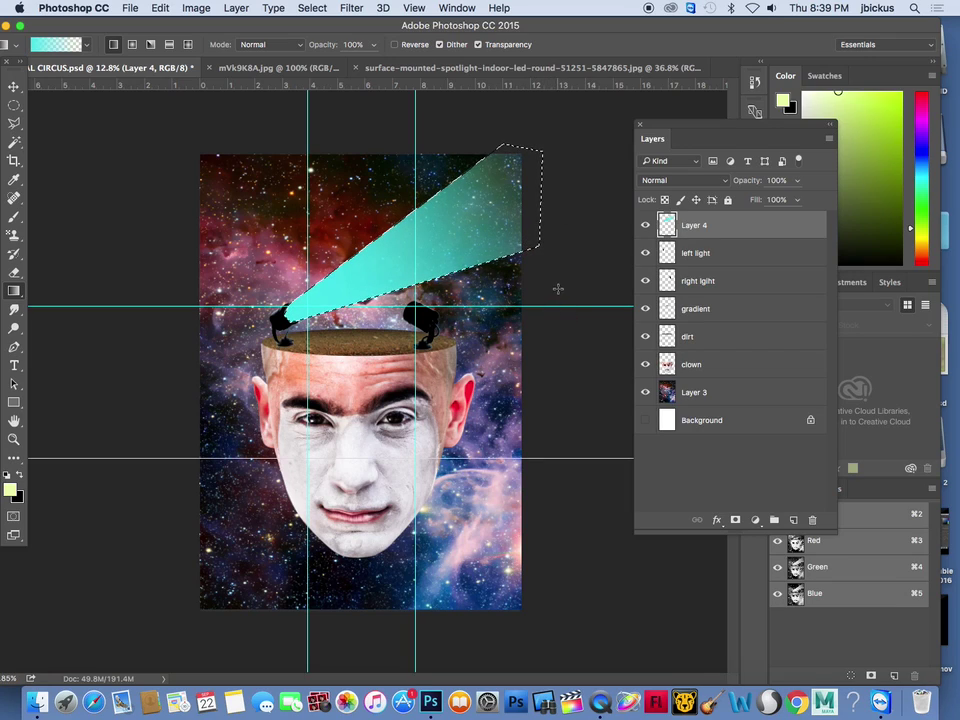
{"action": "key", "text": "super+d"}
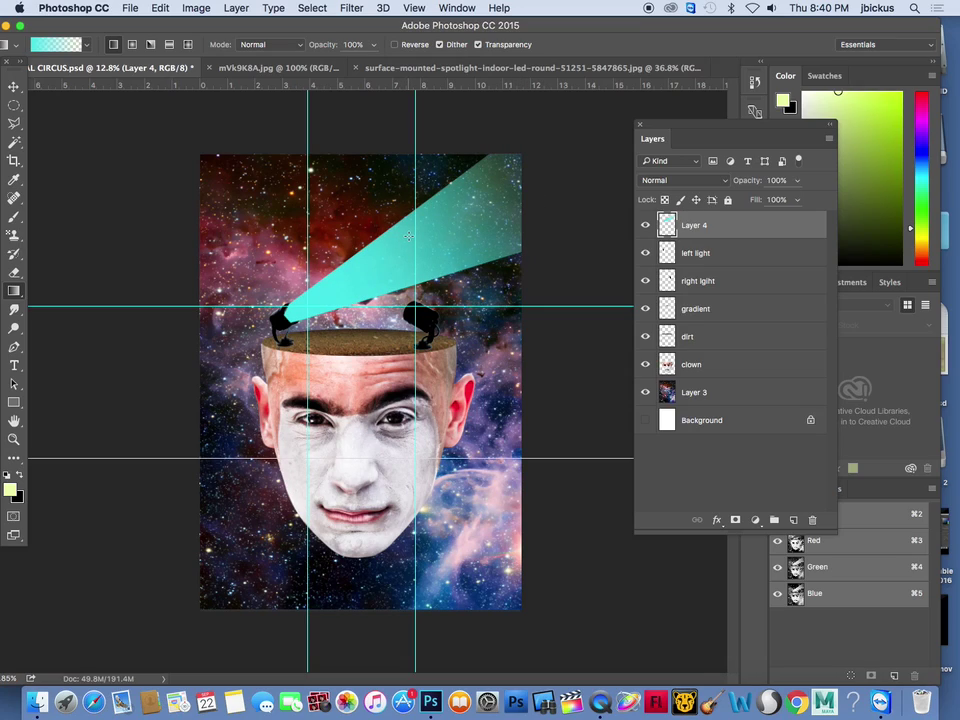
Blur the cyan beam with a Gaussian Blur of about 91.3 pixels radius
{"action": "left_click", "coordinate": [352, 8]}
{"action": "mouse_move", "coordinate": [431, 191]}
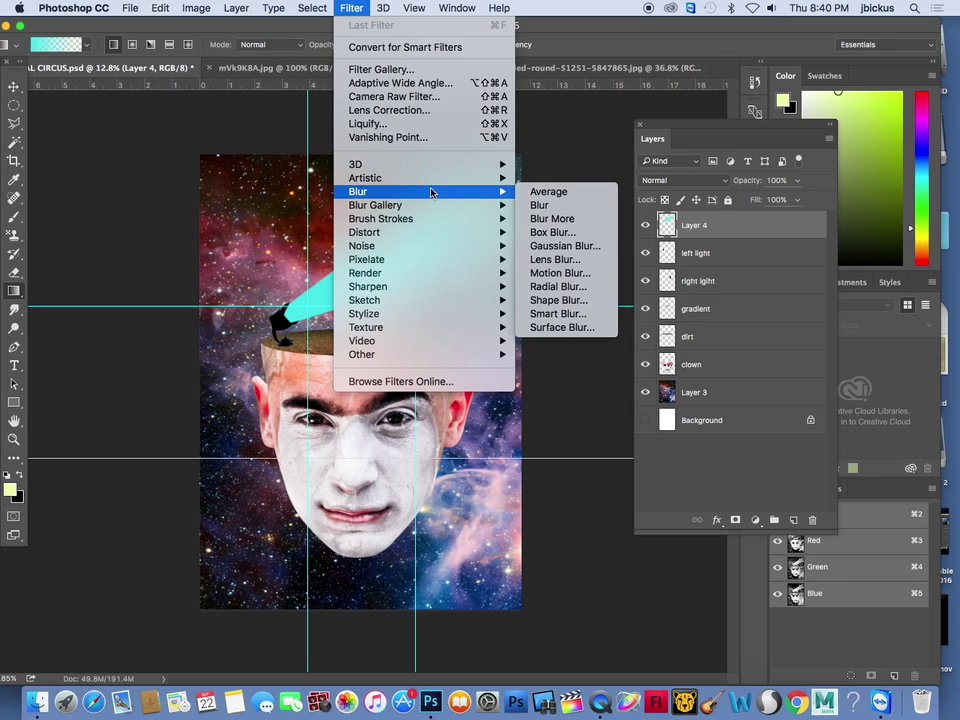
{"action": "left_click", "coordinate": [577, 246]}
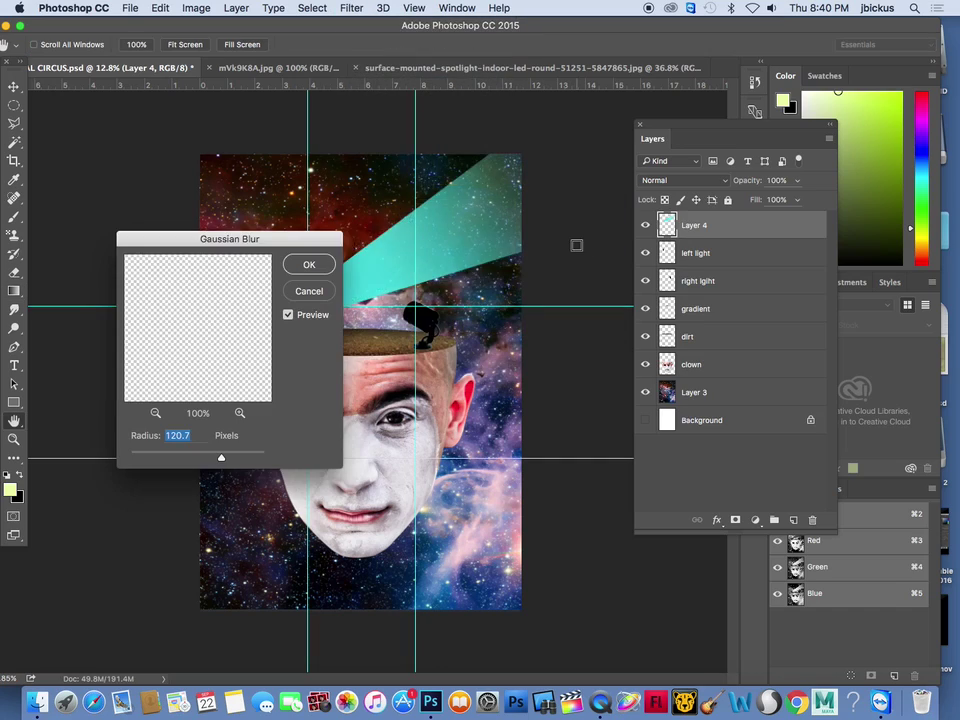
{"action": "mouse_move", "coordinate": [222, 461]}
{"action": "left_mouse_down"}
{"action": "mouse_move", "coordinate": [204, 454]}
{"action": "mouse_move", "coordinate": [224, 457]}
{"action": "mouse_move", "coordinate": [214, 458]}
{"action": "left_mouse_up"}
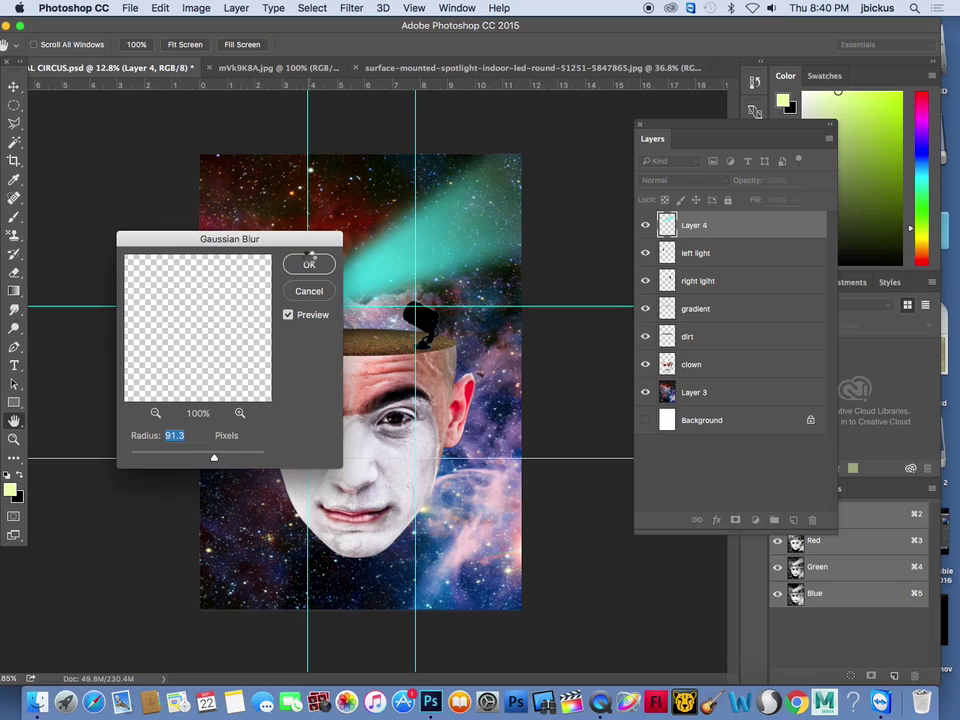
{"action": "left_click", "coordinate": [309, 263]}
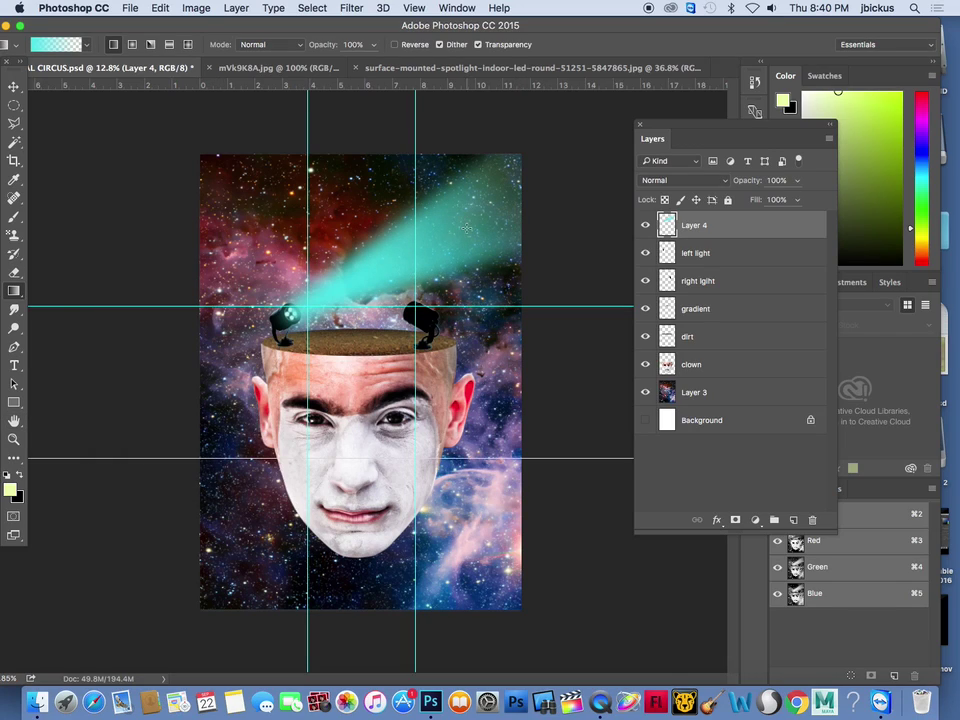
On a new layer, outline a Polygonal Lasso wedge from the right spotlight to the upper left
{"action": "left_click", "coordinate": [794, 521]}
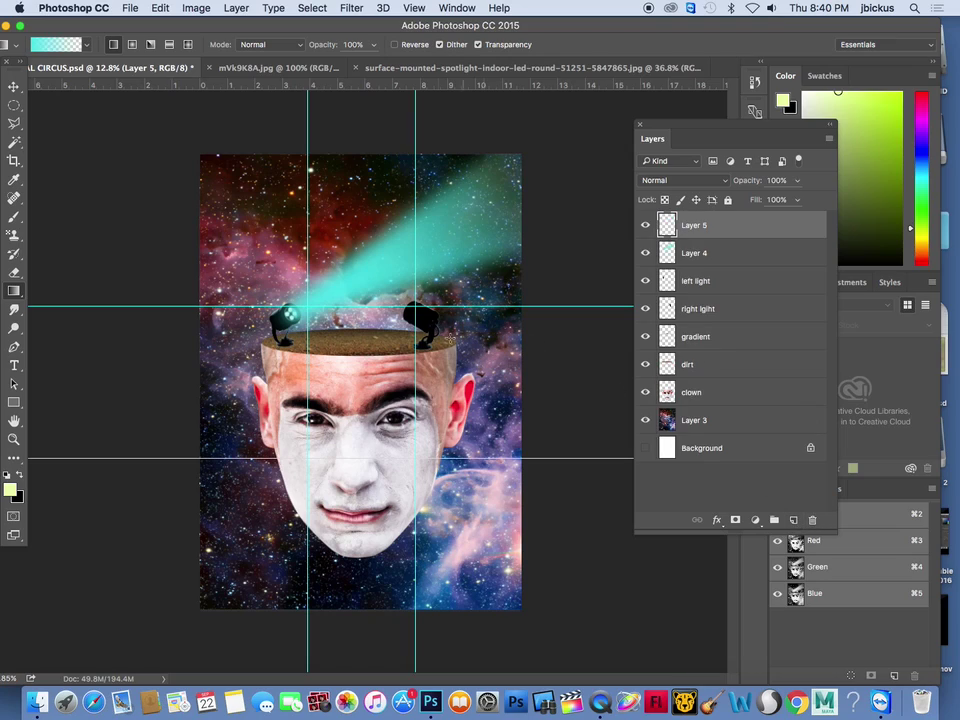
{"action": "left_click", "coordinate": [14, 105]}
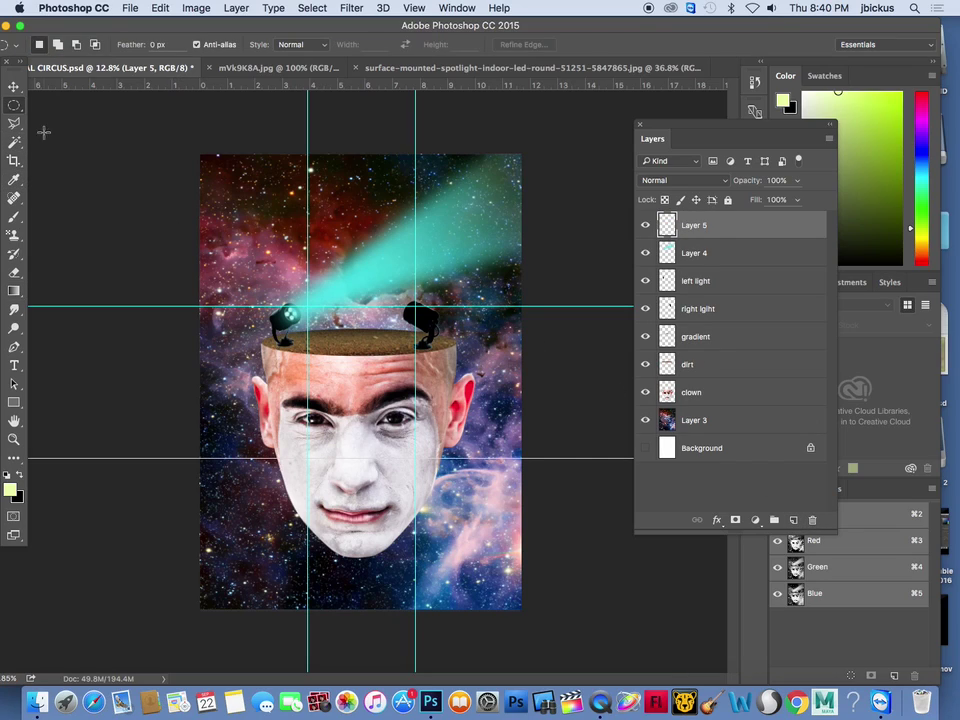
{"action": "left_click", "coordinate": [14, 125]}
{"action": "left_click", "coordinate": [409, 285]}
{"action": "left_click", "coordinate": [228, 107]}
{"action": "left_click", "coordinate": [126, 110]}
{"action": "left_click", "coordinate": [126, 218]}
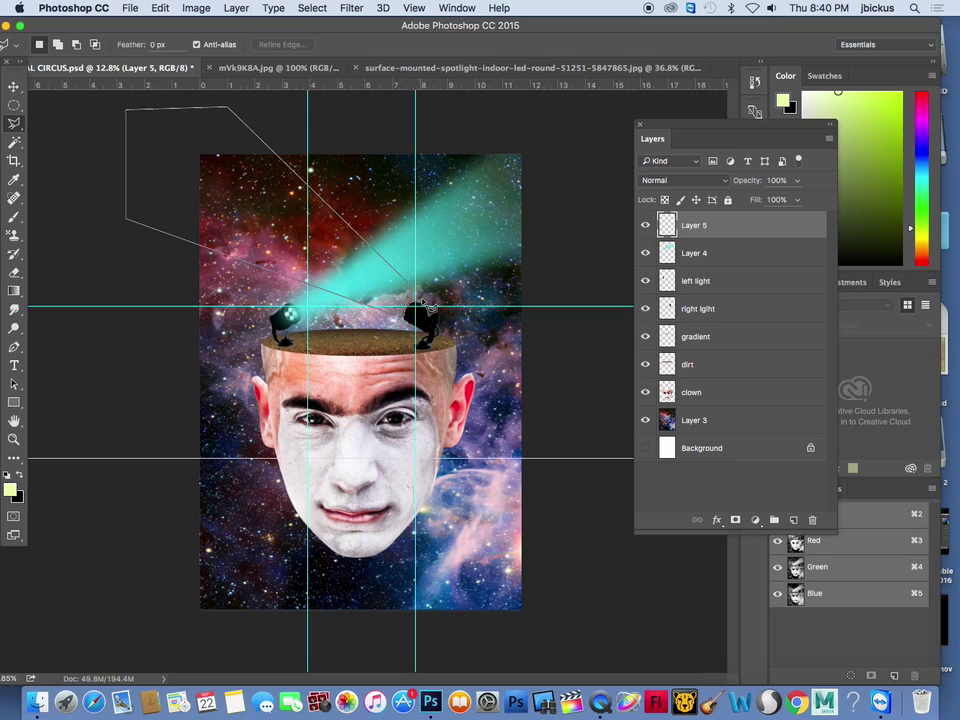
{"action": "left_click", "coordinate": [412, 289]}
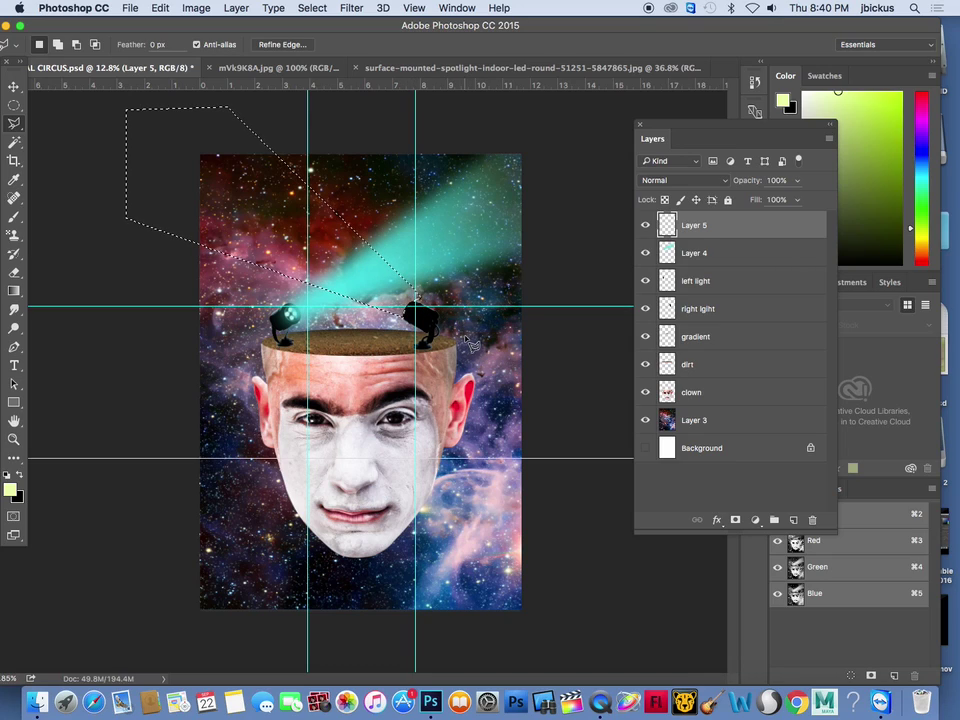
Fill the wedge with saturated lime green using the Paint Bucket, then deselect
{"action": "left_click", "coordinate": [10, 489]}
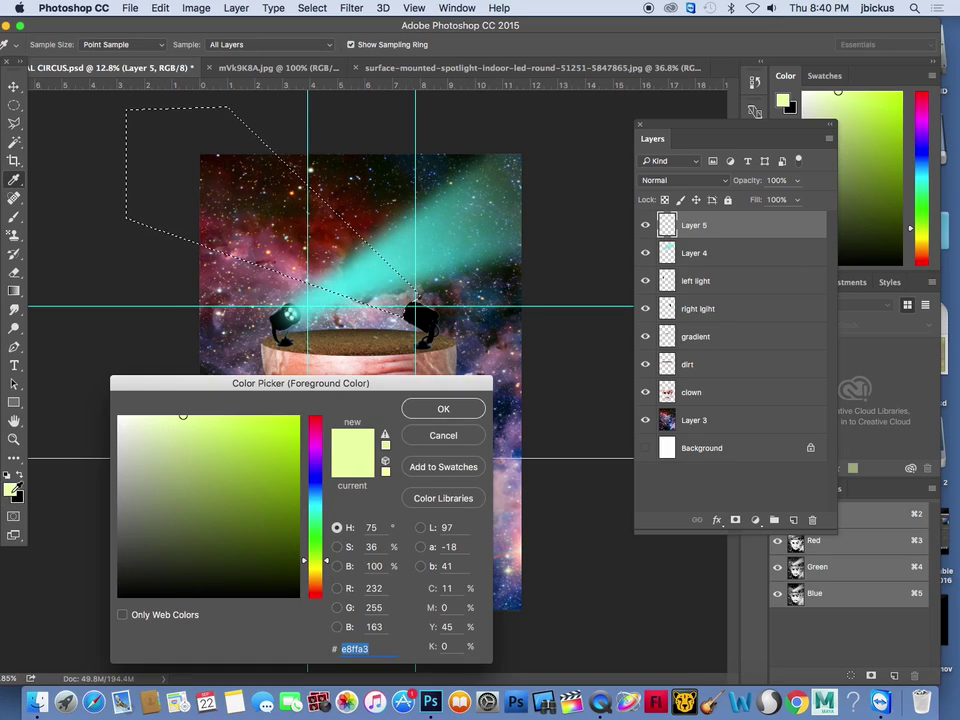
{"action": "left_click", "coordinate": [266, 422]}
{"action": "left_click", "coordinate": [442, 409]}
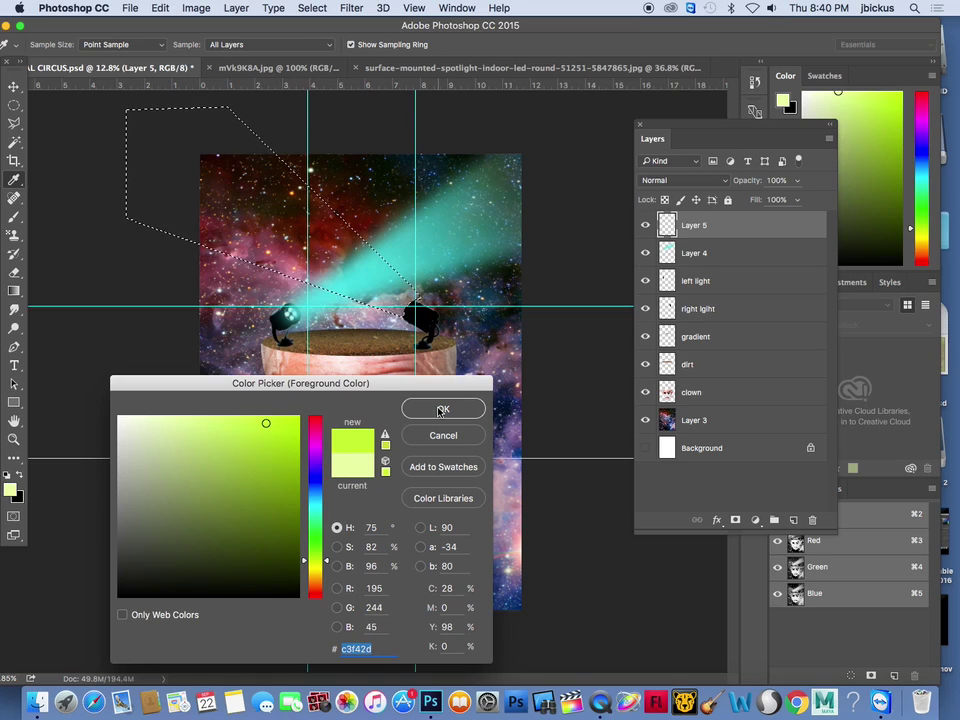
{"action": "left_click_drag", "start_coordinate": [13, 290], "coordinate": [50, 304]}
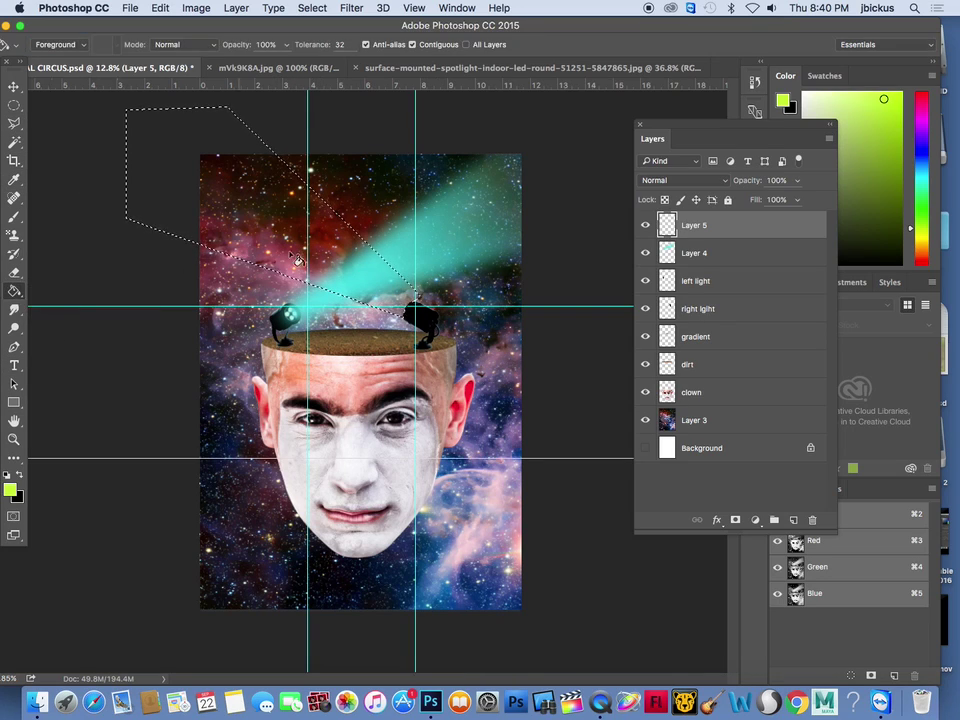
{"action": "left_click", "coordinate": [265, 207]}
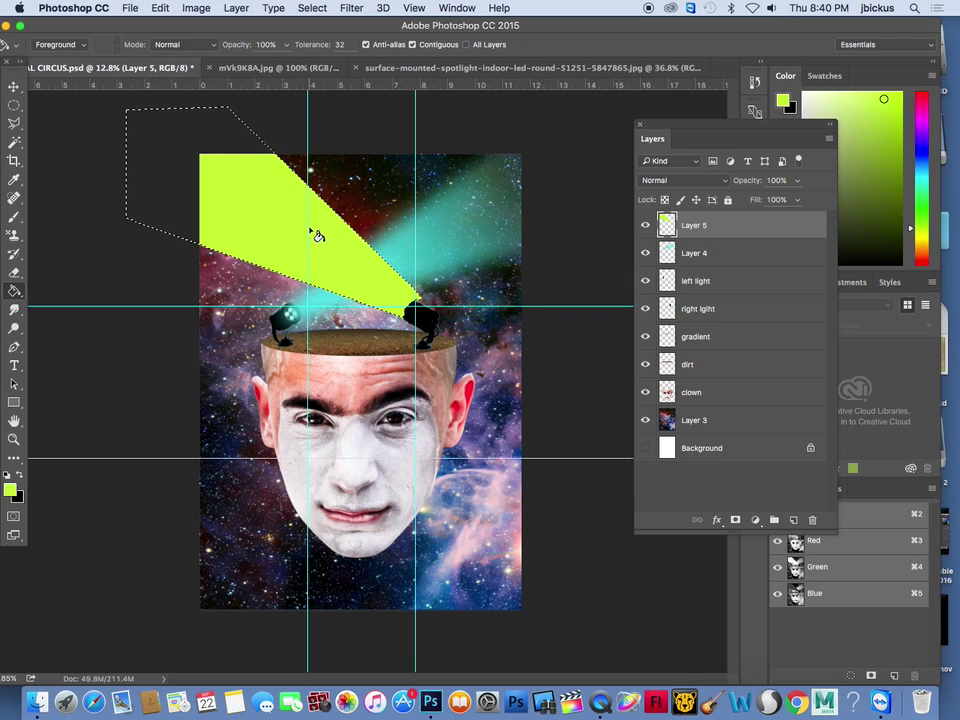
{"action": "key", "text": "super+d"}
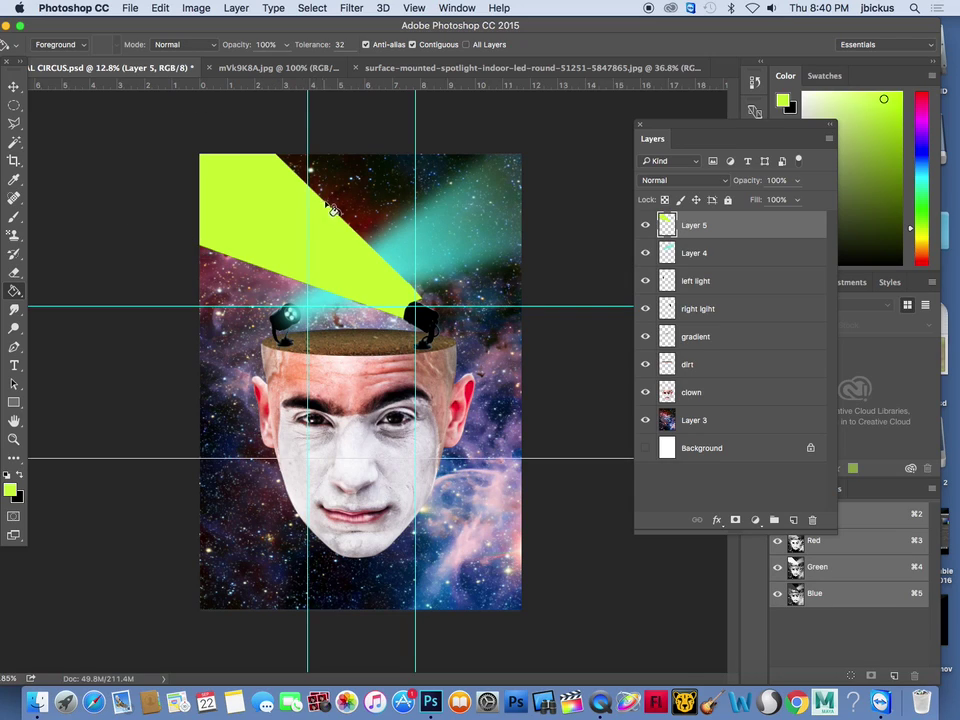
Apply a Gaussian Blur of 120.7 pixels to the lime beam
{"action": "left_click", "coordinate": [351, 7]}
{"action": "mouse_move", "coordinate": [377, 195]}
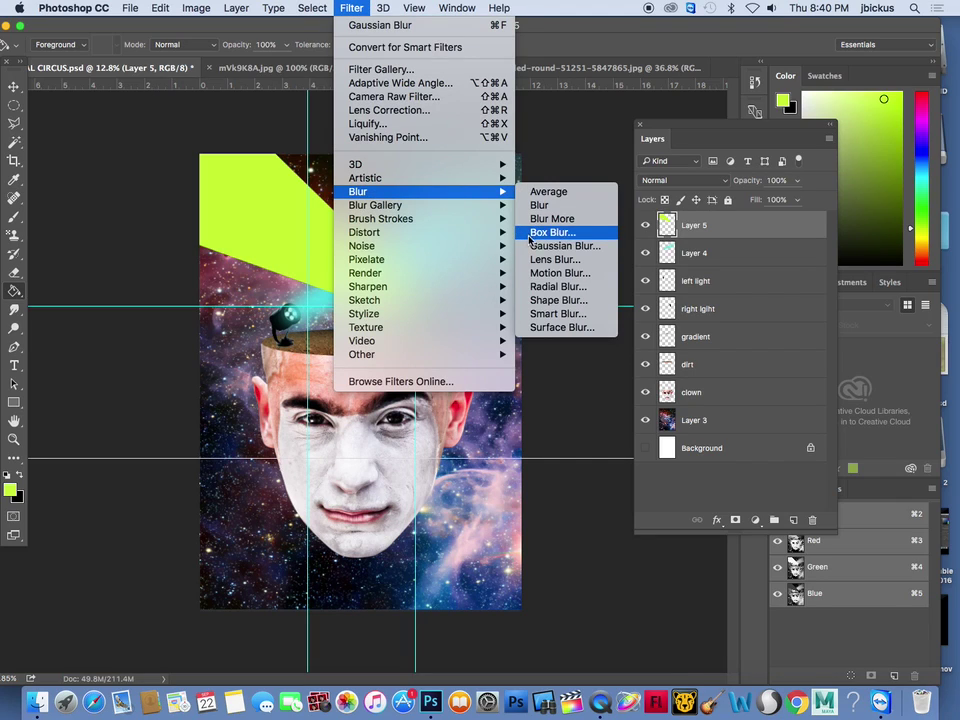
{"action": "left_click", "coordinate": [562, 245]}
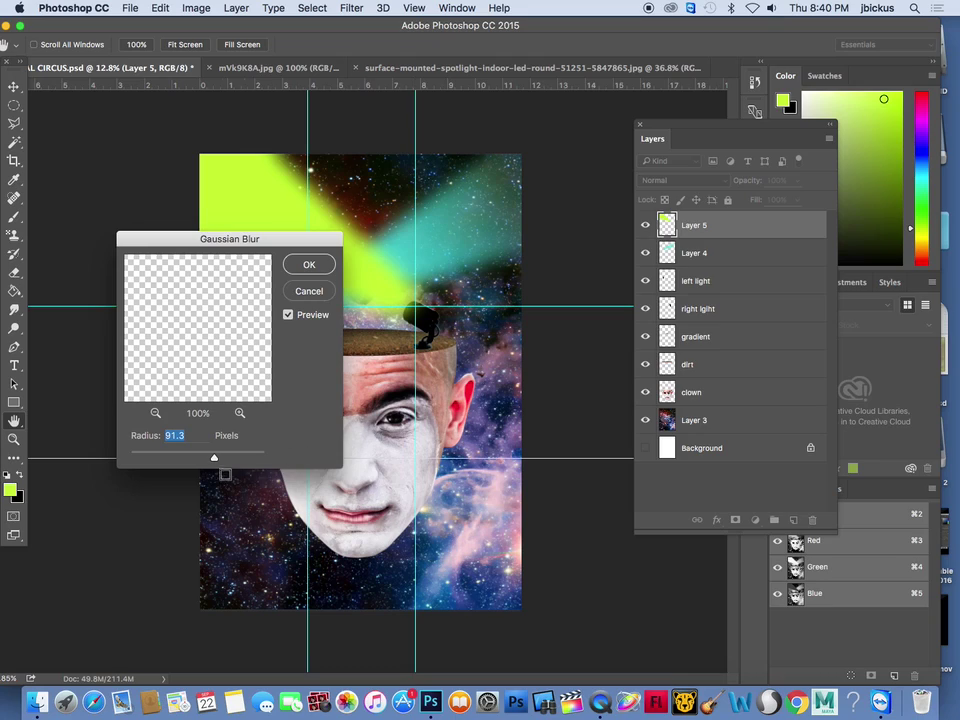
{"action": "left_click_drag", "start_coordinate": [215, 458], "coordinate": [221, 456]}
{"action": "left_click", "coordinate": [309, 266]}
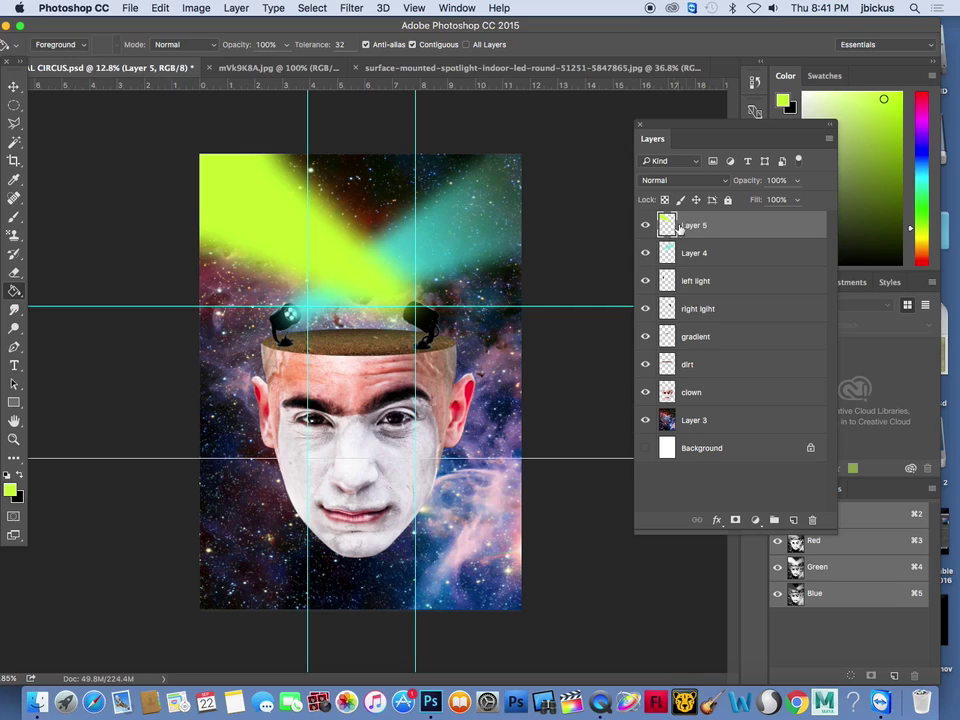
Lower Layer 5's opacity to 57% and save SURREAL CIRCUS.psd
{"action": "left_click", "coordinate": [797, 180]}
{"action": "left_click_drag", "start_coordinate": [795, 197], "coordinate": [767, 199]}
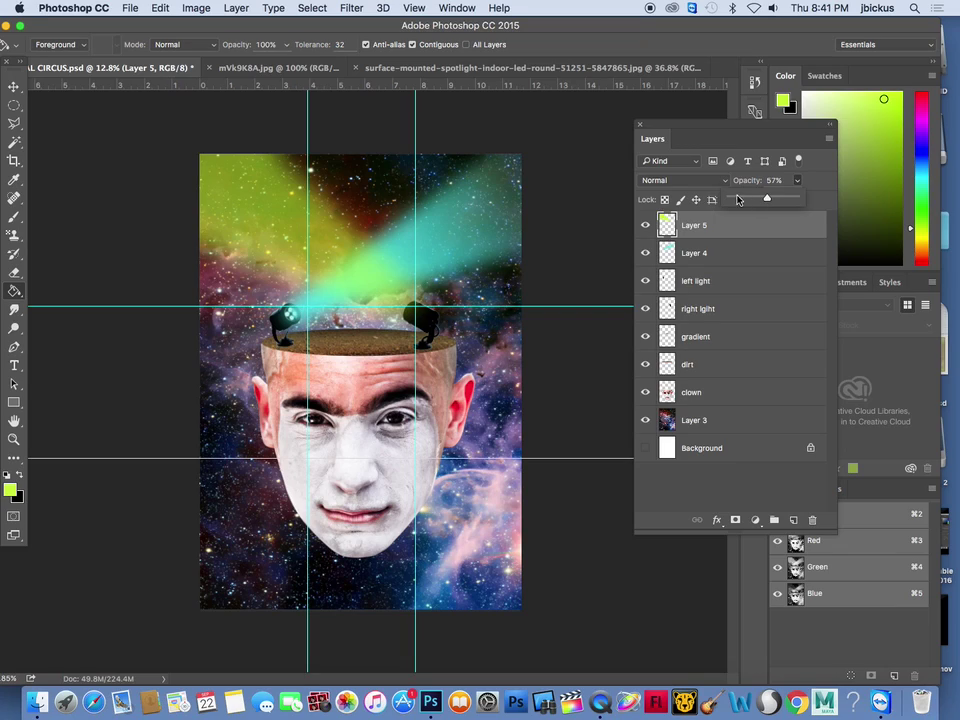
{"action": "left_click", "coordinate": [733, 140]}
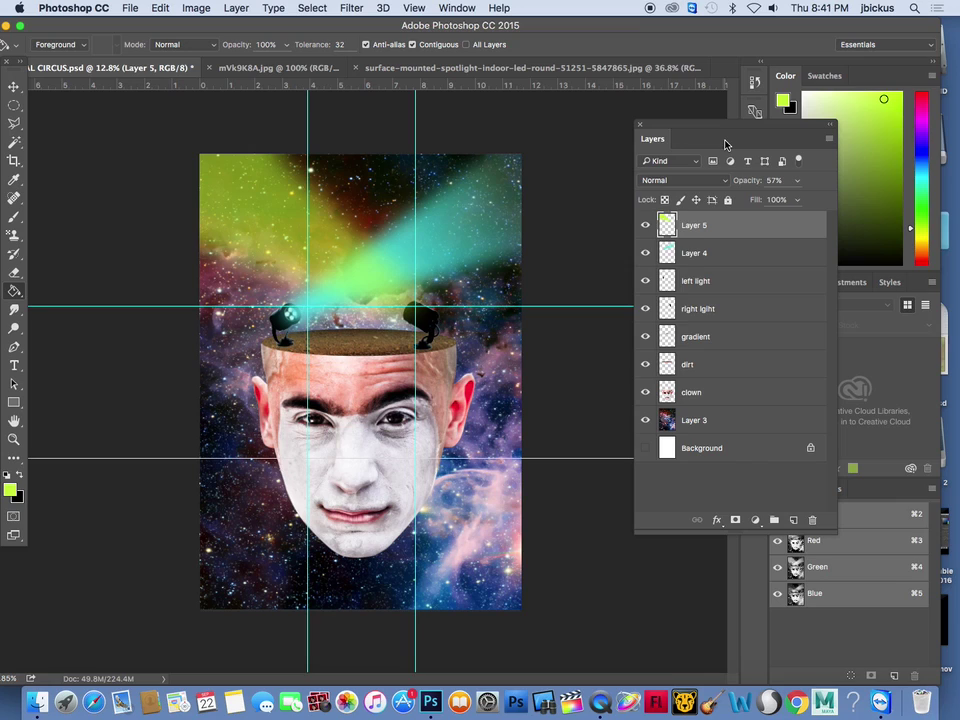
{"action": "key", "text": "super+s"}
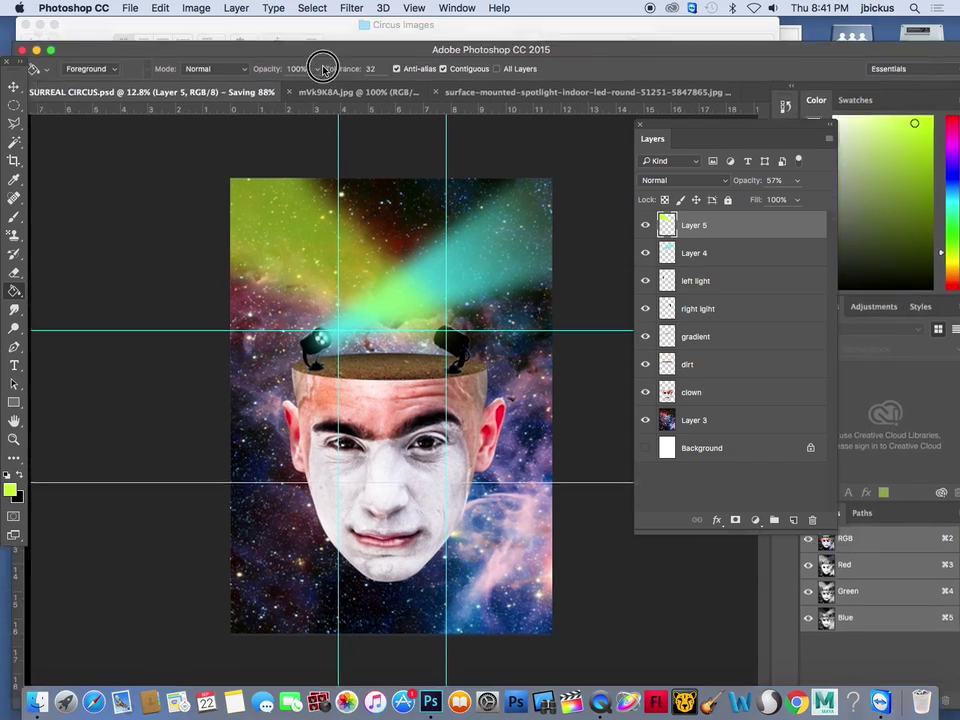
{"action": "left_click_drag", "start_coordinate": [323, 68], "coordinate": [426, 186]}
{"action": "left_click", "coordinate": [611, 111]}
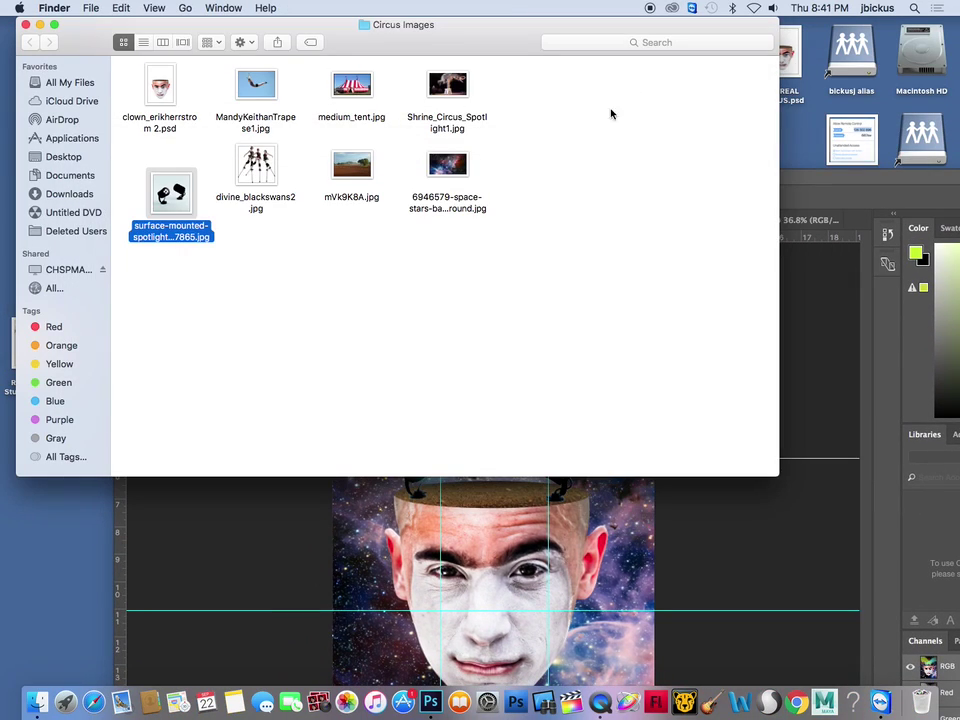
{"action": "left_click", "coordinate": [272, 105]}
{"action": "left_click_drag", "start_coordinate": [272, 105], "coordinate": [432, 708]}
{"action": "left_click_drag", "start_coordinate": [410, 178], "coordinate": [311, 43]}
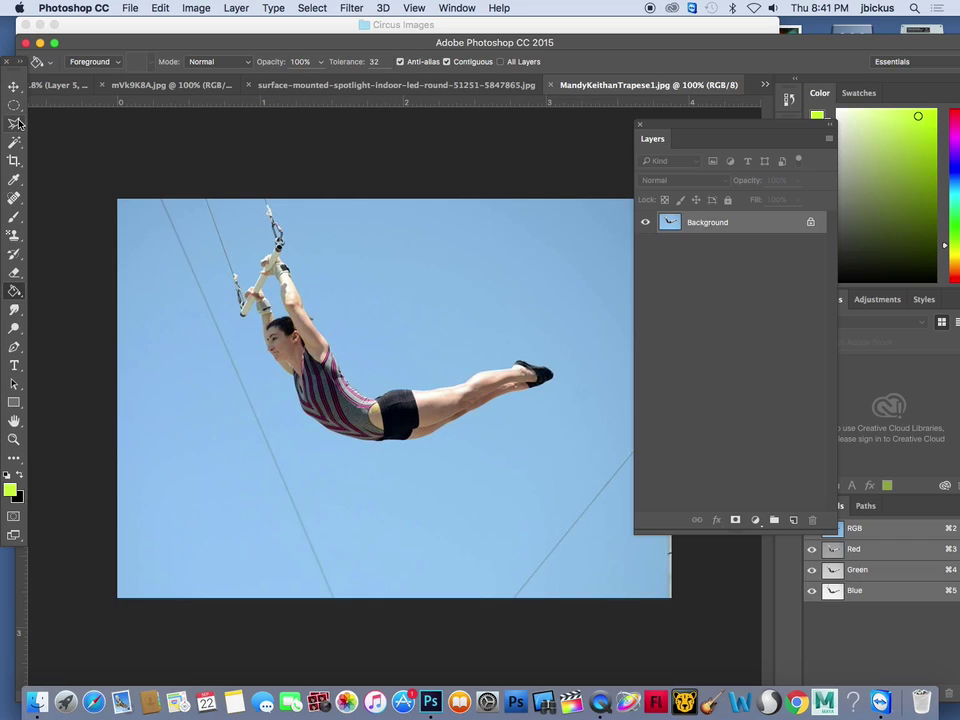
{"action": "mouse_move", "coordinate": [14, 142]}
{"action": "left_mouse_down"}
{"action": "mouse_move", "coordinate": [62, 145]}
{"action": "mouse_move", "coordinate": [65, 158]}
{"action": "left_mouse_up"}
{"action": "left_click", "coordinate": [334, 470]}
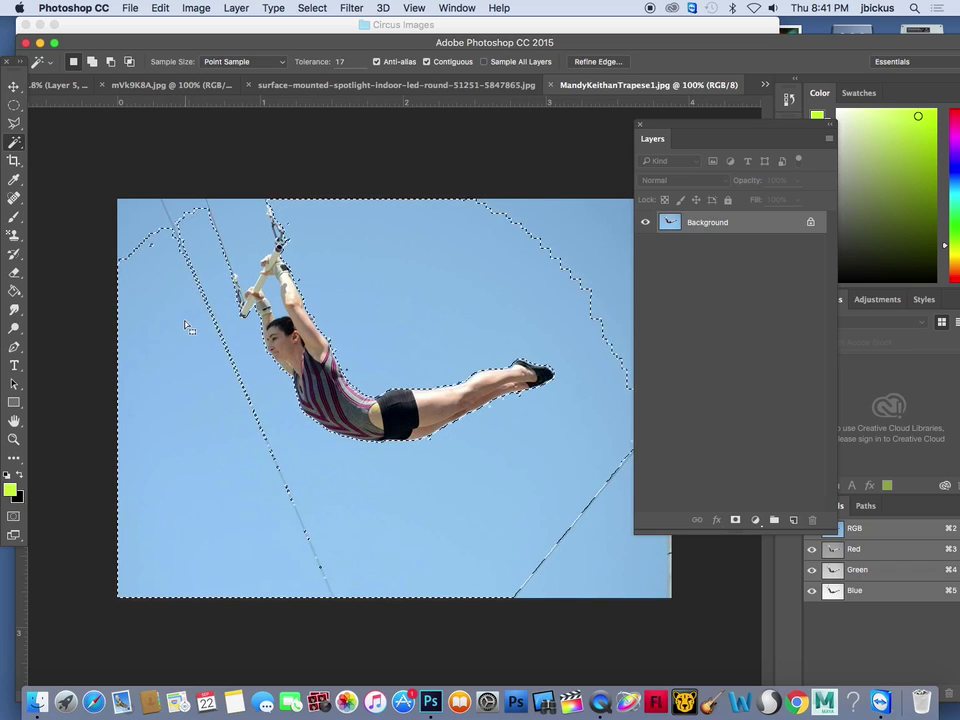
Clear the sky selection and brush a new Quick Selection of the sky around the artist
{"action": "left_click", "coordinate": [111, 176]}
{"action": "left_click", "coordinate": [16, 143]}
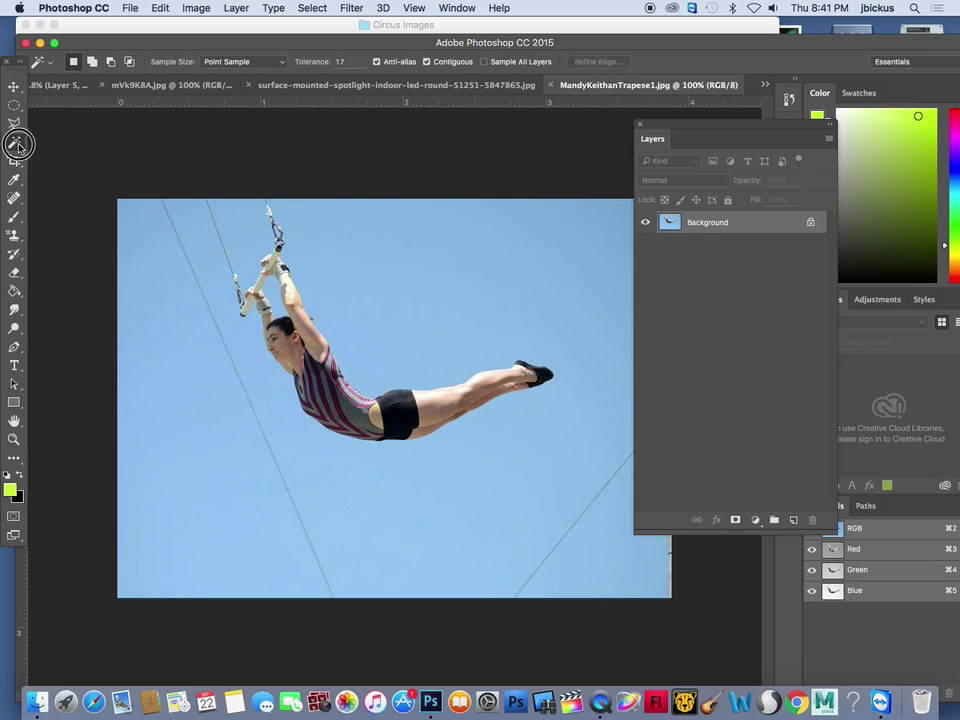
{"action": "left_click", "coordinate": [42, 146]}
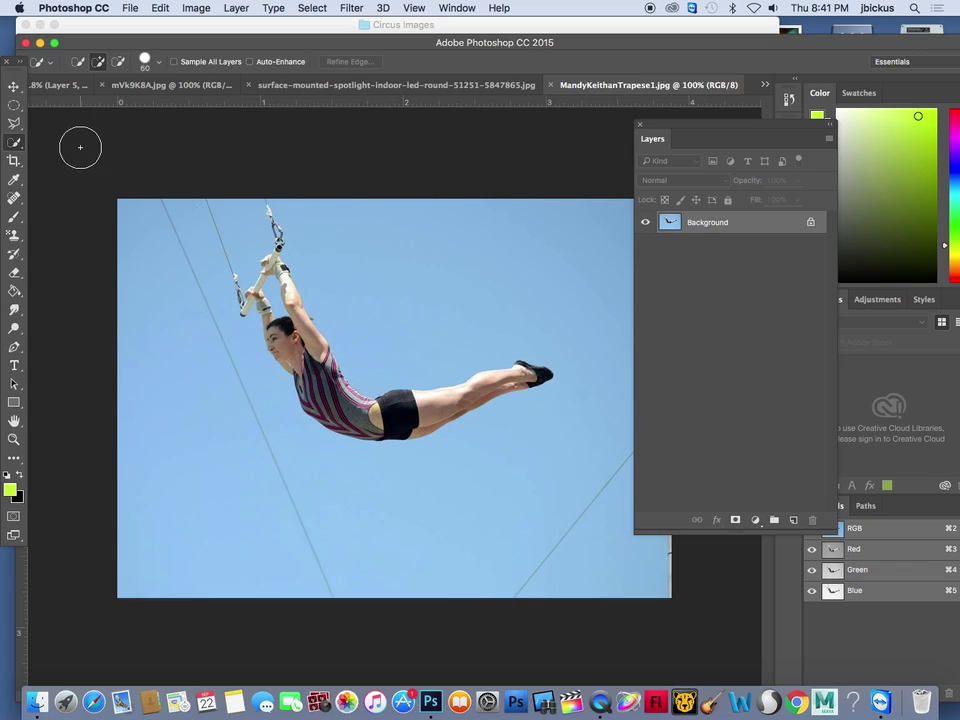
{"action": "mouse_move", "coordinate": [184, 199]}
{"action": "left_mouse_down"}
{"action": "mouse_move", "coordinate": [161, 259]}
{"action": "mouse_move", "coordinate": [221, 232]}
{"action": "mouse_move", "coordinate": [191, 311]}
{"action": "mouse_move", "coordinate": [274, 456]}
{"action": "mouse_move", "coordinate": [409, 579]}
{"action": "mouse_move", "coordinate": [608, 490]}
{"action": "mouse_move", "coordinate": [579, 317]}
{"action": "mouse_move", "coordinate": [512, 306]}
{"action": "left_mouse_up"}
Refine the selection edge along the arms and hand with a smaller brush, then deselect
{"action": "key", "text": "bracketleft"}
{"action": "key", "text": "bracketleft"}
{"action": "key", "text": "bracketleft"}
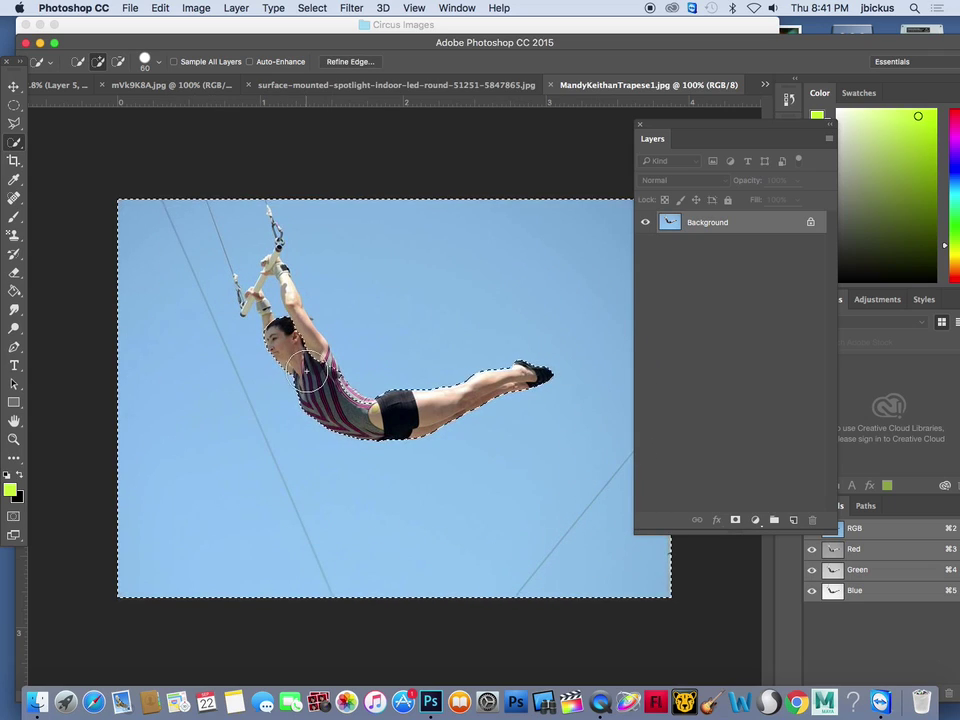
{"action": "key", "text": "alt"}
{"action": "left_click_drag", "start_coordinate": [317, 348], "coordinate": [280, 266]}
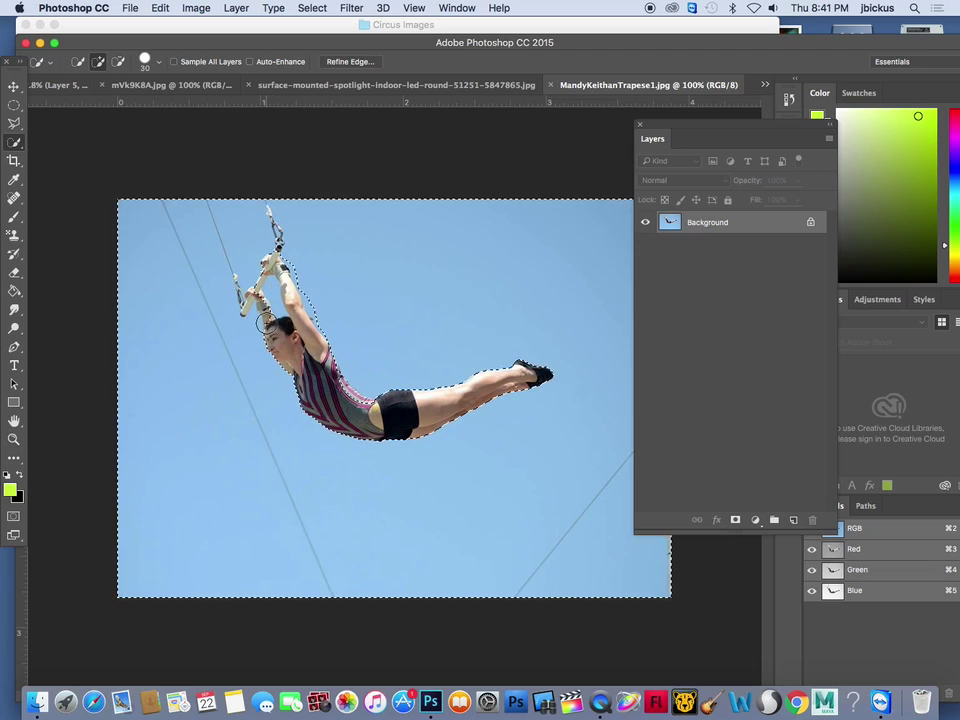
{"action": "key", "text": "alt"}
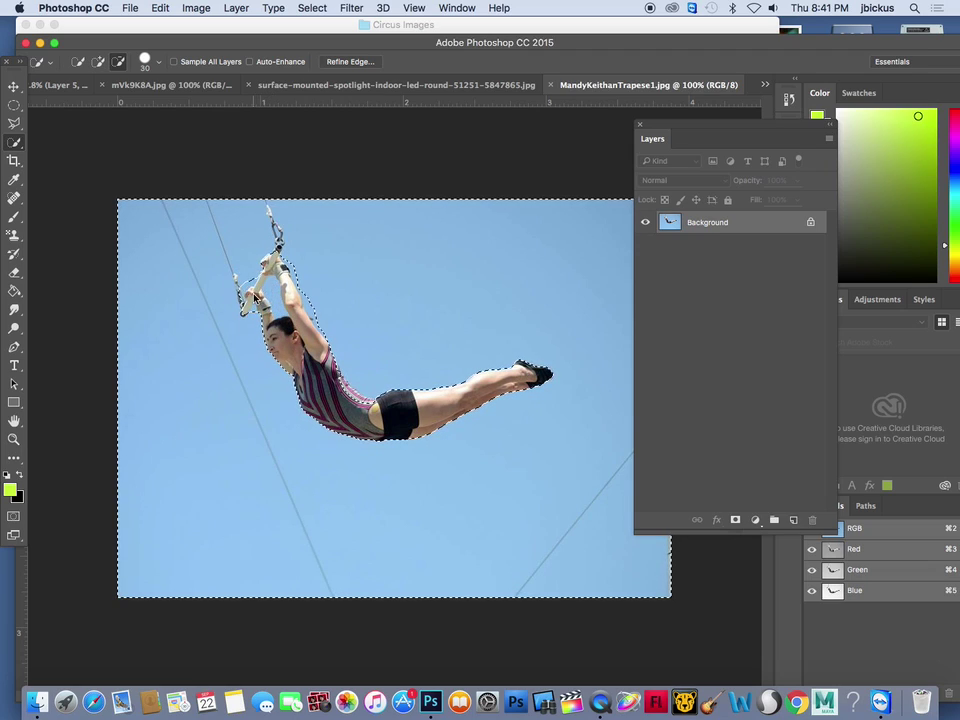
{"action": "key", "text": "bracketleft"}
{"action": "key", "text": "super+d"}
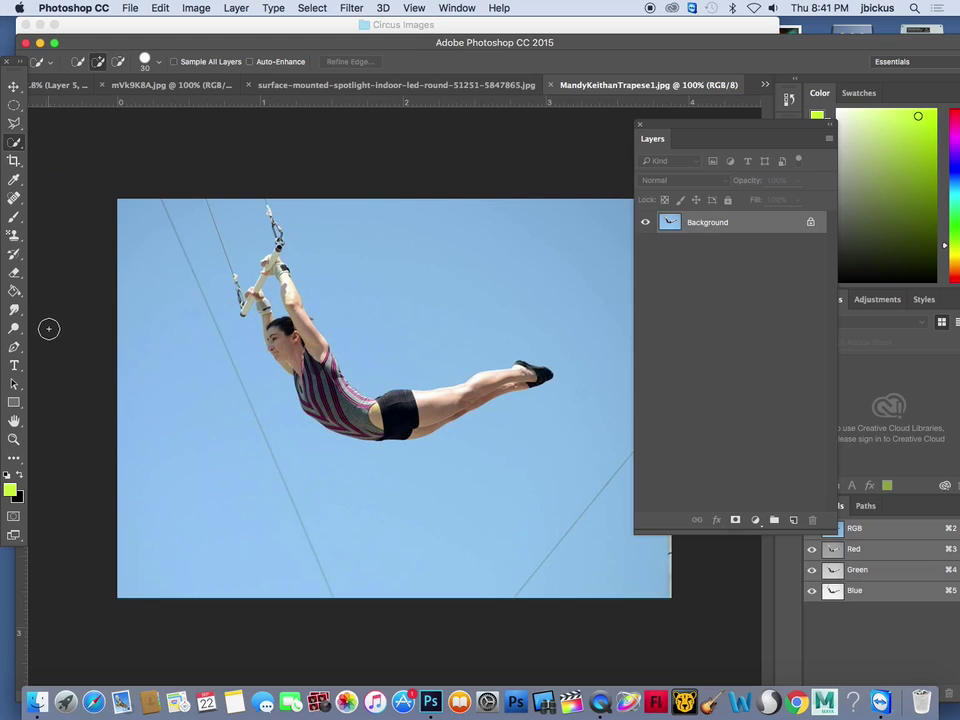
Start a rough pen path above and left of the artist, reshaping and moving the curved anchor
{"action": "left_click", "coordinate": [14, 347]}
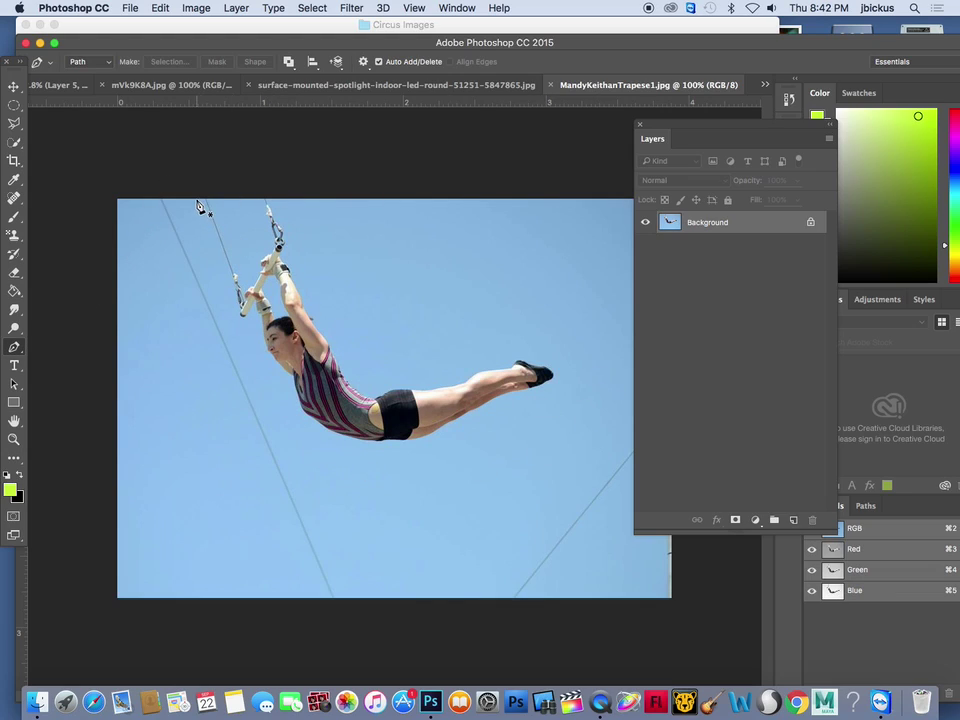
{"action": "left_click", "coordinate": [398, 230]}
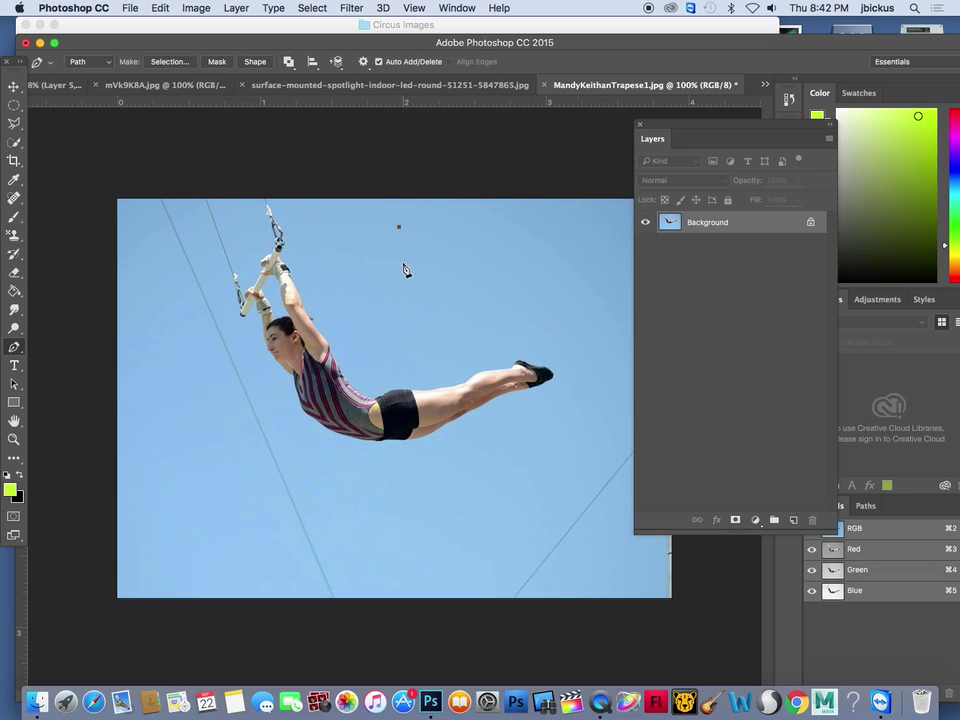
{"action": "left_click_drag", "start_coordinate": [172, 372], "coordinate": [134, 478]}
{"action": "left_click_drag", "start_coordinate": [12, 352], "coordinate": [78, 405]}
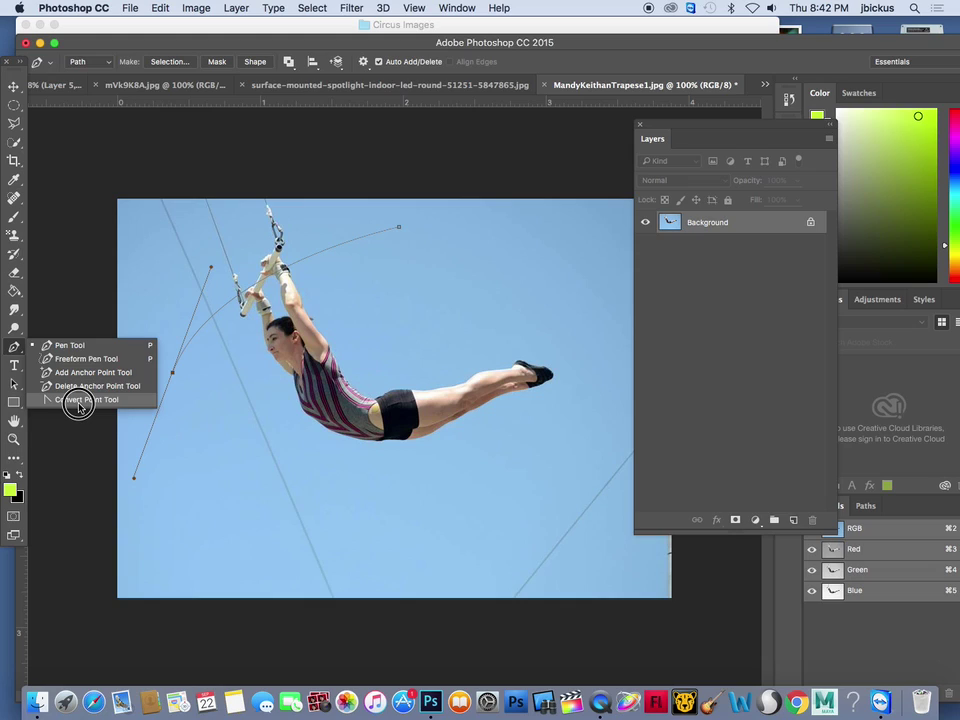
{"action": "left_click", "coordinate": [78, 405]}
{"action": "left_click_drag", "start_coordinate": [211, 267], "coordinate": [196, 170]}
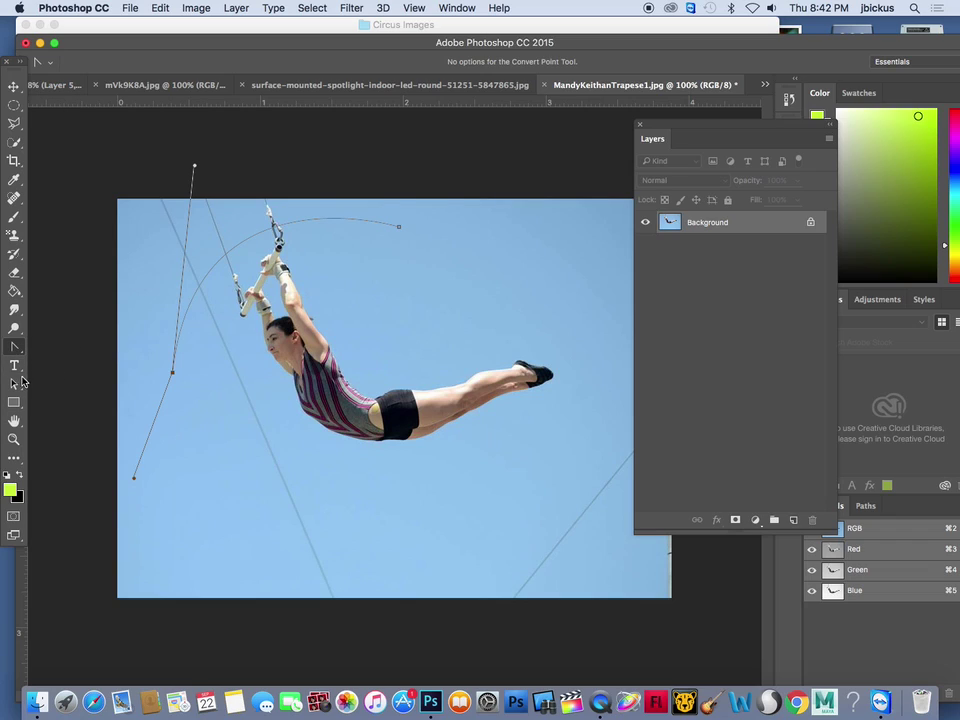
{"action": "left_click", "coordinate": [14, 384]}
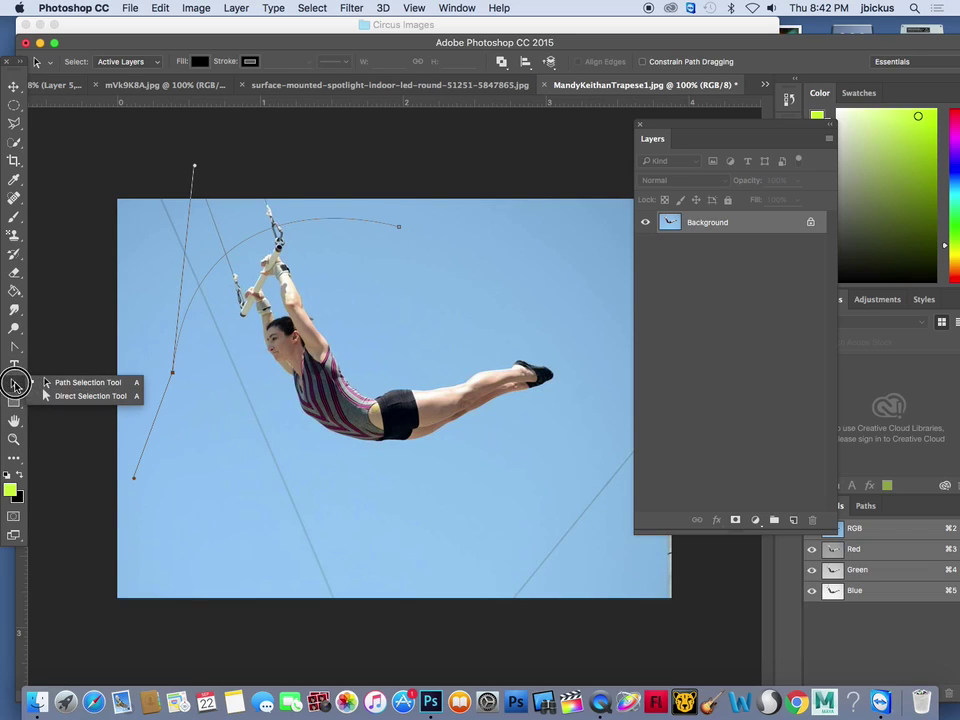
{"action": "left_click", "coordinate": [88, 396]}
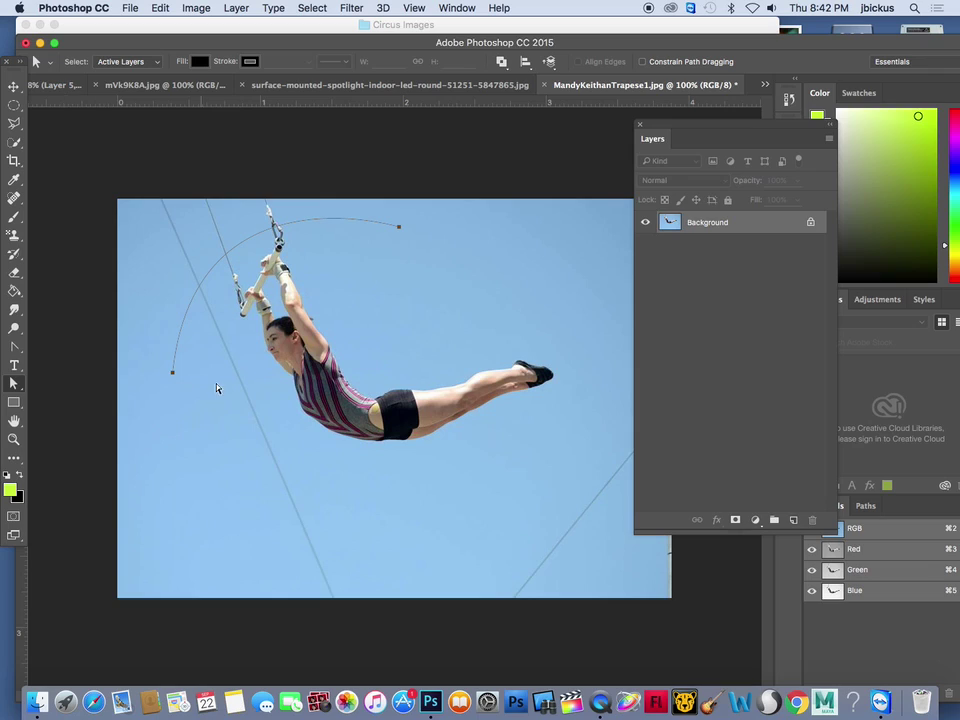
{"action": "left_click", "coordinate": [172, 374]}
{"action": "left_click_drag", "start_coordinate": [173, 376], "coordinate": [149, 379]}
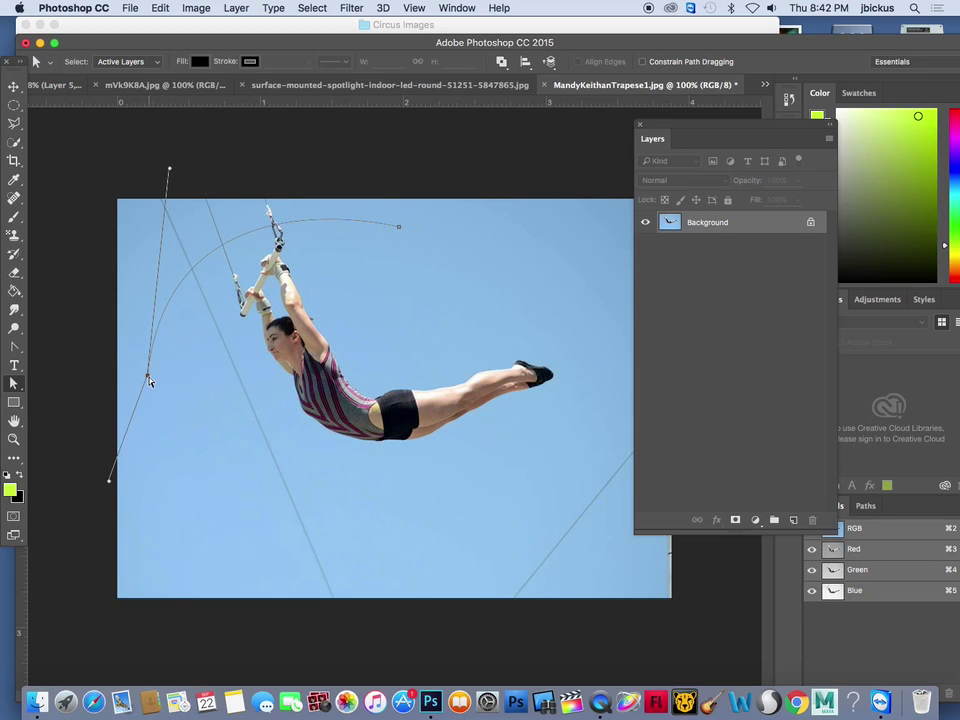
Continue the path below and around the artist's feet and close it at the starting anchor
{"action": "left_click_drag", "start_coordinate": [14, 347], "coordinate": [56, 346]}
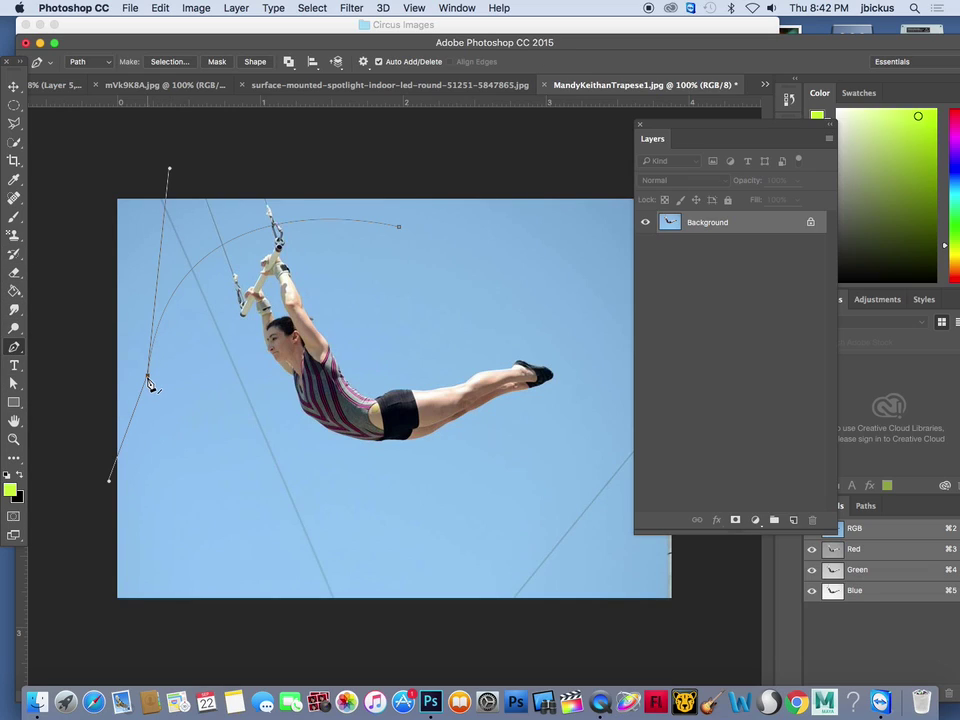
{"action": "left_click", "coordinate": [218, 527]}
{"action": "left_click", "coordinate": [381, 529]}
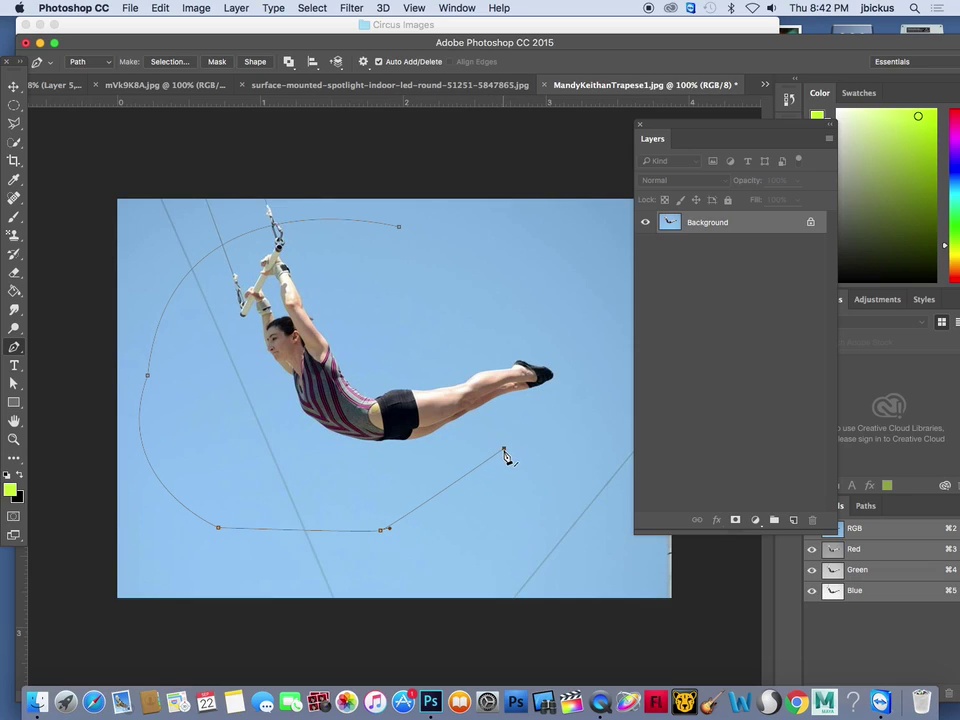
{"action": "left_click", "coordinate": [505, 451]}
{"action": "left_click", "coordinate": [505, 451]}
{"action": "left_click", "coordinate": [525, 308]}
{"action": "left_click_drag", "start_coordinate": [525, 312], "coordinate": [512, 297]}
{"action": "left_click", "coordinate": [400, 232]}
Make a selection from the closed path with 0 feather, then deselect it
{"action": "mouse_move", "coordinate": [15, 345]}
{"action": "left_mouse_down"}
{"action": "mouse_move", "coordinate": [45, 343]}
{"action": "mouse_move", "coordinate": [58, 327]}
{"action": "mouse_move", "coordinate": [69, 396]}
{"action": "mouse_move", "coordinate": [15, 347]}
{"action": "left_mouse_up"}
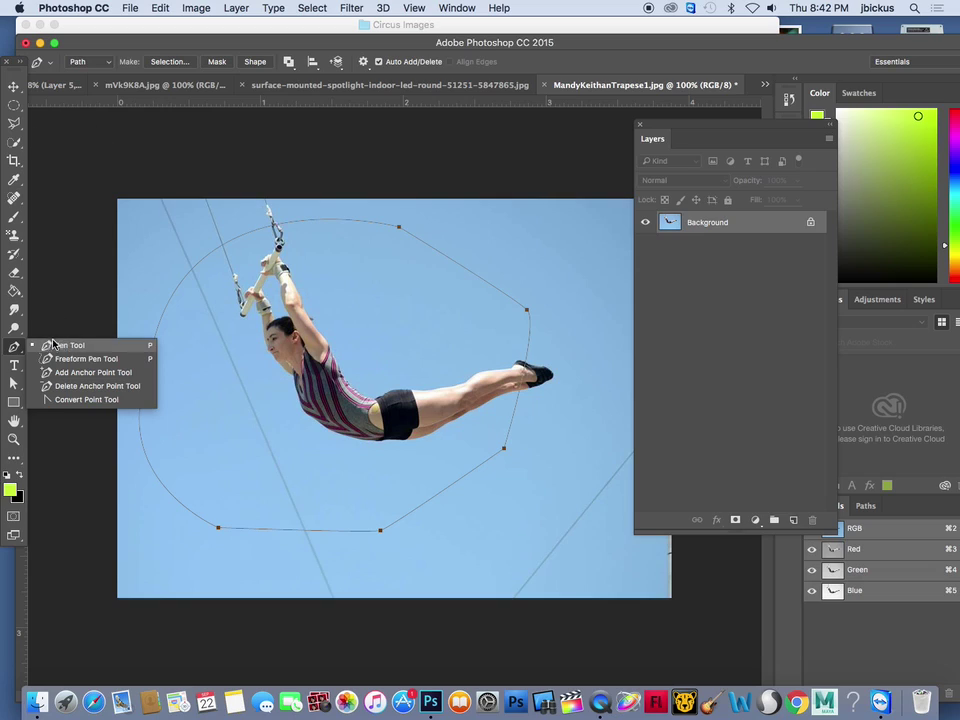
{"action": "left_click", "coordinate": [53, 343]}
{"action": "right_click", "coordinate": [390, 232]}
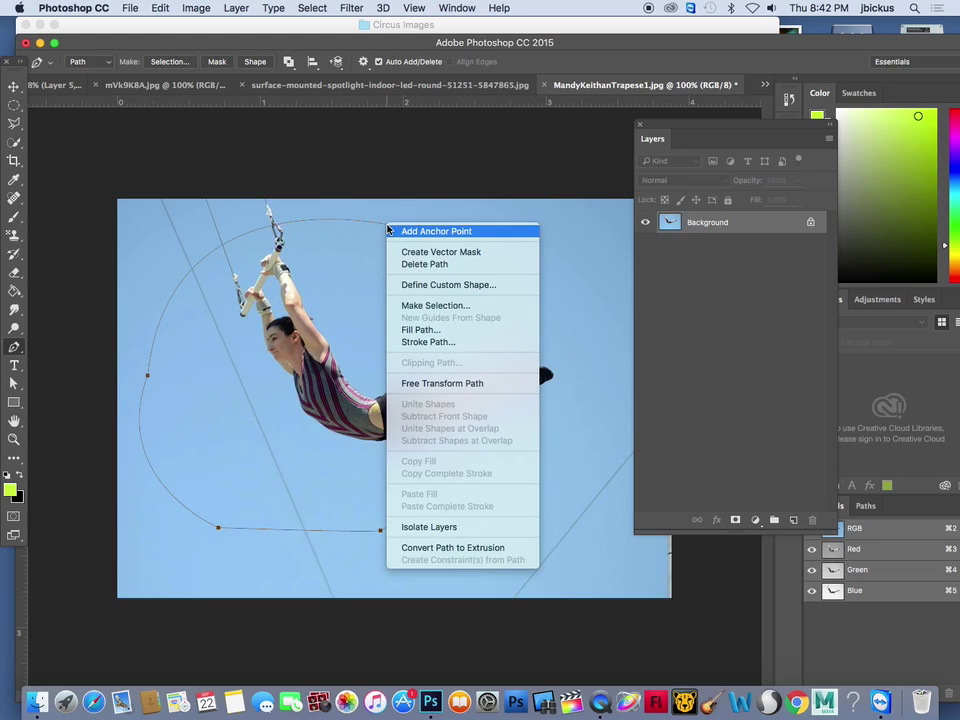
{"action": "left_click", "coordinate": [418, 303]}
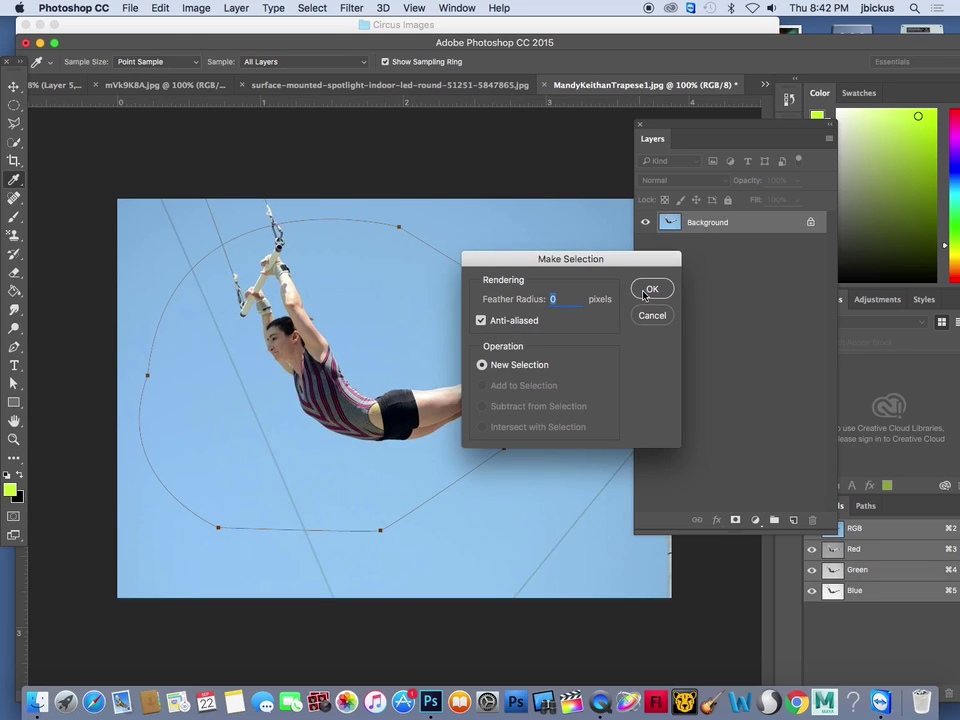
{"action": "left_click", "coordinate": [651, 289]}
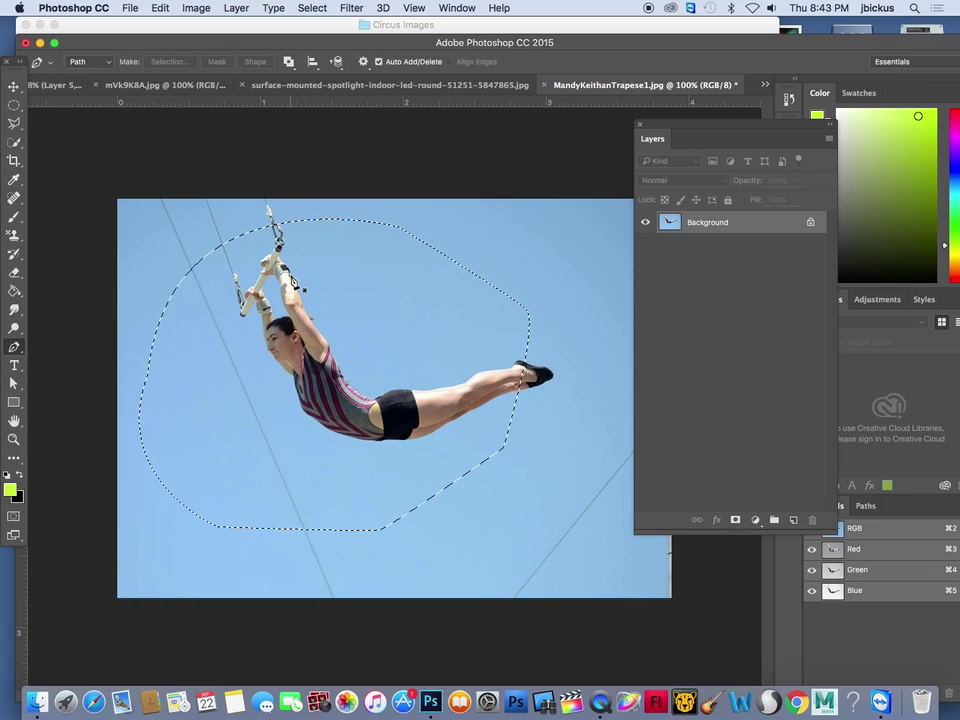
{"action": "key", "text": "ctrl+d"}
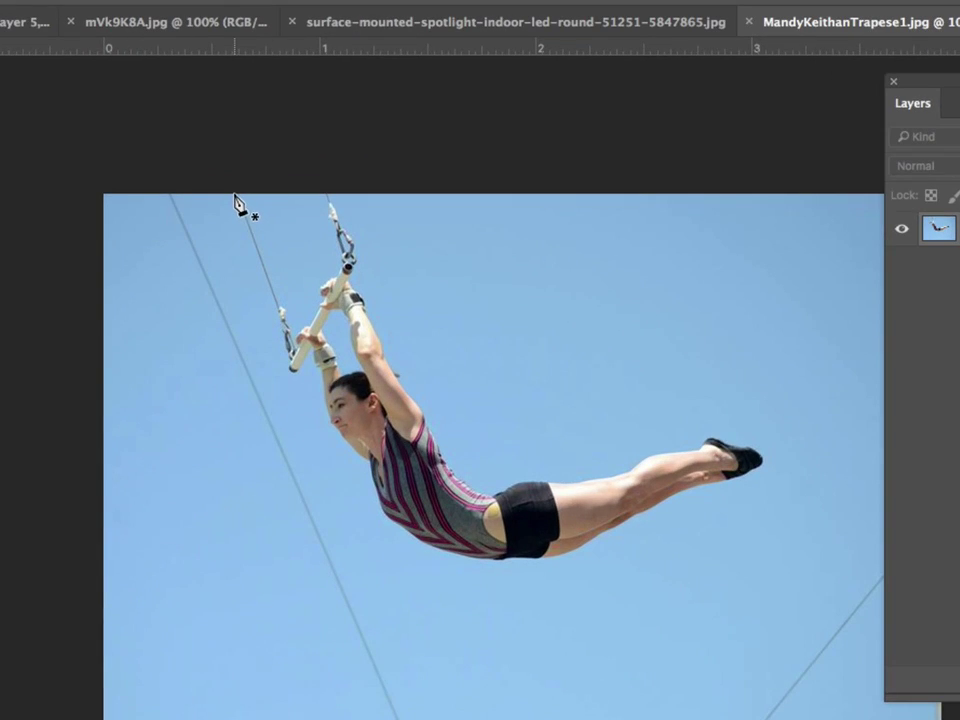
Trace from the rope top down to the face and torso, making the torso anchor a corner
{"action": "left_click", "coordinate": [235, 195]}
{"action": "left_click", "coordinate": [295, 373]}
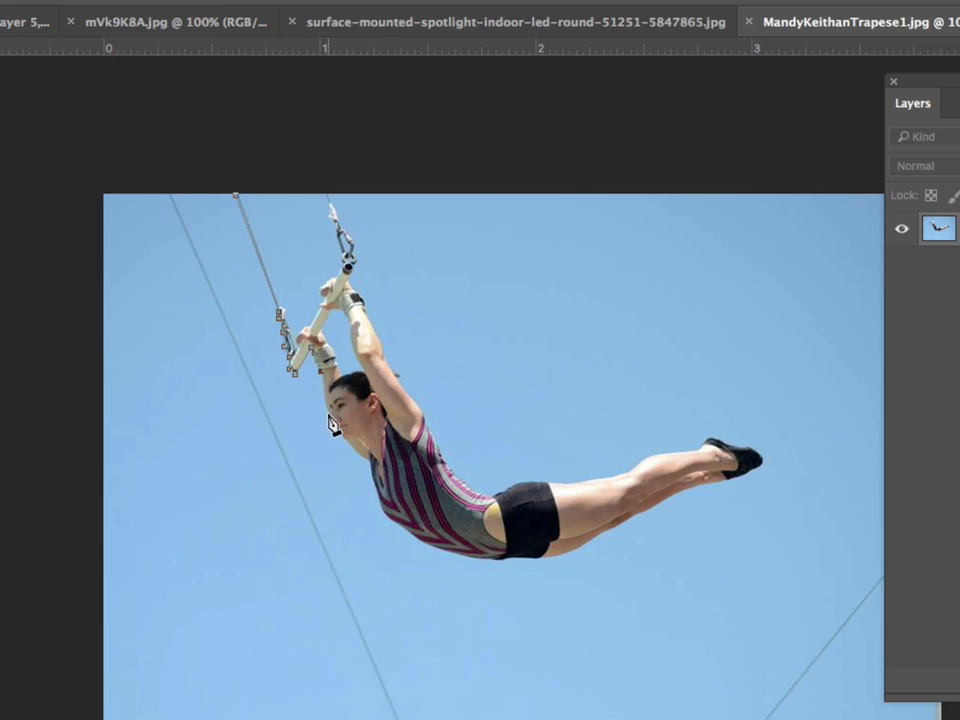
{"action": "left_click_drag", "start_coordinate": [329, 420], "coordinate": [378, 466]}
{"action": "left_click_drag", "start_coordinate": [386, 517], "coordinate": [406, 558]}
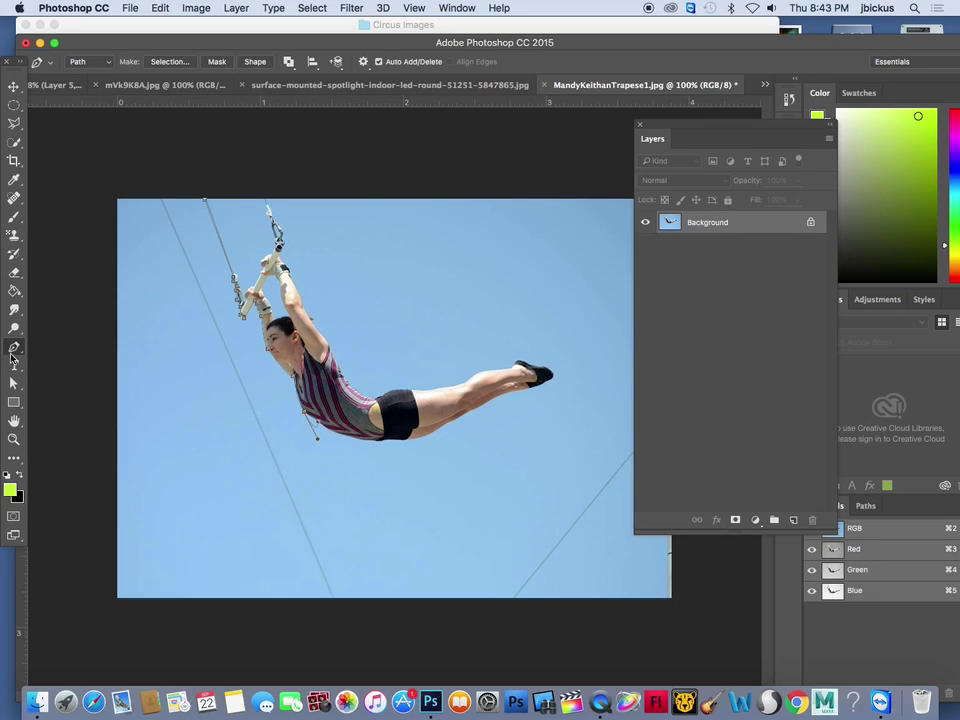
{"action": "left_click_drag", "start_coordinate": [13, 353], "coordinate": [60, 399]}
{"action": "left_click", "coordinate": [313, 421]}
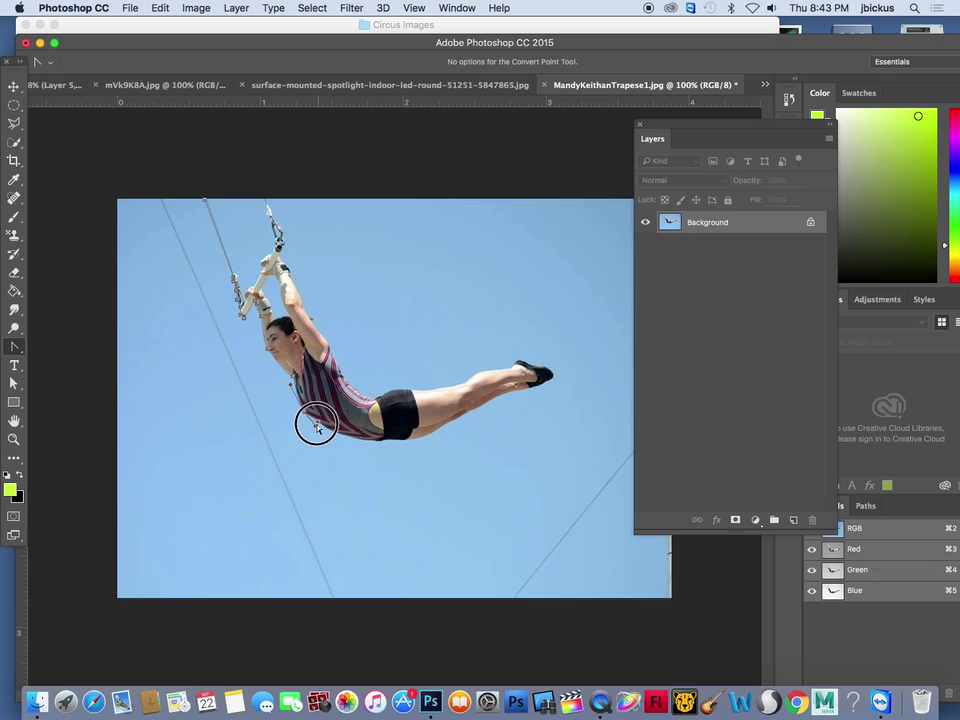
{"action": "left_click_drag", "start_coordinate": [9, 348], "coordinate": [50, 344]}
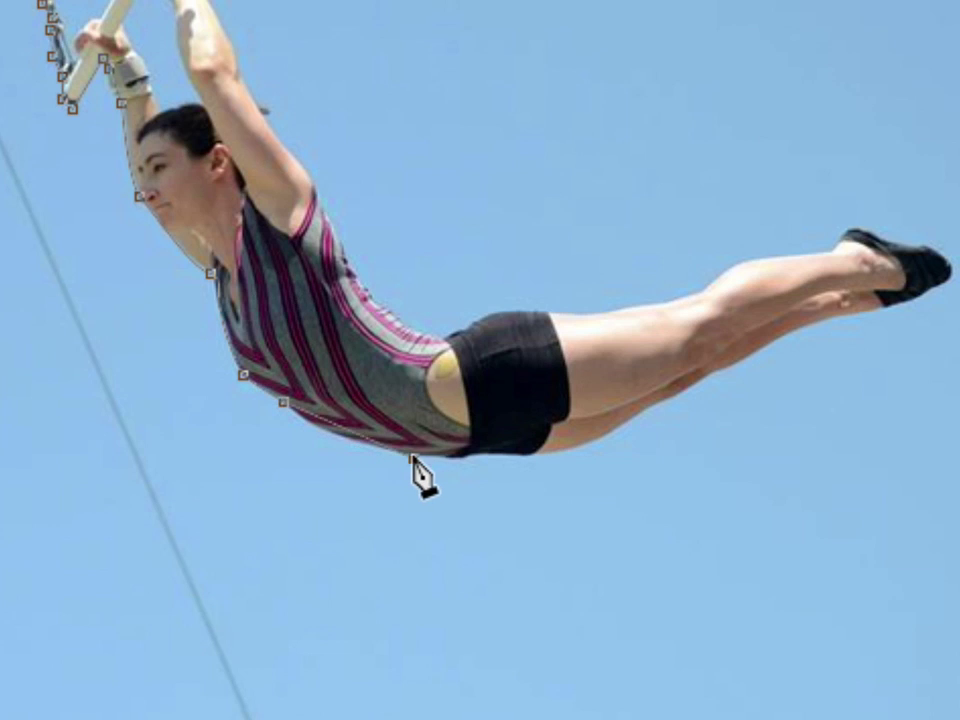
Continue the path with curved anchors under the shorts and along the underside of the thigh
{"action": "left_click_drag", "start_coordinate": [364, 442], "coordinate": [381, 443]}
{"action": "left_click_drag", "start_coordinate": [459, 459], "coordinate": [553, 468]}
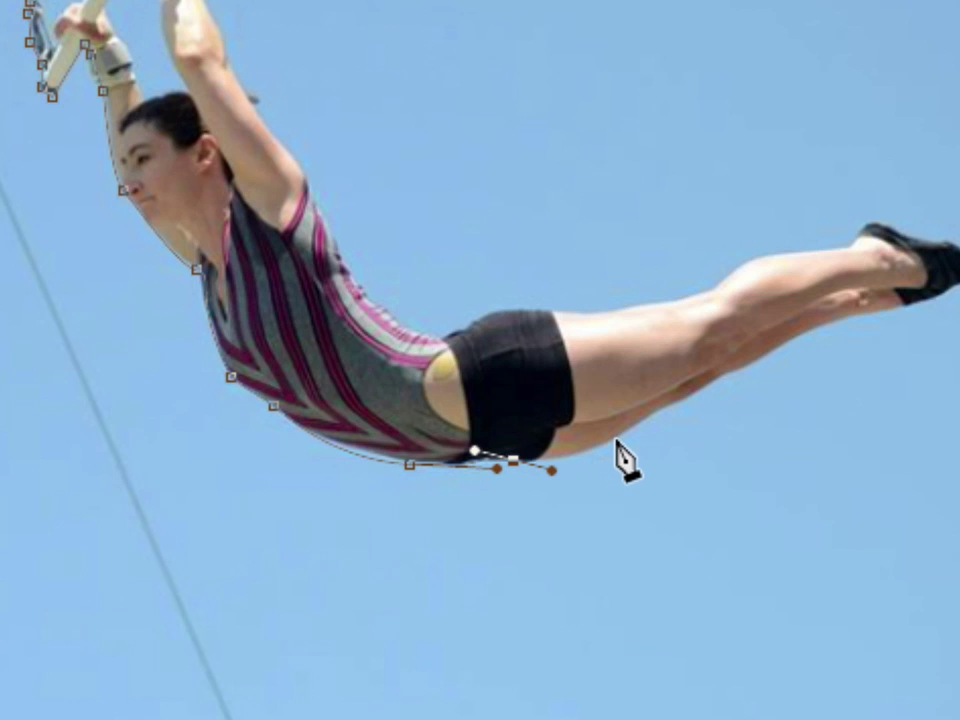
{"action": "left_click_drag", "start_coordinate": [620, 438], "coordinate": [643, 425]}
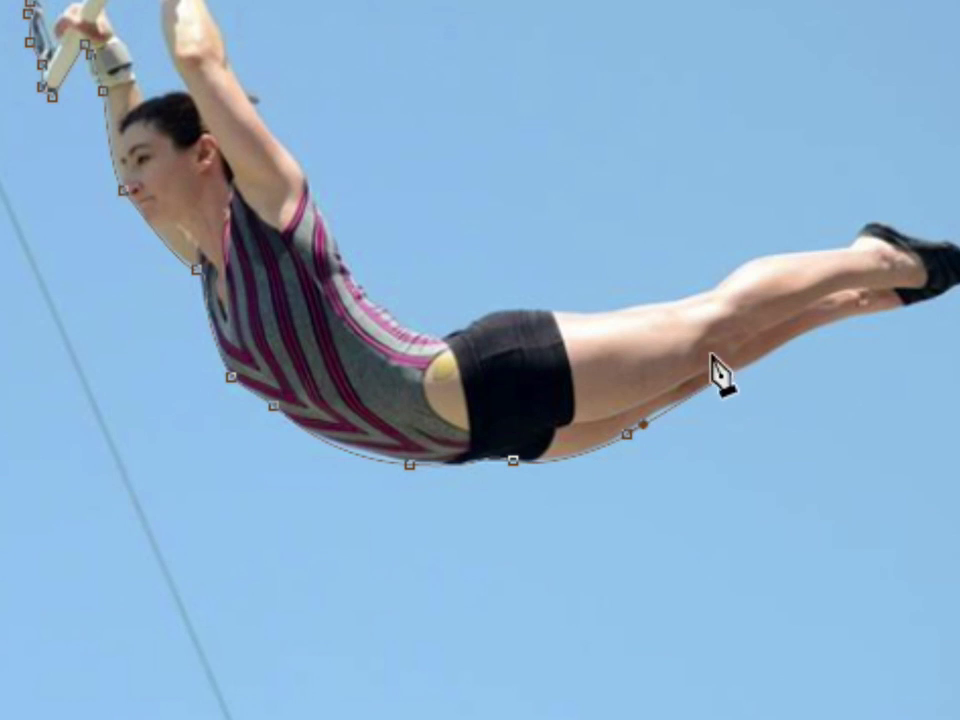
{"action": "left_click_drag", "start_coordinate": [711, 381], "coordinate": [828, 323]}
{"action": "left_click_drag", "start_coordinate": [885, 343], "coordinate": [542, 317]}
Trace the shin and around the shoe tip, back up to the ankle
{"action": "left_click", "coordinate": [558, 307]}
{"action": "left_click", "coordinate": [595, 295]}
{"action": "left_click", "coordinate": [612, 286]}
{"action": "left_click", "coordinate": [631, 268]}
{"action": "left_click", "coordinate": [603, 242]}
{"action": "left_click", "coordinate": [579, 248]}
{"action": "left_click", "coordinate": [527, 224]}
{"action": "left_click", "coordinate": [513, 241]}
Run the path back along the top of the thigh and adjust its curve handle
{"action": "left_click_drag", "start_coordinate": [495, 253], "coordinate": [349, 295]}
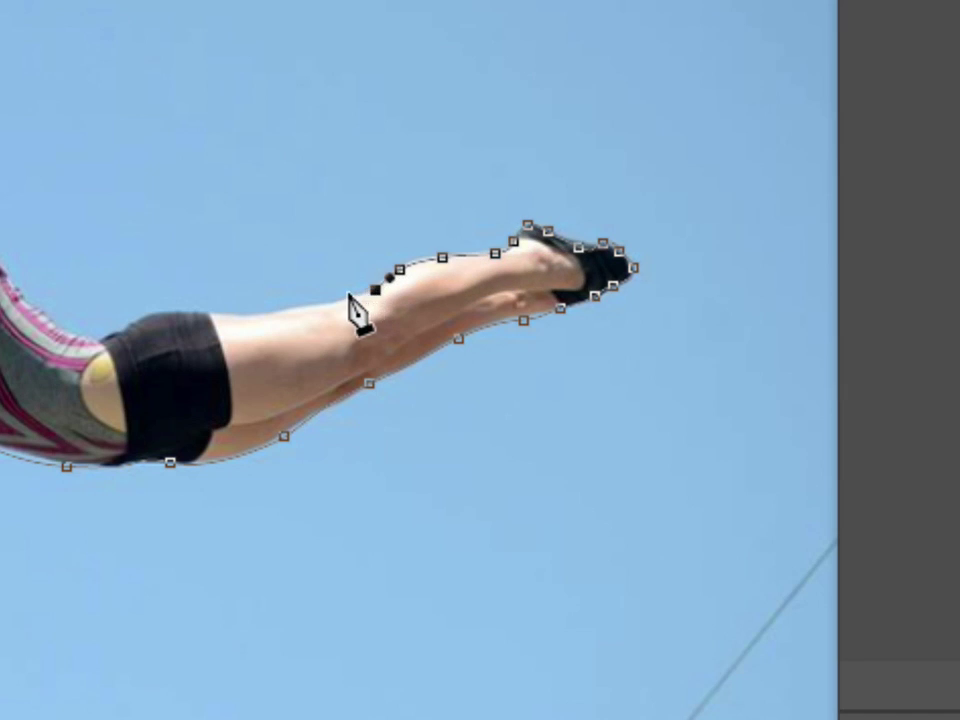
{"action": "left_click", "coordinate": [332, 301]}
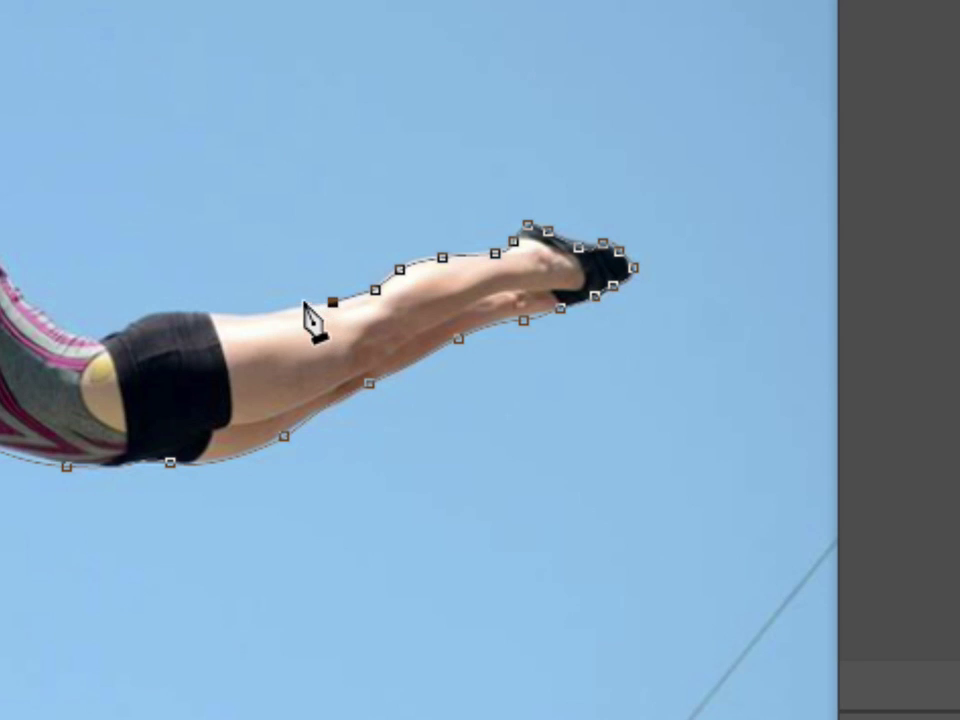
{"action": "left_click_drag", "start_coordinate": [265, 316], "coordinate": [191, 316]}
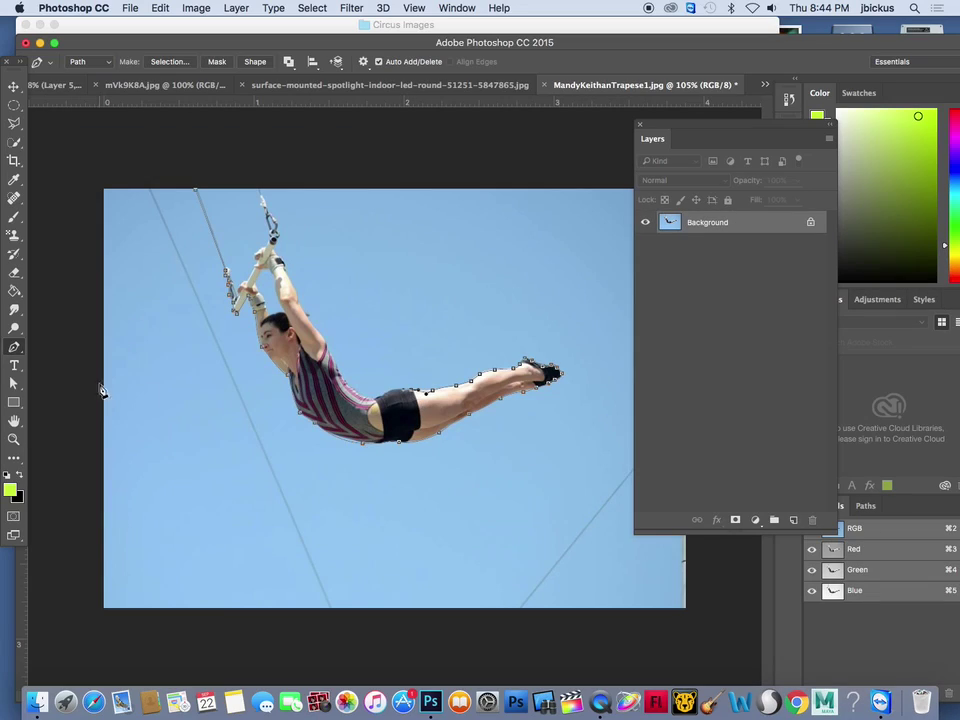
{"action": "left_click_drag", "start_coordinate": [14, 352], "coordinate": [64, 399]}
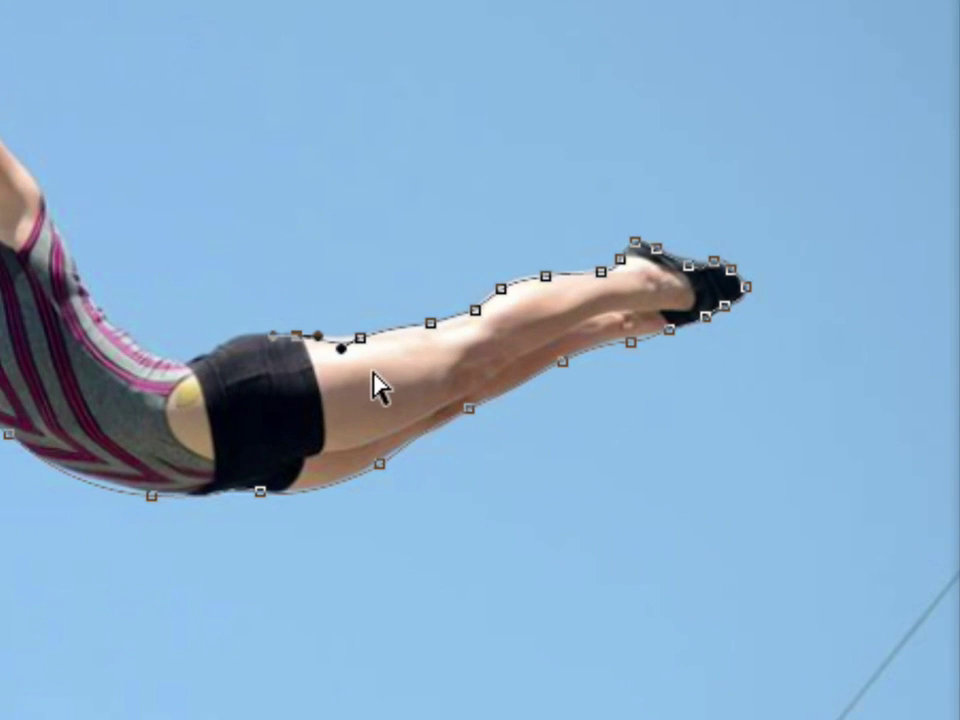
{"action": "left_click_drag", "start_coordinate": [341, 348], "coordinate": [342, 332]}
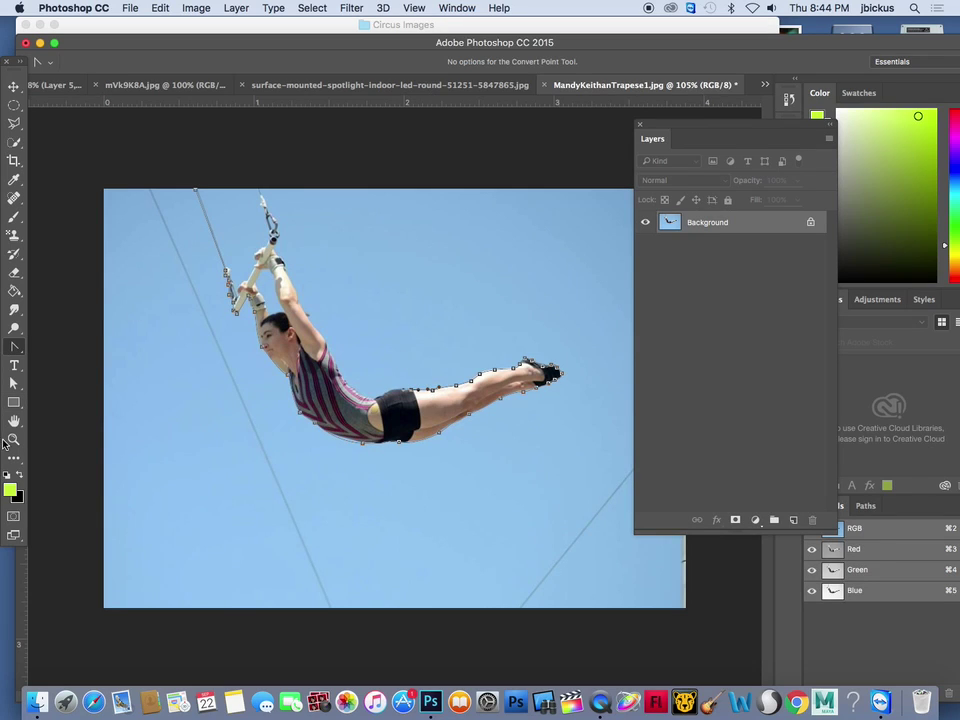
Zoom in on the body and add pen anchors at the shorts and back of the leotard
{"action": "left_click", "coordinate": [13, 441]}
{"action": "left_click", "coordinate": [415, 383]}
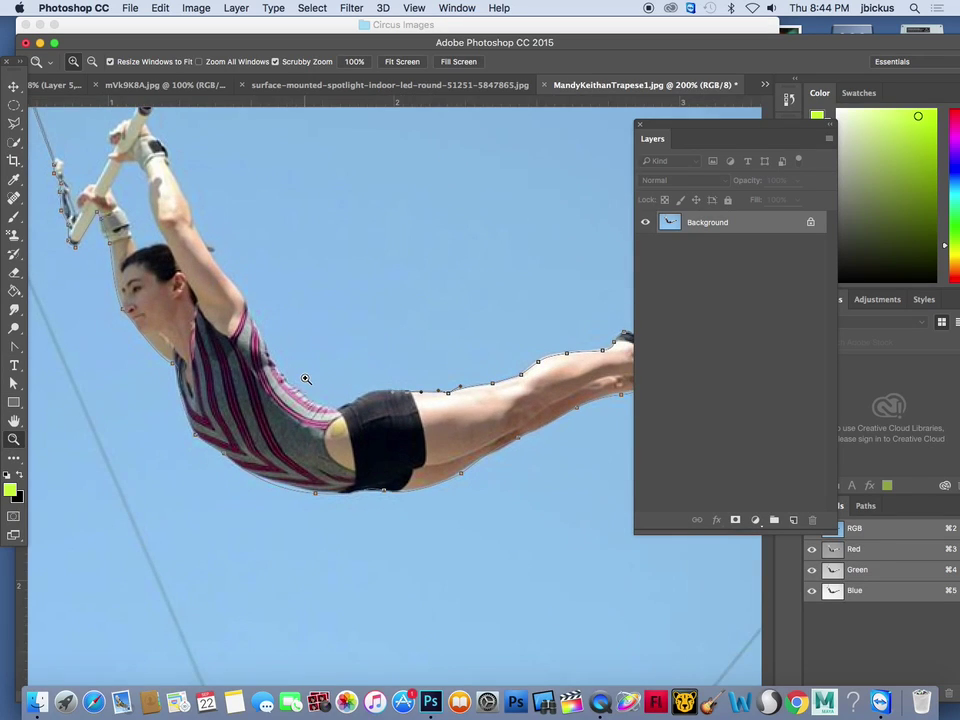
{"action": "left_click", "coordinate": [312, 376]}
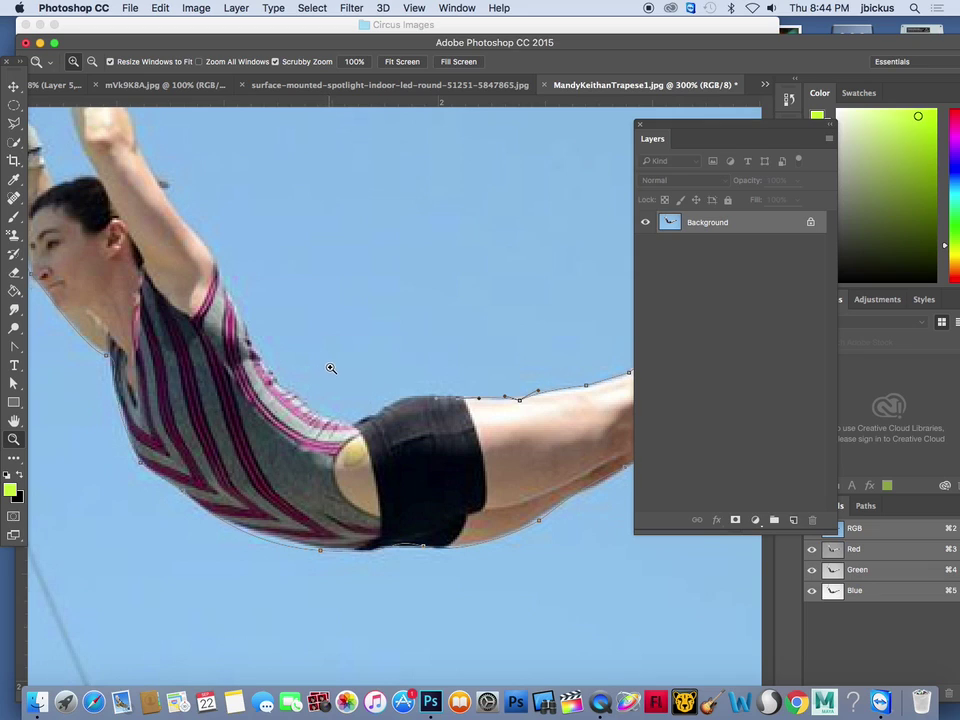
{"action": "left_click", "coordinate": [330, 369], "text": "alt"}
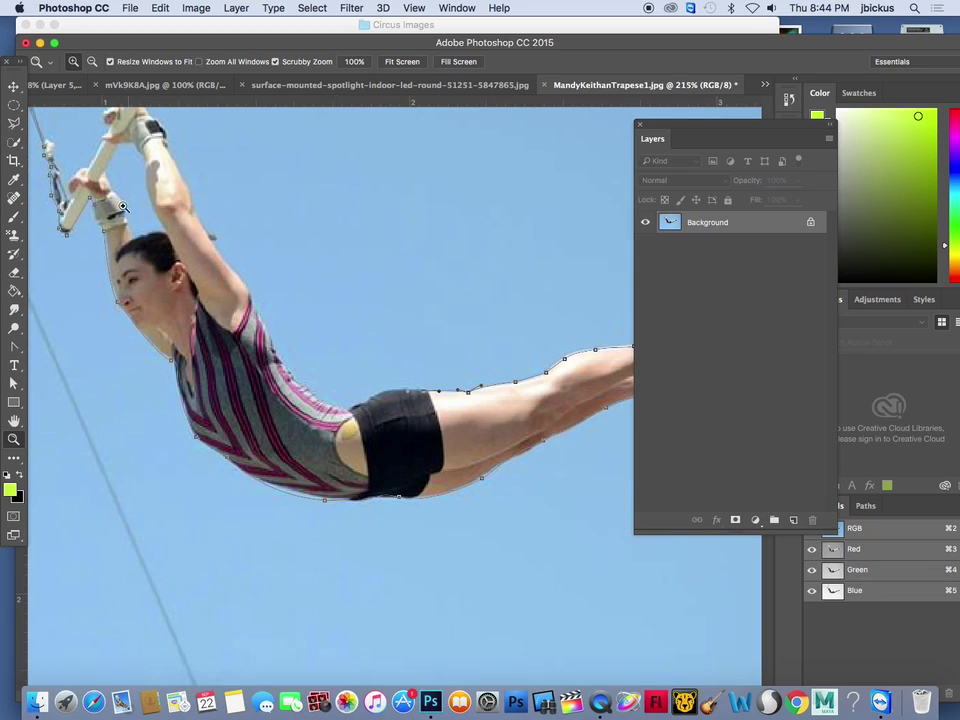
{"action": "left_click_drag", "start_coordinate": [15, 345], "coordinate": [43, 345]}
{"action": "left_click_drag", "start_coordinate": [15, 347], "coordinate": [45, 346]}
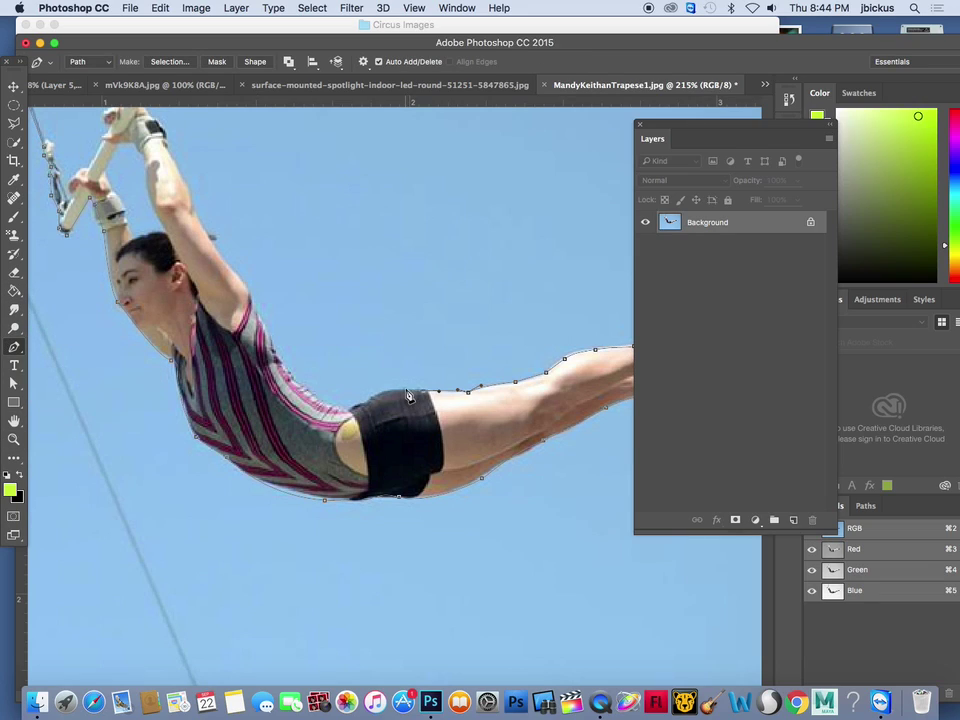
{"action": "left_click", "coordinate": [387, 390]}
{"action": "left_click_drag", "start_coordinate": [300, 378], "coordinate": [273, 342]}
Continue the path up the shoulder, upper arm, wrist and across the hand
{"action": "left_click", "coordinate": [210, 238]}
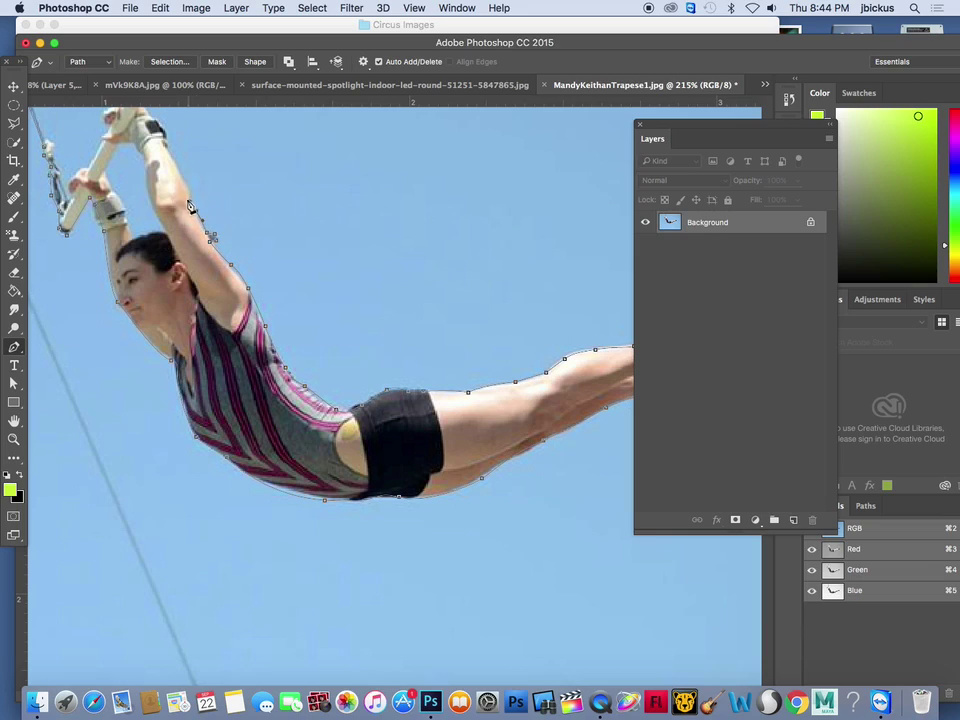
{"action": "left_click", "coordinate": [167, 143]}
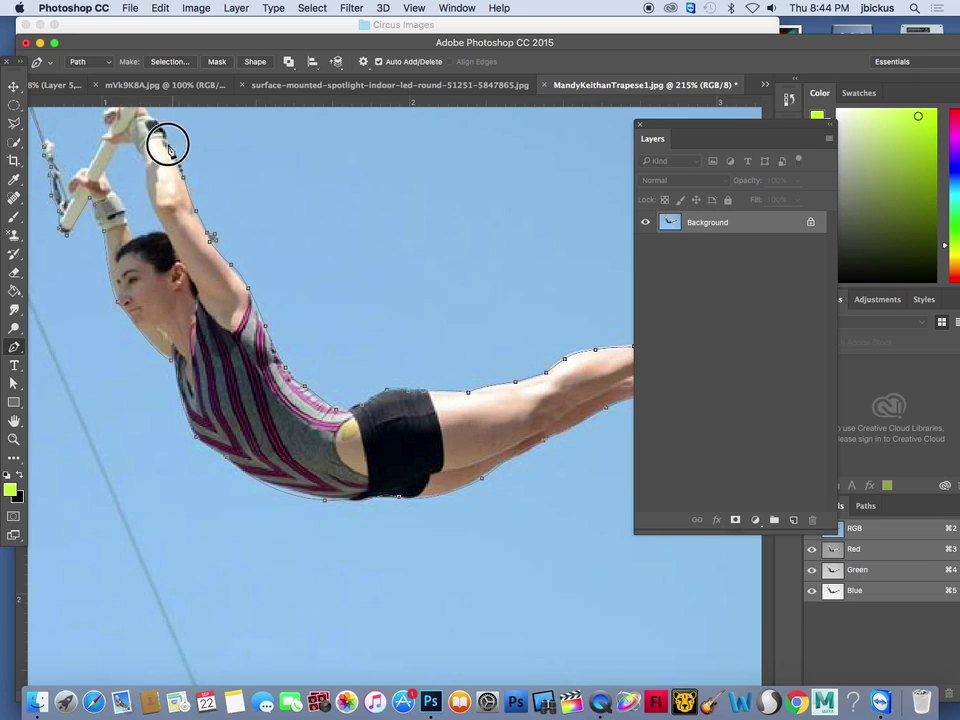
{"action": "left_click", "coordinate": [158, 122]}
{"action": "left_click", "coordinate": [146, 113]}
{"action": "left_click", "coordinate": [135, 110]}
{"action": "left_click", "coordinate": [107, 108]}
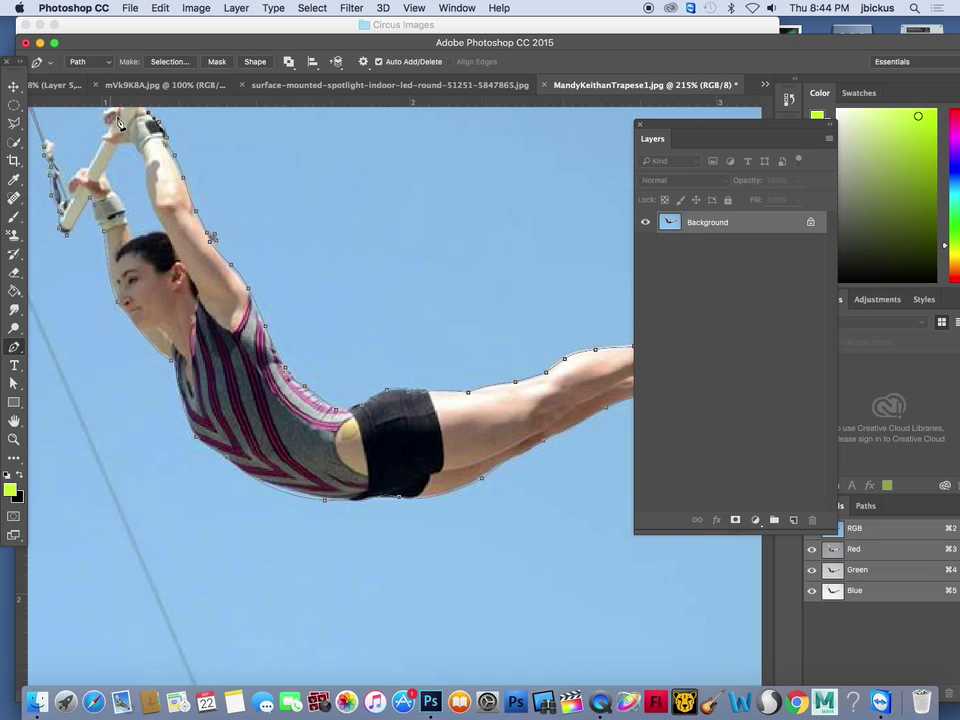
{"action": "left_click", "coordinate": [111, 111]}
Curve the path along the trapeze bar and strap, fine-tuning the strap's top handle
{"action": "left_click_drag", "start_coordinate": [91, 174], "coordinate": [72, 208]}
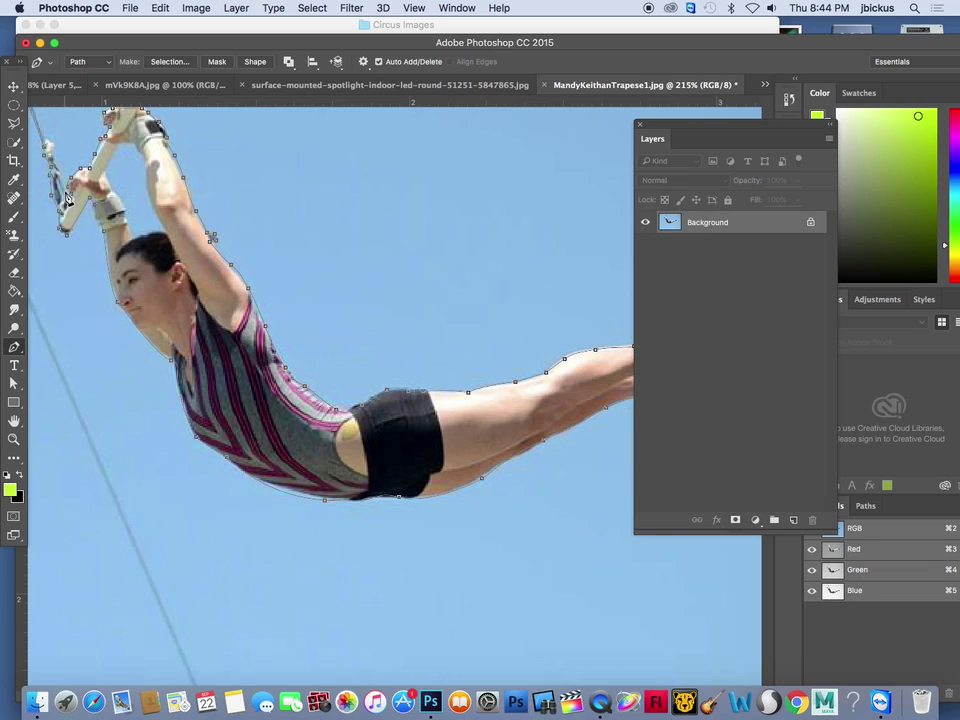
{"action": "mouse_move", "coordinate": [48, 140]}
{"action": "left_mouse_down"}
{"action": "mouse_move", "coordinate": [43, 123]}
{"action": "mouse_move", "coordinate": [49, 141]}
{"action": "left_mouse_up"}
{"action": "left_click", "coordinate": [51, 152]}
{"action": "left_click", "coordinate": [48, 141]}
Extend the path to the rope's top at the photo edge, cancelling the accidentally opened Preferences dialog
{"action": "scroll", "coordinate": [100, 105], "scroll_direction": "down", "scroll_amount": 5}
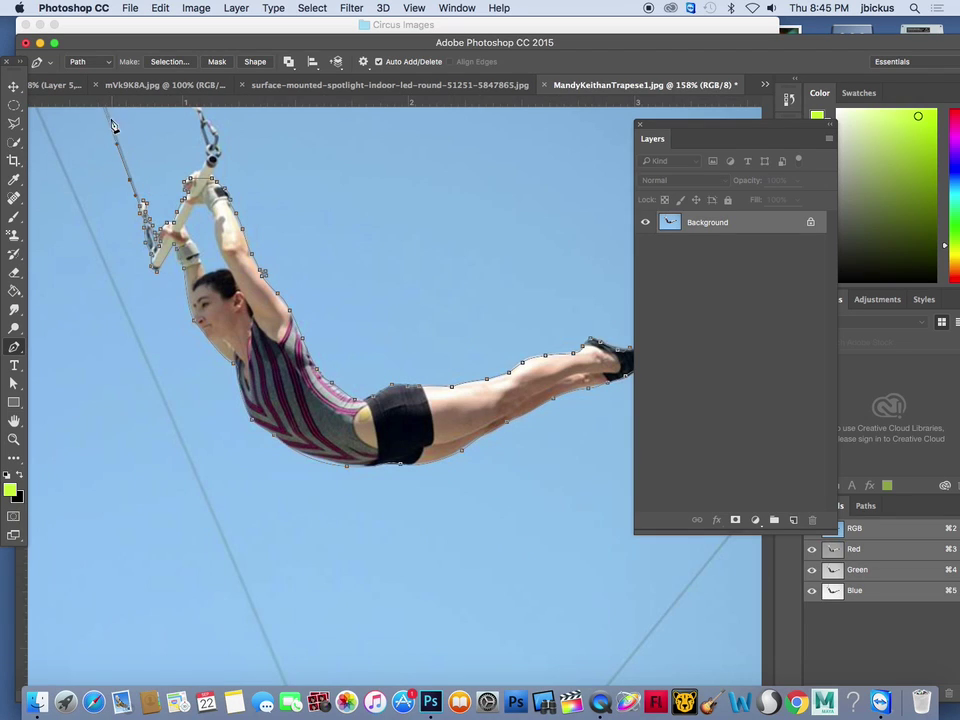
{"action": "left_click", "coordinate": [105, 115]}
{"action": "left_click", "coordinate": [105, 110]}
{"action": "left_click", "coordinate": [107, 113]}
{"action": "key", "text": "i"}
{"action": "double_click", "coordinate": [104, 101]}
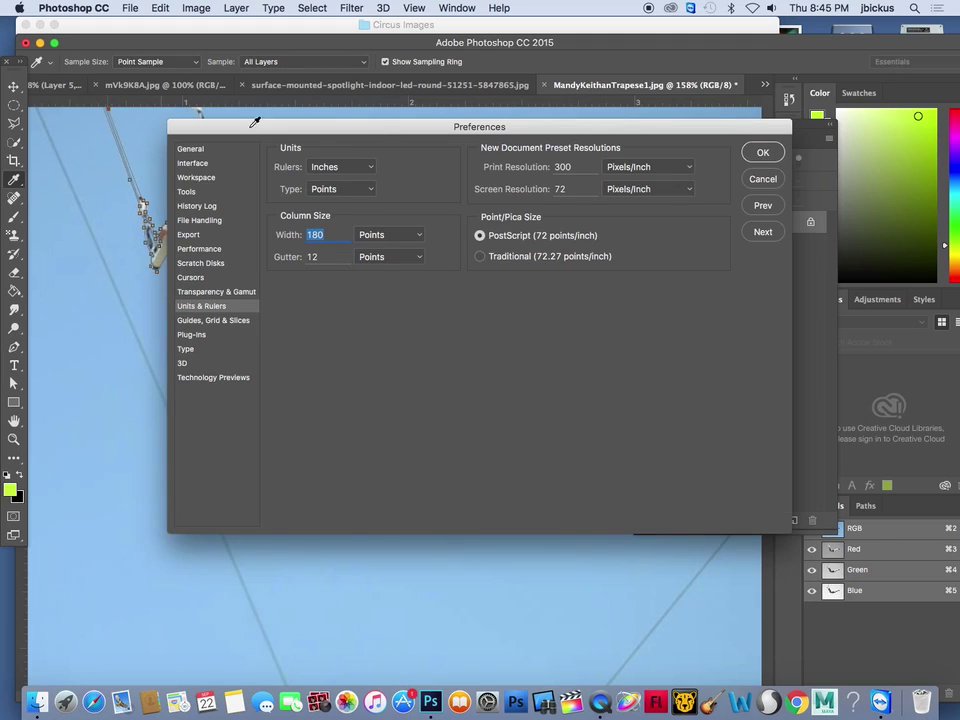
{"action": "left_click", "coordinate": [763, 179]}
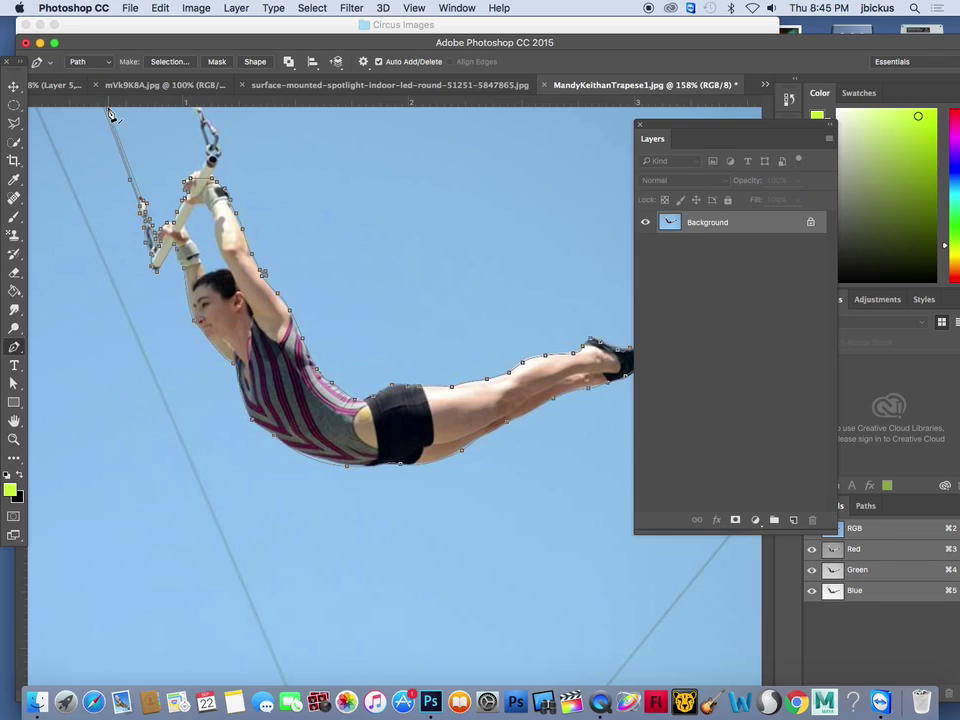
{"action": "scroll", "coordinate": [104, 108], "scroll_direction": "up", "scroll_amount": 2}
{"action": "scroll", "coordinate": [170, 168], "scroll_direction": "down", "scroll_amount": 4}
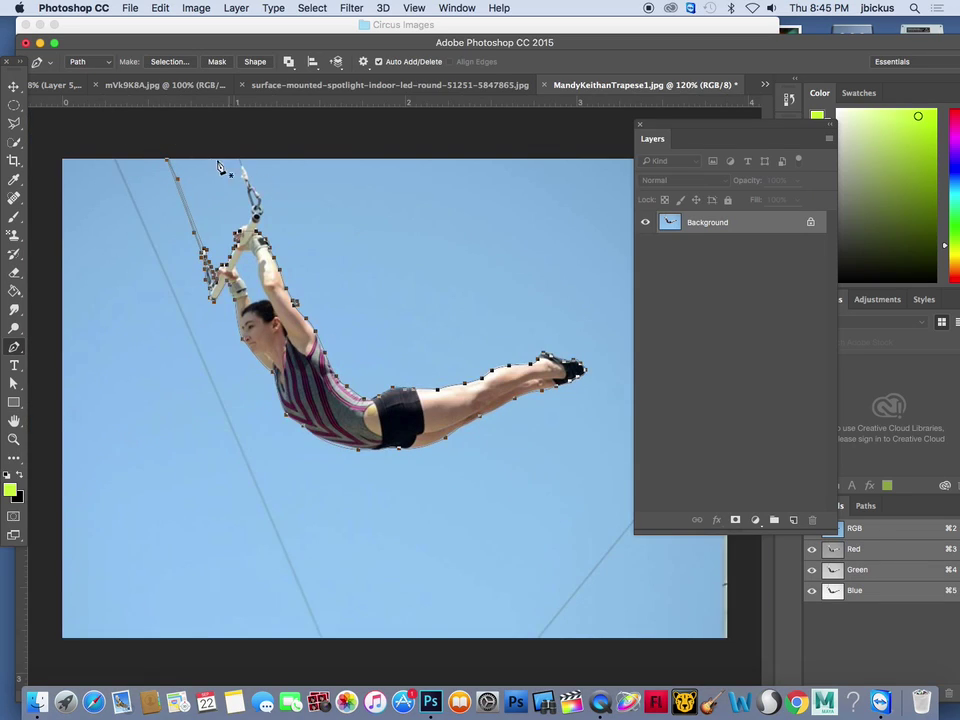
Convert the flyer's traced path into a selection with a 0-pixel feather radius
{"action": "right_click", "coordinate": [314, 331]}
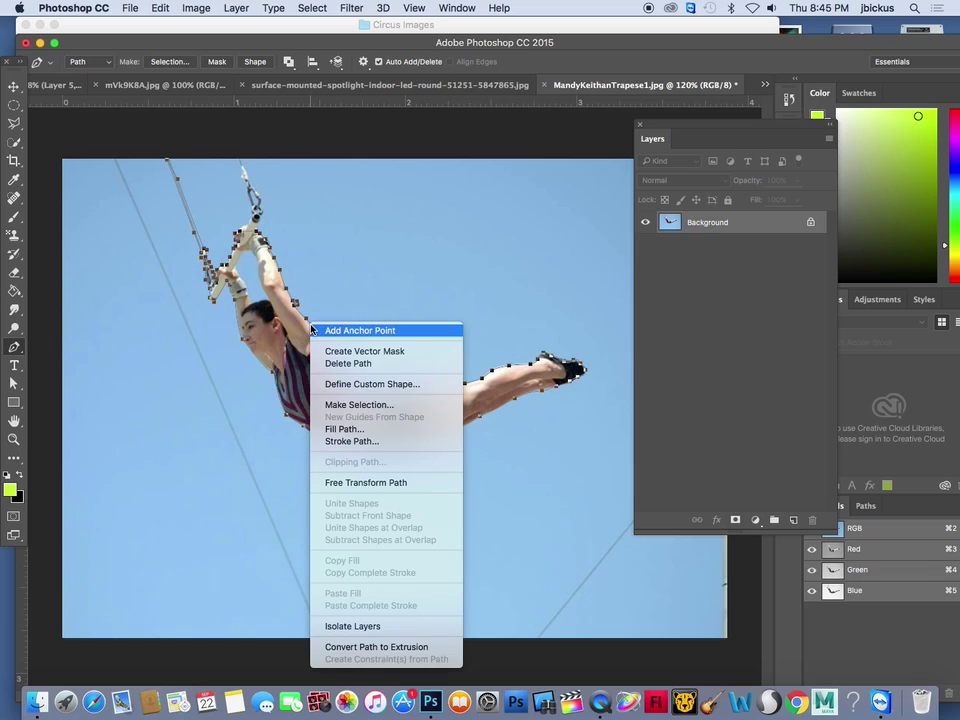
{"action": "left_click", "coordinate": [365, 405]}
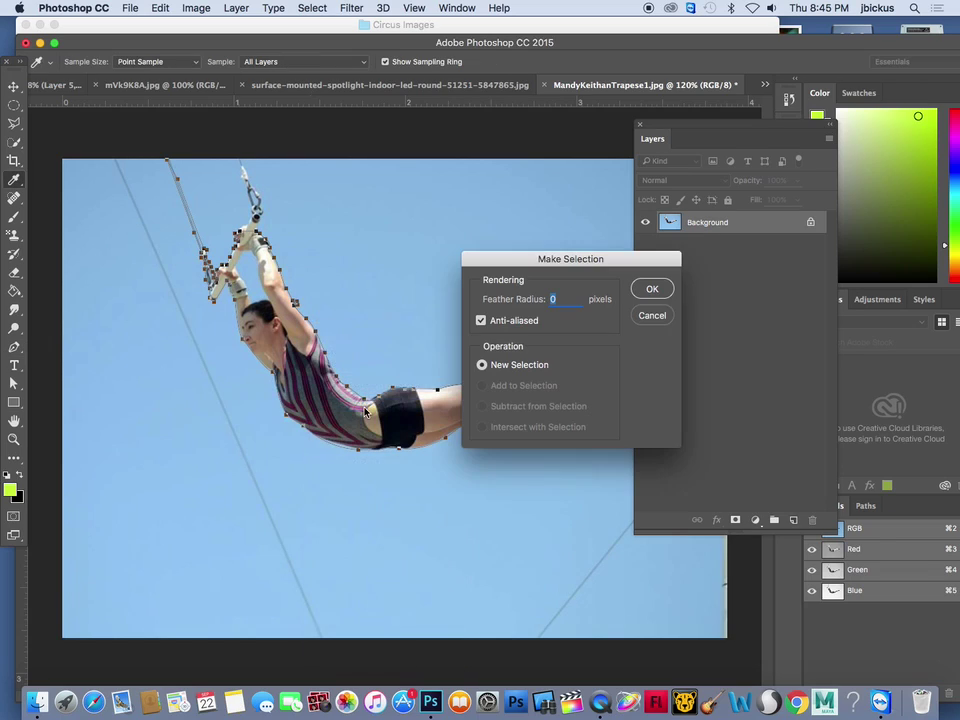
{"action": "left_click", "coordinate": [645, 291]}
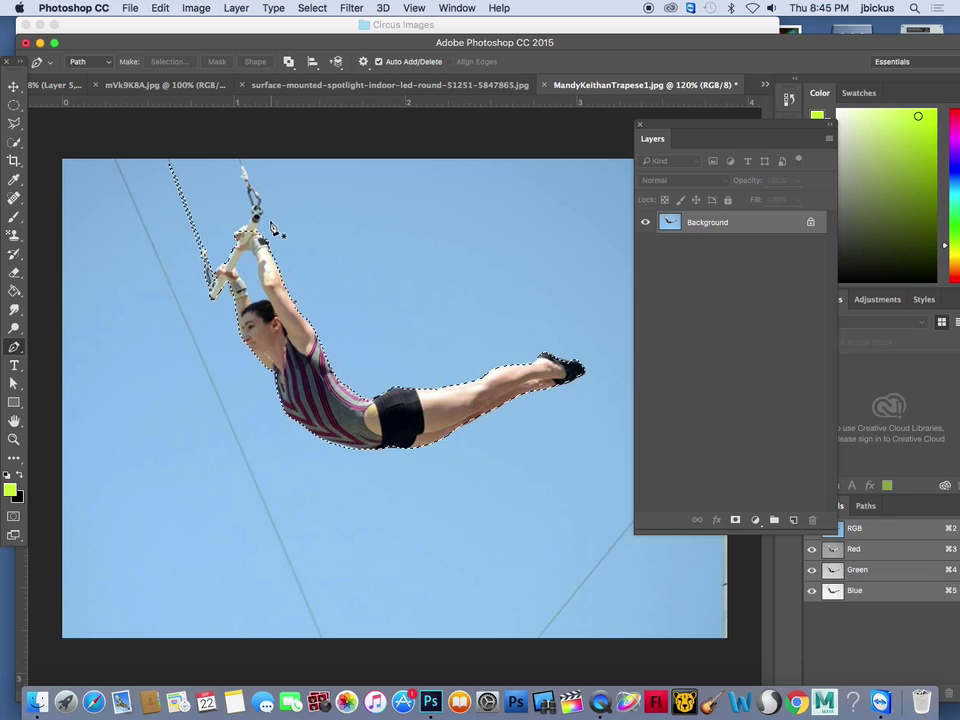
Add the trapeze ropes with Quick Selection, subtract extra sky, and copy the selected acrobat
{"action": "left_click", "coordinate": [14, 145]}
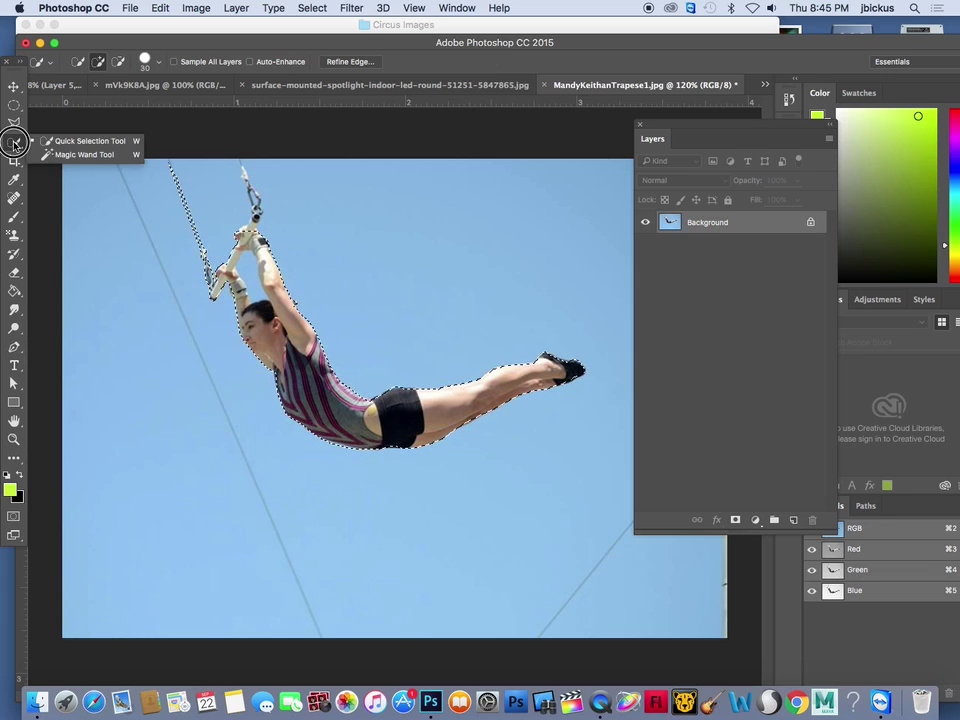
{"action": "left_click", "coordinate": [43, 141]}
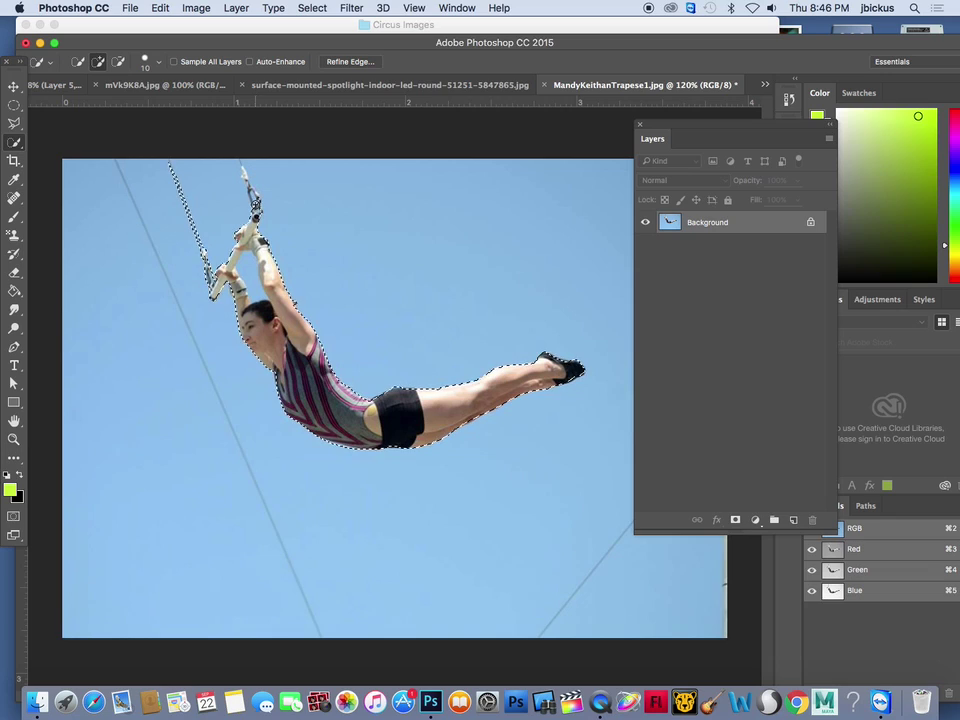
{"action": "left_click", "coordinate": [245, 179]}
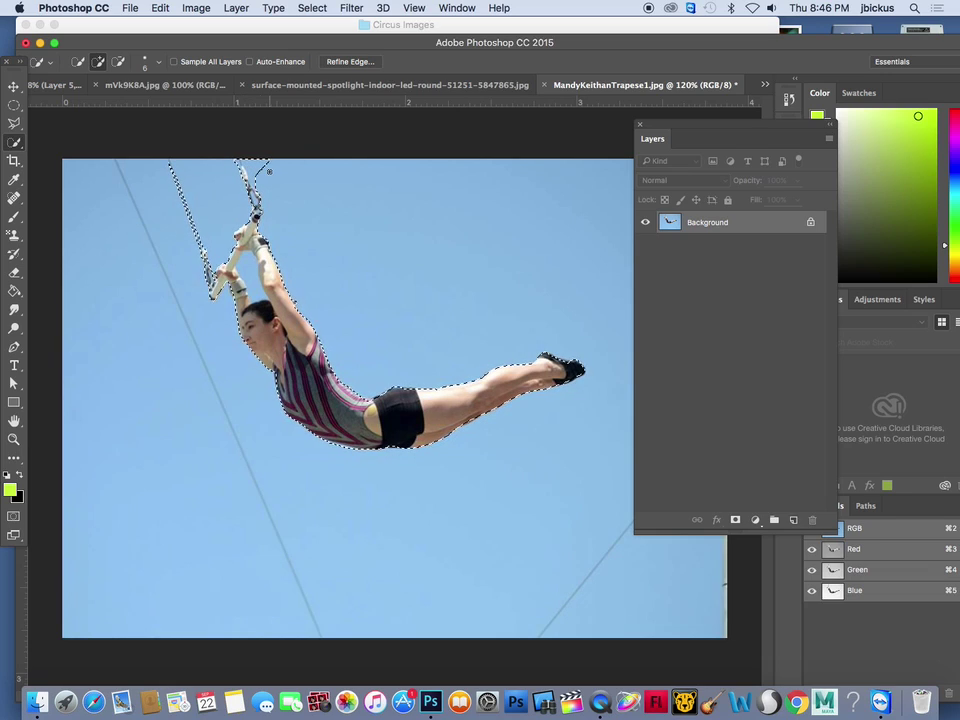
{"action": "key", "text": "alt"}
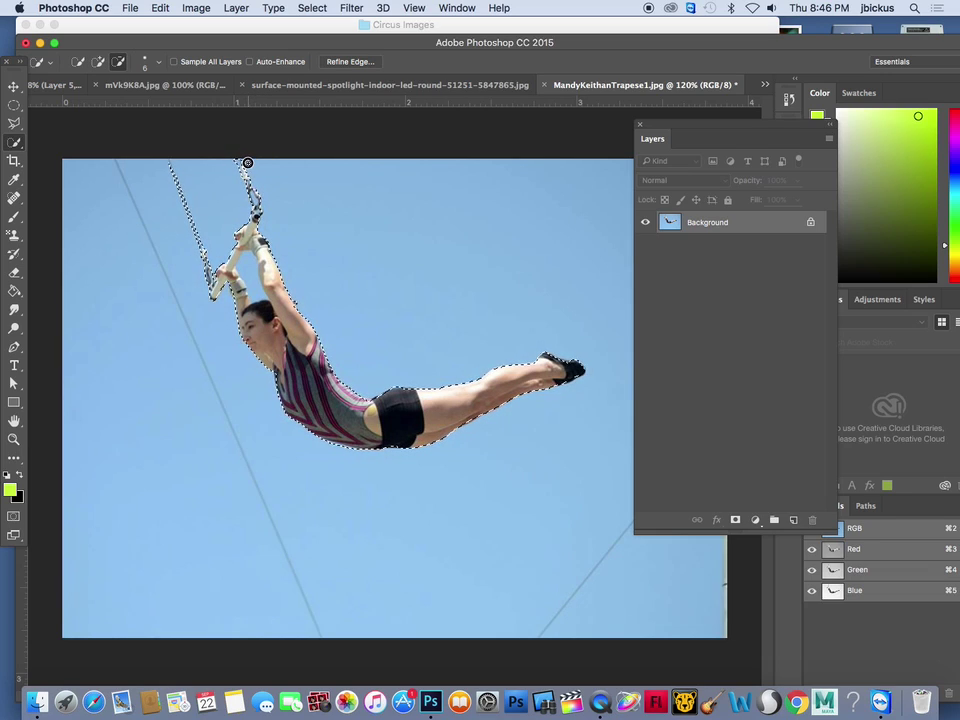
{"action": "left_click", "coordinate": [247, 162], "text": "alt"}
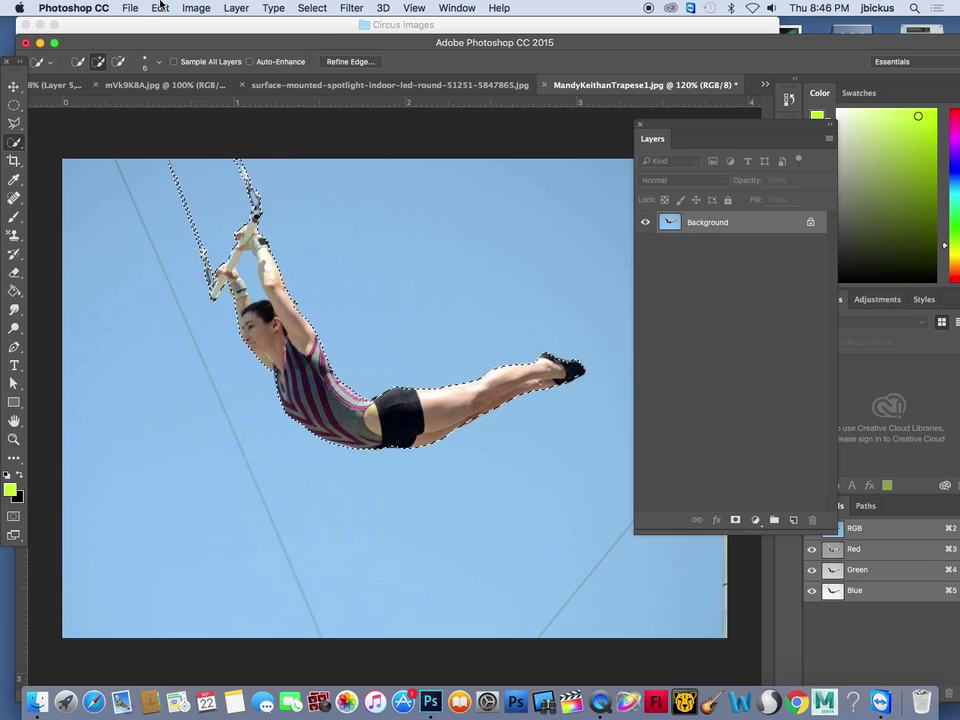
{"action": "left_click", "coordinate": [160, 8]}
{"action": "left_click", "coordinate": [193, 113]}
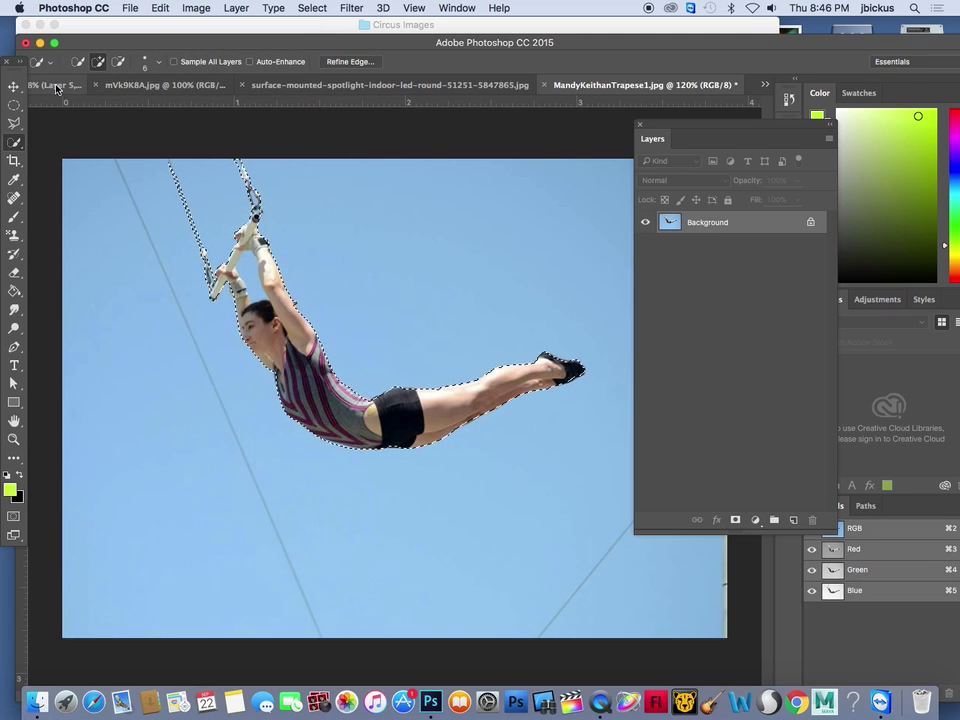
Paste the trapeze artist into SURREAL CIRCUS.psd as Layer 6 and resize it
{"action": "left_click", "coordinate": [59, 88]}
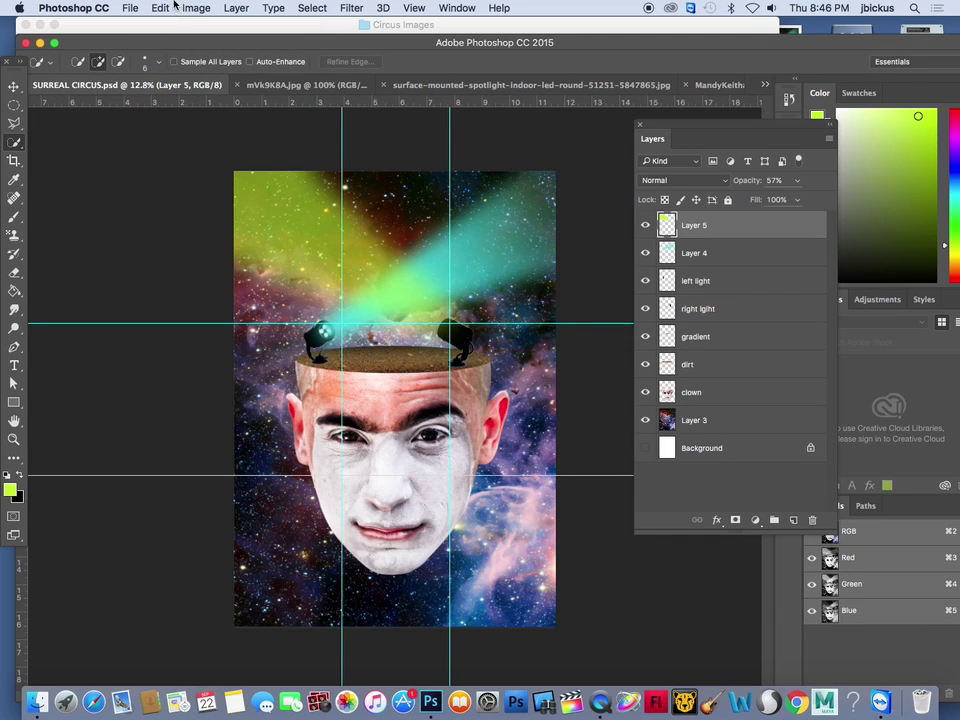
{"action": "left_click", "coordinate": [165, 8]}
{"action": "left_click", "coordinate": [186, 137]}
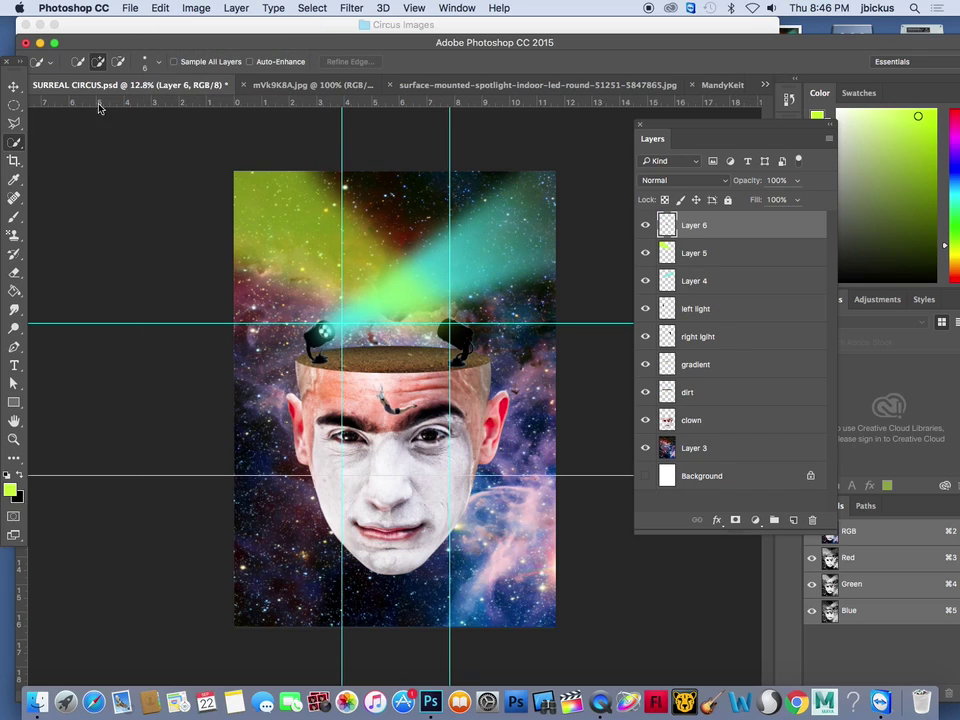
{"action": "left_click", "coordinate": [15, 86]}
{"action": "left_click_drag", "start_coordinate": [417, 383], "coordinate": [586, 265]}
{"action": "left_click_drag", "start_coordinate": [373, 415], "coordinate": [319, 449]}
{"action": "key", "text": "Return"}
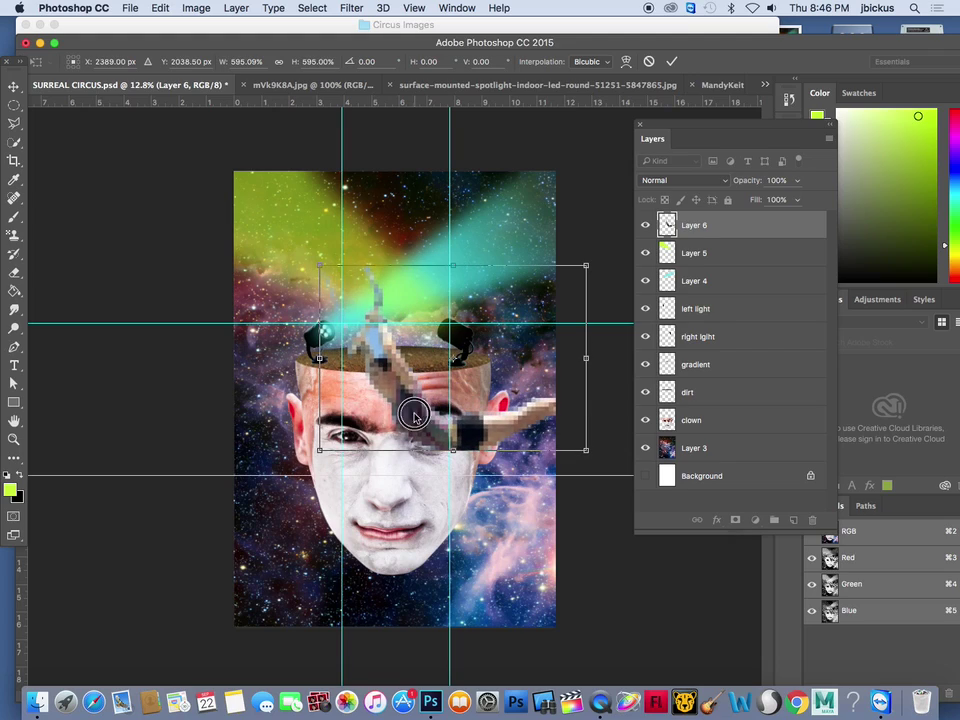
Move the trapeze artist up into the sky and scale it to about 58.56%
{"action": "mouse_move", "coordinate": [14, 142]}
{"action": "left_mouse_down"}
{"action": "mouse_move", "coordinate": [45, 107]}
{"action": "mouse_move", "coordinate": [60, 107]}
{"action": "left_mouse_up"}
{"action": "left_click", "coordinate": [374, 346]}
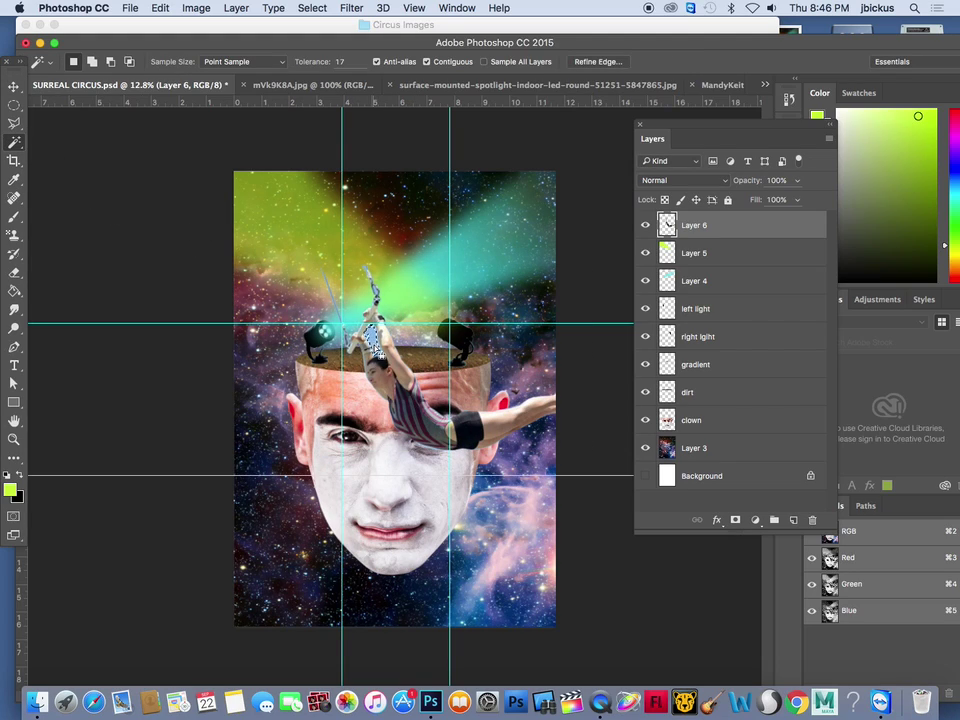
{"action": "key", "text": "v"}
{"action": "left_click_drag", "start_coordinate": [381, 365], "coordinate": [336, 234]}
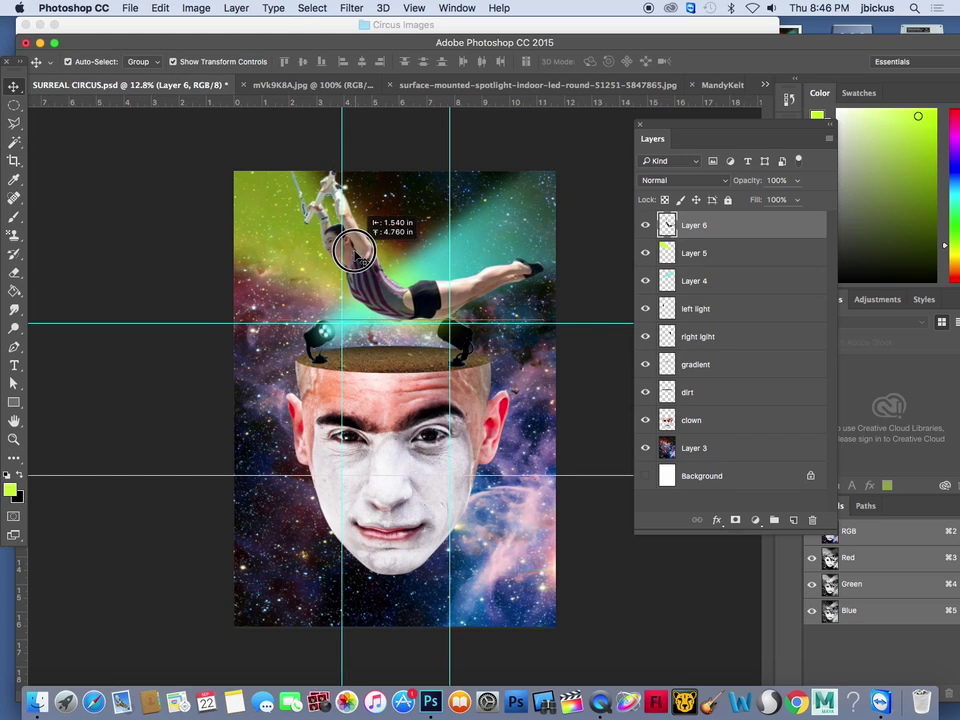
{"action": "left_click_drag", "start_coordinate": [275, 132], "coordinate": [386, 210]}
{"action": "left_click_drag", "start_coordinate": [423, 258], "coordinate": [416, 232]}
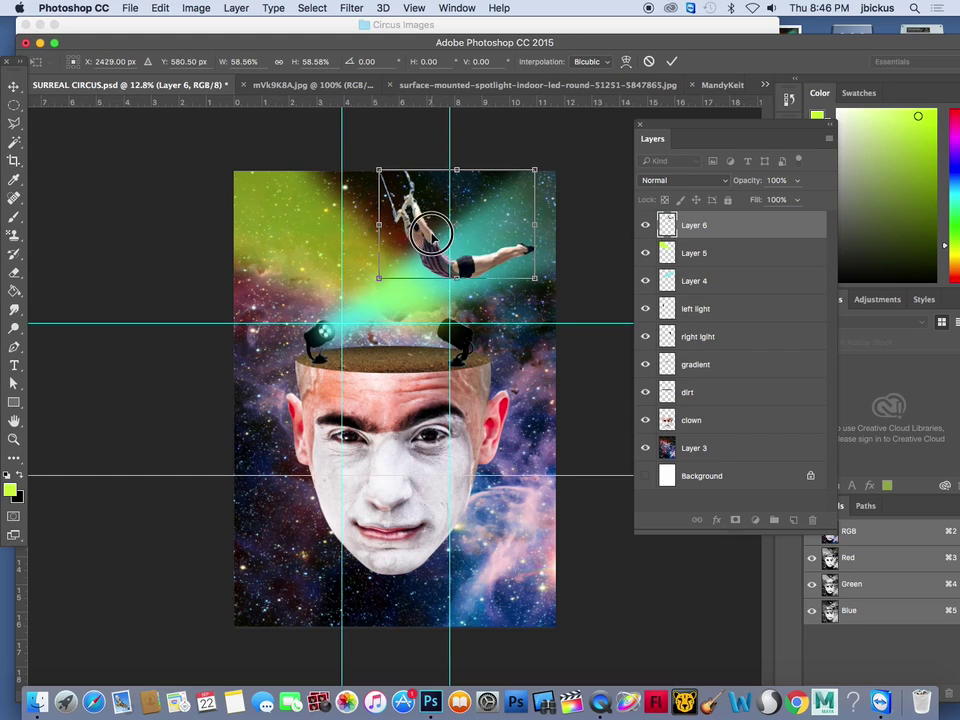
{"action": "key", "text": "Return"}
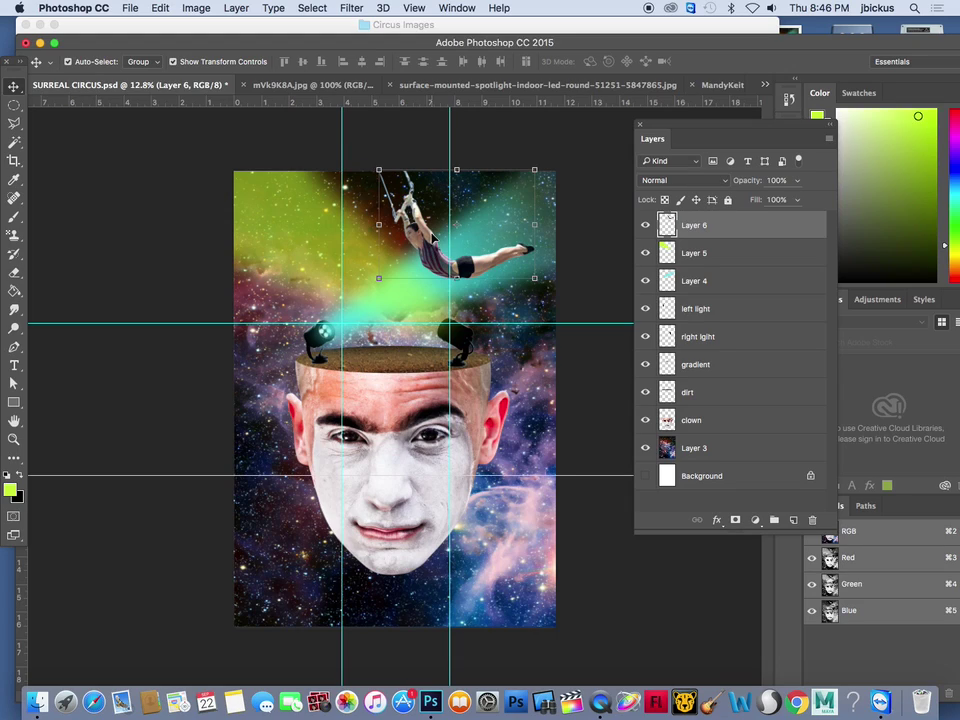
Quick Look preview divine_blackswans2.jpg and Shrine_Circus_Spotlight1.jpg in the Circus Images folder
{"action": "left_click", "coordinate": [340, 27]}
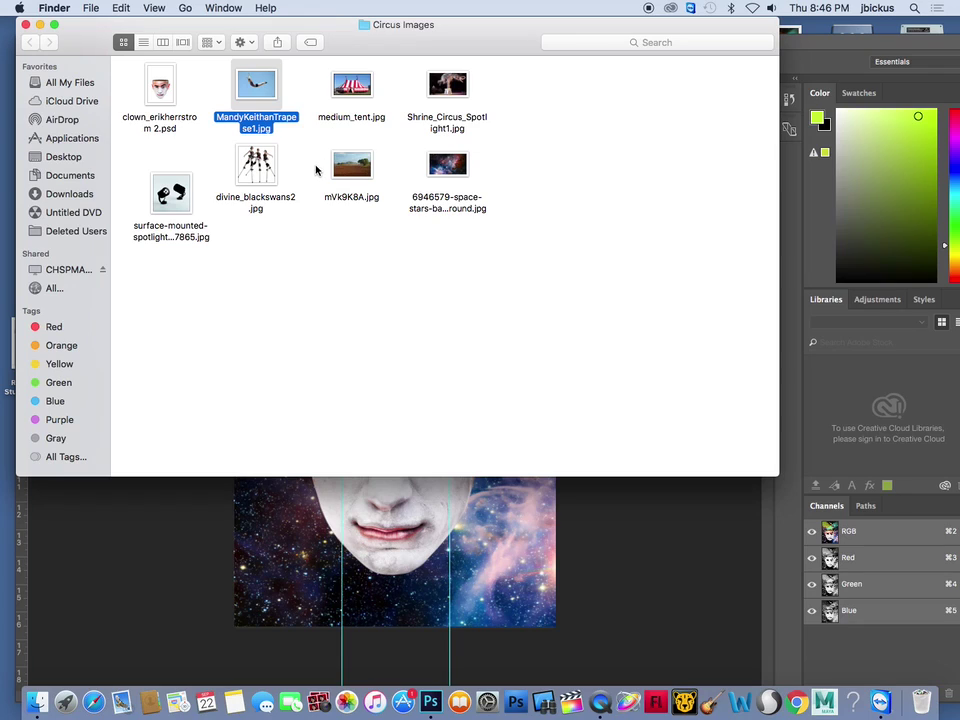
{"action": "left_click", "coordinate": [248, 170]}
{"action": "key", "text": "space"}
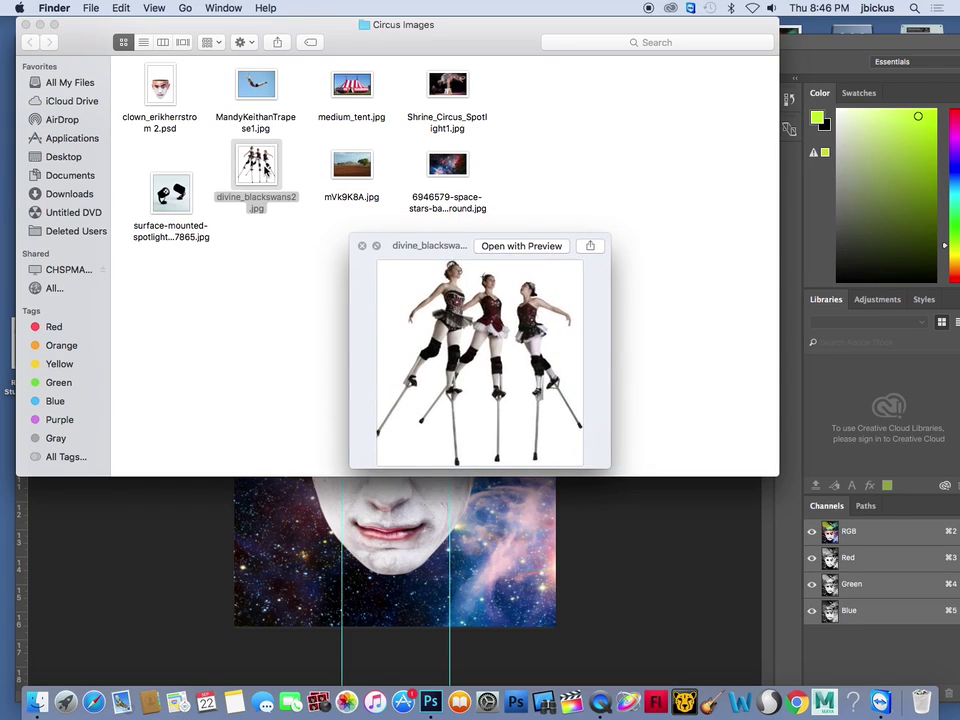
{"action": "key", "text": "space"}
{"action": "left_click", "coordinate": [447, 88]}
{"action": "key", "text": "space"}
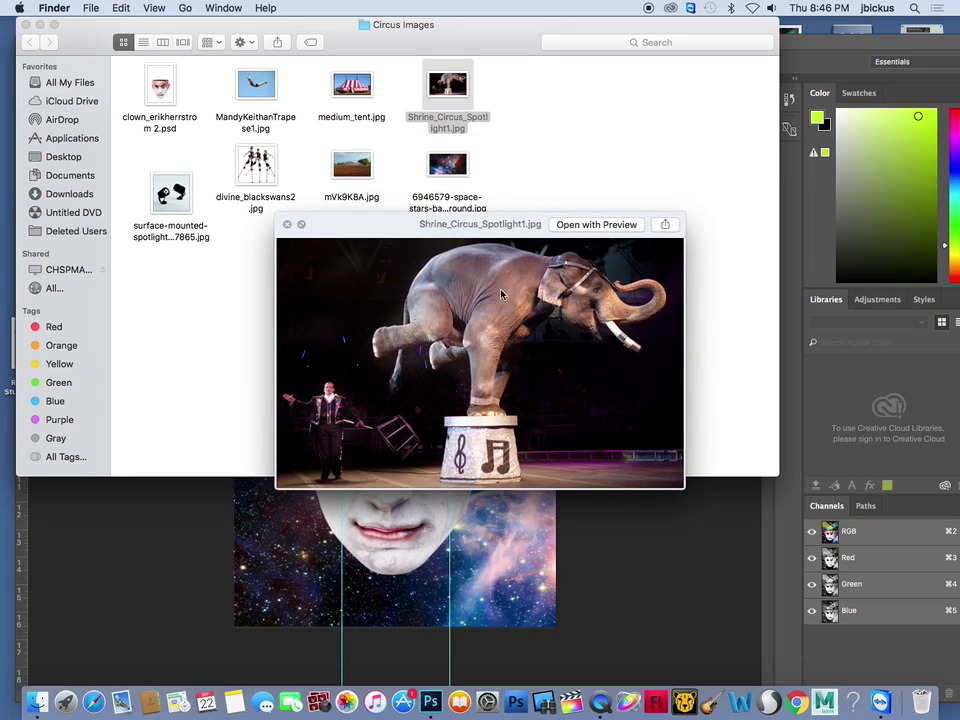
{"action": "key", "text": "space"}
Preview medium_tent.jpg and open it in Photoshop
{"action": "left_click", "coordinate": [361, 88]}
{"action": "key", "text": "space"}
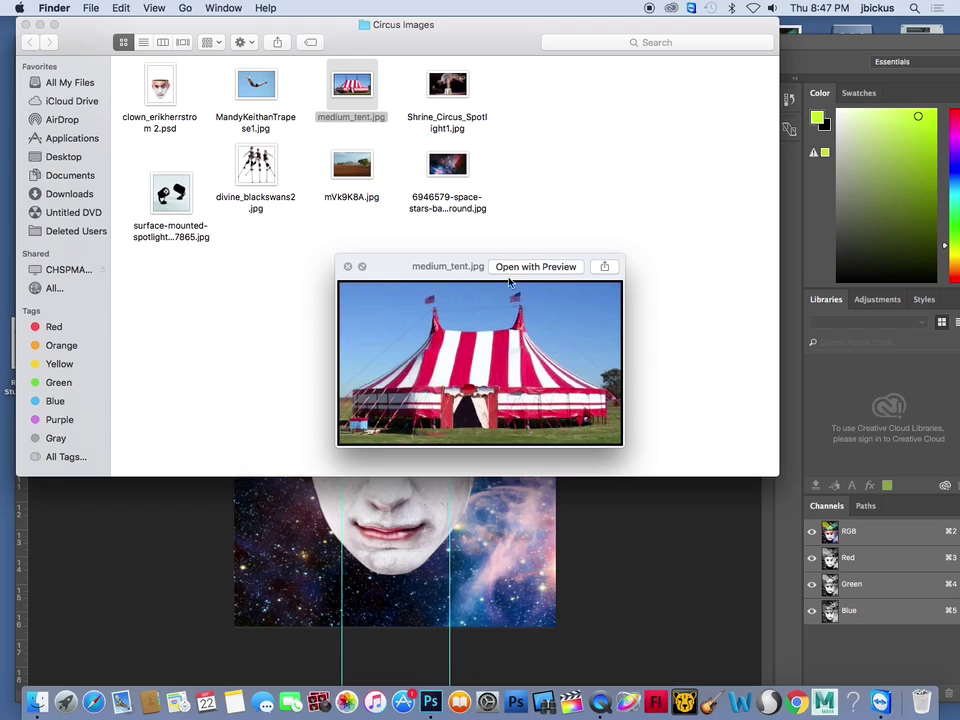
{"action": "key", "text": "space"}
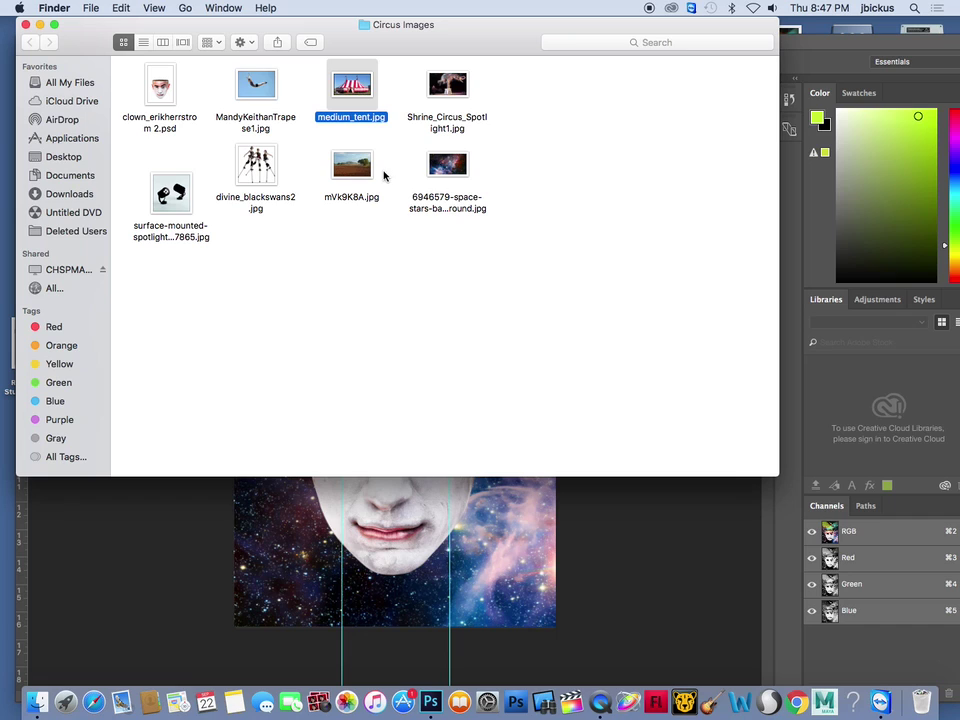
{"action": "left_click_drag", "start_coordinate": [351, 85], "coordinate": [430, 702]}
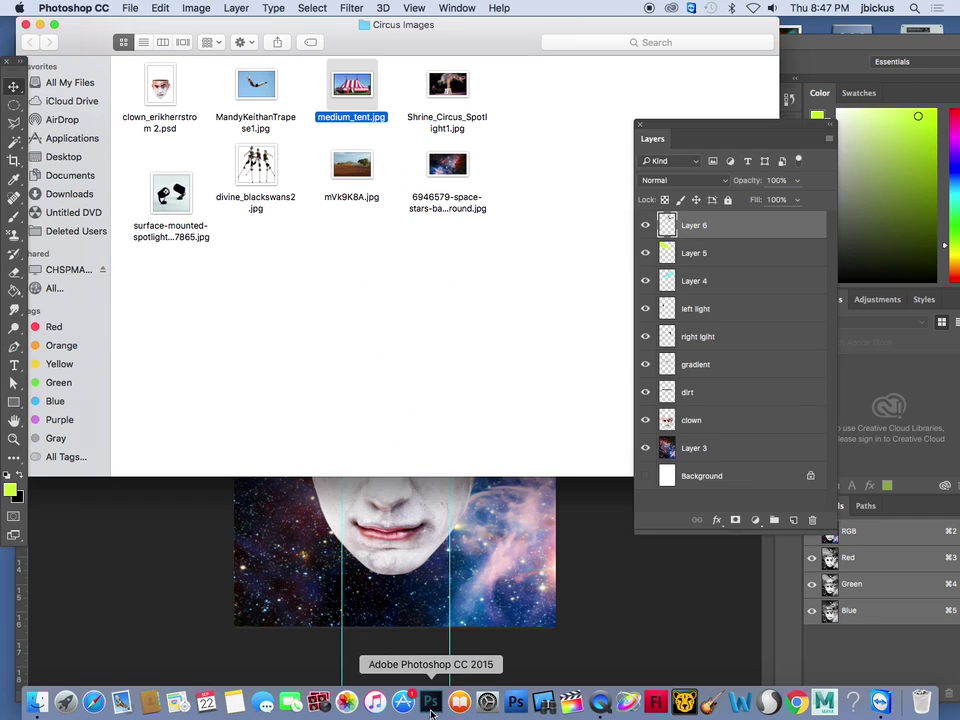
Quick-select the sky to the left of the tent along the roof edge
{"action": "scroll", "coordinate": [414, 362], "scroll_direction": "up", "scroll_amount": 5}
{"action": "scroll", "coordinate": [414, 362], "scroll_direction": "down", "scroll_amount": 3}
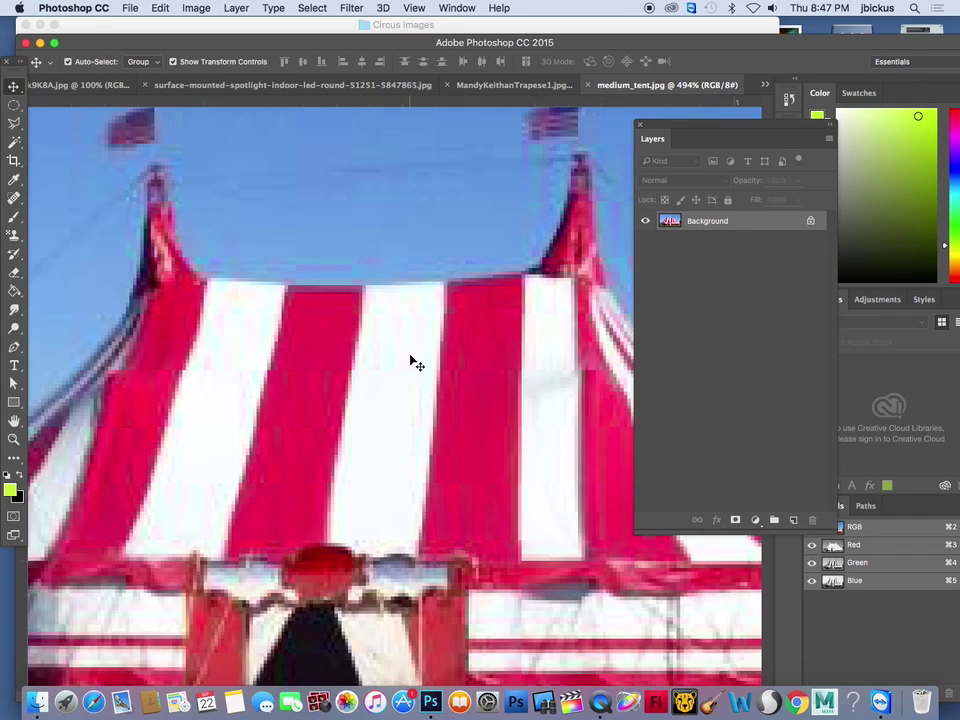
{"action": "left_click", "coordinate": [14, 123]}
{"action": "mouse_move", "coordinate": [14, 123]}
{"action": "left_mouse_down"}
{"action": "mouse_move", "coordinate": [14, 146]}
{"action": "mouse_move", "coordinate": [42, 146]}
{"action": "left_mouse_up"}
{"action": "mouse_move", "coordinate": [159, 390]}
{"action": "left_mouse_down"}
{"action": "mouse_move", "coordinate": [133, 379]}
{"action": "mouse_move", "coordinate": [180, 428]}
{"action": "left_mouse_up"}
{"action": "left_click_drag", "start_coordinate": [92, 463], "coordinate": [175, 439]}
Extend the sky selection around the peaks and flags, subtracting ground at the base
{"action": "left_click_drag", "start_coordinate": [375, 298], "coordinate": [358, 279]}
{"action": "left_click_drag", "start_coordinate": [289, 274], "coordinate": [275, 245]}
{"action": "left_click_drag", "start_coordinate": [521, 236], "coordinate": [542, 271]}
{"action": "left_click_drag", "start_coordinate": [493, 306], "coordinate": [493, 264]}
{"action": "scroll", "coordinate": [545, 445], "scroll_direction": "down", "scroll_amount": 6}
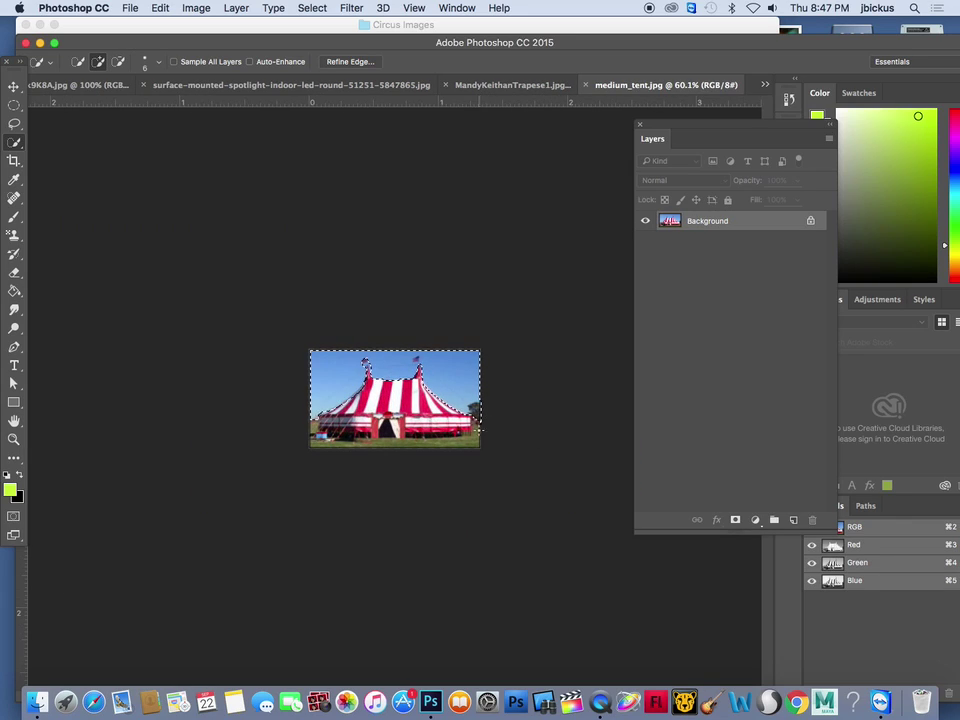
{"action": "mouse_move", "coordinate": [476, 440]}
{"action": "left_mouse_down"}
{"action": "mouse_move", "coordinate": [328, 446]}
{"action": "mouse_move", "coordinate": [308, 429]}
{"action": "mouse_move", "coordinate": [312, 416]}
{"action": "mouse_move", "coordinate": [491, 429]}
{"action": "left_mouse_up"}
{"action": "key", "text": "alt"}
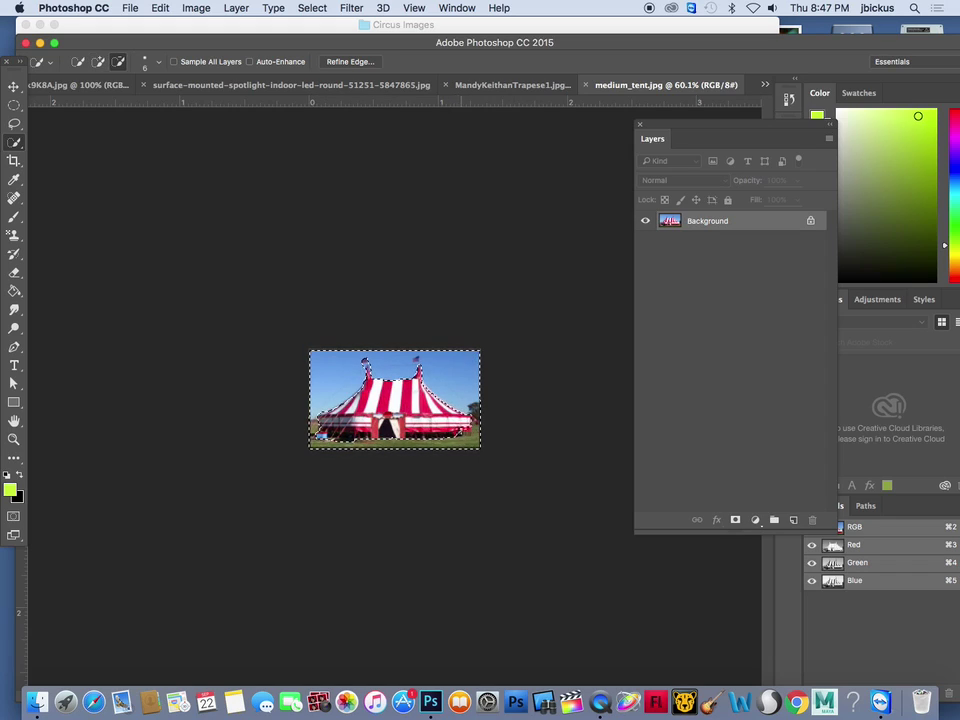
{"action": "left_click_drag", "start_coordinate": [463, 431], "coordinate": [457, 427]}
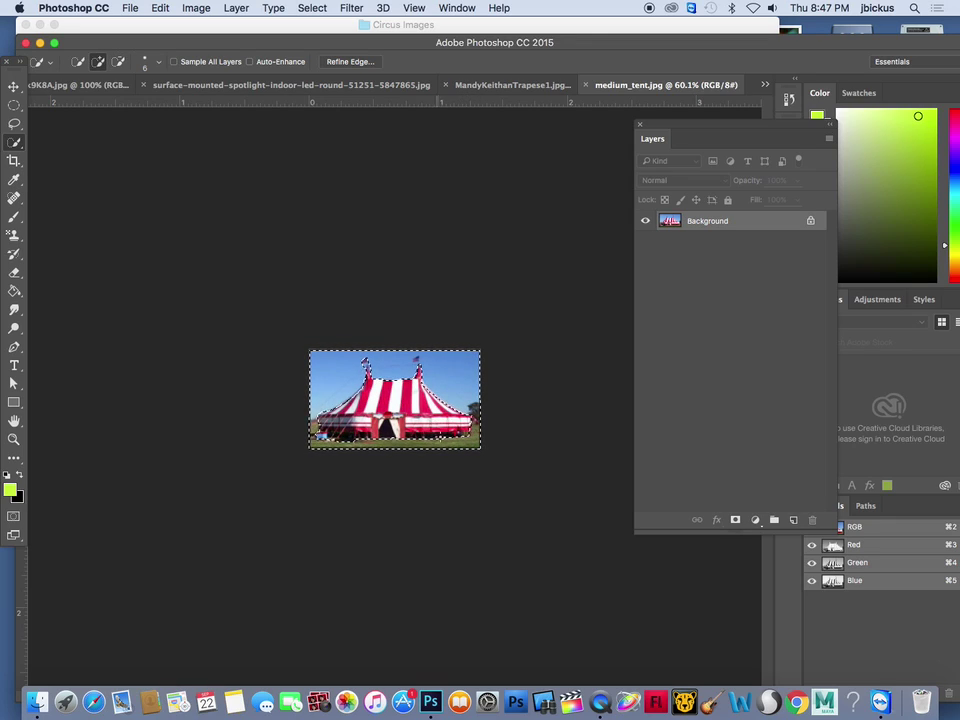
Close the mVk9K8A.jpg field photo
{"action": "left_click", "coordinate": [60, 85]}
{"action": "left_click_drag", "start_coordinate": [150, 26], "coordinate": [334, 196]}
{"action": "left_click", "coordinate": [33, 88]}
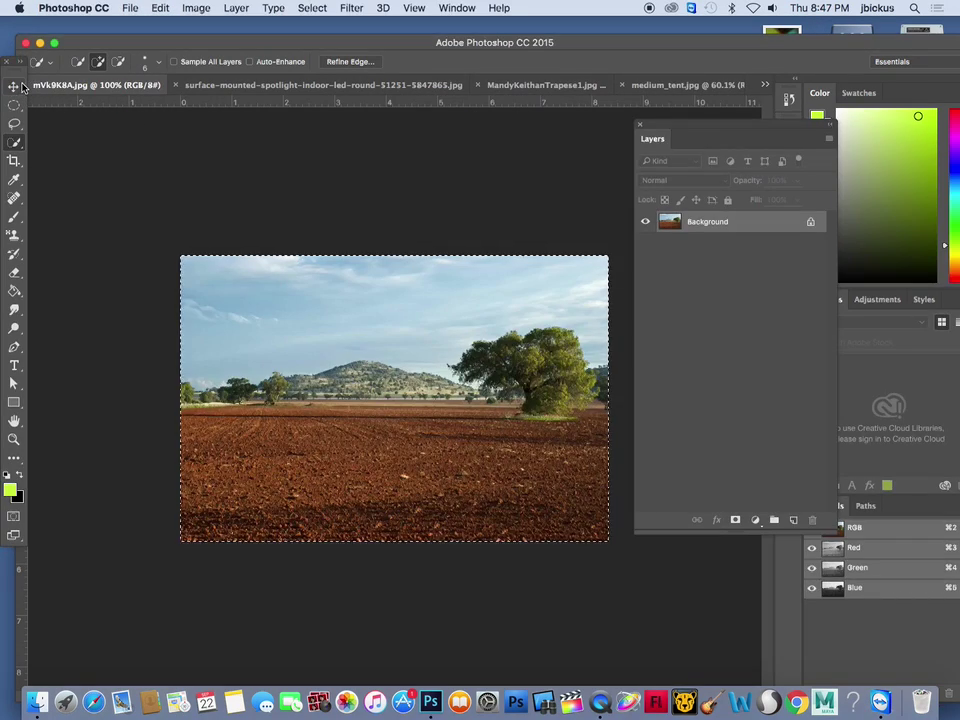
{"action": "left_click_drag", "start_coordinate": [81, 41], "coordinate": [107, 36]}
{"action": "left_click", "coordinate": [50, 80]}
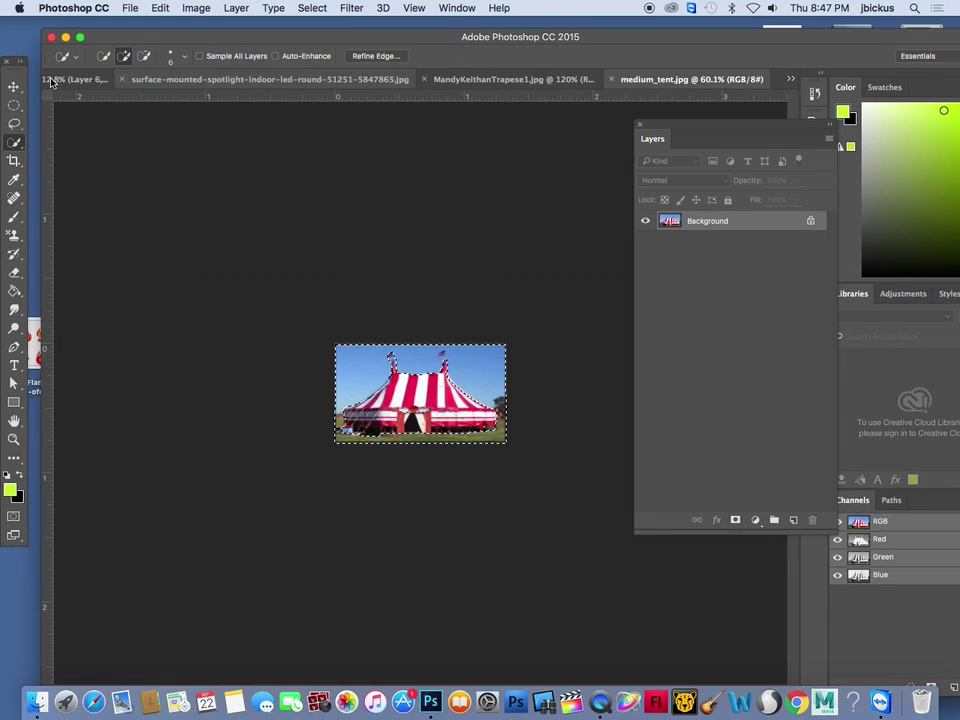
Test-drag the tent into SURREAL CIRCUS, undo it, and return to medium_tent.jpg
{"action": "left_click", "coordinate": [321, 79]}
{"action": "left_click", "coordinate": [107, 78]}
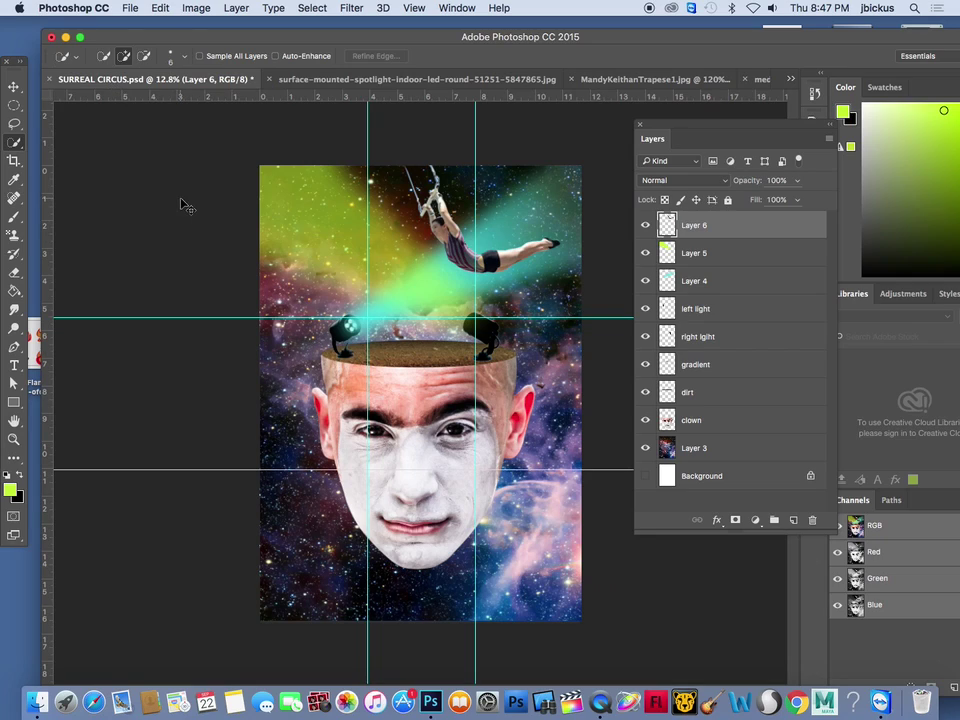
{"action": "left_click_drag", "start_coordinate": [181, 205], "coordinate": [196, 205]}
{"action": "key", "text": "super+z"}
{"action": "left_click", "coordinate": [628, 80]}
{"action": "left_click", "coordinate": [376, 79]}
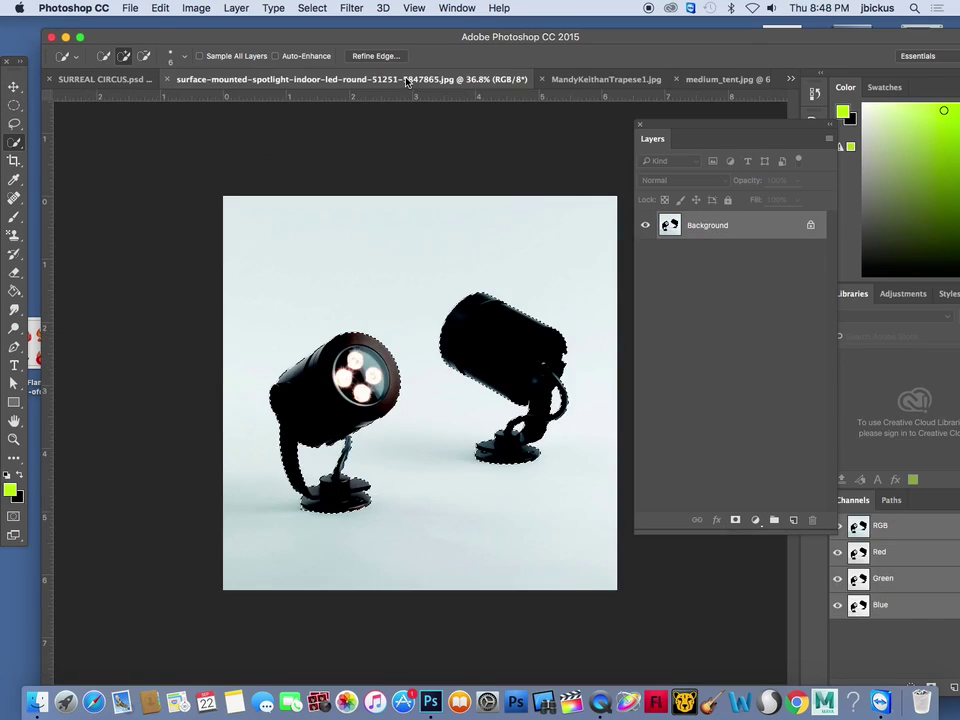
{"action": "left_click", "coordinate": [773, 79]}
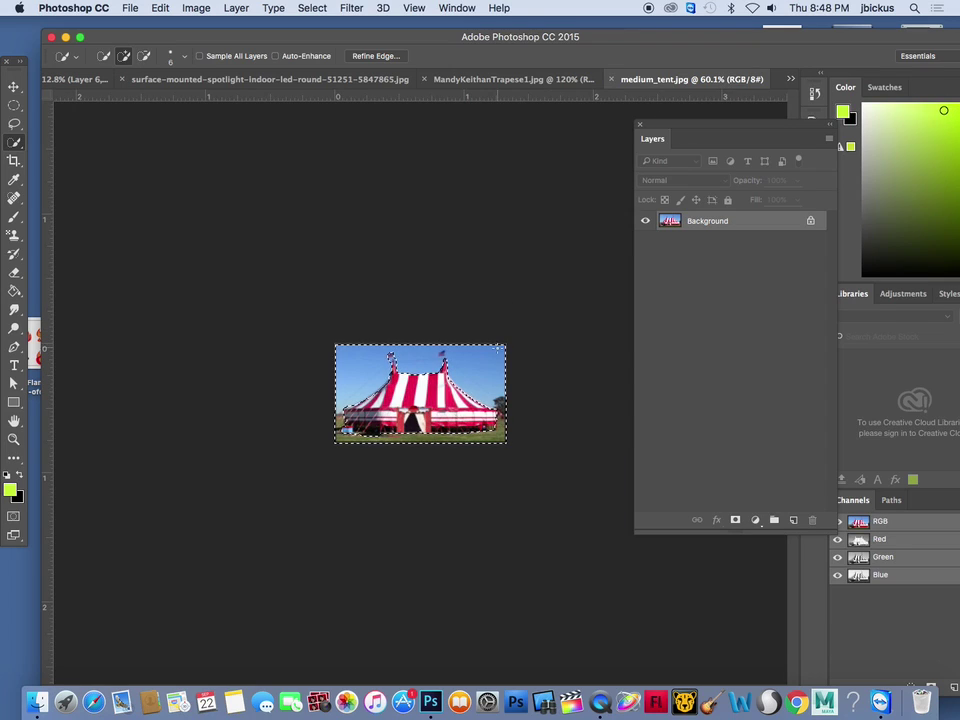
{"action": "left_click", "coordinate": [312, 8]}
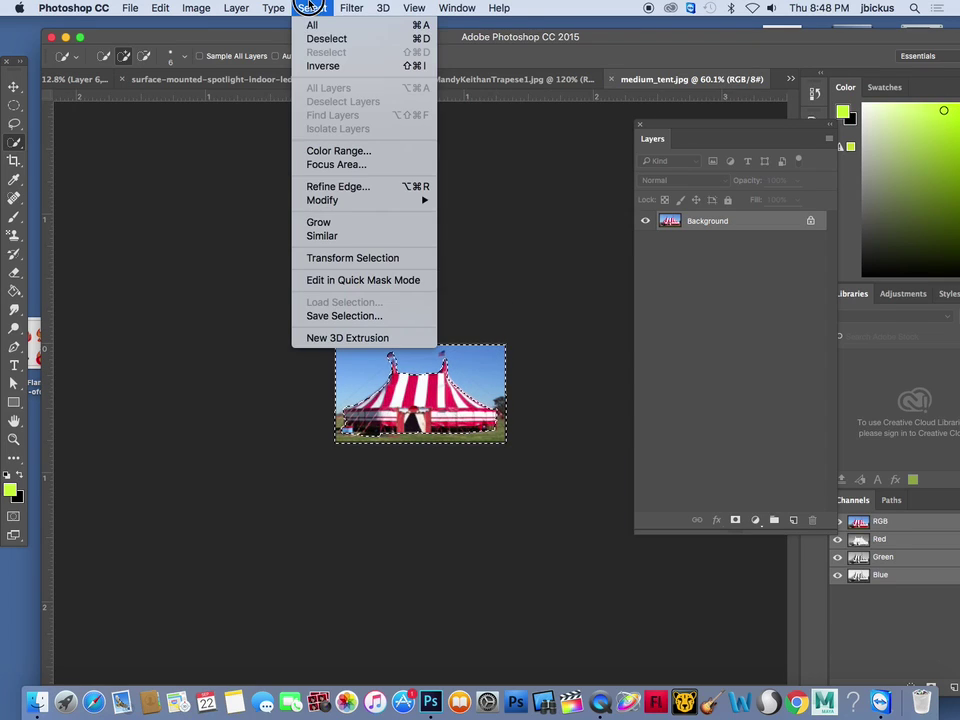
Invert the selection, copy the tent, and paste it into SURREAL CIRCUS.psd
{"action": "left_click", "coordinate": [322, 66]}
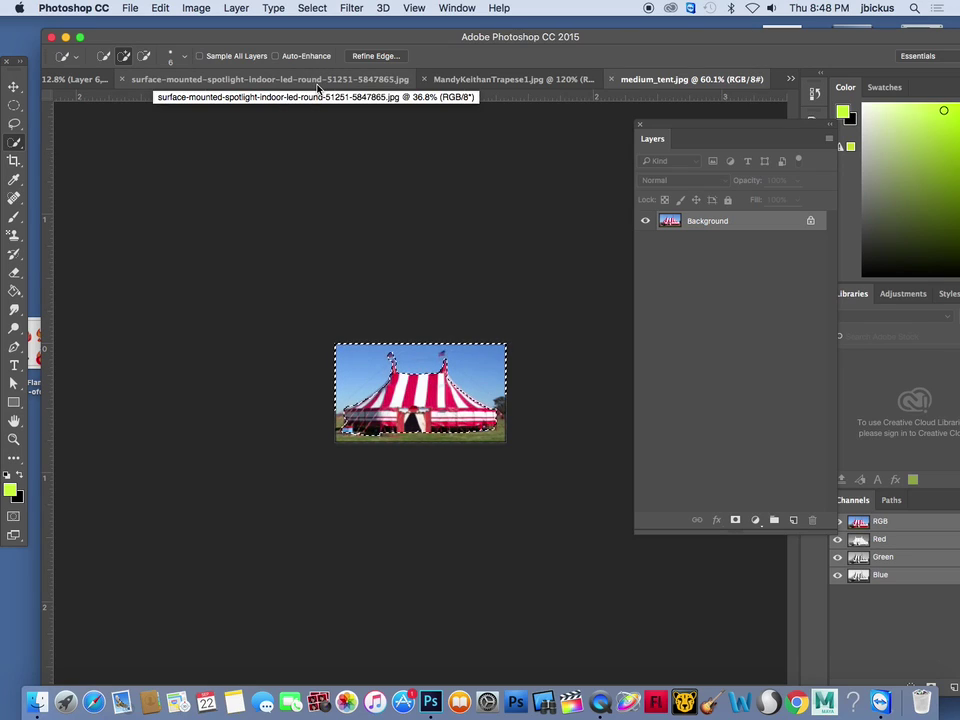
{"action": "left_click", "coordinate": [160, 8]}
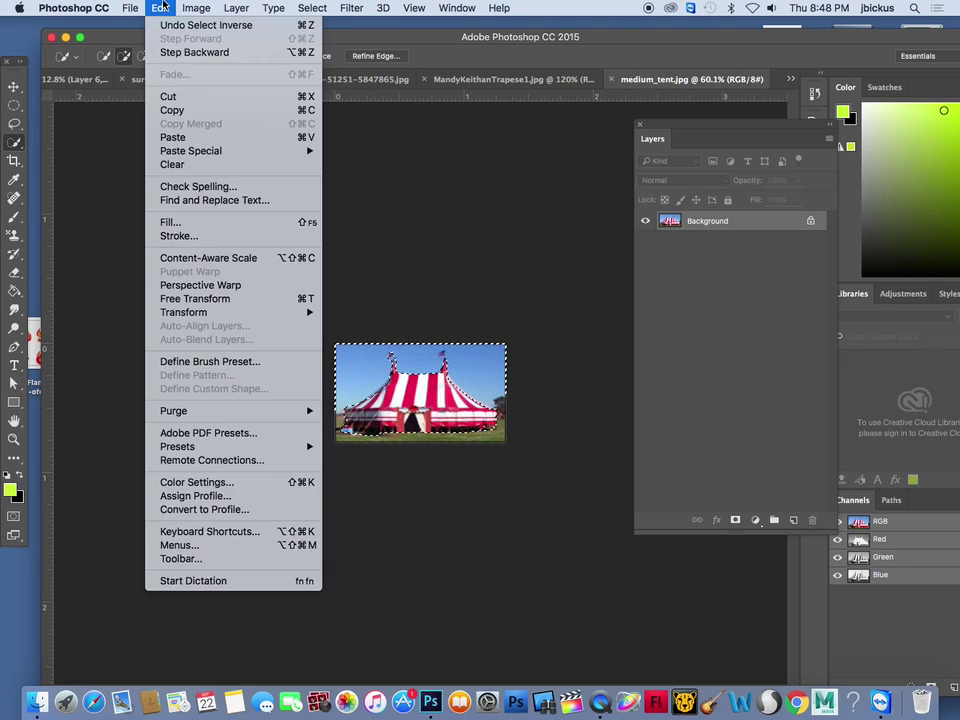
{"action": "left_click", "coordinate": [172, 110]}
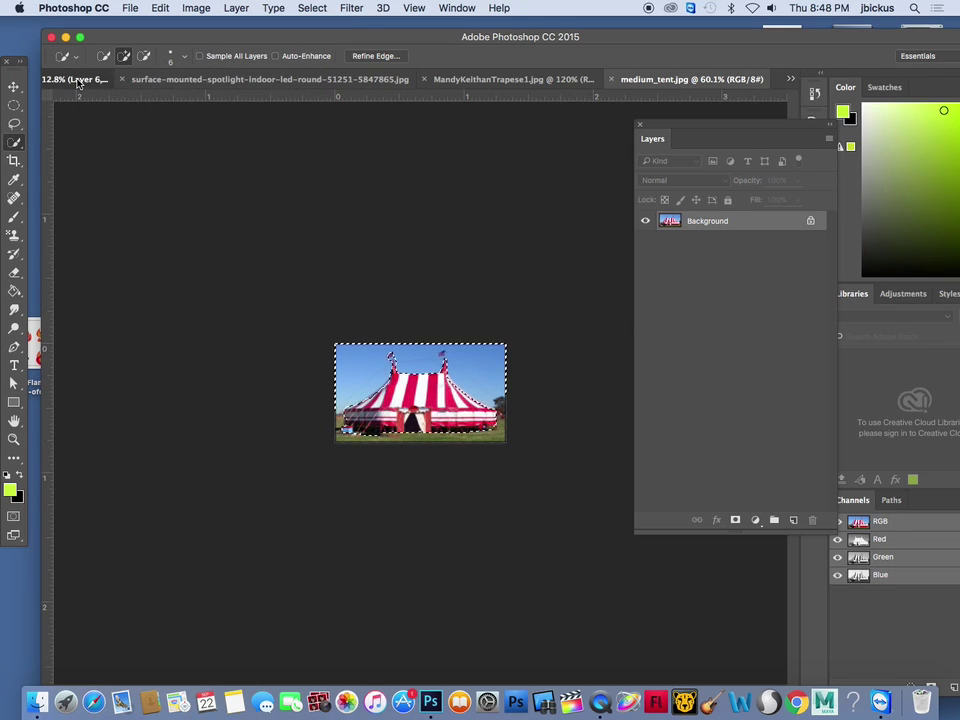
{"action": "left_click", "coordinate": [88, 79]}
{"action": "left_click", "coordinate": [160, 8]}
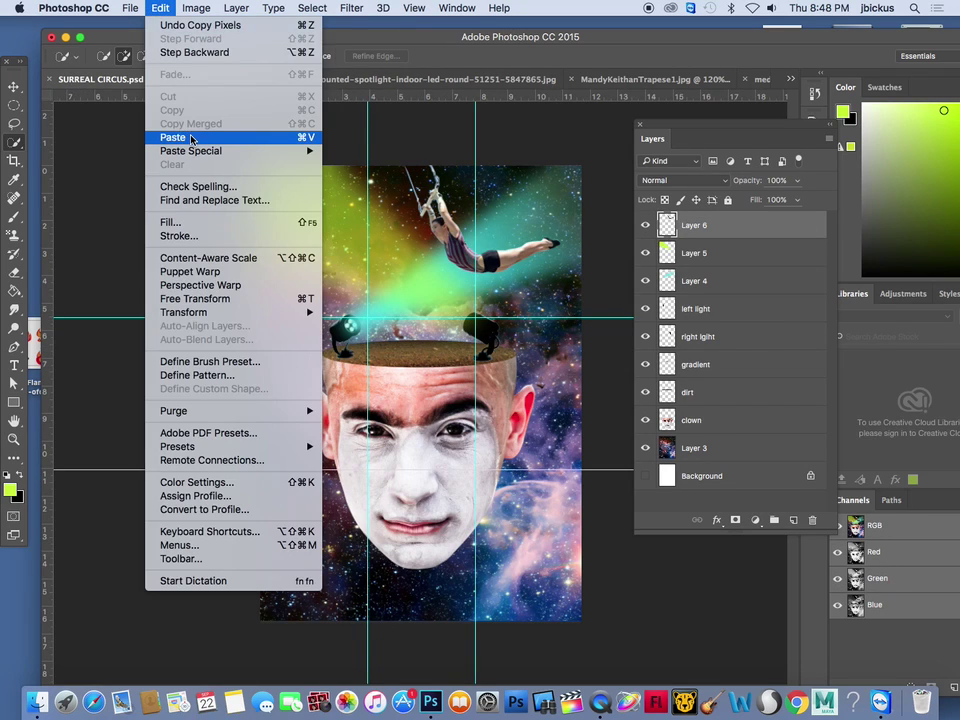
{"action": "left_click", "coordinate": [189, 135]}
Free Transform the pasted tent to stretch it over the head
{"action": "left_click", "coordinate": [14, 92]}
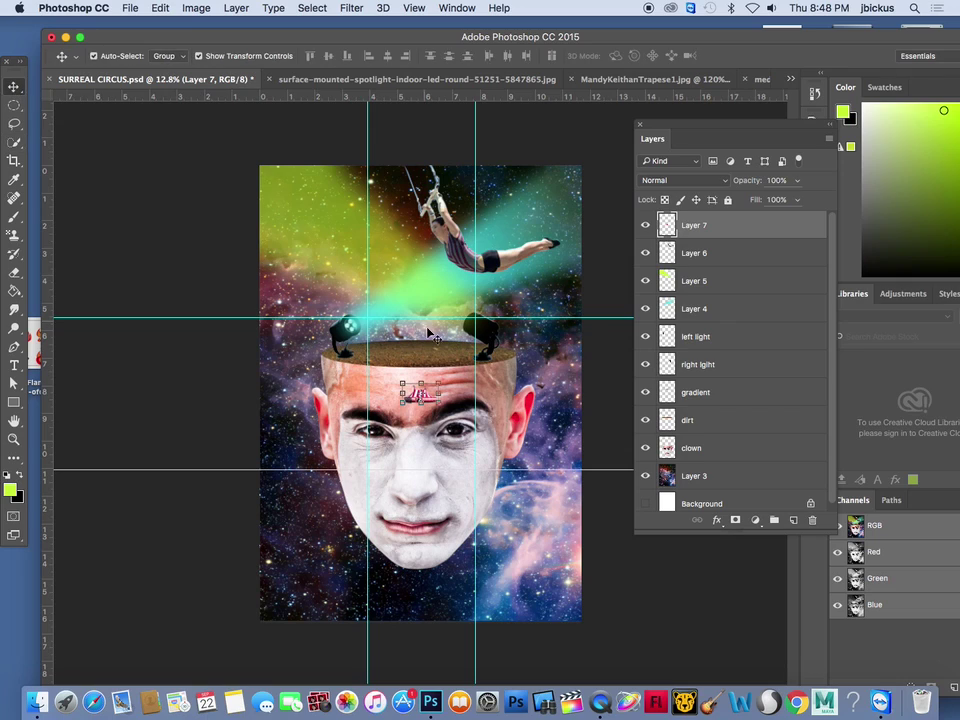
{"action": "key", "text": "ctrl+t"}
{"action": "left_click_drag", "start_coordinate": [437, 389], "coordinate": [573, 232]}
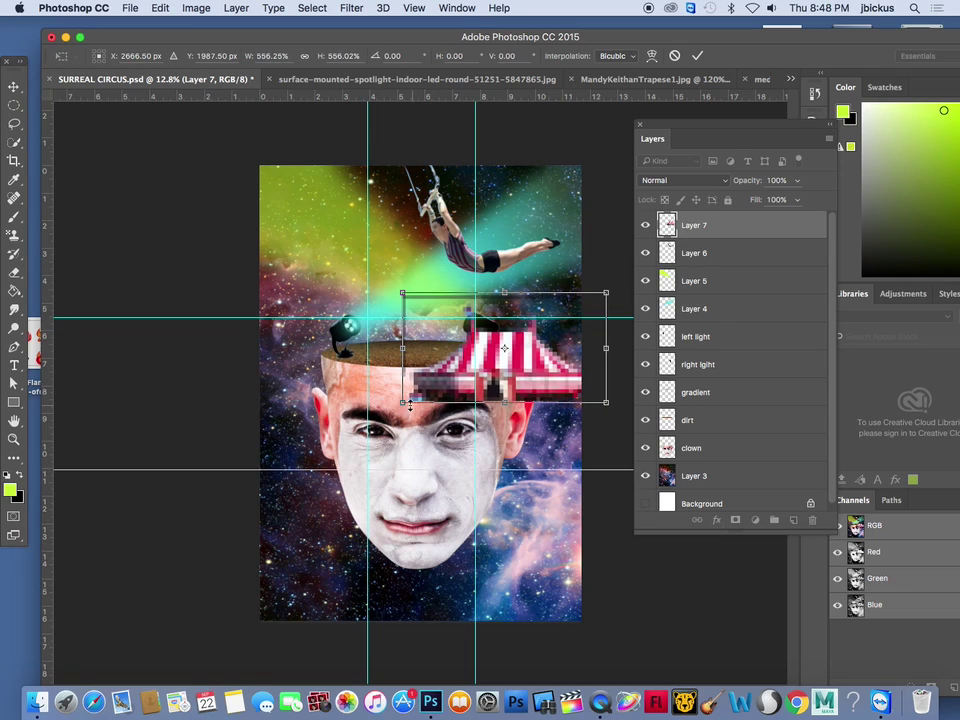
{"action": "left_click_drag", "start_coordinate": [400, 403], "coordinate": [338, 437]}
{"action": "key", "text": "Return"}
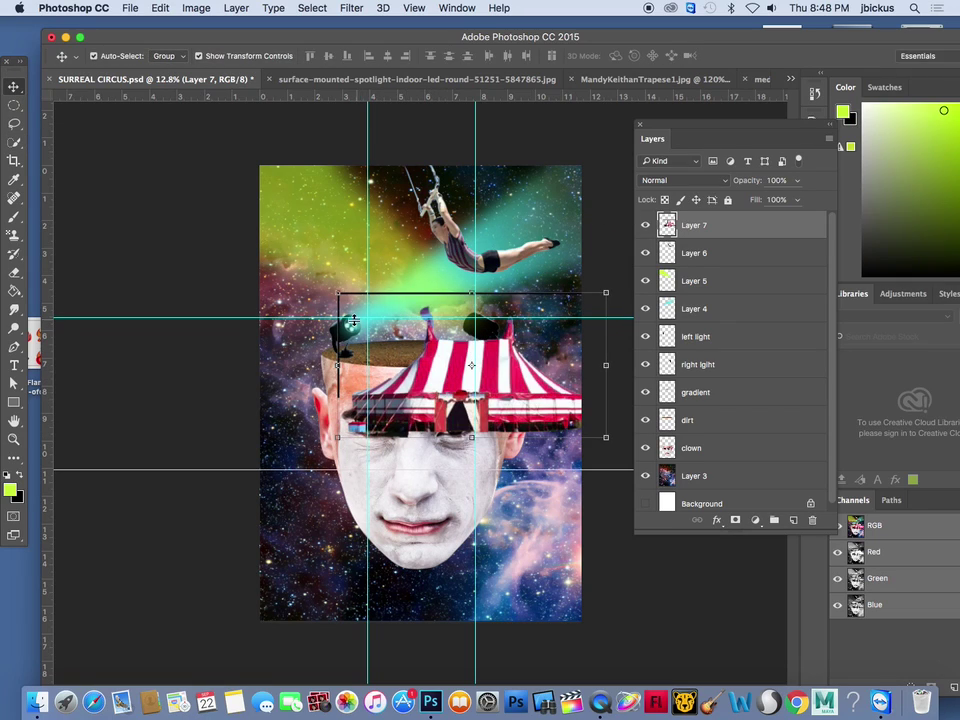
Erase the stray black line with a size-100 eraser and shrink the tent to about 48%
{"action": "left_click", "coordinate": [14, 272]}
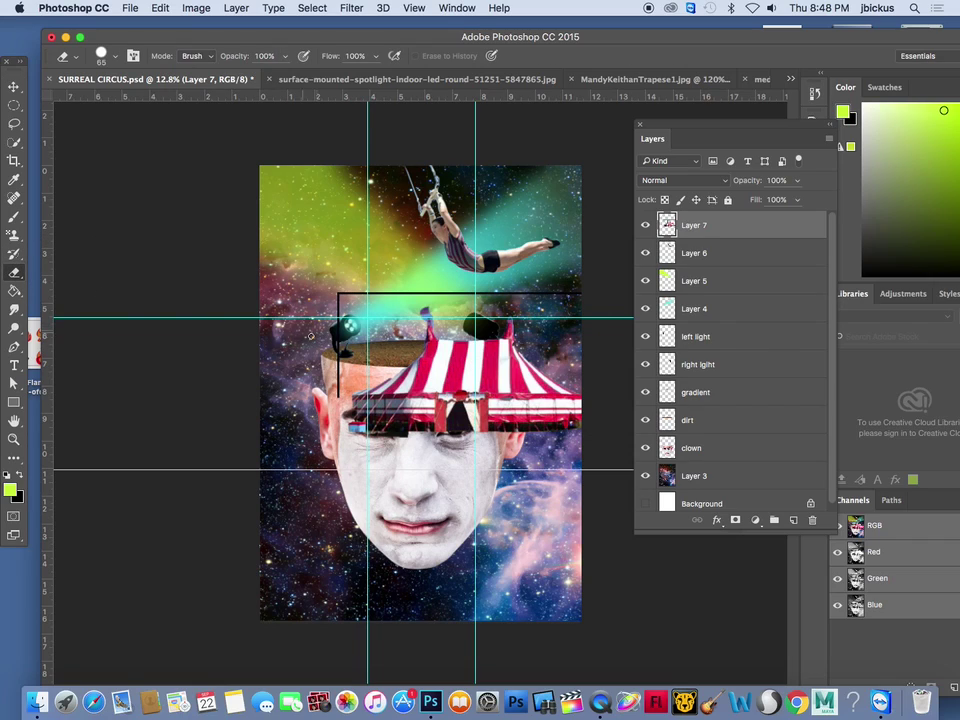
{"action": "key", "text": "bracketright"}
{"action": "key", "text": "bracketright"}
{"action": "key", "text": "bracketright"}
{"action": "mouse_move", "coordinate": [336, 394]}
{"action": "left_mouse_down"}
{"action": "mouse_move", "coordinate": [339, 292]}
{"action": "mouse_move", "coordinate": [440, 293]}
{"action": "left_mouse_up"}
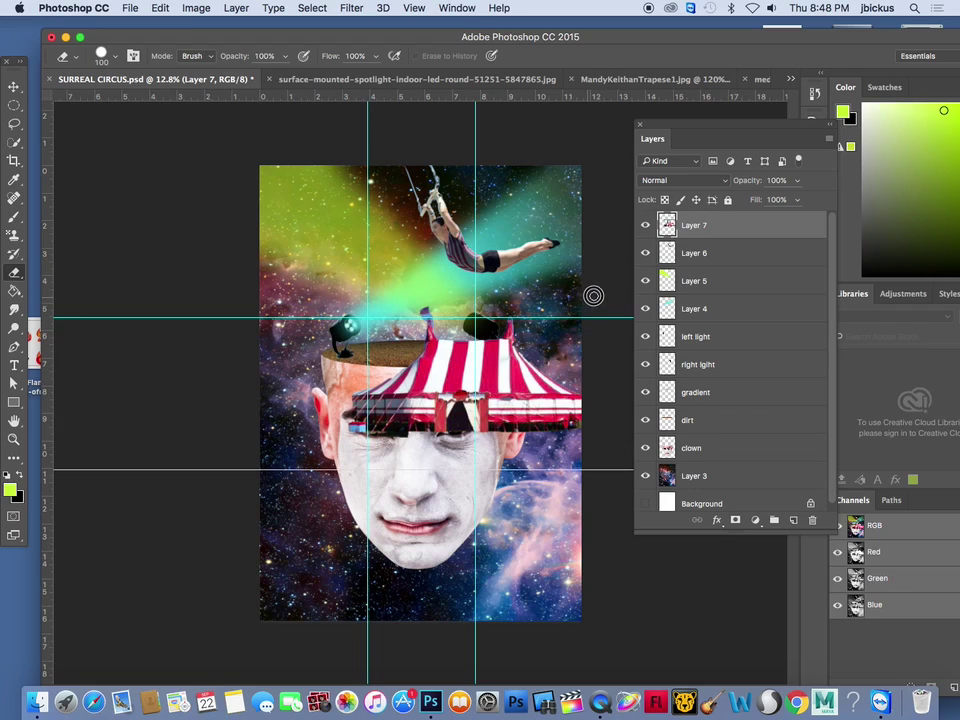
{"action": "left_click", "coordinate": [13, 86]}
{"action": "left_click_drag", "start_coordinate": [606, 293], "coordinate": [462, 312]}
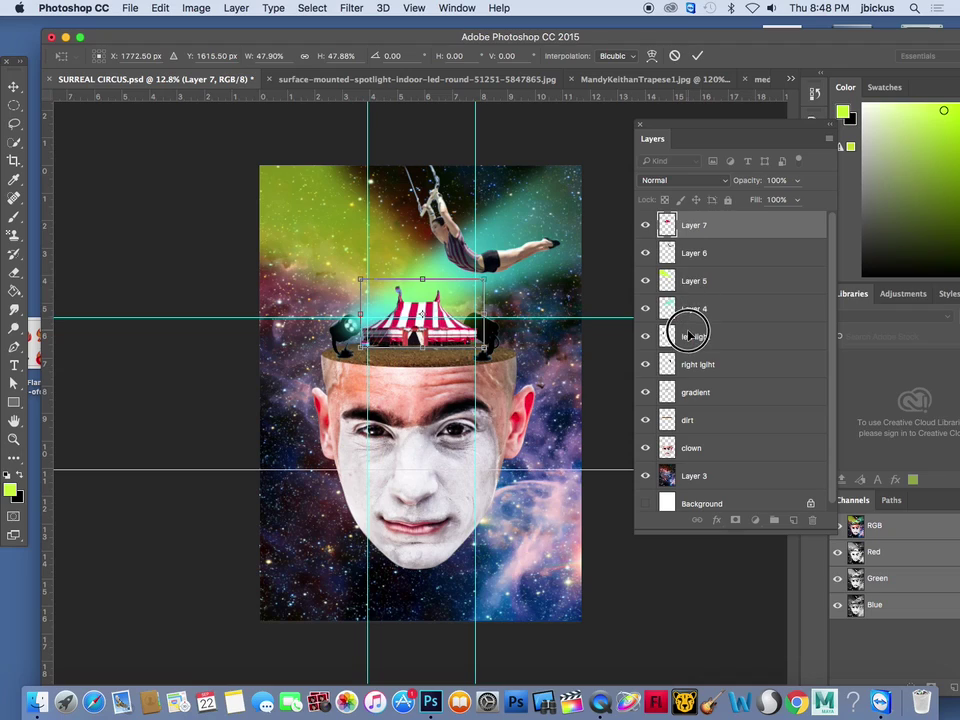
Put Layer 7 below right light, scale it to 89.84% by 81.51%, and hide Layers 5 and 4
{"action": "key", "text": "Return"}
{"action": "left_click_drag", "start_coordinate": [727, 230], "coordinate": [701, 366]}
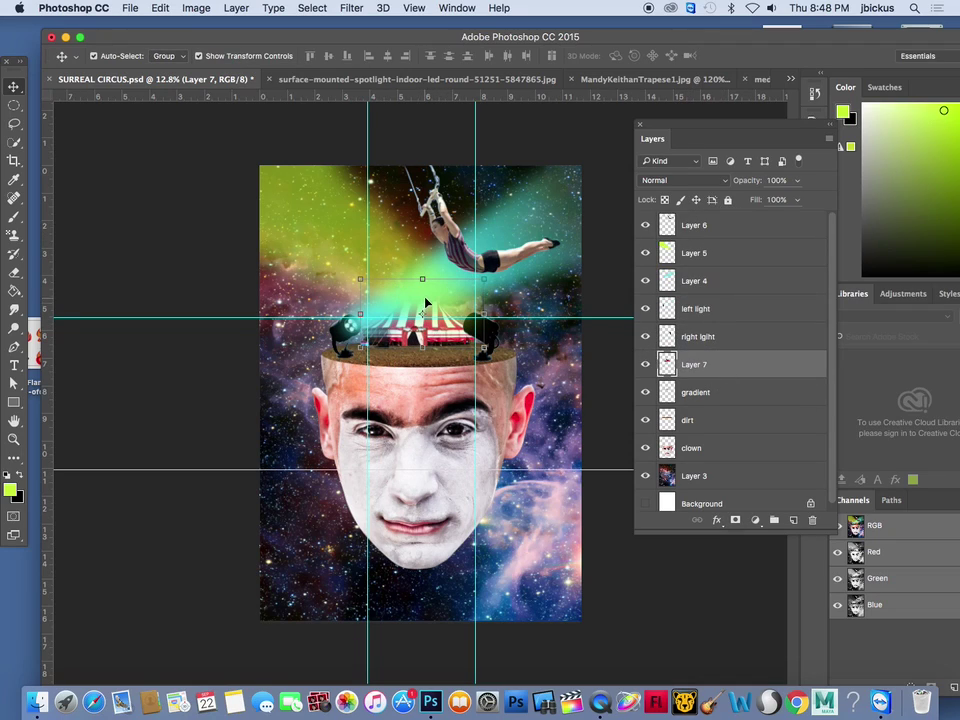
{"action": "left_click_drag", "start_coordinate": [481, 283], "coordinate": [480, 287]}
{"action": "left_click_drag", "start_coordinate": [437, 323], "coordinate": [439, 321]}
{"action": "left_click_drag", "start_coordinate": [477, 282], "coordinate": [450, 325]}
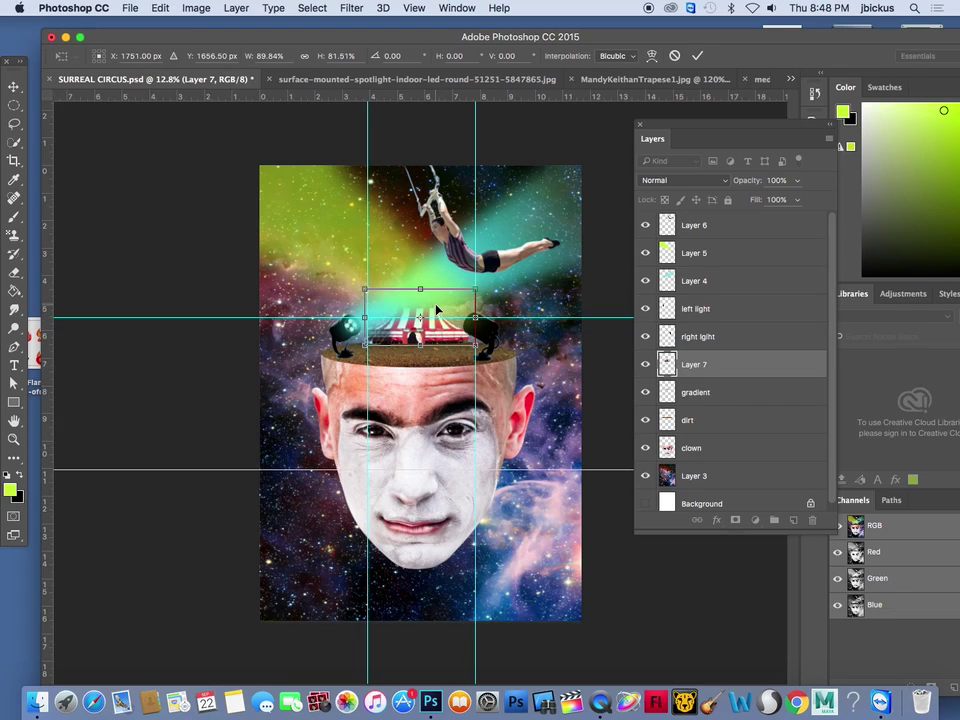
{"action": "key", "text": "Return"}
{"action": "left_click", "coordinate": [645, 253]}
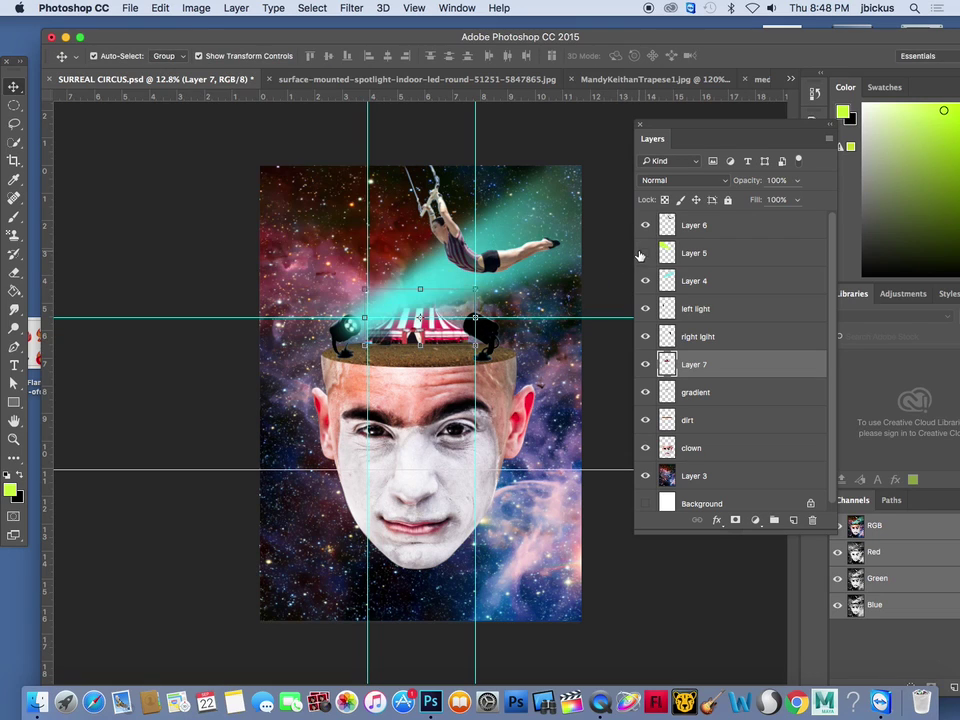
{"action": "left_click", "coordinate": [645, 281]}
Load the circus tent's outline on Layer 7 as a selection with the Magic Wand
{"action": "scroll", "coordinate": [420, 317], "scroll_direction": "up", "scroll_amount": 10}
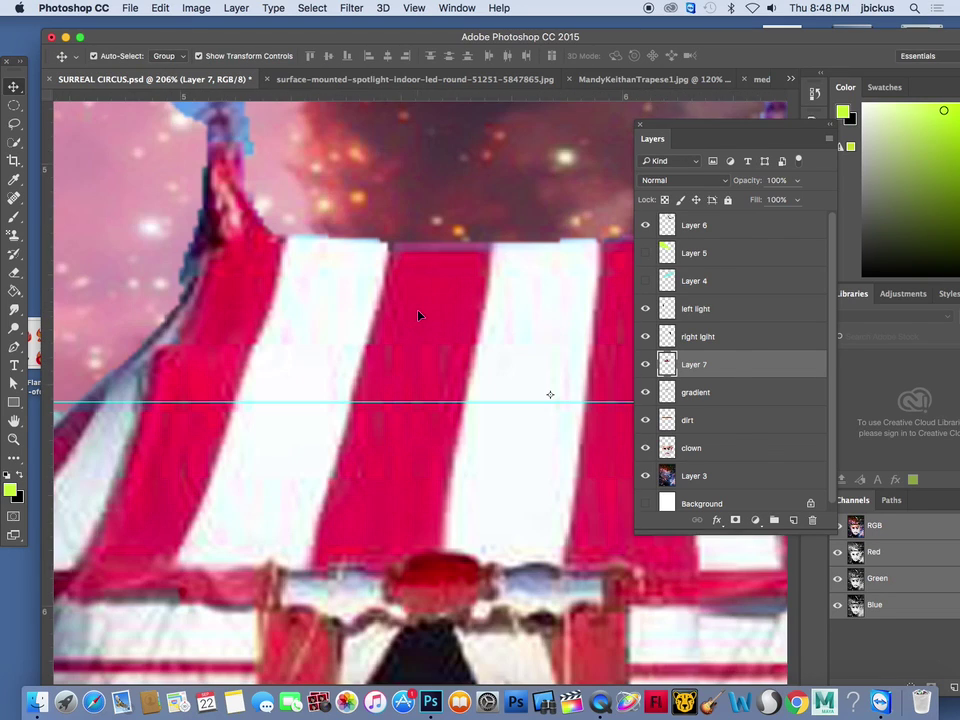
{"action": "scroll", "coordinate": [424, 314], "scroll_direction": "down", "scroll_amount": 5}
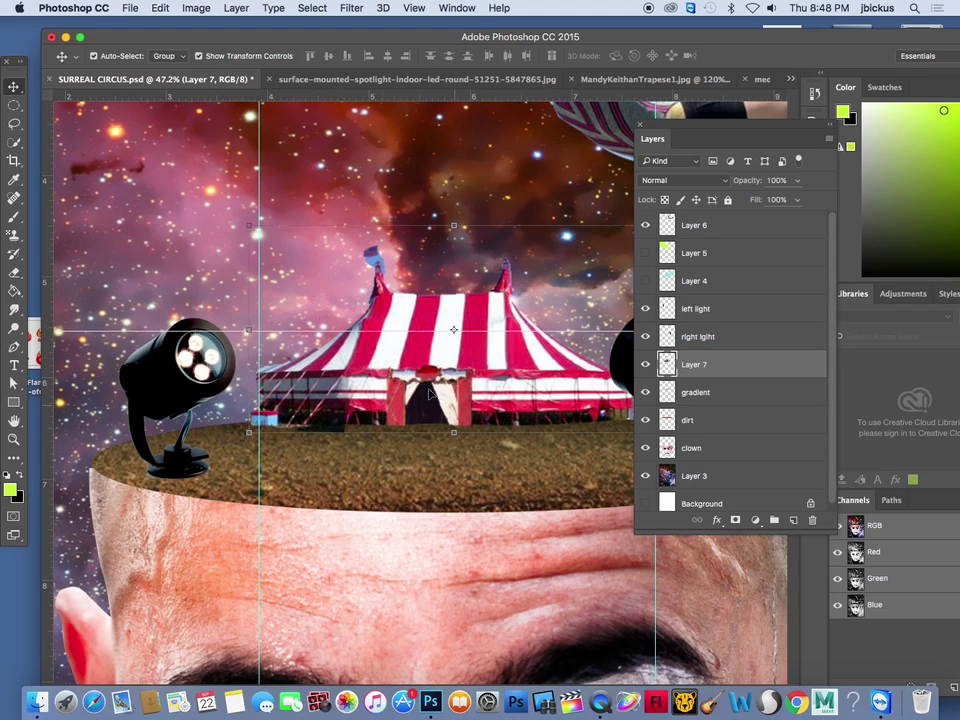
{"action": "left_click_drag", "start_coordinate": [14, 141], "coordinate": [69, 157]}
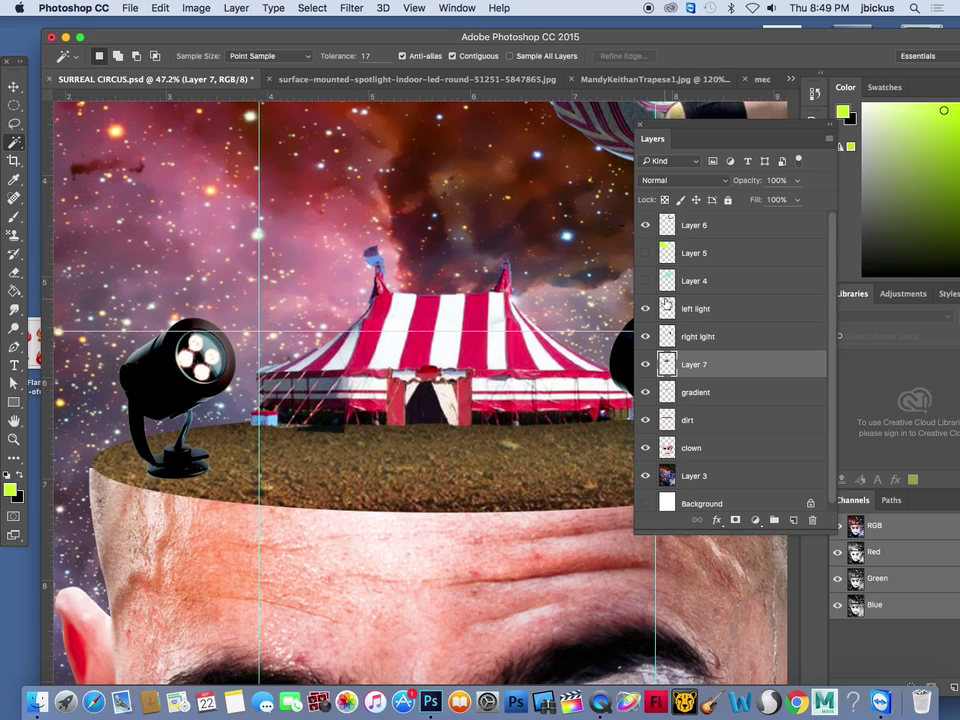
{"action": "left_click", "coordinate": [645, 365]}
{"action": "left_click", "coordinate": [645, 365]}
{"action": "left_click", "coordinate": [402, 225]}
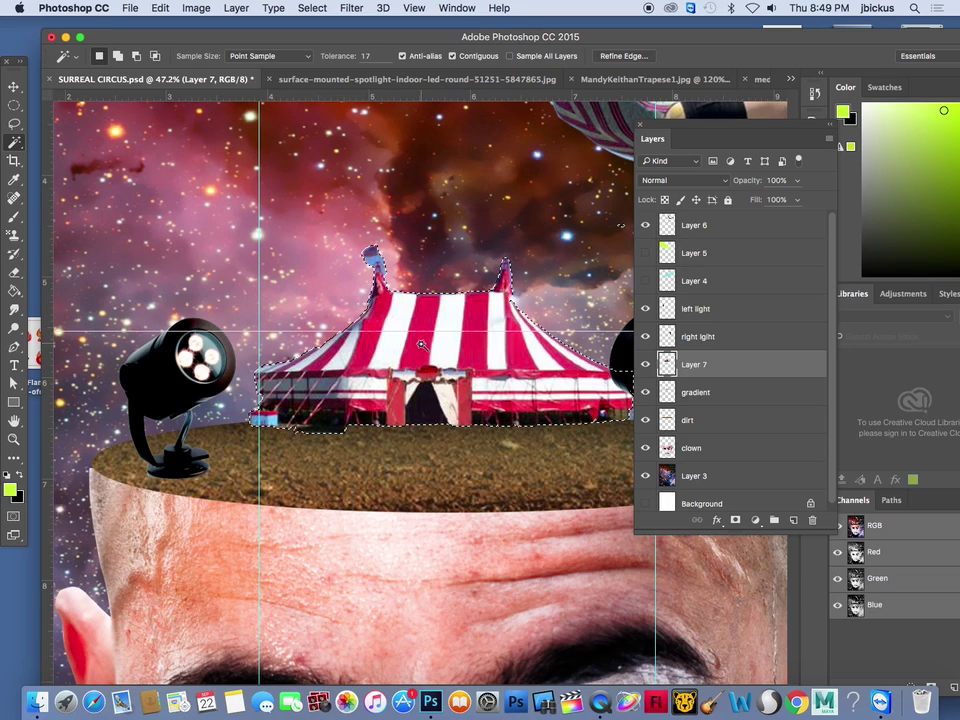
{"action": "left_click", "coordinate": [312, 8]}
{"action": "left_click", "coordinate": [444, 261]}
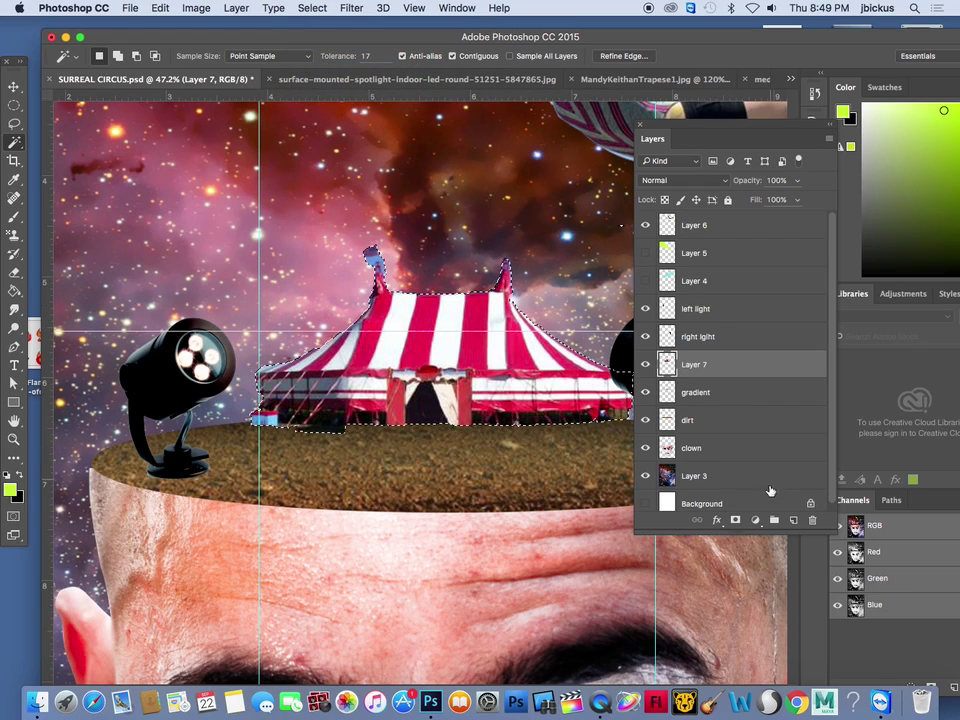
Add a new layer and set black as the fill colour for the tent selection
{"action": "left_click", "coordinate": [796, 523]}
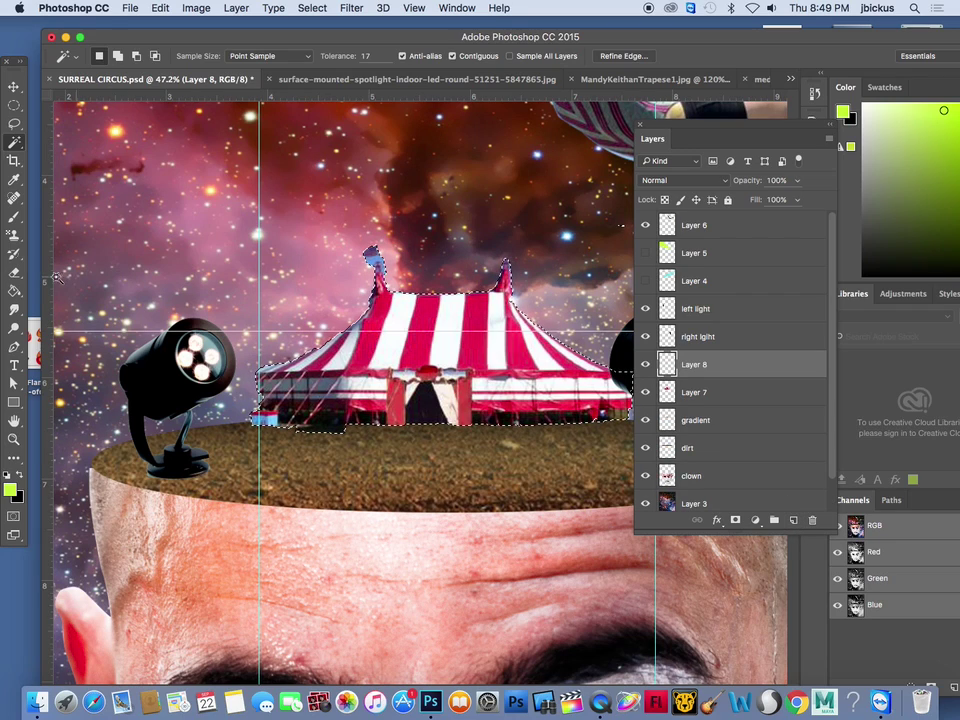
{"action": "left_click", "coordinate": [14, 298]}
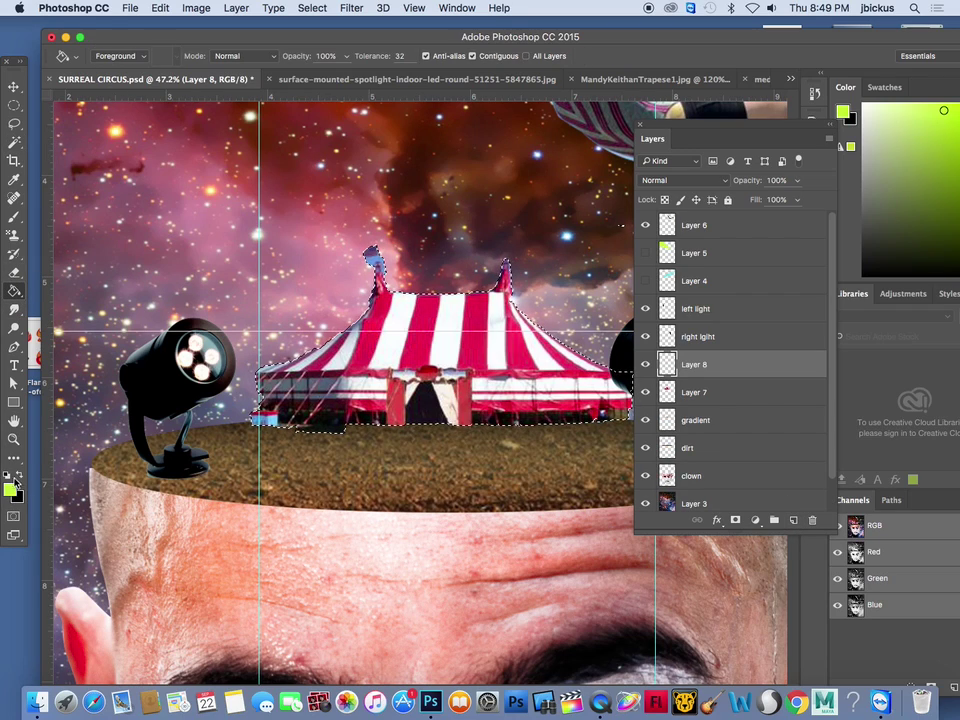
{"action": "key", "text": "x"}
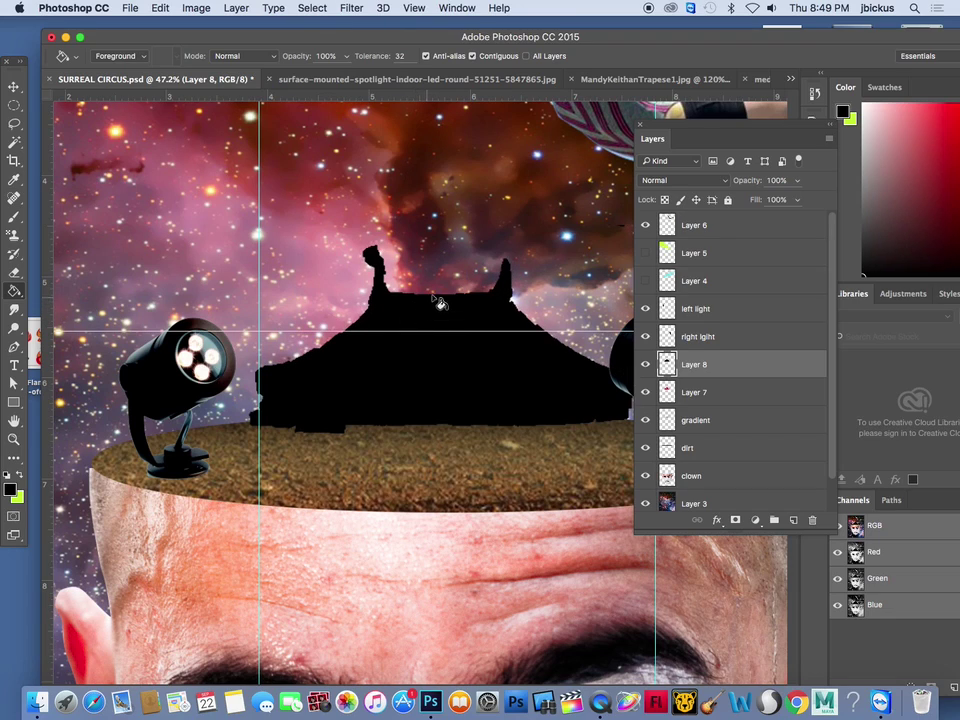
Flip the black silhouette upside down beneath the tent onto the dirt as its shadow
{"action": "key", "text": "v"}
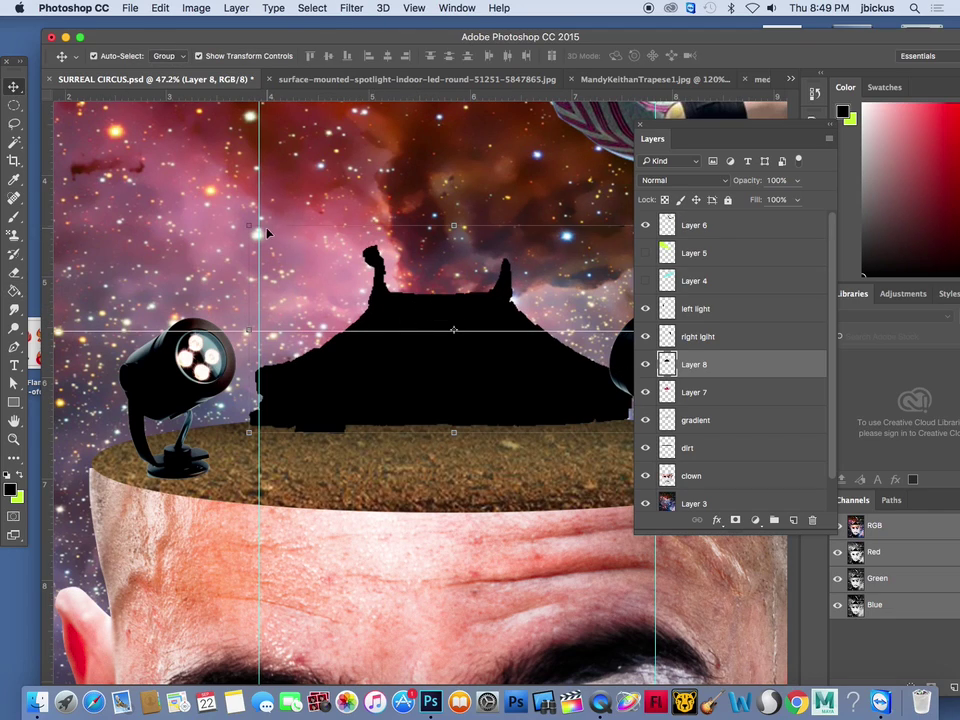
{"action": "mouse_move", "coordinate": [250, 228]}
{"action": "left_mouse_down"}
{"action": "mouse_move", "coordinate": [279, 289]}
{"action": "mouse_move", "coordinate": [231, 262]}
{"action": "mouse_move", "coordinate": [249, 226]}
{"action": "left_mouse_up"}
{"action": "left_click_drag", "start_coordinate": [453, 224], "coordinate": [437, 526]}
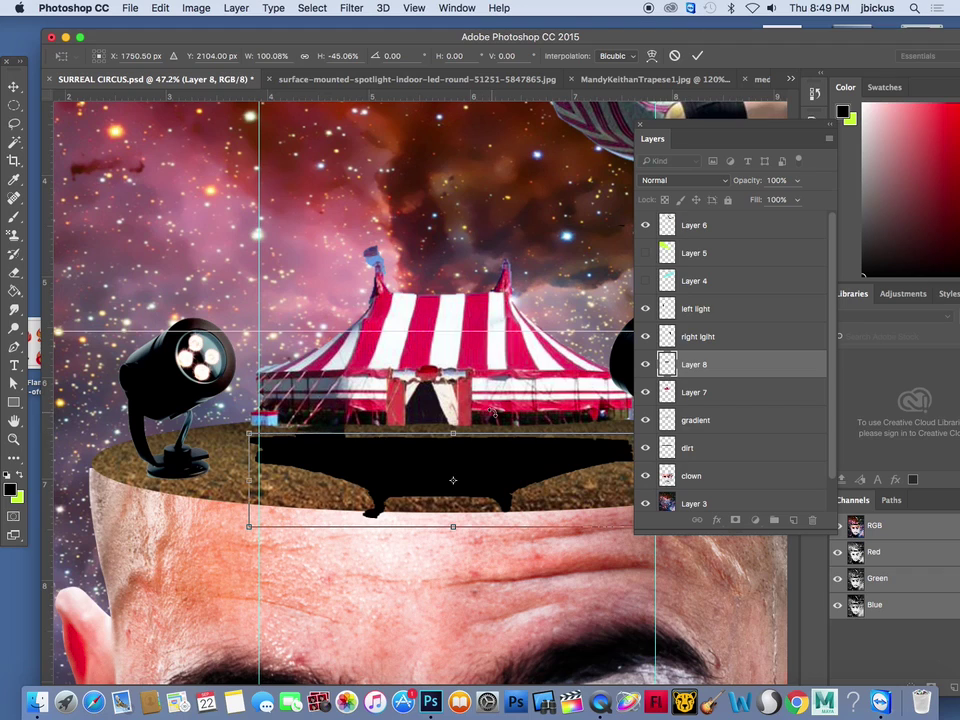
{"action": "scroll", "coordinate": [453, 480], "scroll_direction": "down", "scroll_amount": 3}
{"action": "left_click_drag", "start_coordinate": [484, 444], "coordinate": [488, 432]}
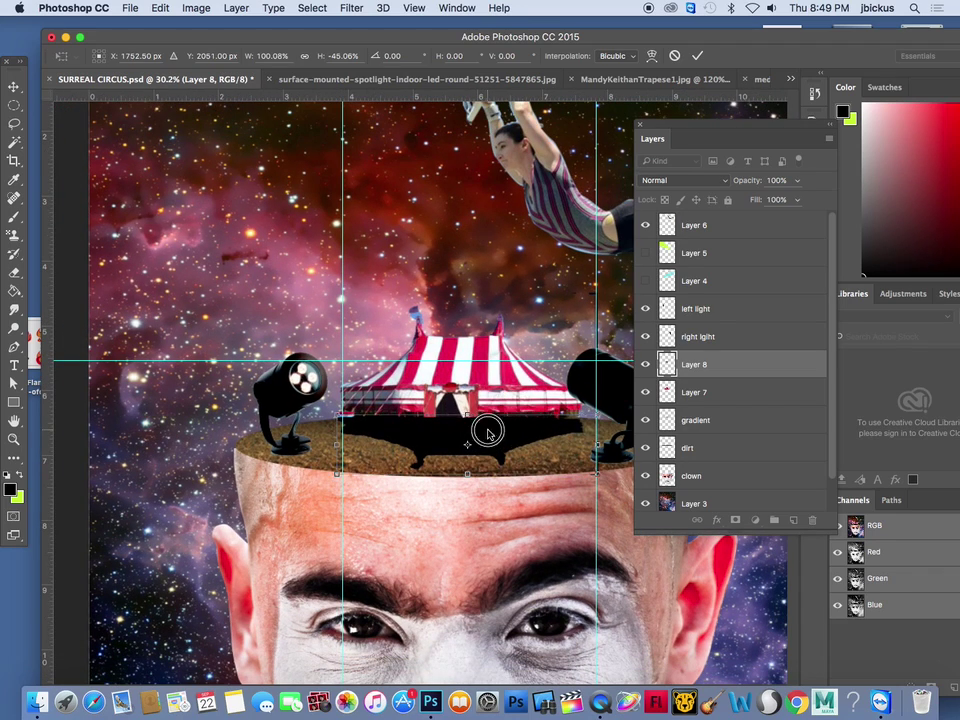
{"action": "key", "text": "Return"}
{"action": "left_click", "coordinate": [797, 180]}
Lower Layer 8 opacity to 41% and try a 14.8 Gaussian Blur, then cancel it
{"action": "left_click_drag", "start_coordinate": [797, 195], "coordinate": [756, 200]}
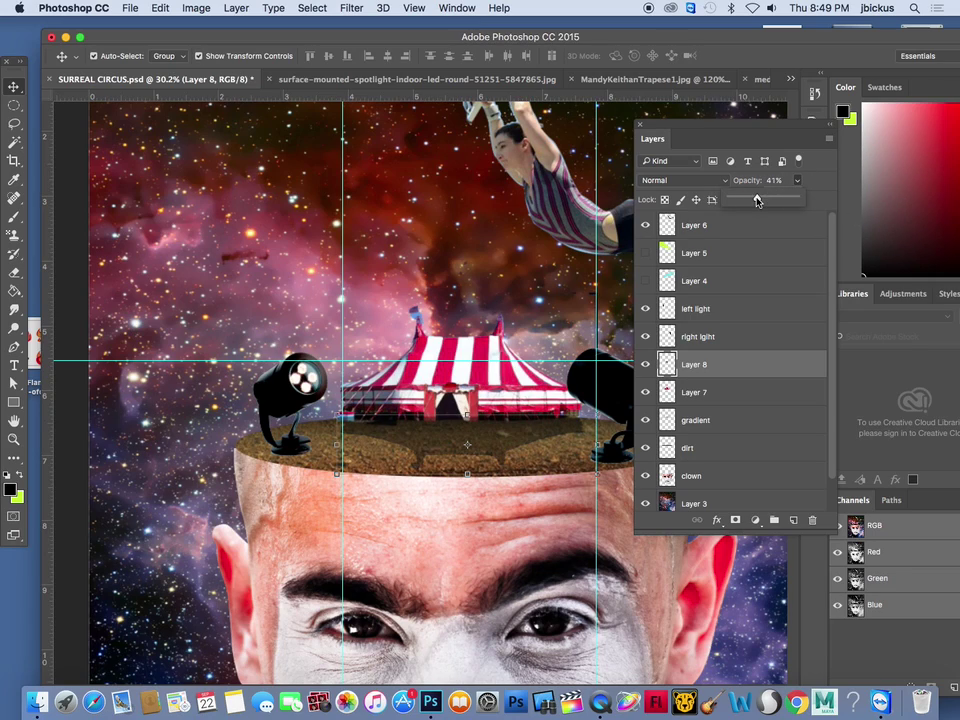
{"action": "left_click", "coordinate": [352, 8]}
{"action": "mouse_move", "coordinate": [430, 191]}
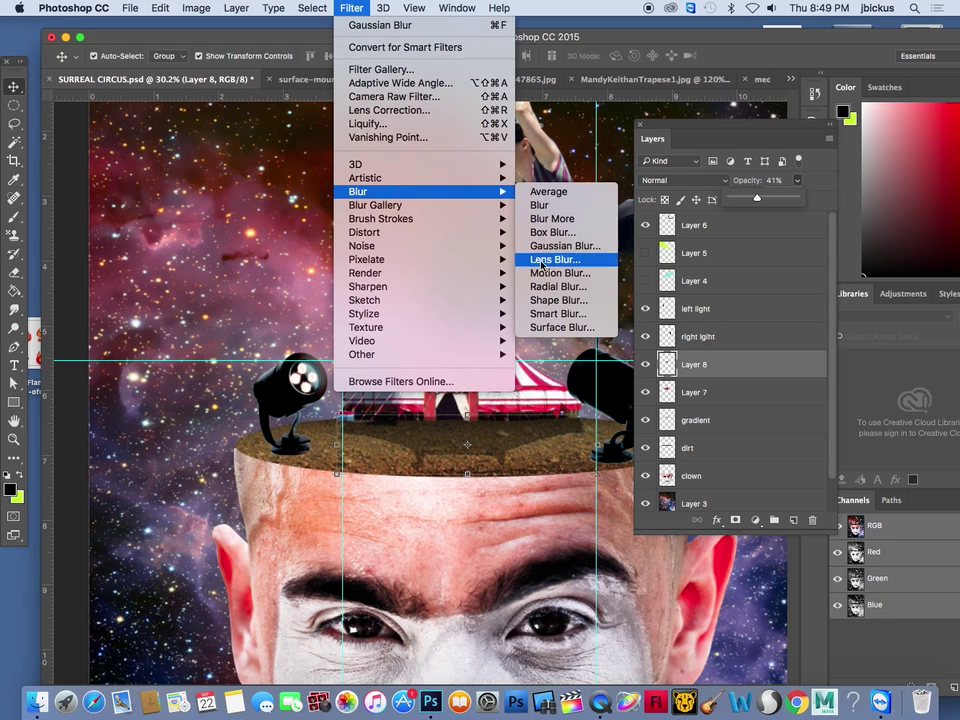
{"action": "left_click", "coordinate": [560, 245]}
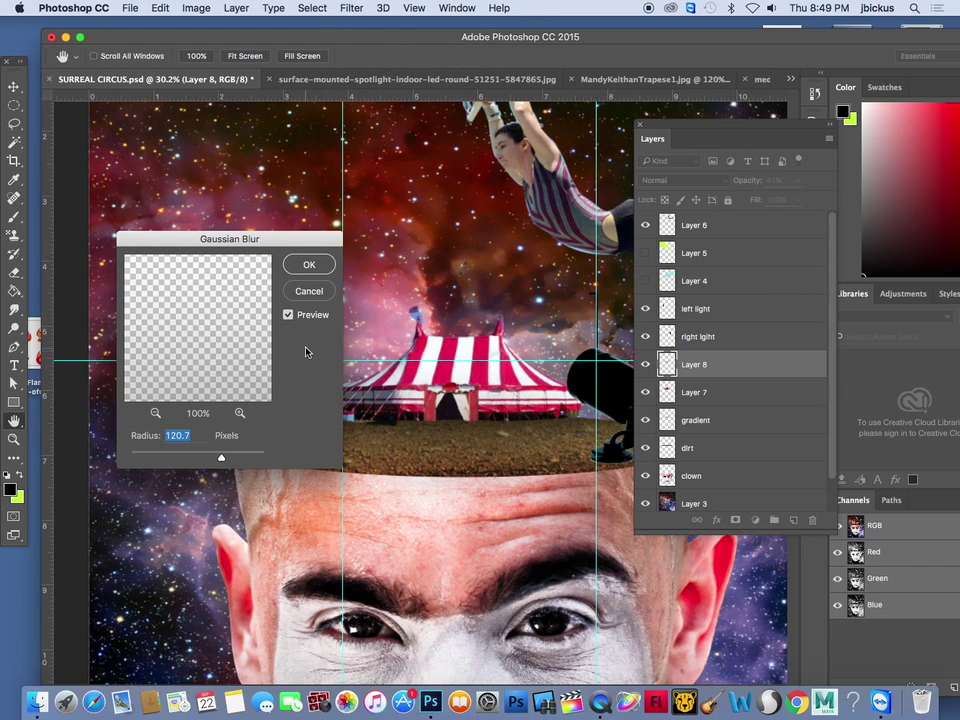
{"action": "left_click_drag", "start_coordinate": [221, 457], "coordinate": [186, 459]}
{"action": "left_click", "coordinate": [309, 291]}
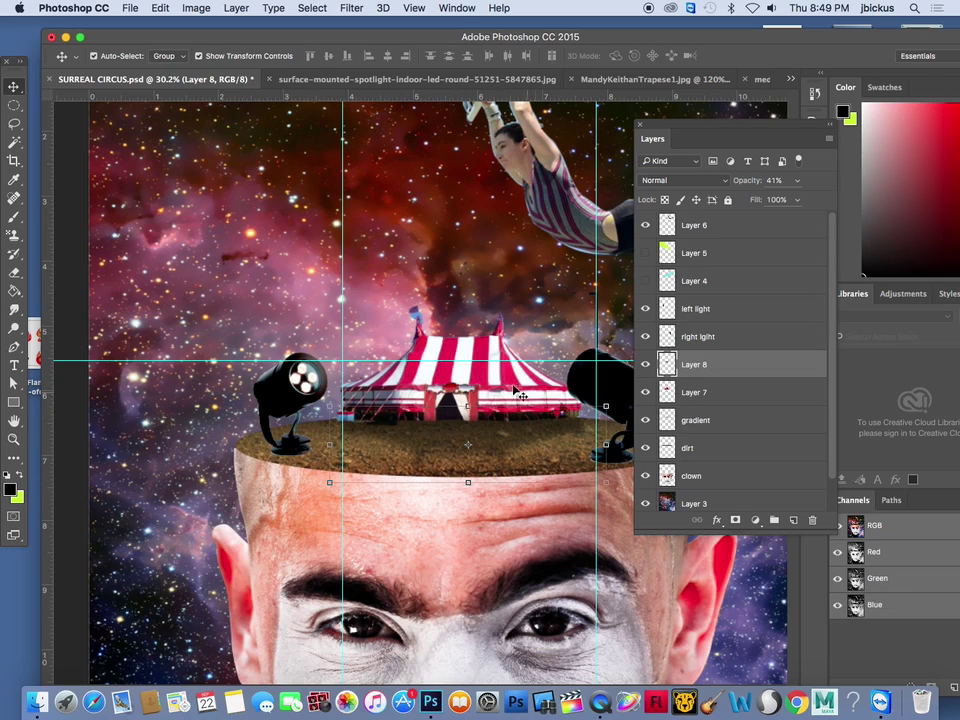
Magic Wand select the dirt and tent base area on the tent layer
{"action": "left_click", "coordinate": [14, 142]}
{"action": "left_click", "coordinate": [409, 313]}
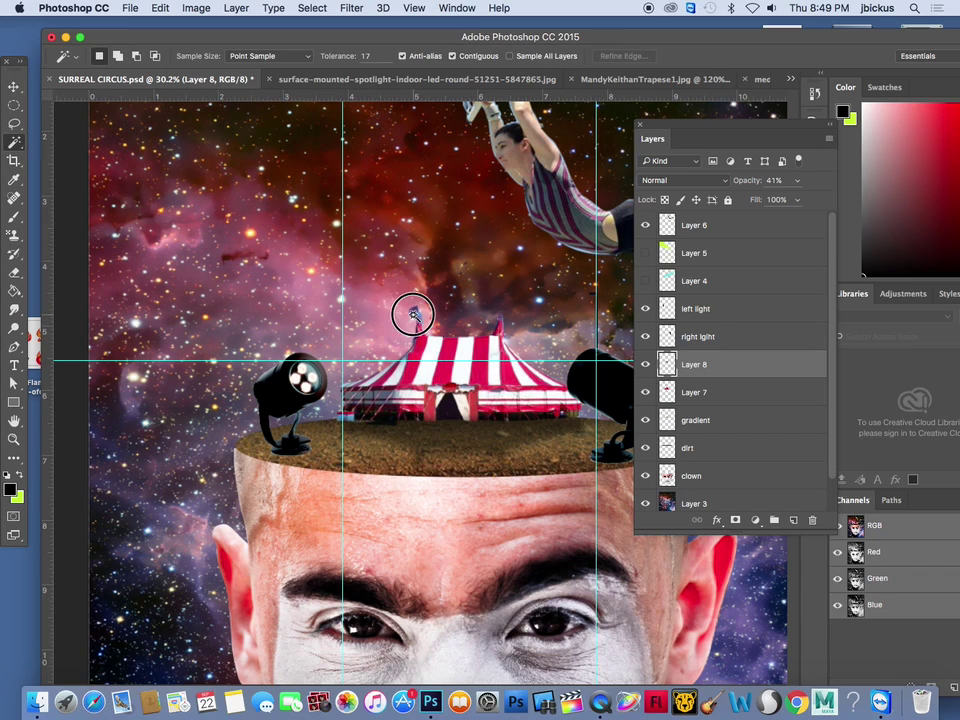
{"action": "left_click", "coordinate": [700, 392]}
{"action": "key", "text": "ctrl+d"}
{"action": "left_click", "coordinate": [413, 314]}
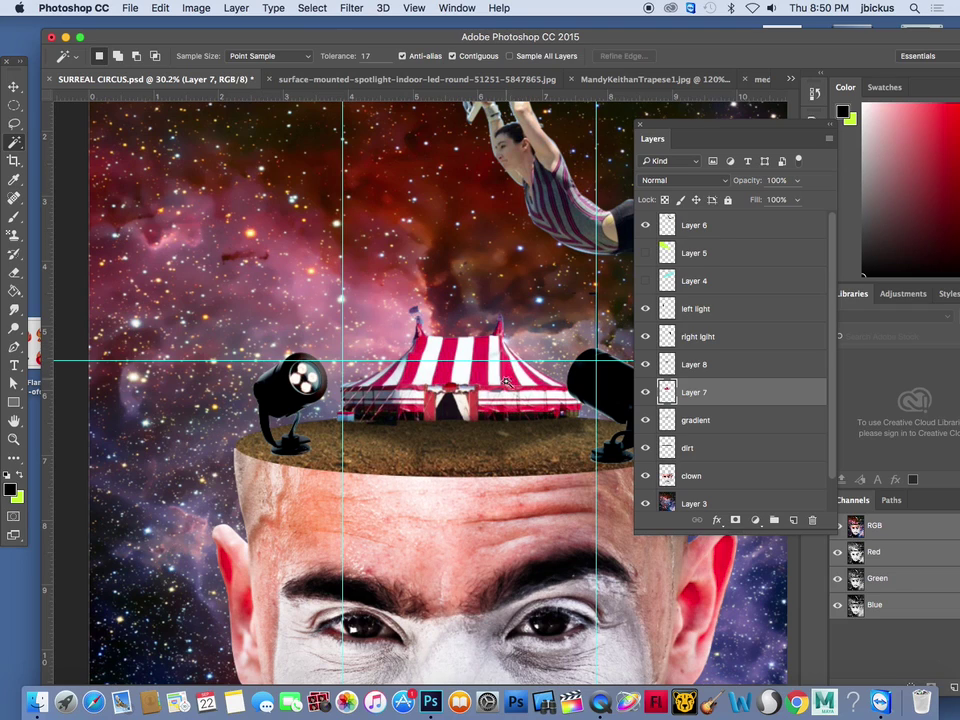
Turn Layer 5 and Layer 4 light beams back on and select Layer 6
{"action": "scroll", "coordinate": [505, 349], "scroll_direction": "down", "scroll_amount": 10}
{"action": "scroll", "coordinate": [493, 351], "scroll_direction": "up", "scroll_amount": 6}
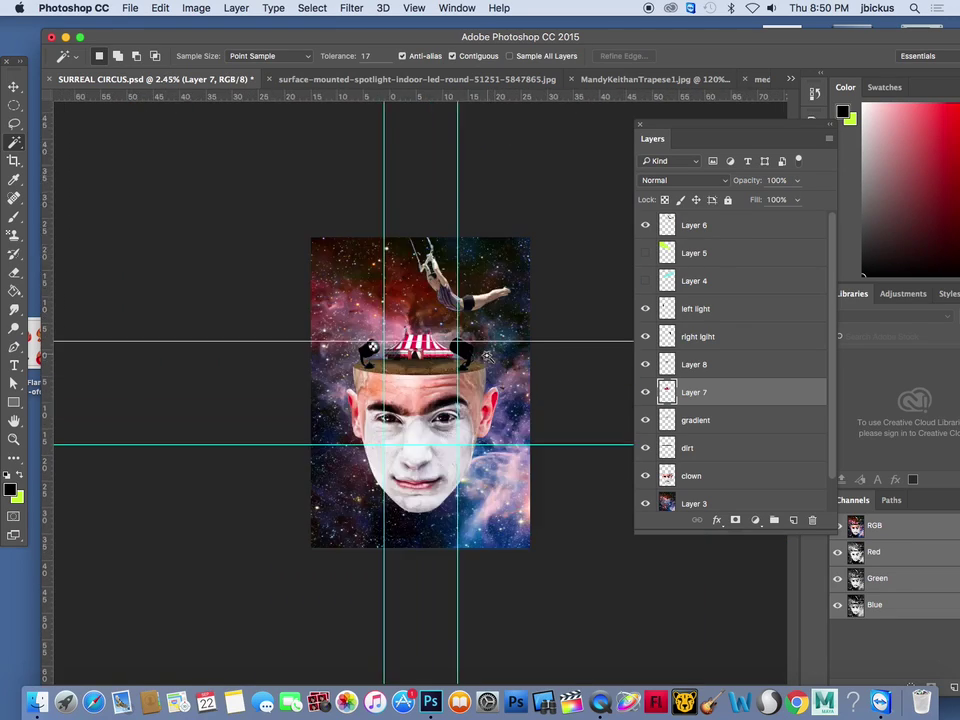
{"action": "scroll", "coordinate": [488, 352], "scroll_direction": "down", "scroll_amount": 5}
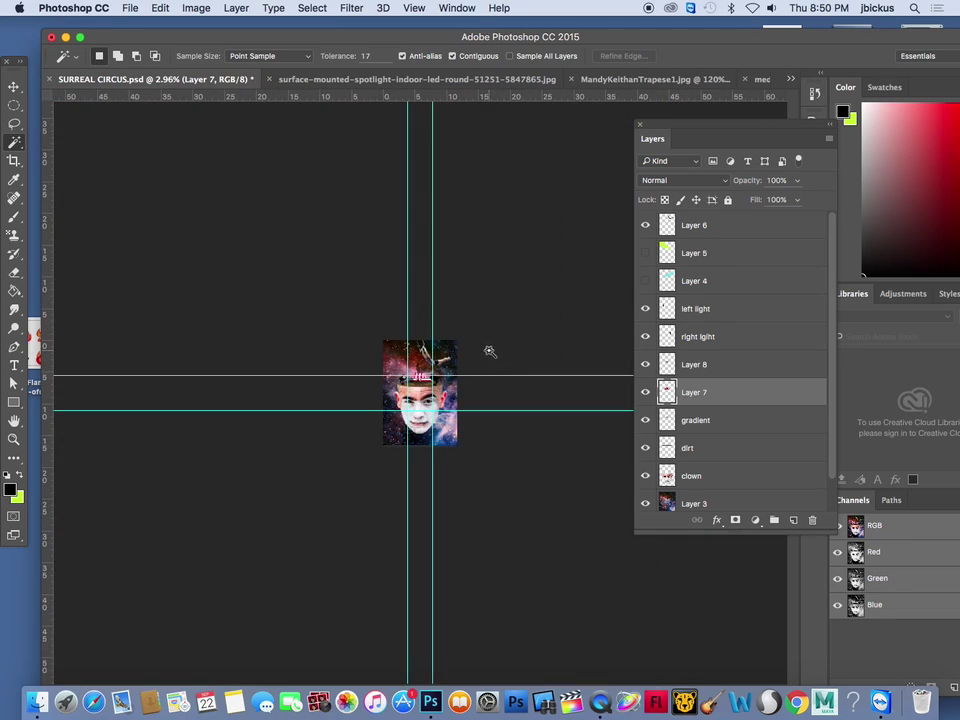
{"action": "left_click", "coordinate": [646, 253]}
{"action": "left_click", "coordinate": [645, 281]}
{"action": "scroll", "coordinate": [435, 360], "scroll_direction": "up", "scroll_amount": 5}
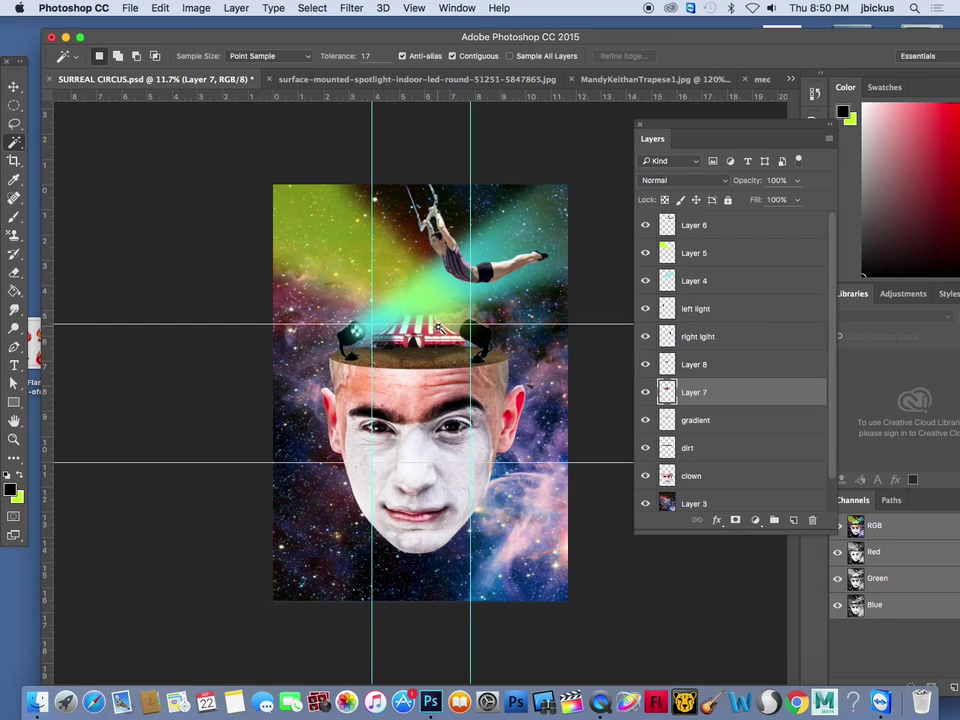
{"action": "left_click", "coordinate": [698, 238]}
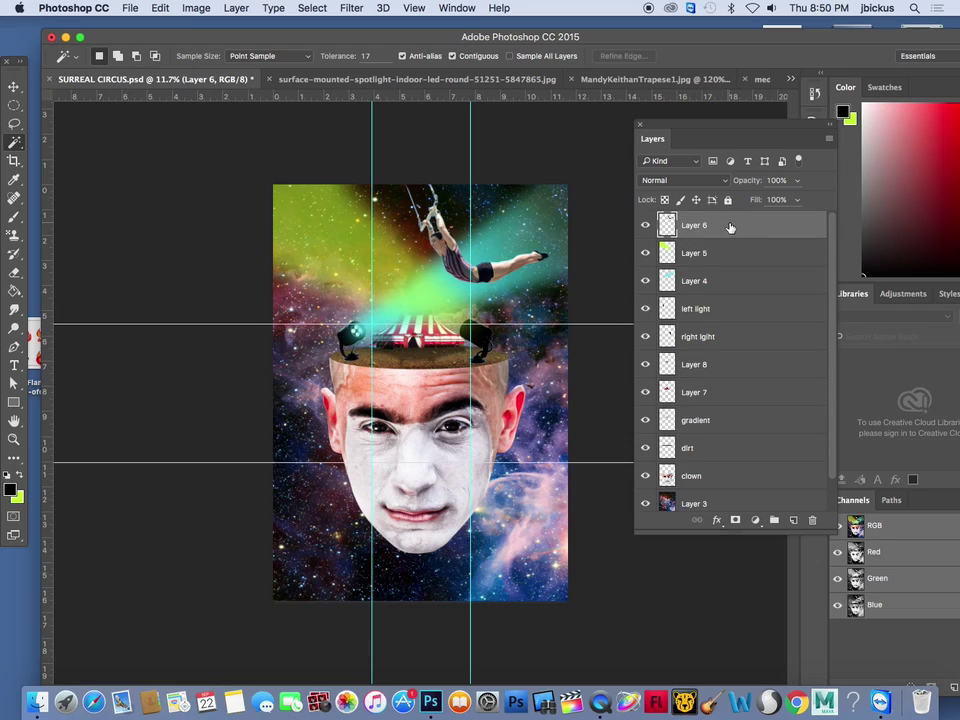
{"action": "left_click", "coordinate": [237, 8]}
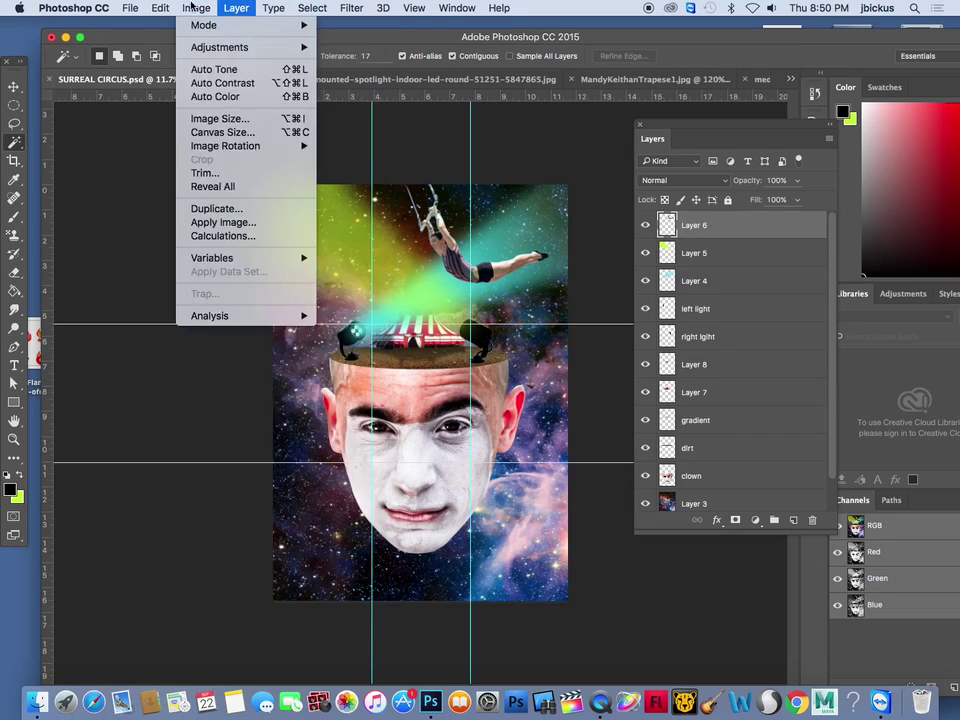
Save the composite and add a Gradient Map 1 adjustment layer
{"action": "mouse_move", "coordinate": [130, 8]}
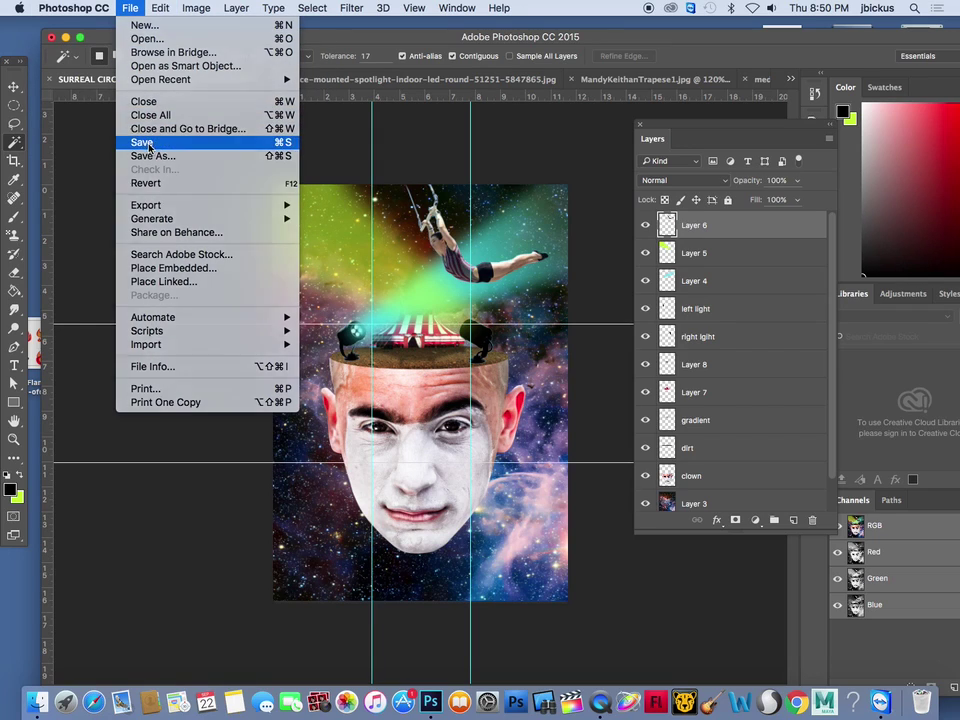
{"action": "left_click", "coordinate": [148, 143]}
{"action": "left_click", "coordinate": [234, 8]}
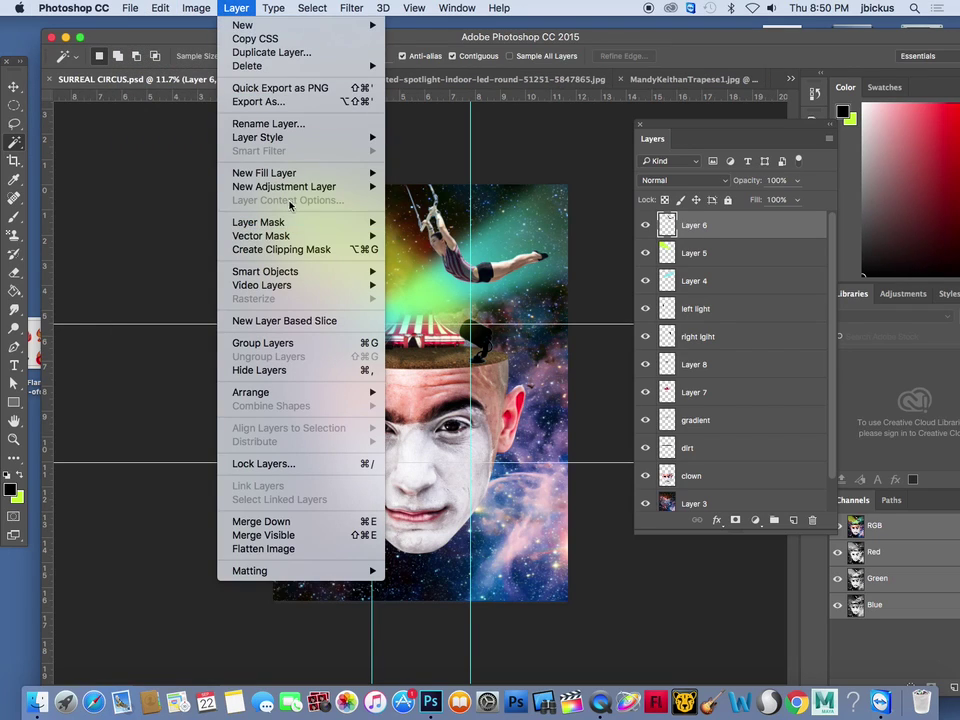
{"action": "mouse_move", "coordinate": [285, 186]}
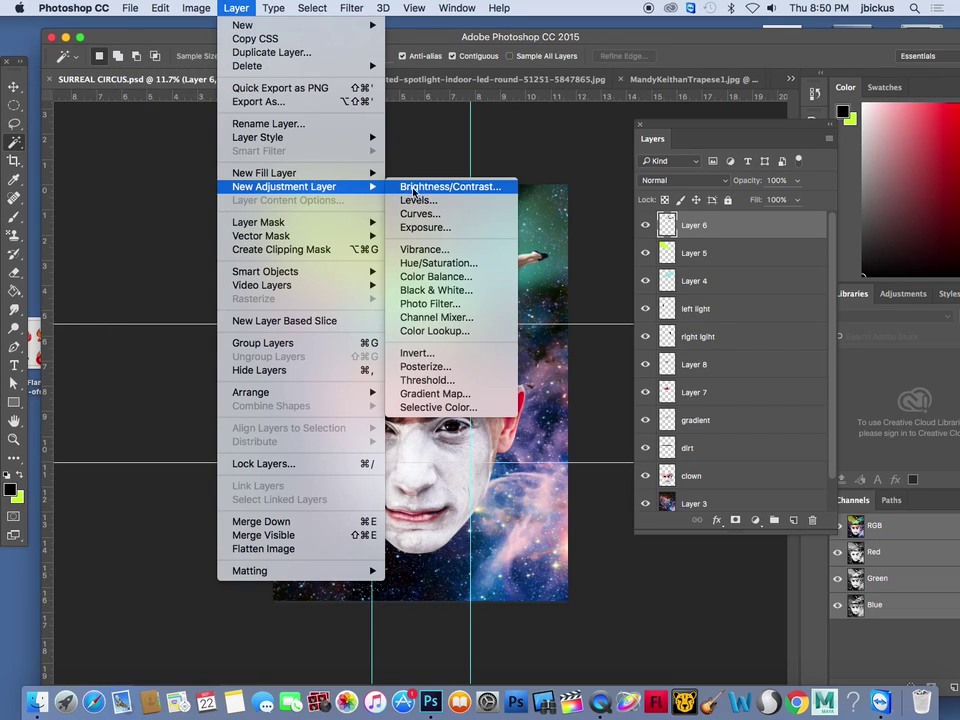
{"action": "left_click", "coordinate": [435, 393]}
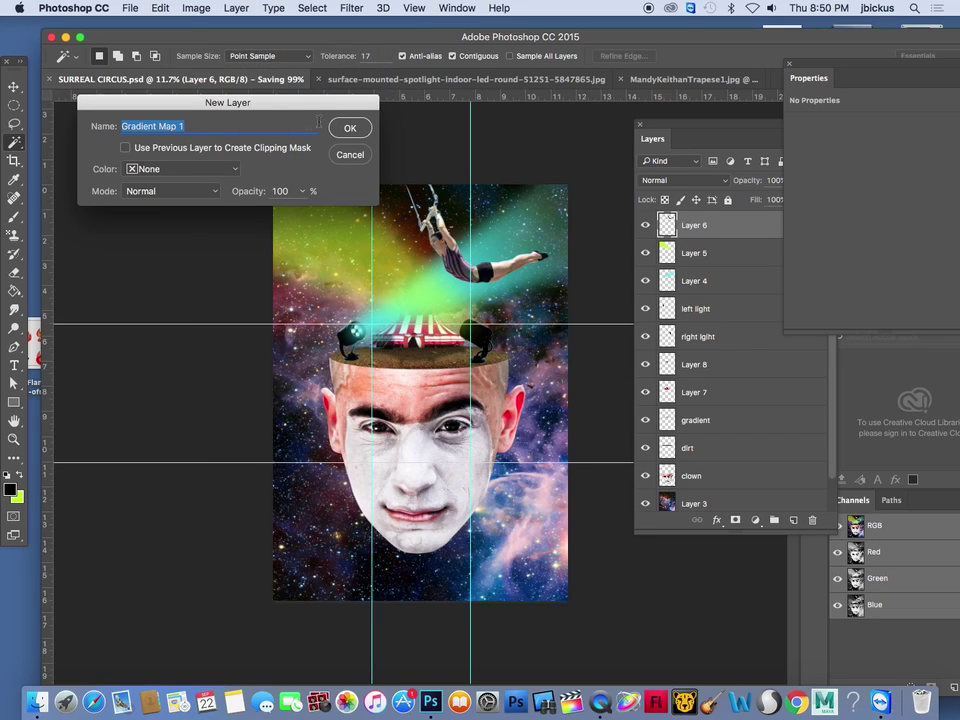
{"action": "left_click", "coordinate": [348, 131]}
Set the gradient map to Black, White with the dark stop changed to deep blue #1b1bbd
{"action": "left_click", "coordinate": [841, 134]}
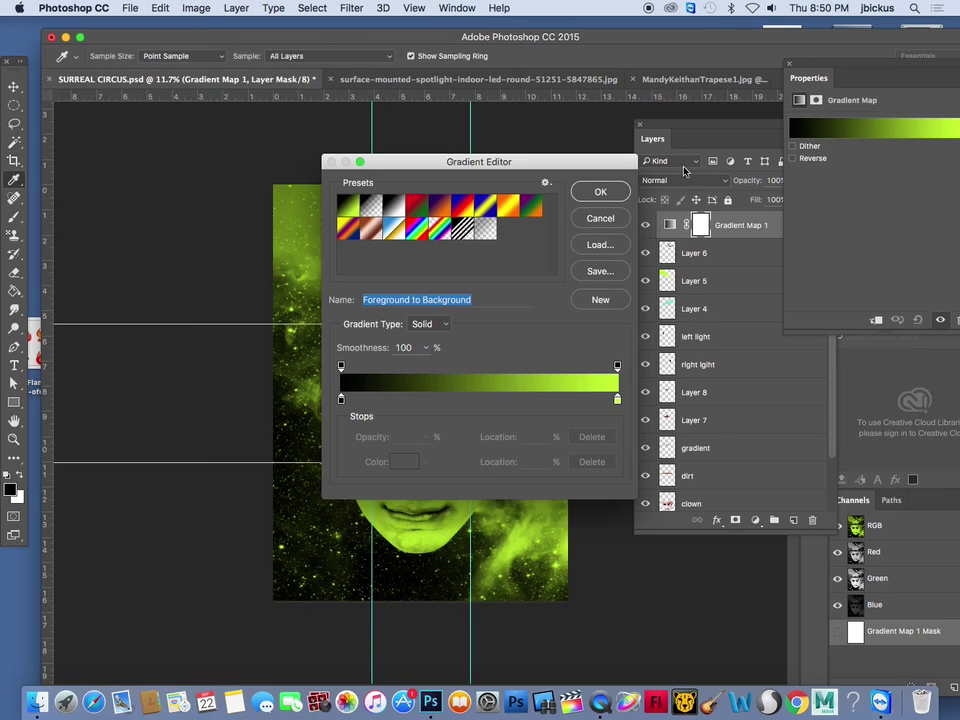
{"action": "left_click", "coordinate": [394, 206]}
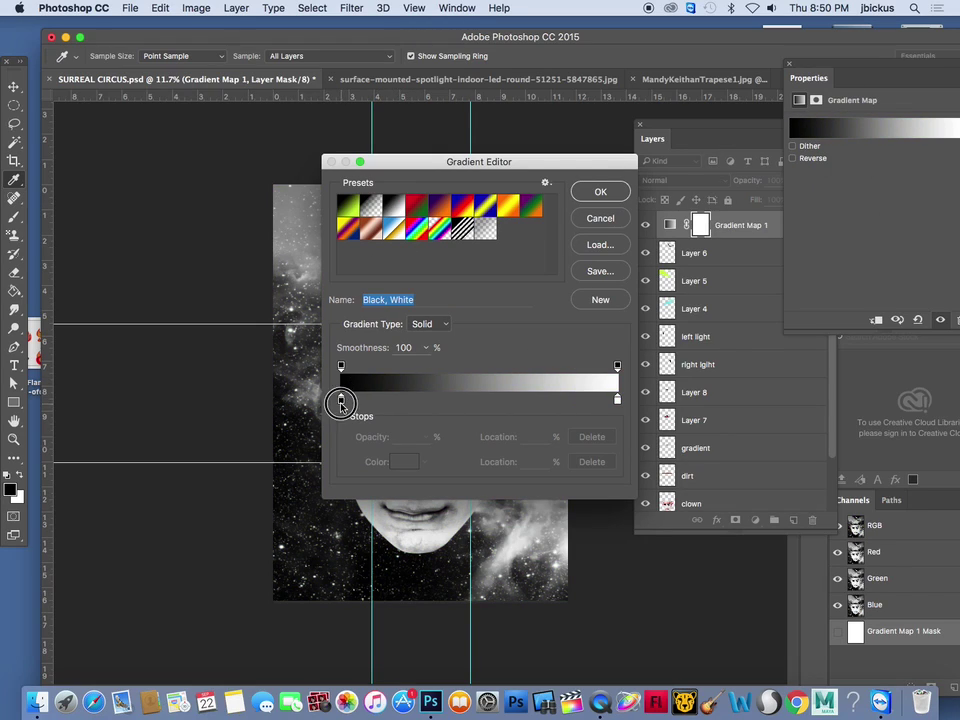
{"action": "left_click", "coordinate": [341, 401]}
{"action": "double_click", "coordinate": [341, 401]}
{"action": "mouse_move", "coordinate": [287, 417]}
{"action": "left_mouse_down"}
{"action": "mouse_move", "coordinate": [287, 471]}
{"action": "mouse_move", "coordinate": [276, 489]}
{"action": "mouse_move", "coordinate": [273, 462]}
{"action": "left_mouse_up"}
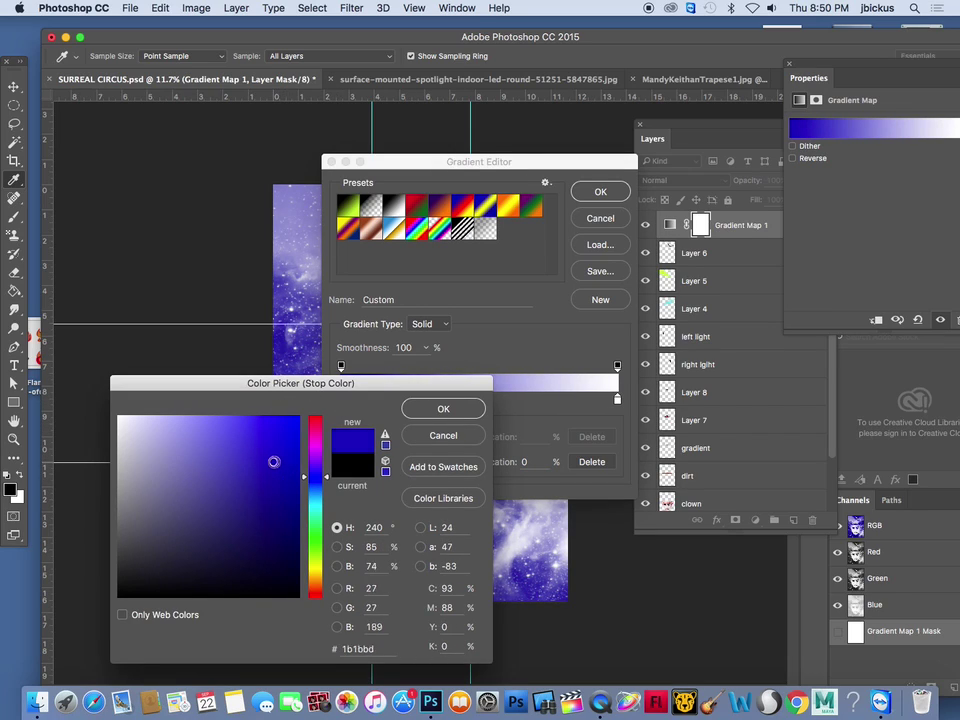
{"action": "key", "text": "Return"}
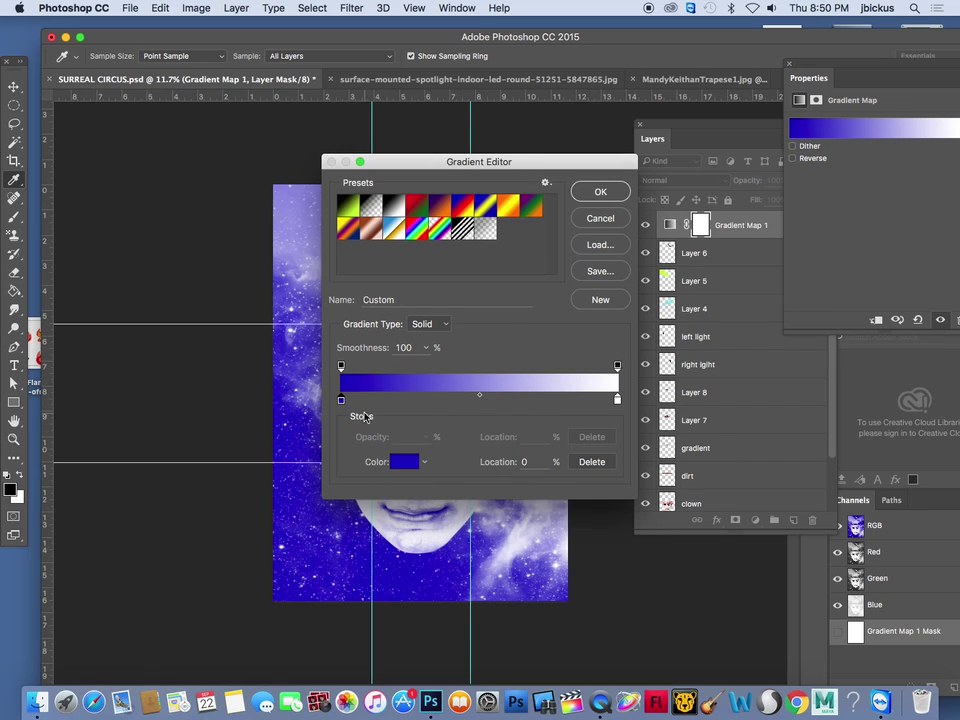
{"action": "left_click", "coordinate": [602, 191]}
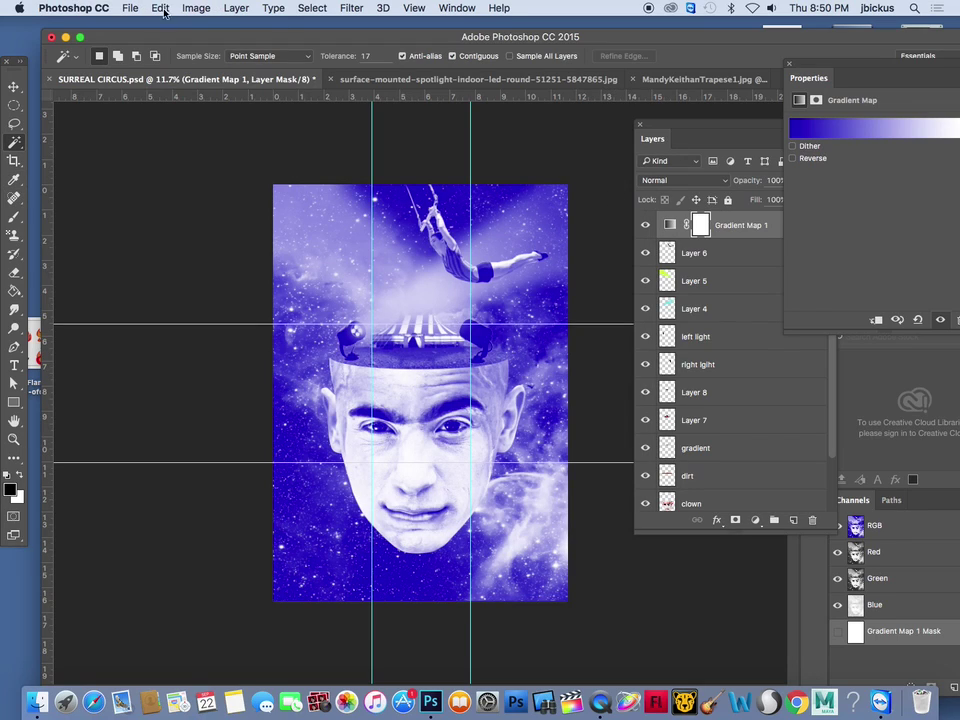
{"action": "left_click", "coordinate": [708, 228]}
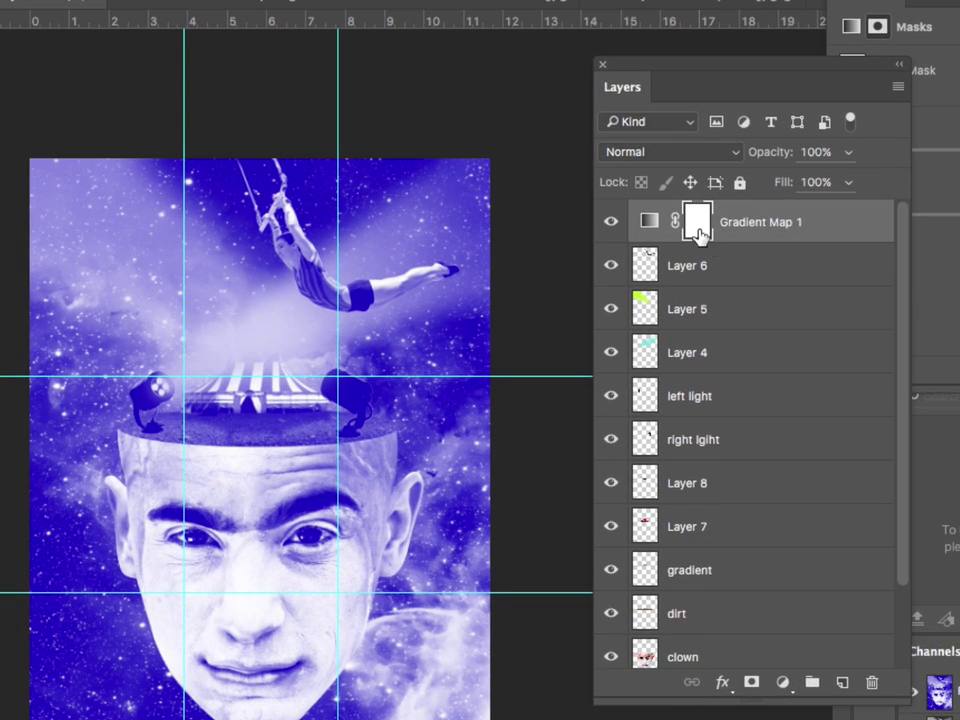
Lower the Gradient Map 1 layer's opacity to 74%
{"action": "left_click", "coordinate": [848, 152]}
{"action": "left_click_drag", "start_coordinate": [846, 184], "coordinate": [825, 186]}
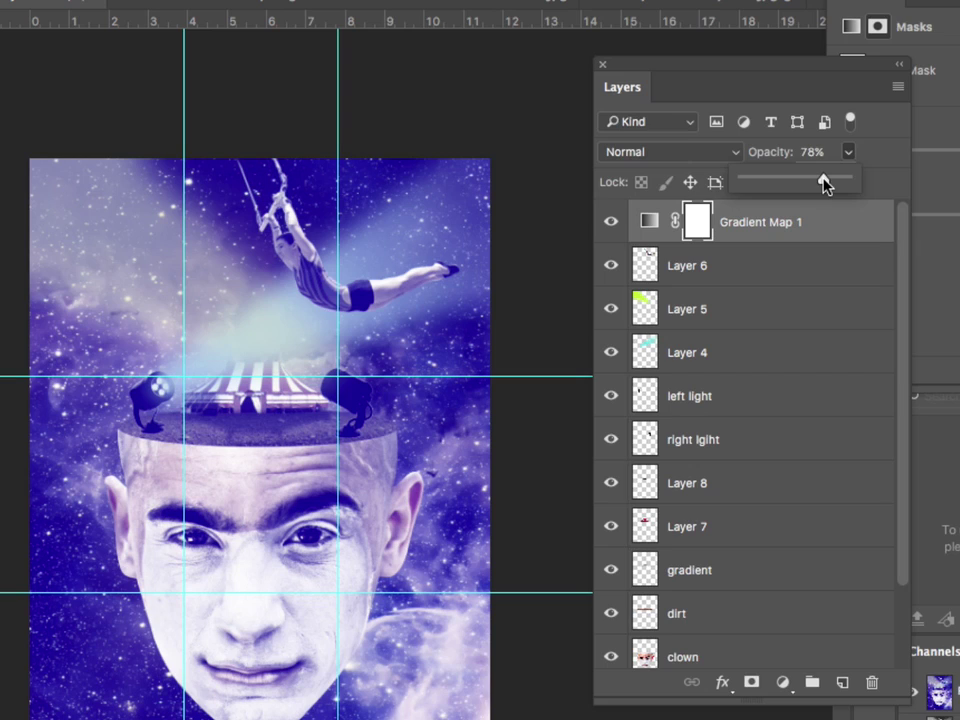
{"action": "left_click_drag", "start_coordinate": [852, 179], "coordinate": [846, 182]}
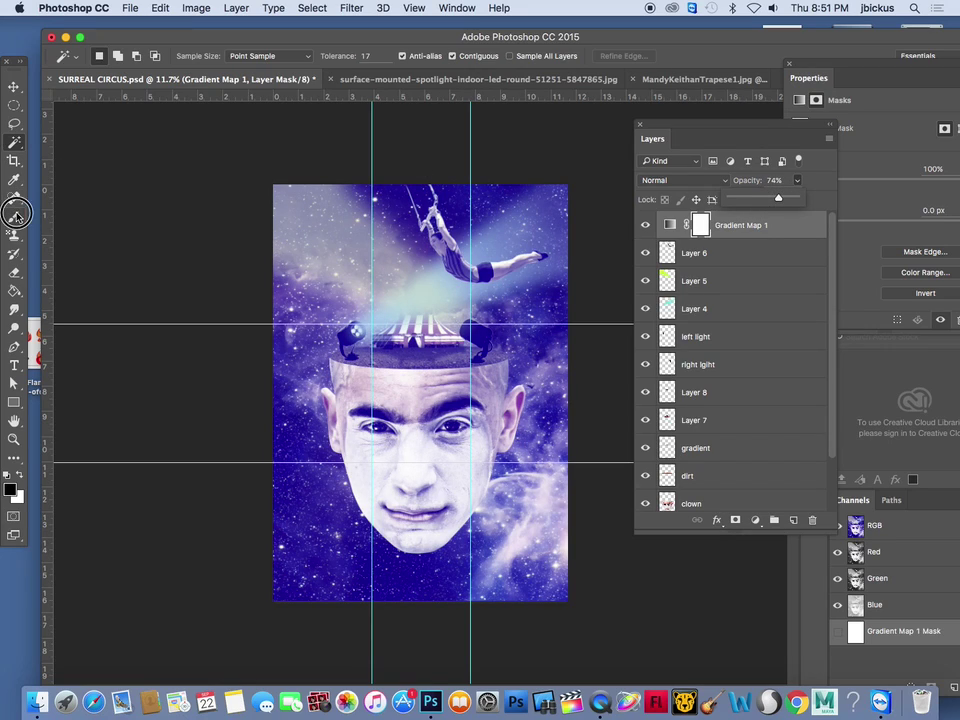
Brush black at 23% on the gradient map's mask over the head, upper-left beam and face
{"action": "key", "text": "b"}
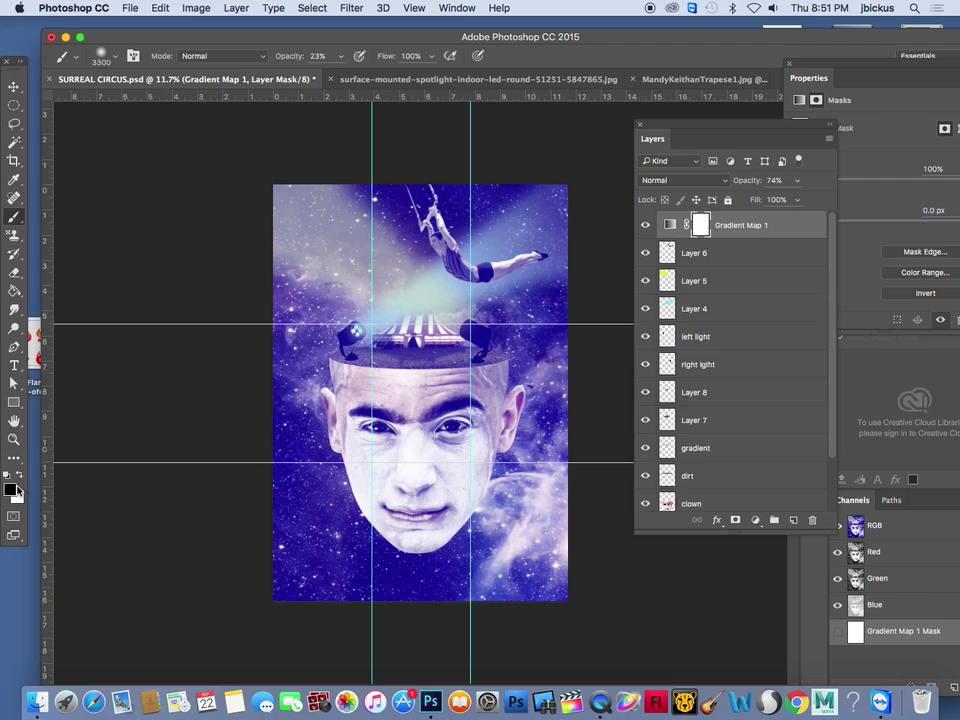
{"action": "mouse_move", "coordinate": [418, 403]}
{"action": "left_mouse_down"}
{"action": "mouse_move", "coordinate": [407, 412]}
{"action": "mouse_move", "coordinate": [409, 398]}
{"action": "left_mouse_up"}
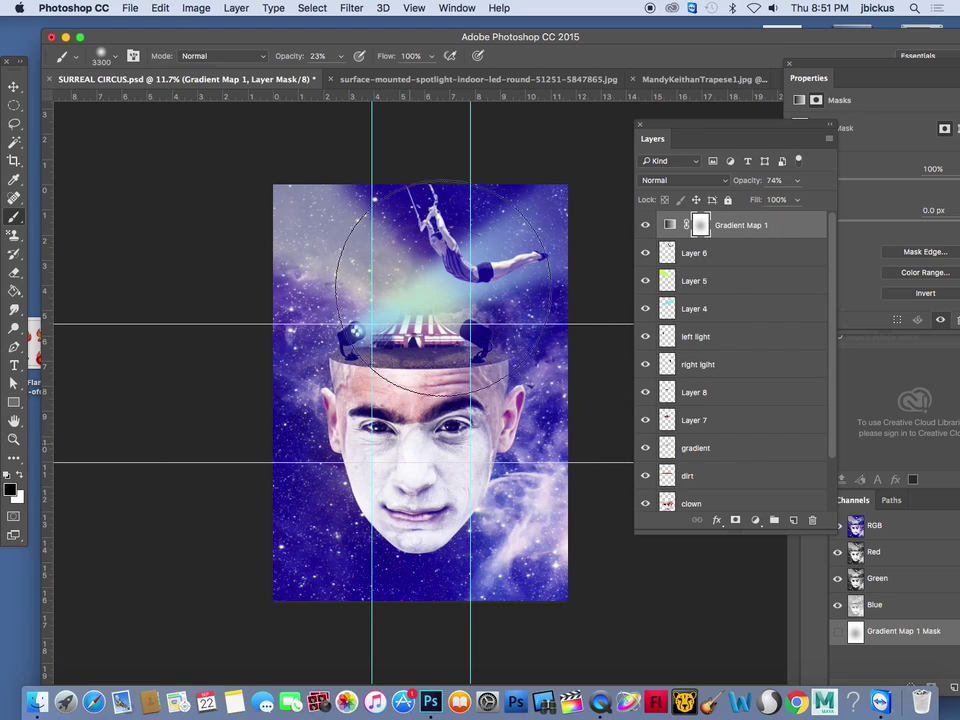
{"action": "mouse_move", "coordinate": [431, 262]}
{"action": "left_mouse_down"}
{"action": "mouse_move", "coordinate": [332, 232]}
{"action": "mouse_move", "coordinate": [311, 193]}
{"action": "left_mouse_up"}
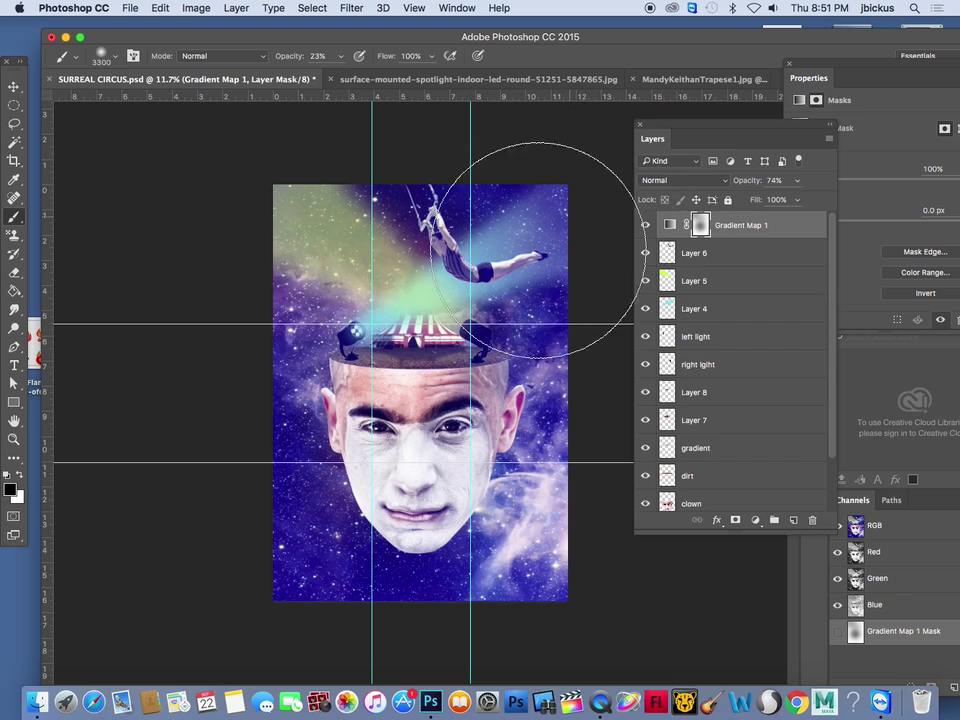
{"action": "mouse_move", "coordinate": [495, 438]}
{"action": "left_mouse_down"}
{"action": "mouse_move", "coordinate": [398, 497]}
{"action": "mouse_move", "coordinate": [332, 493]}
{"action": "left_mouse_up"}
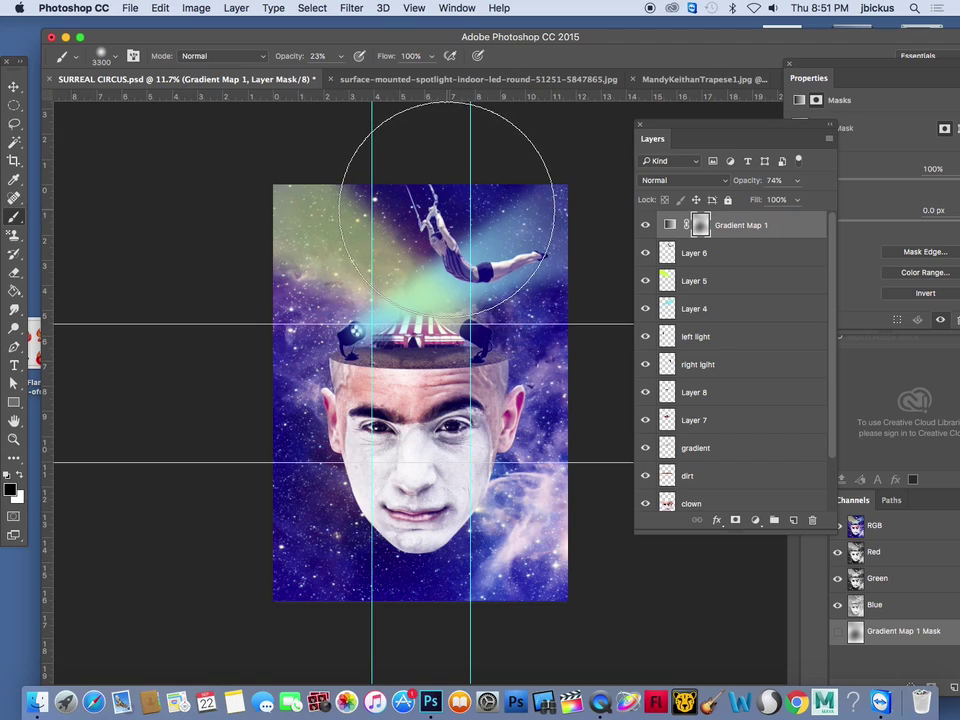
Add a new Gradient Map adjustment layer named Gradient Map 2
{"action": "left_click", "coordinate": [196, 8]}
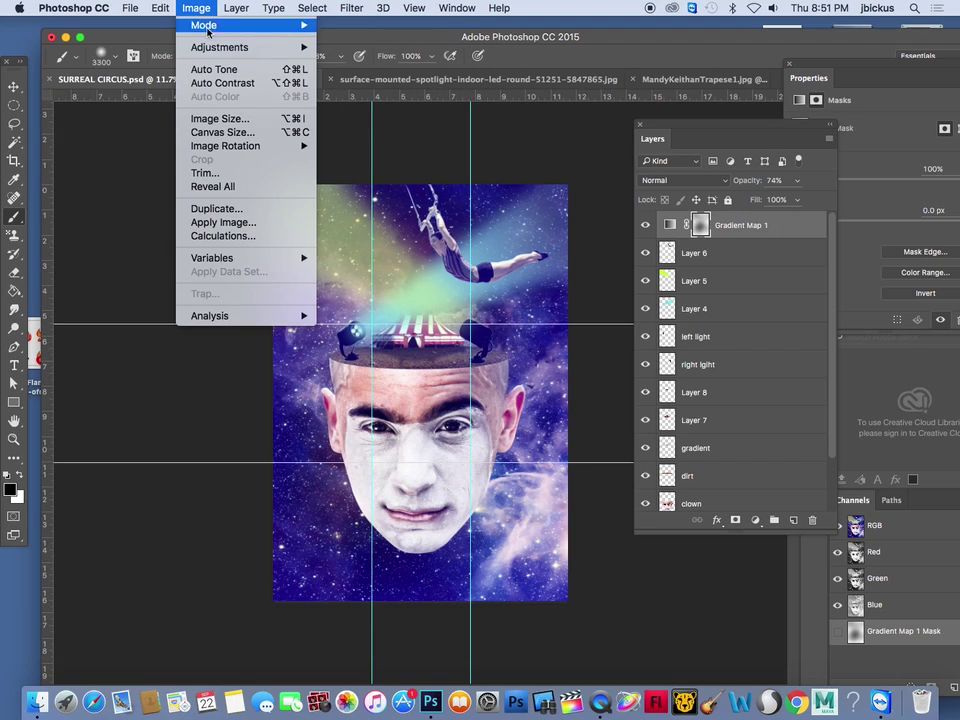
{"action": "mouse_move", "coordinate": [250, 7]}
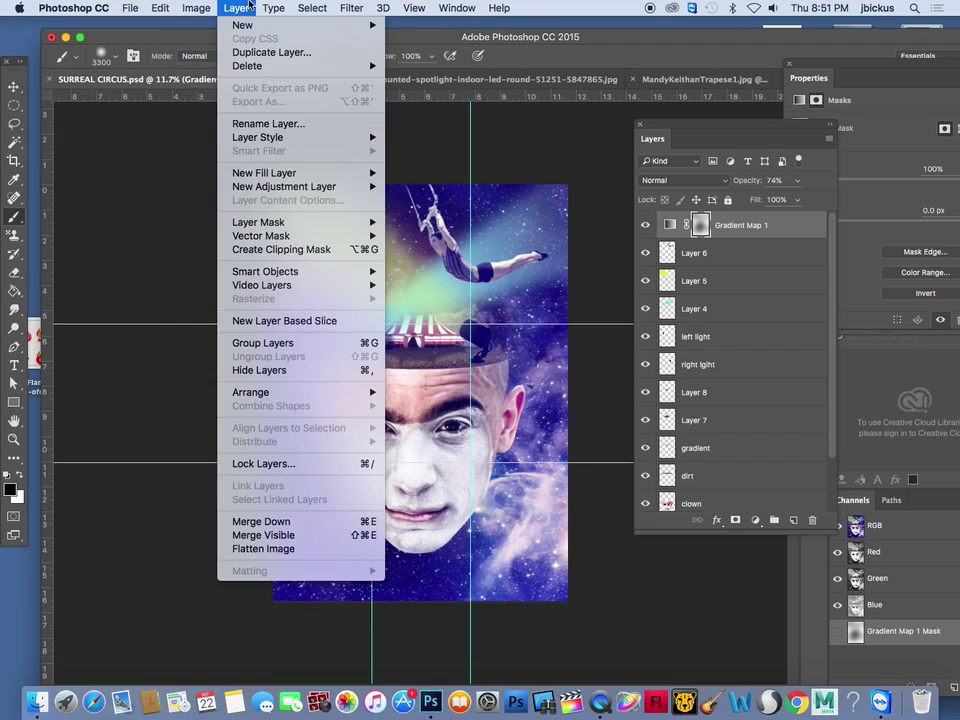
{"action": "mouse_move", "coordinate": [299, 187]}
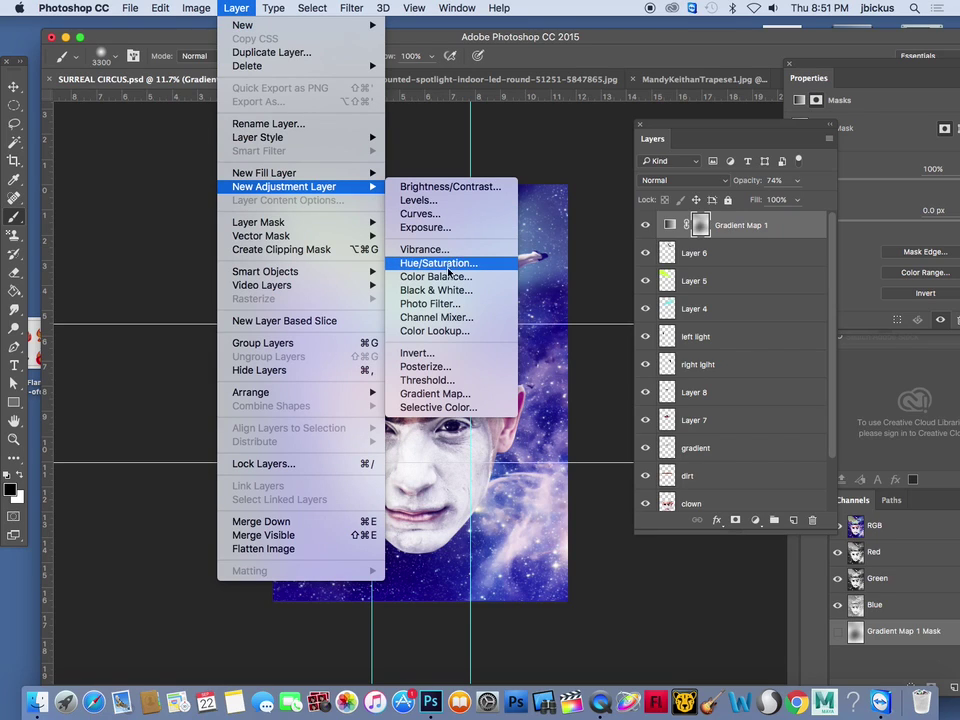
{"action": "left_click", "coordinate": [441, 394]}
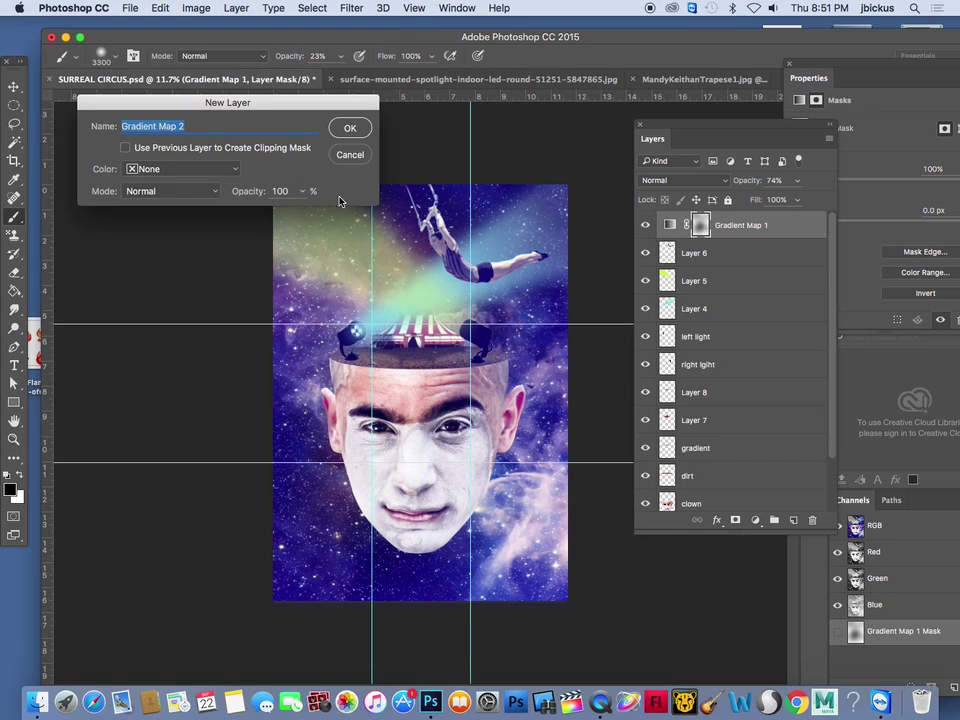
{"action": "left_click", "coordinate": [350, 129]}
Make Gradient Map 2 a Black, White gradient with the dark stop set to magenta 8c143f
{"action": "left_click", "coordinate": [866, 138]}
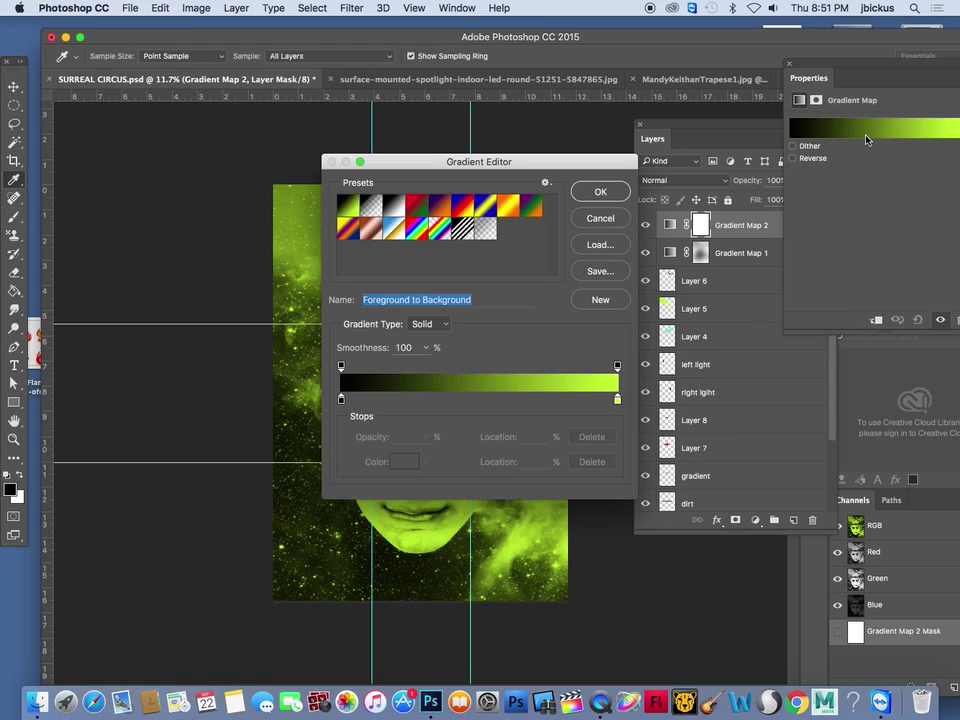
{"action": "left_click", "coordinate": [390, 206]}
{"action": "left_click", "coordinate": [341, 399]}
{"action": "double_click", "coordinate": [341, 399]}
{"action": "left_click", "coordinate": [320, 429]}
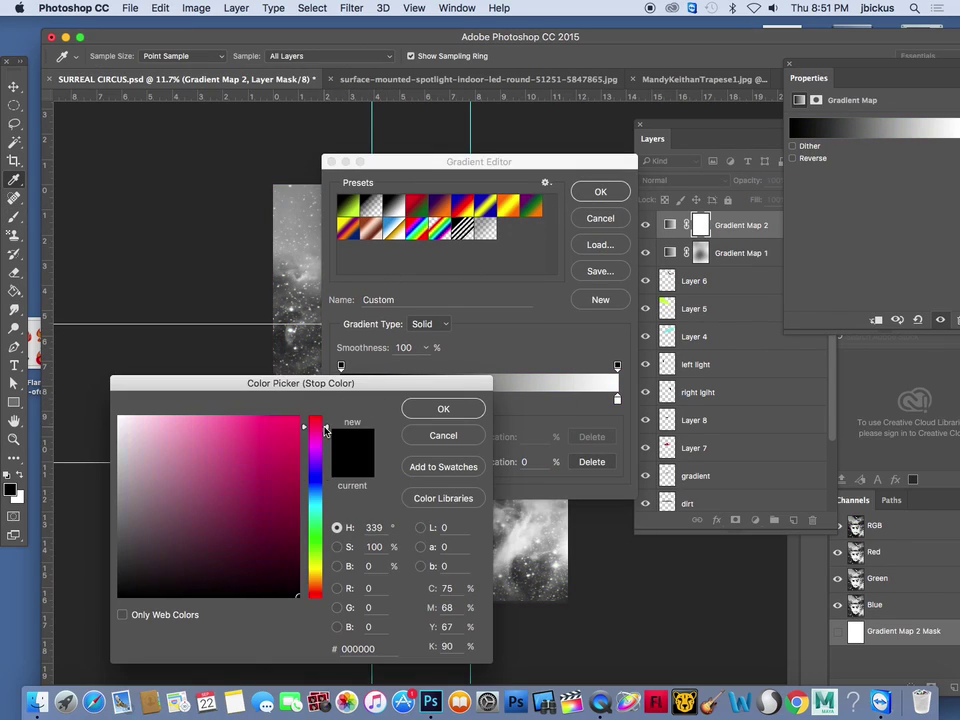
{"action": "left_click_drag", "start_coordinate": [290, 469], "coordinate": [273, 496]}
{"action": "left_click", "coordinate": [443, 408]}
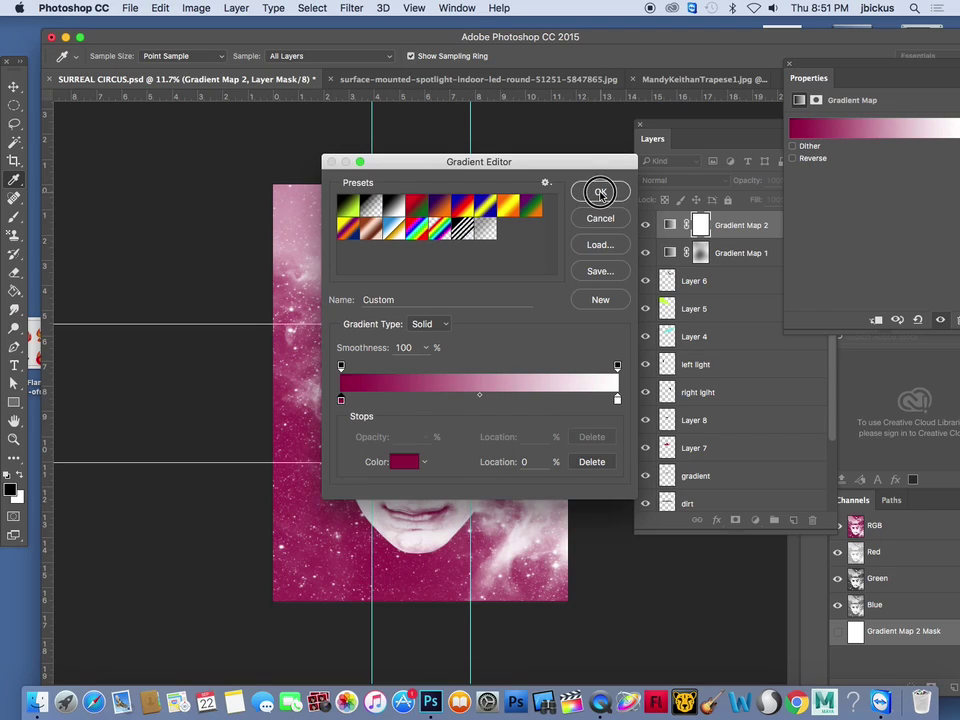
{"action": "left_click", "coordinate": [600, 191]}
Brush black on Gradient Map 2's mask over the upper area and near the trapeze artist
{"action": "key", "text": "b"}
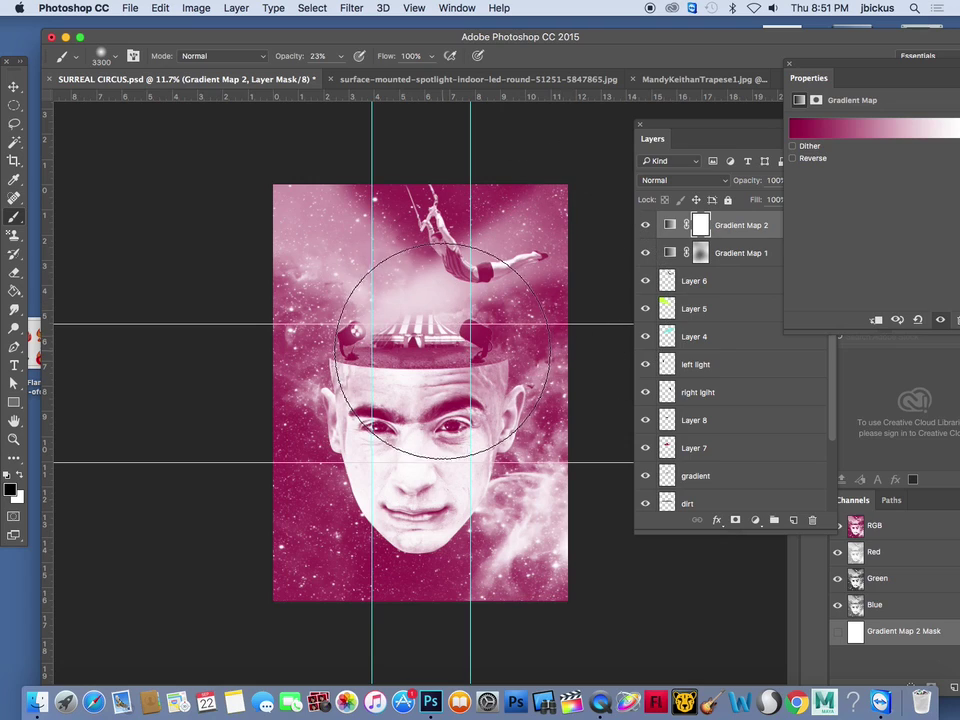
{"action": "mouse_move", "coordinate": [378, 316]}
{"action": "left_mouse_down"}
{"action": "mouse_move", "coordinate": [355, 267]}
{"action": "mouse_move", "coordinate": [447, 240]}
{"action": "mouse_move", "coordinate": [502, 246]}
{"action": "mouse_move", "coordinate": [495, 400]}
{"action": "left_mouse_up"}
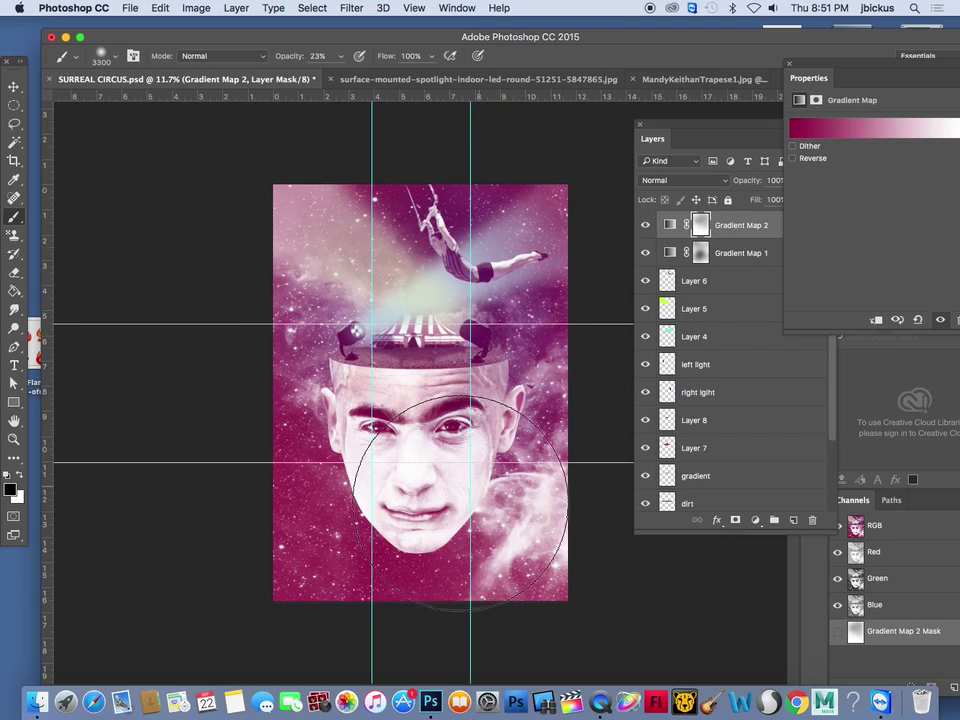
{"action": "mouse_move", "coordinate": [338, 388]}
{"action": "left_mouse_down"}
{"action": "mouse_move", "coordinate": [355, 357]}
{"action": "mouse_move", "coordinate": [459, 335]}
{"action": "mouse_move", "coordinate": [521, 298]}
{"action": "mouse_move", "coordinate": [494, 270]}
{"action": "mouse_move", "coordinate": [432, 292]}
{"action": "mouse_move", "coordinate": [446, 236]}
{"action": "left_mouse_up"}
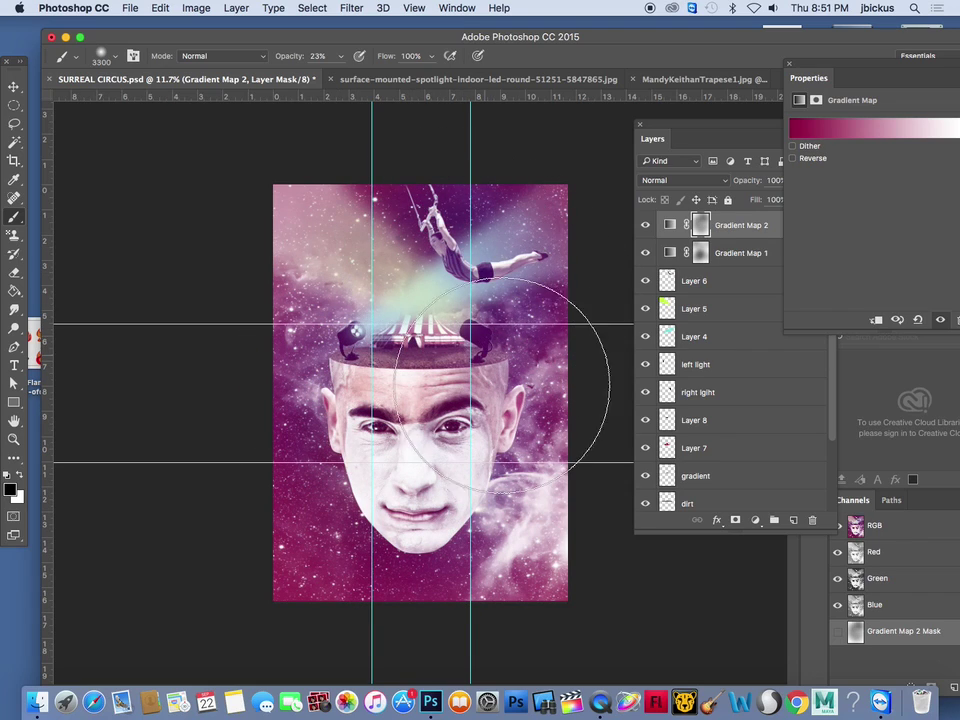
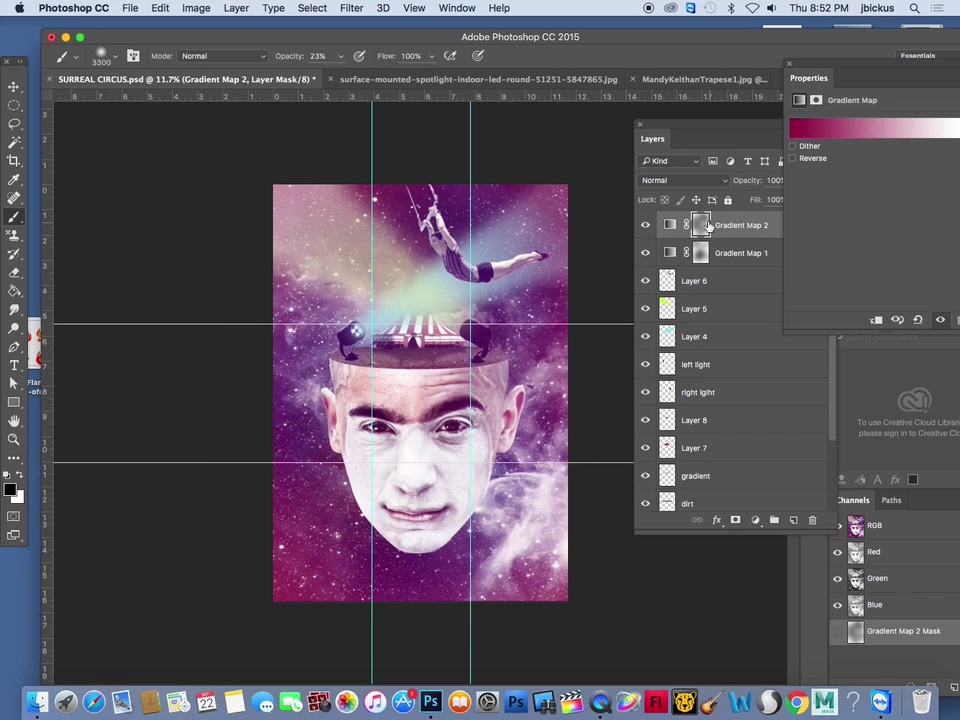
Add a Brightness/Contrast adjustment layer with contrast raised to 44 and brightness slightly lowered
{"action": "mouse_move", "coordinate": [669, 221]}
{"action": "left_mouse_down"}
{"action": "mouse_move", "coordinate": [669, 253]}
{"action": "mouse_move", "coordinate": [669, 222]}
{"action": "left_mouse_up"}
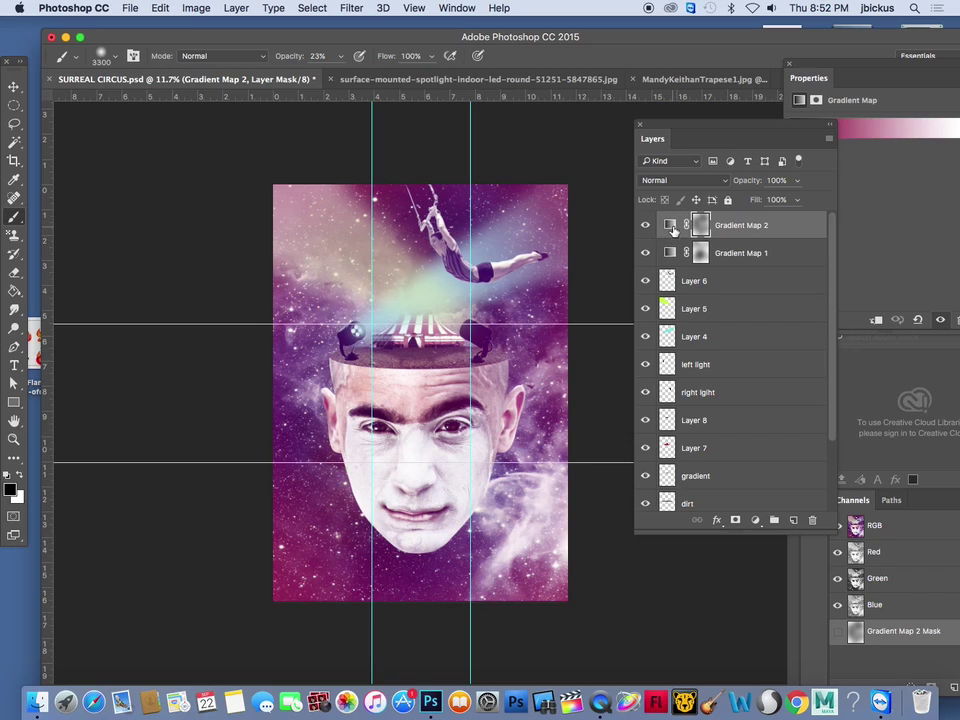
{"action": "left_click", "coordinate": [196, 8]}
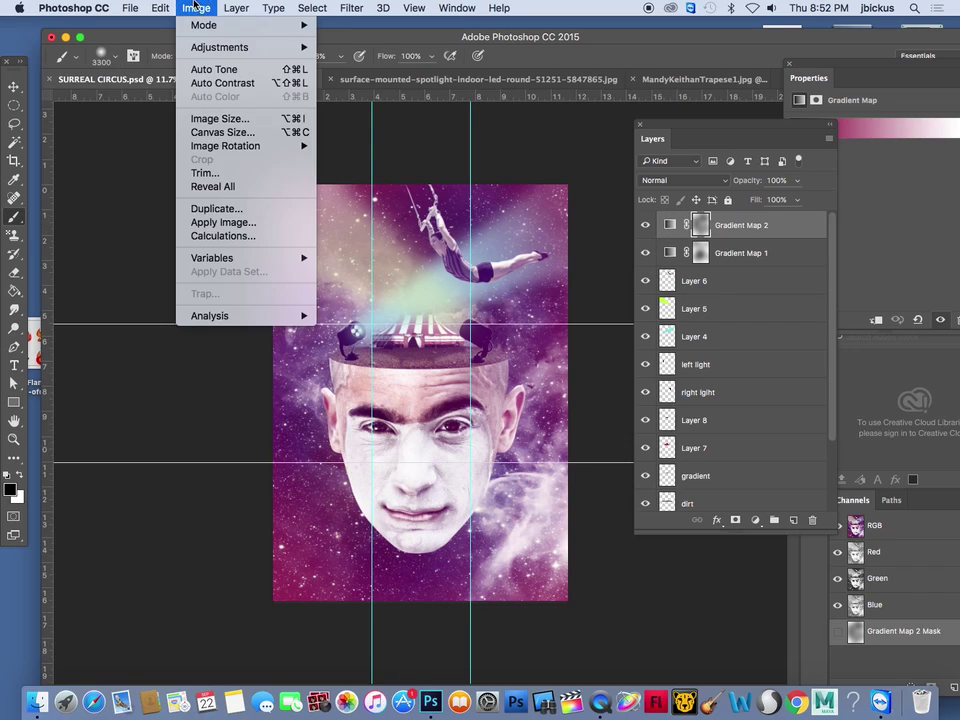
{"action": "mouse_move", "coordinate": [228, 6]}
{"action": "mouse_move", "coordinate": [310, 187]}
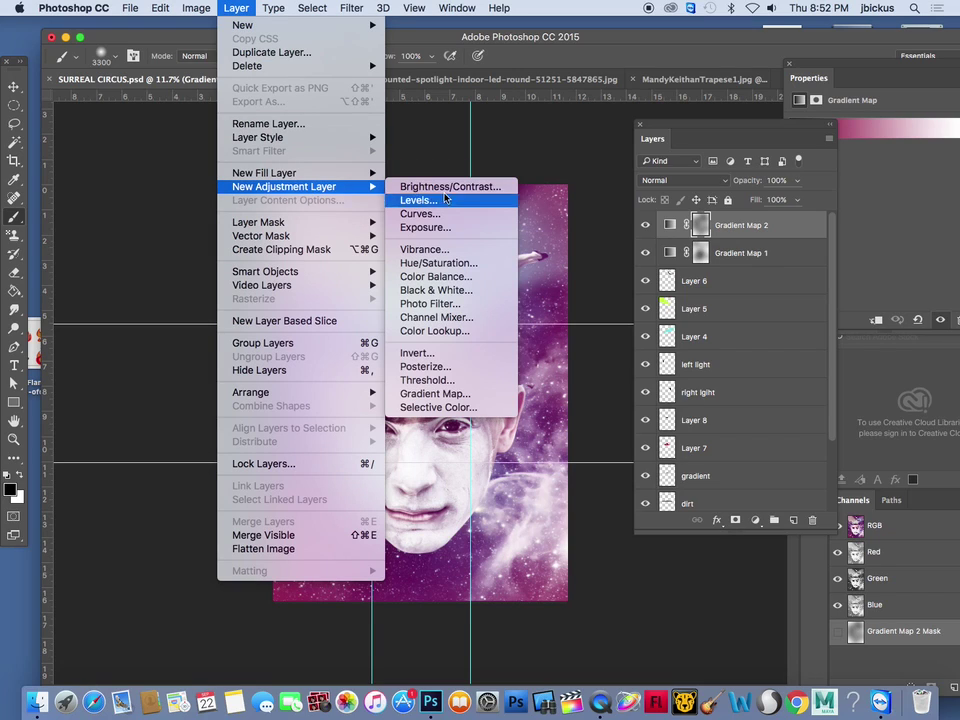
{"action": "left_click", "coordinate": [456, 191]}
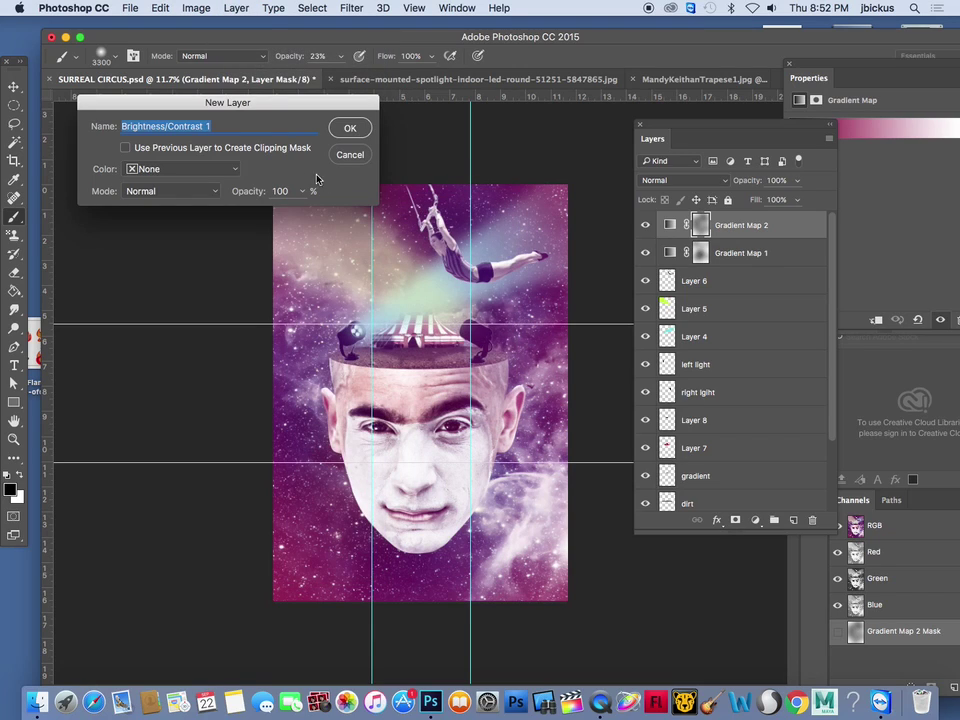
{"action": "left_click", "coordinate": [350, 131]}
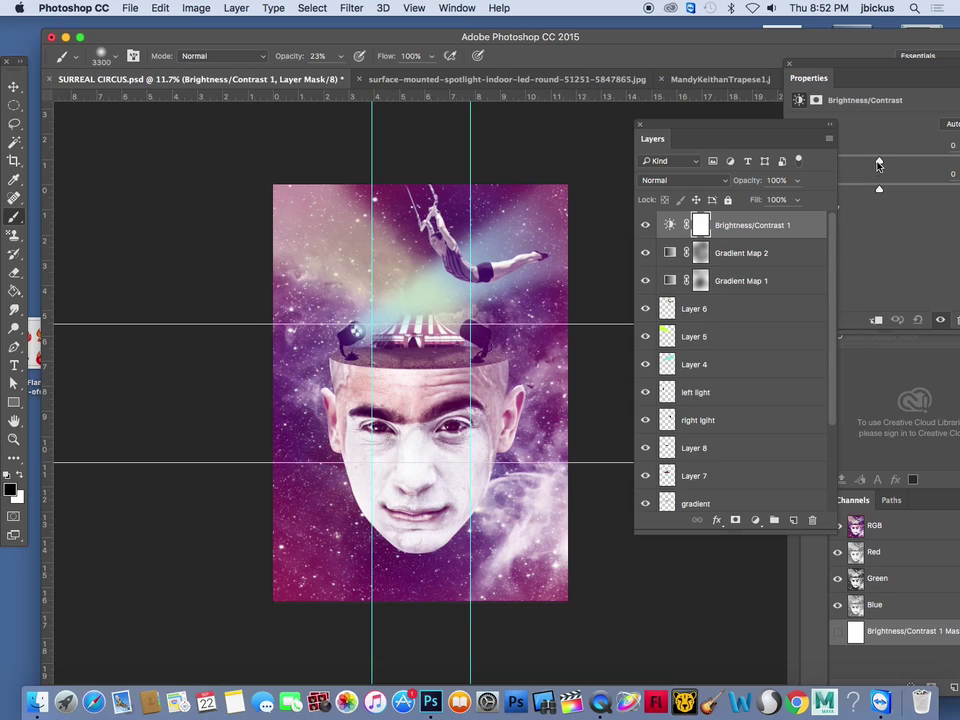
{"action": "left_click_drag", "start_coordinate": [736, 134], "coordinate": [749, 284]}
{"action": "left_click_drag", "start_coordinate": [881, 193], "coordinate": [895, 194]}
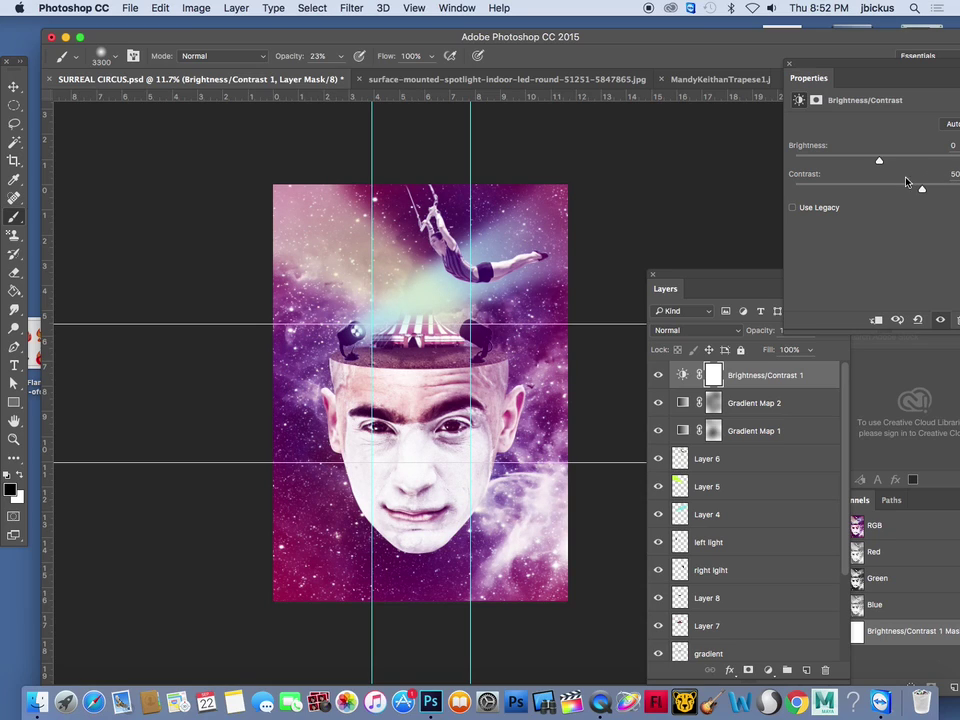
{"action": "left_click_drag", "start_coordinate": [881, 163], "coordinate": [870, 161]}
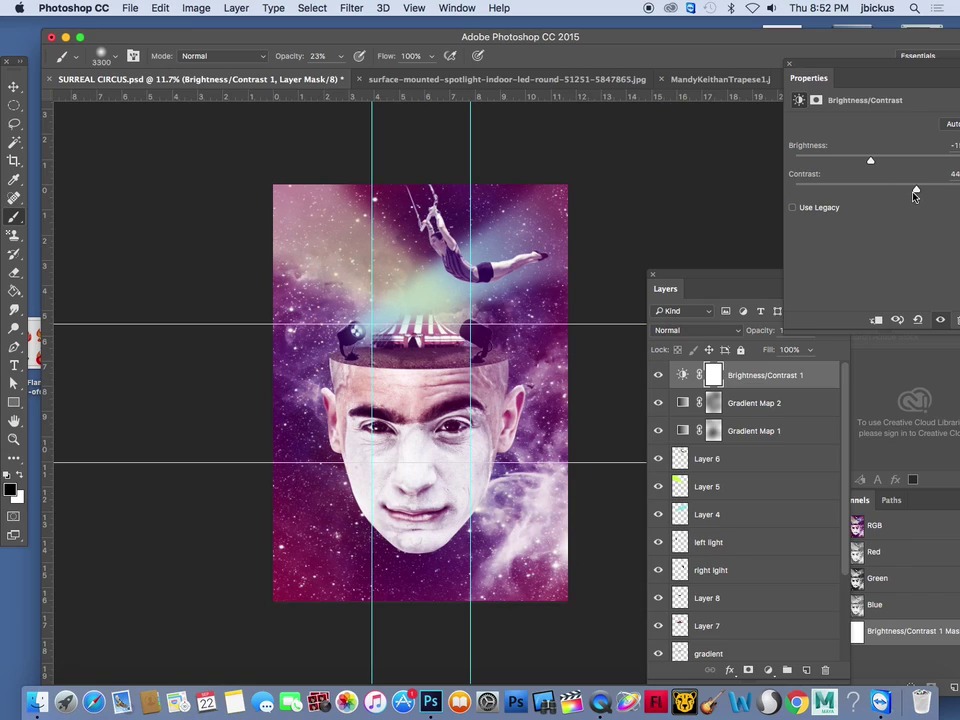
{"action": "left_click_drag", "start_coordinate": [697, 275], "coordinate": [691, 132]}
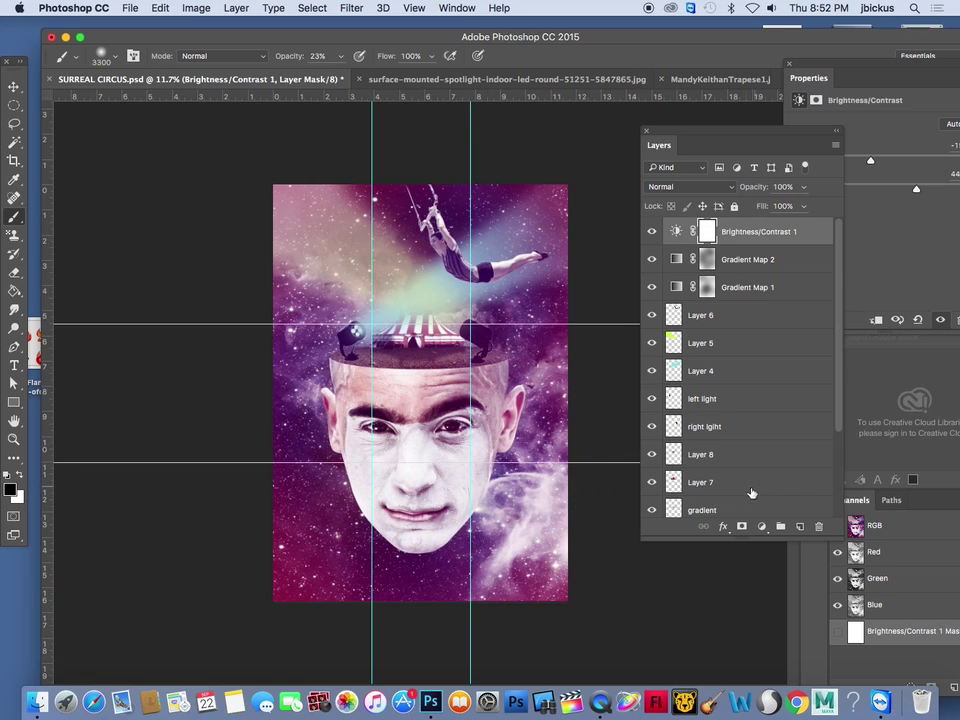
Create a new empty layer, Layer 9, directly above Layer 3
{"action": "left_click_drag", "start_coordinate": [840, 430], "coordinate": [838, 511]}
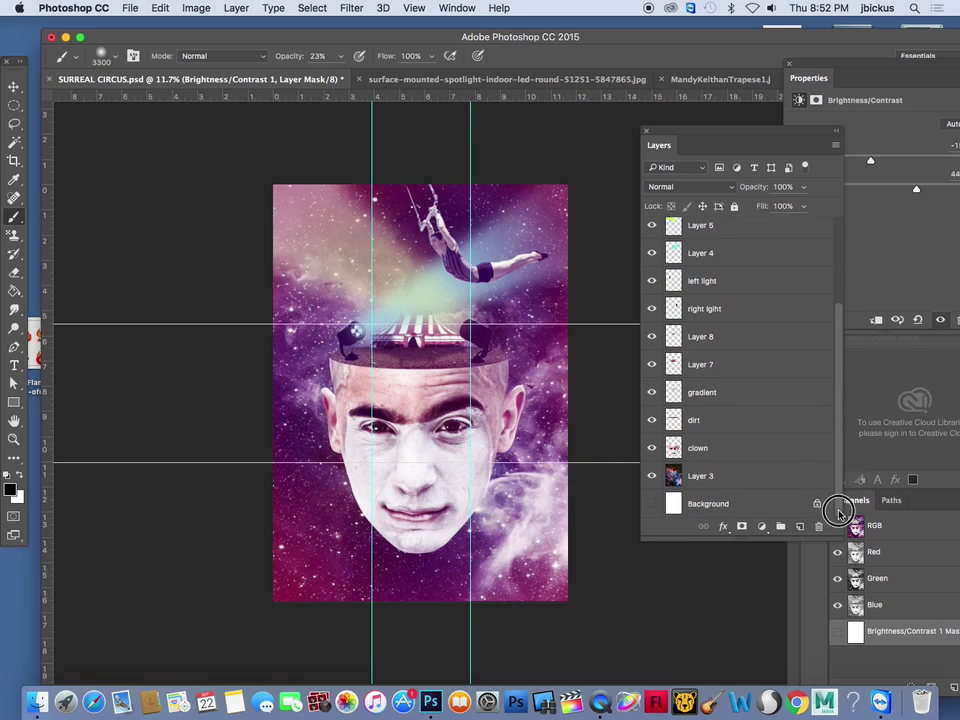
{"action": "left_click", "coordinate": [694, 480]}
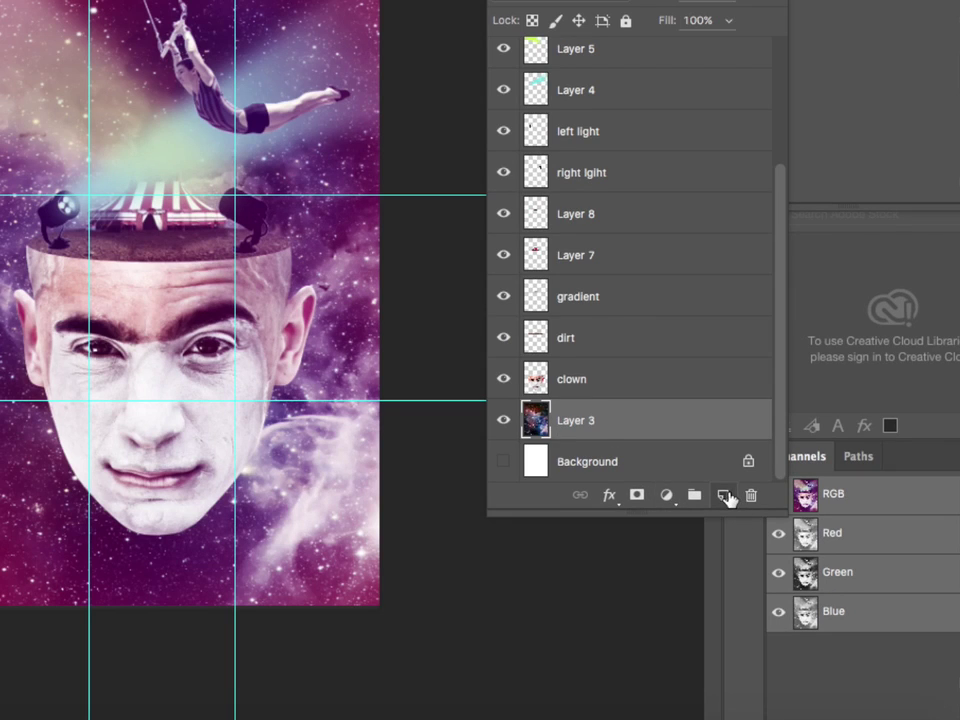
{"action": "left_click", "coordinate": [725, 495]}
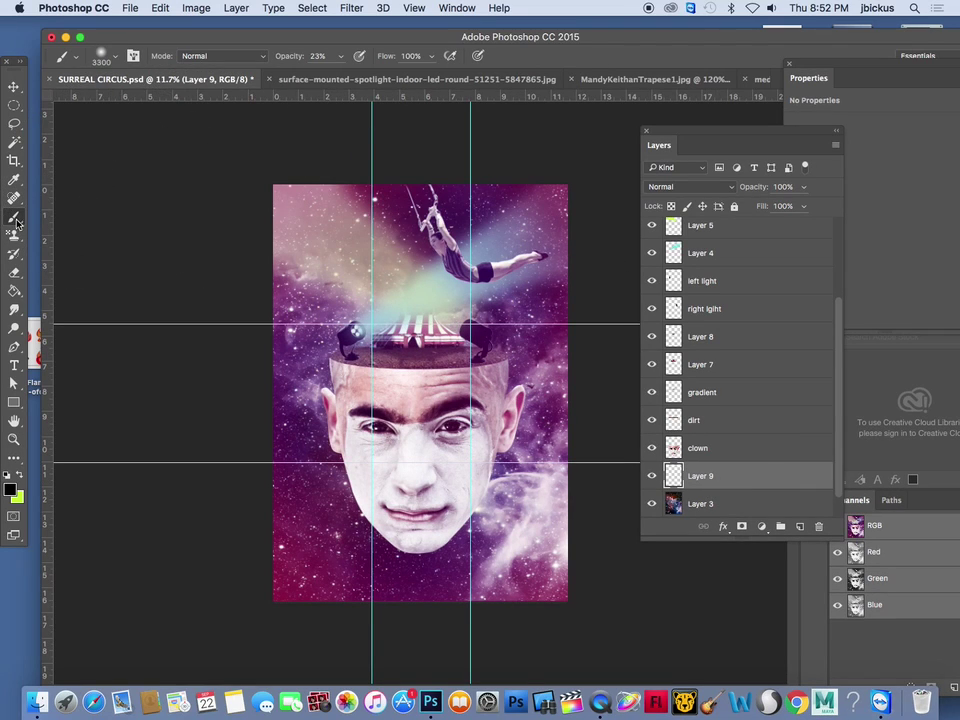
Set the foreground painting colour to a pale light cyan
{"action": "left_click", "coordinate": [11, 492]}
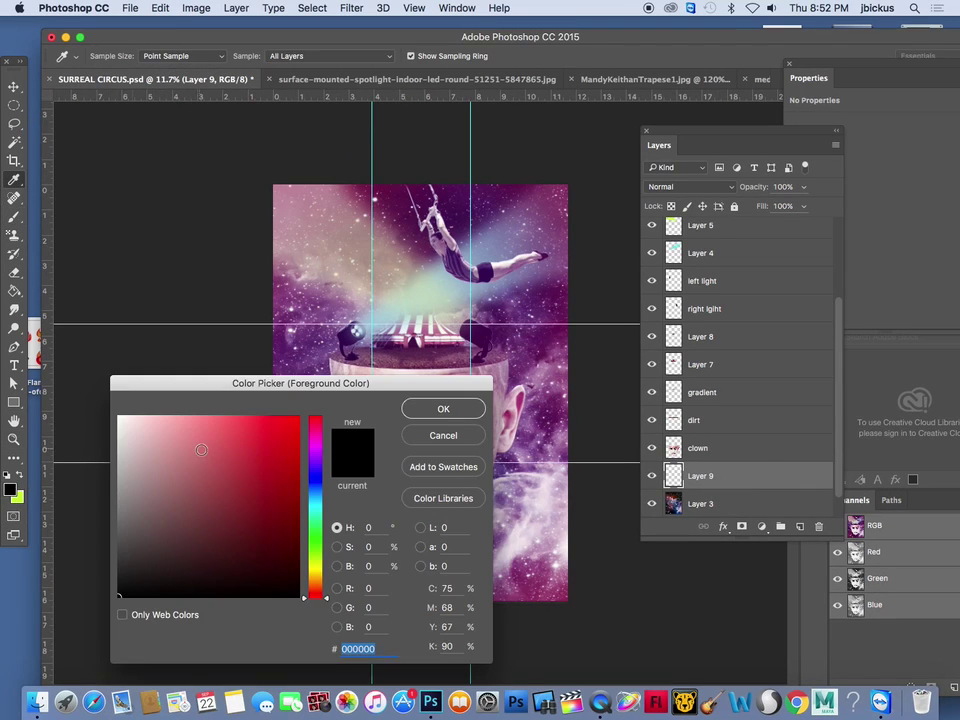
{"action": "left_click", "coordinate": [315, 503]}
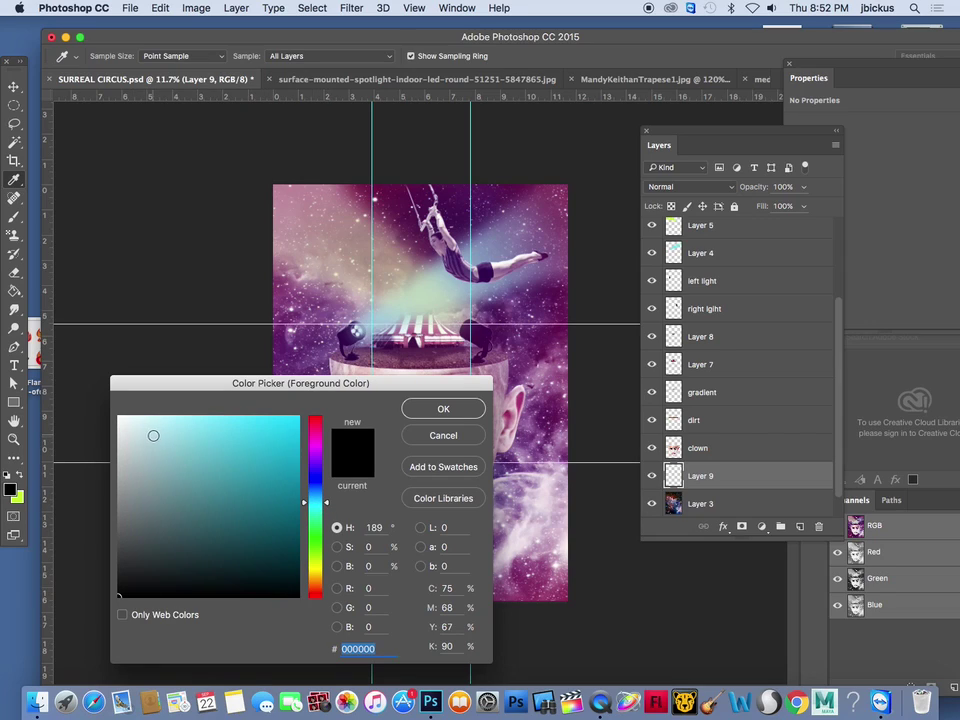
{"action": "left_click", "coordinate": [138, 429]}
{"action": "left_click", "coordinate": [176, 441]}
{"action": "left_click", "coordinate": [178, 420]}
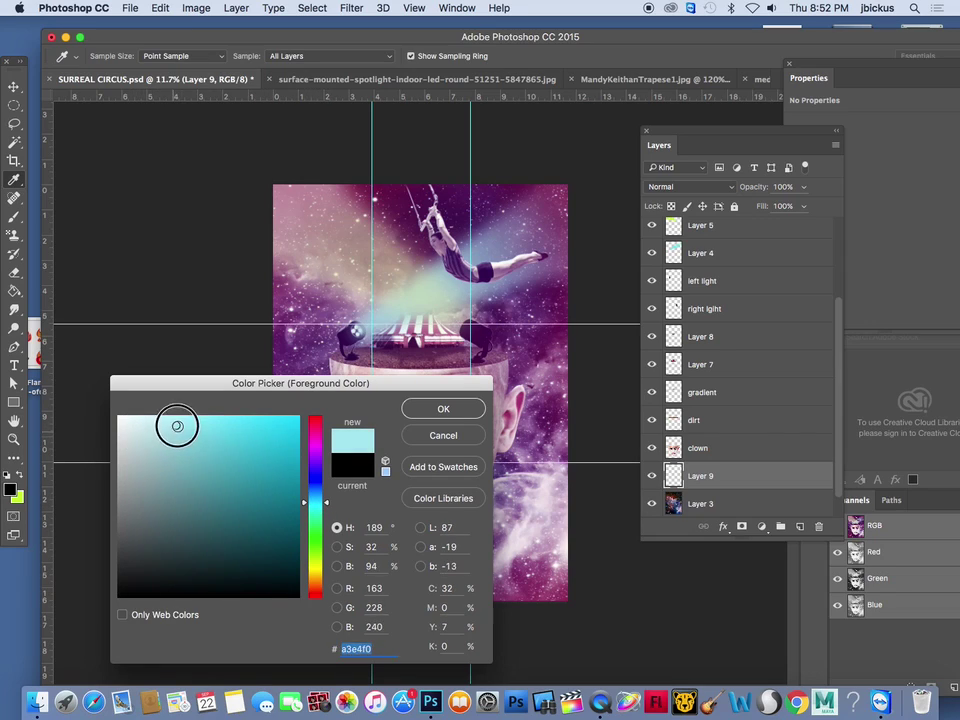
{"action": "left_click", "coordinate": [443, 409]}
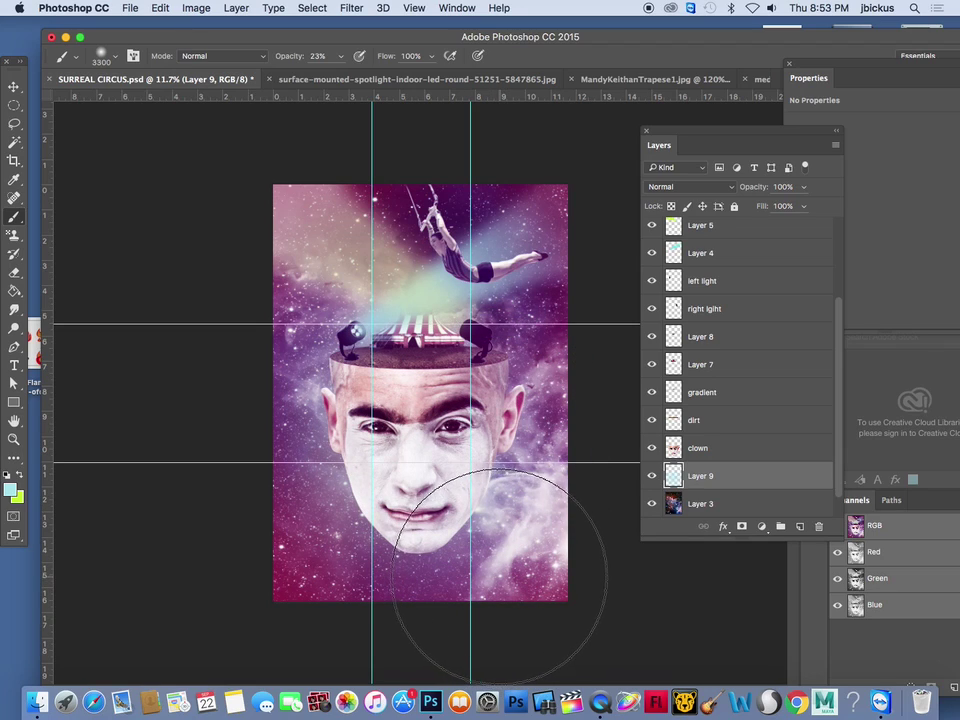
Draw Polygonal Lasso ray wedges fanning out left, below the chin, and right of the head
{"action": "left_click", "coordinate": [15, 106]}
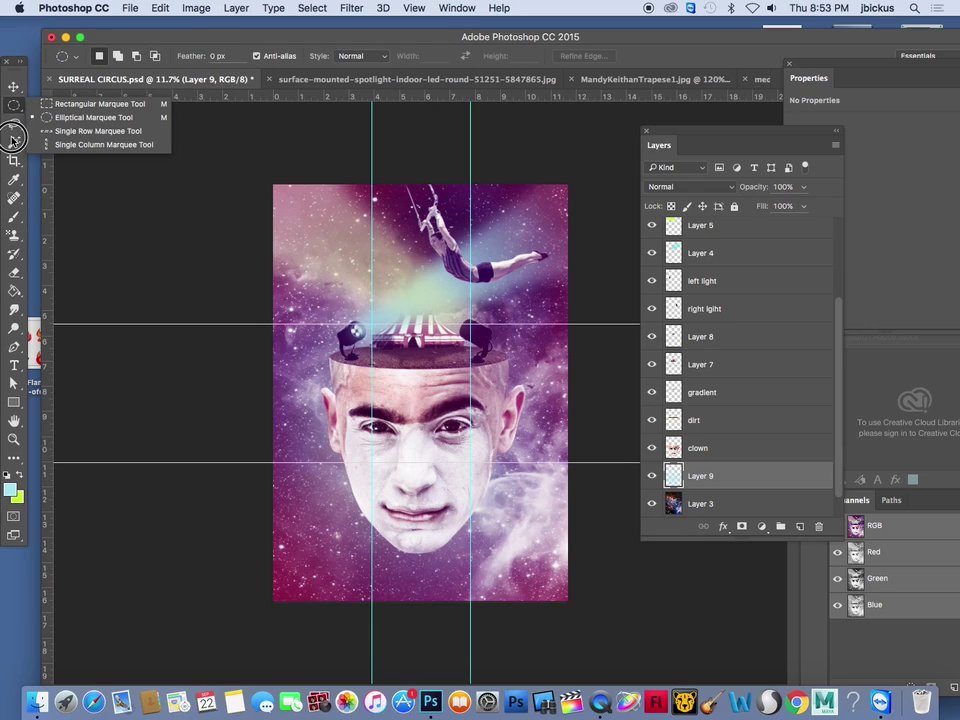
{"action": "left_click", "coordinate": [15, 122]}
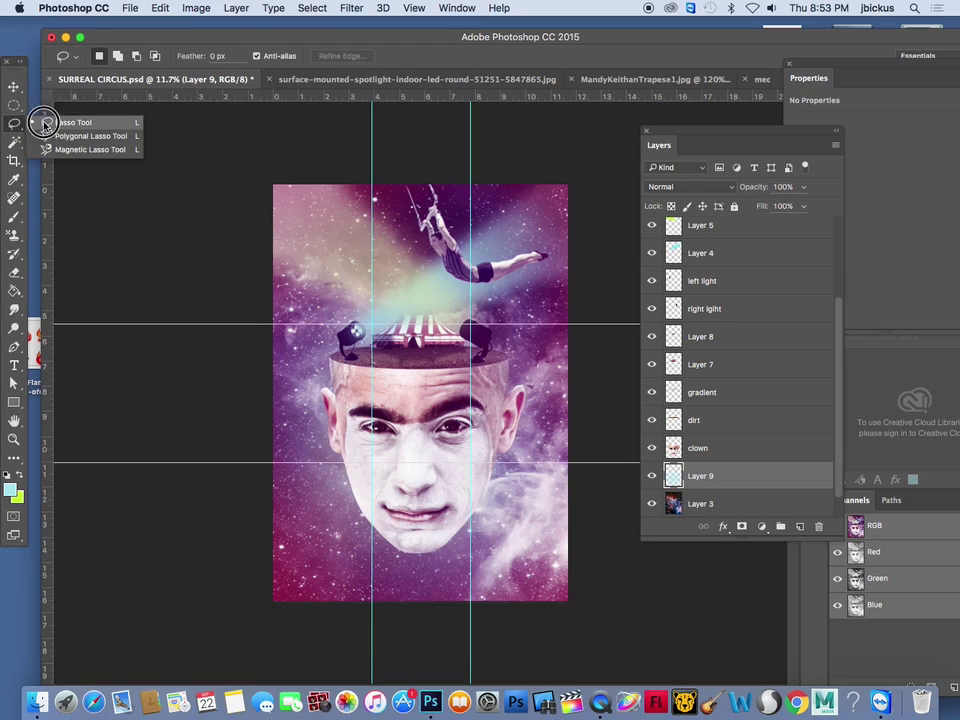
{"action": "left_click", "coordinate": [81, 131]}
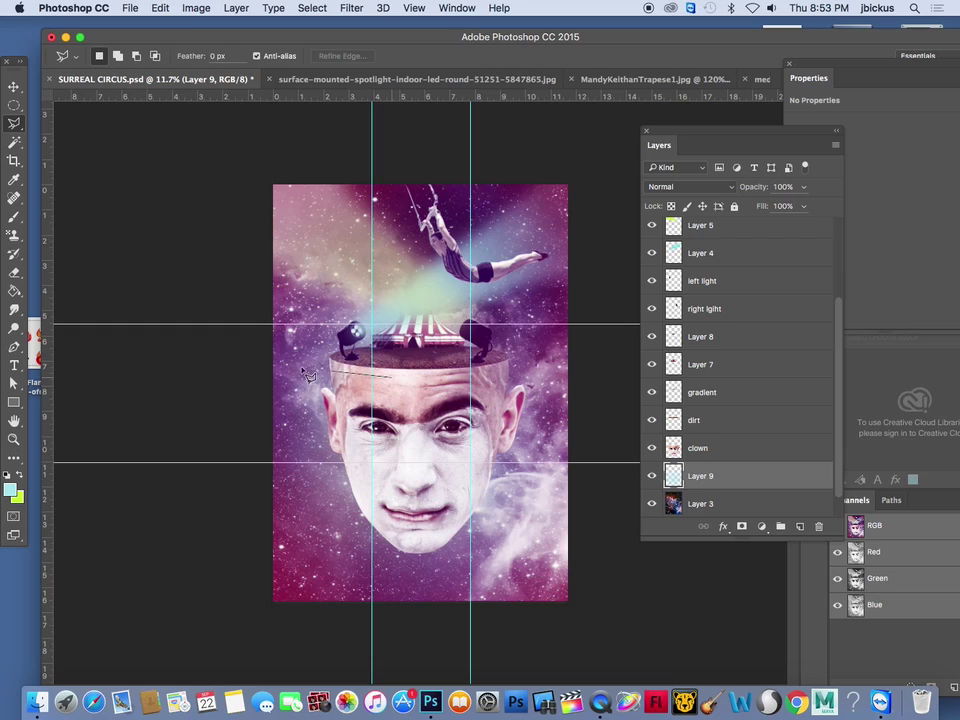
{"action": "left_click", "coordinate": [236, 432]}
{"action": "double_click", "coordinate": [388, 378]}
{"action": "left_click", "coordinate": [388, 442]}
{"action": "left_click", "coordinate": [220, 572]}
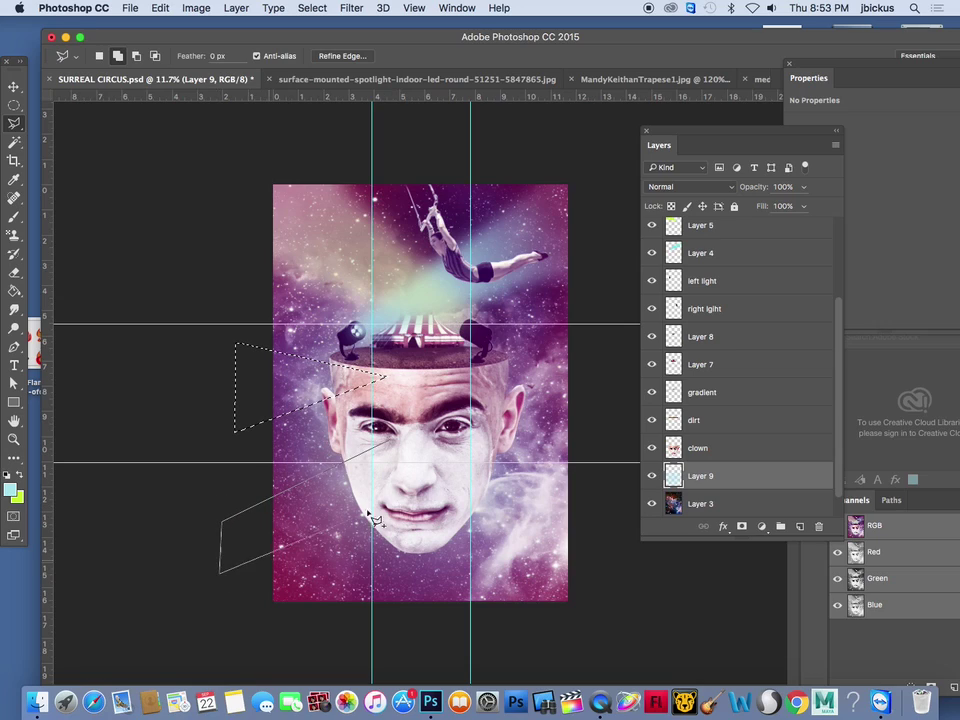
{"action": "double_click", "coordinate": [395, 446]}
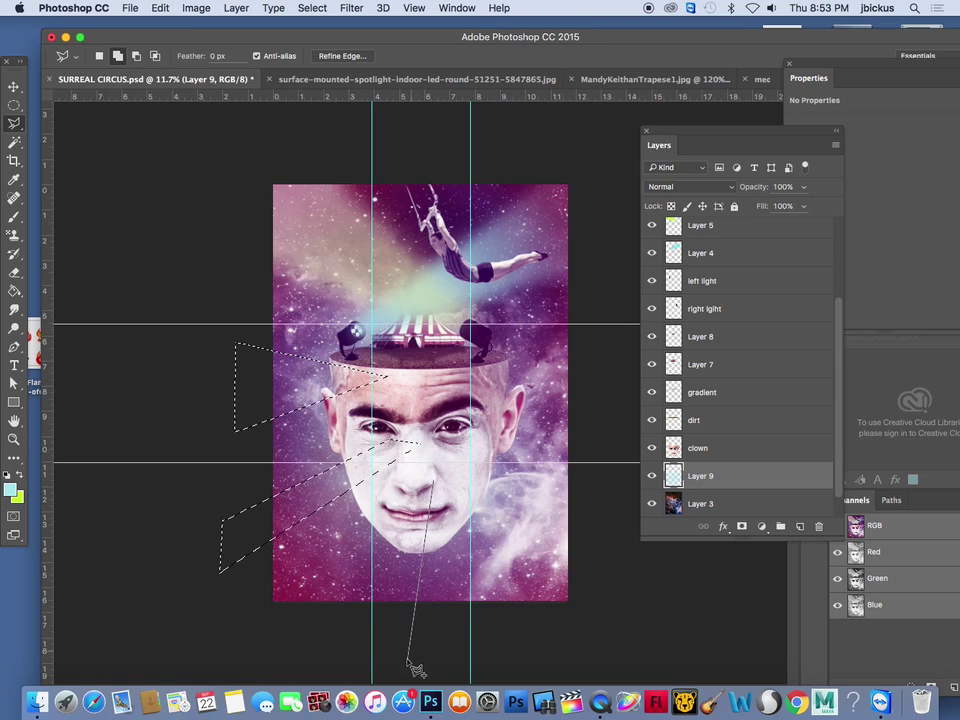
{"action": "left_click", "coordinate": [540, 658]}
{"action": "left_click", "coordinate": [540, 479]}
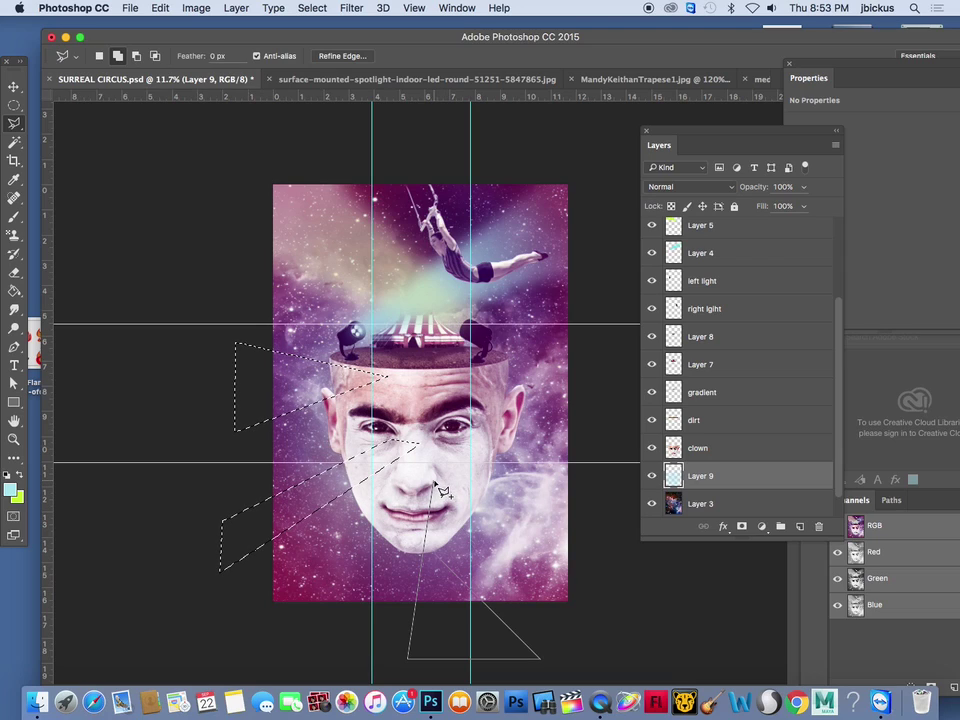
{"action": "left_click", "coordinate": [436, 486]}
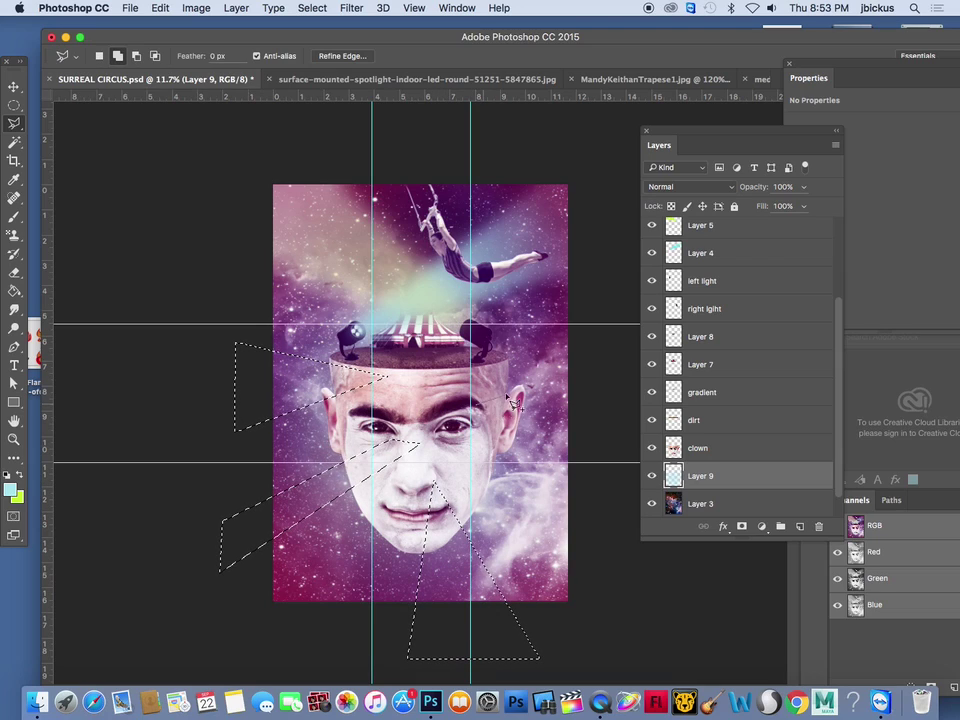
{"action": "left_click", "coordinate": [608, 485]}
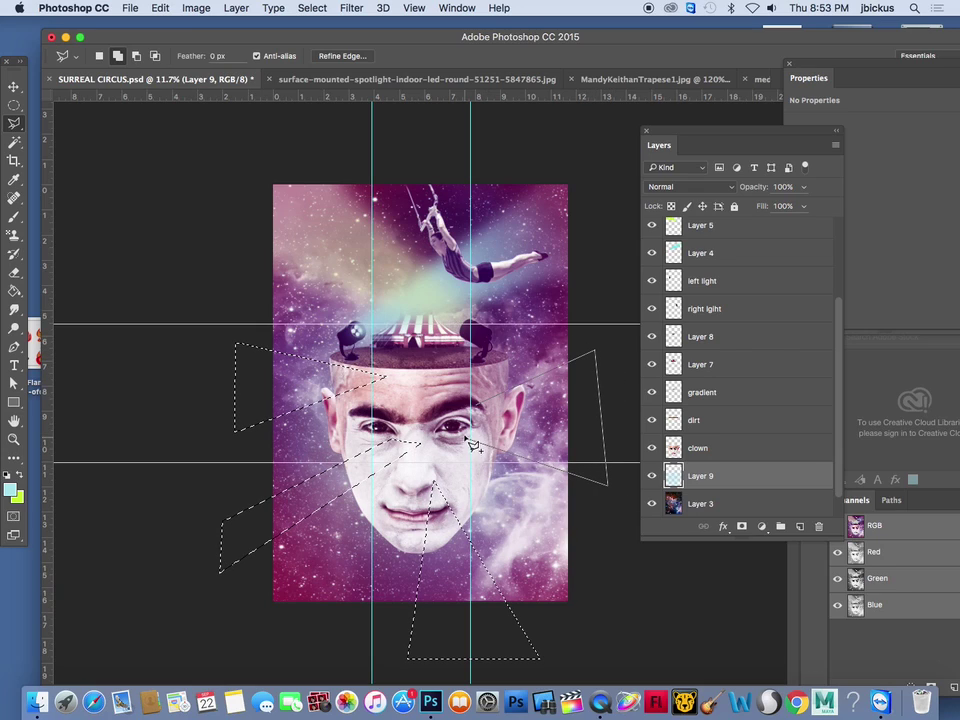
{"action": "left_click", "coordinate": [476, 404]}
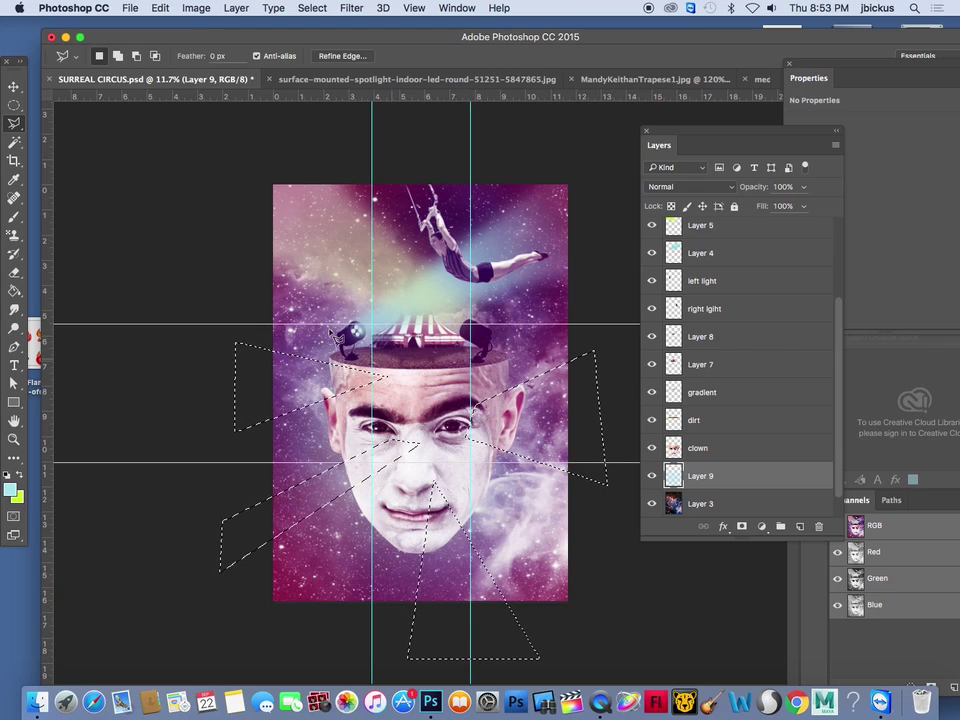
Paint the wedges pale yellow-green with a soft brush, then deselect
{"action": "left_click", "coordinate": [14, 216]}
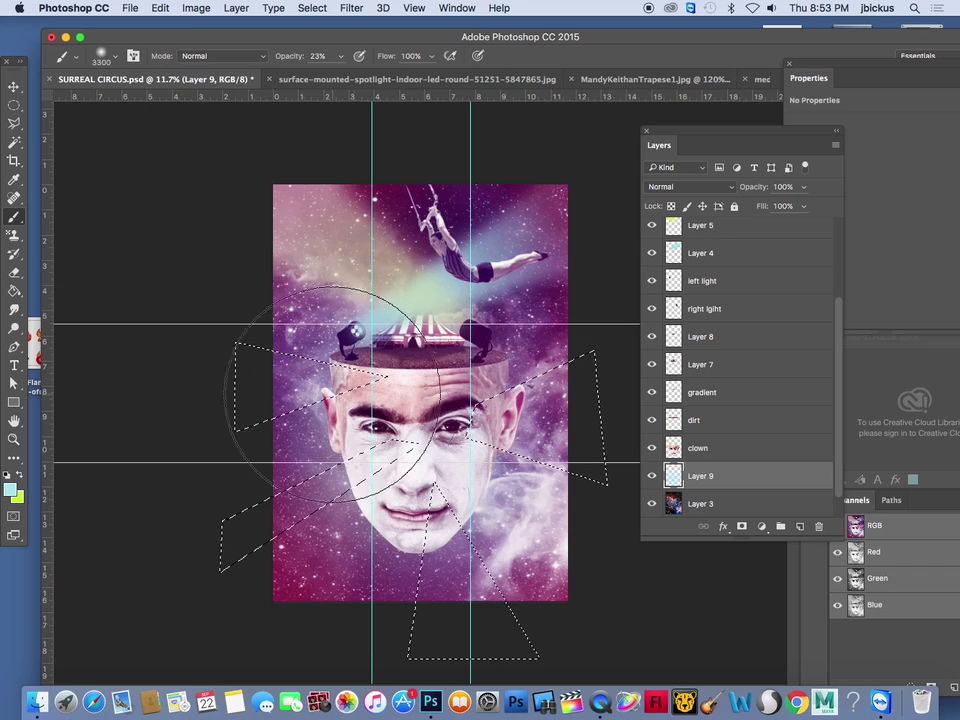
{"action": "key", "text": "x"}
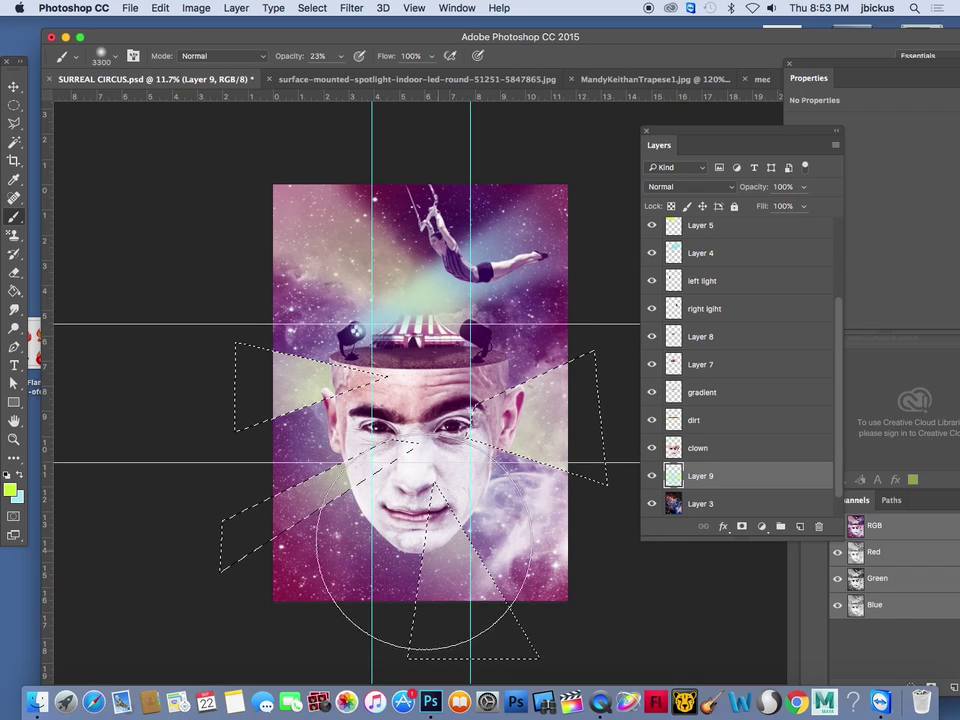
{"action": "key", "text": "super+d"}
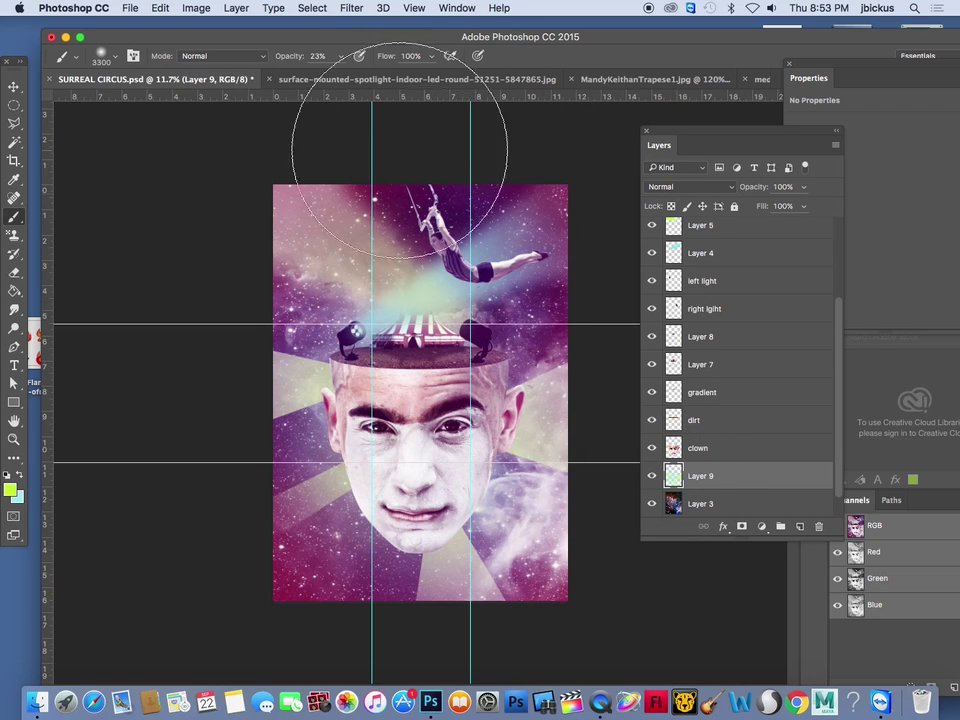
Apply a Gaussian Blur with a 36-pixel radius to the ray wedges on Layer 9
{"action": "left_click", "coordinate": [351, 8]}
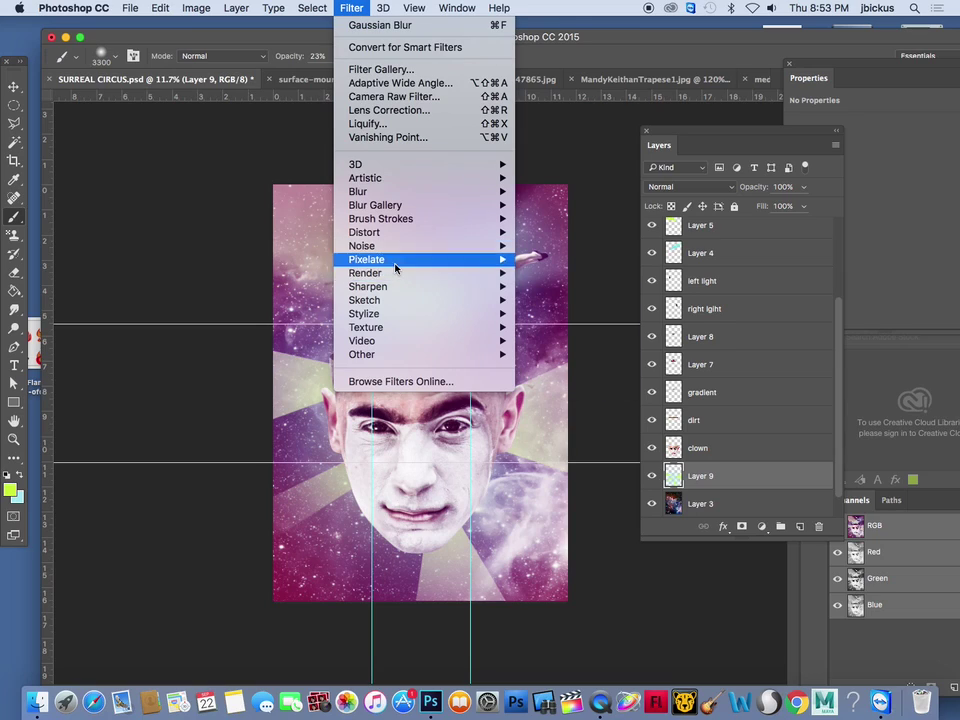
{"action": "mouse_move", "coordinate": [410, 301]}
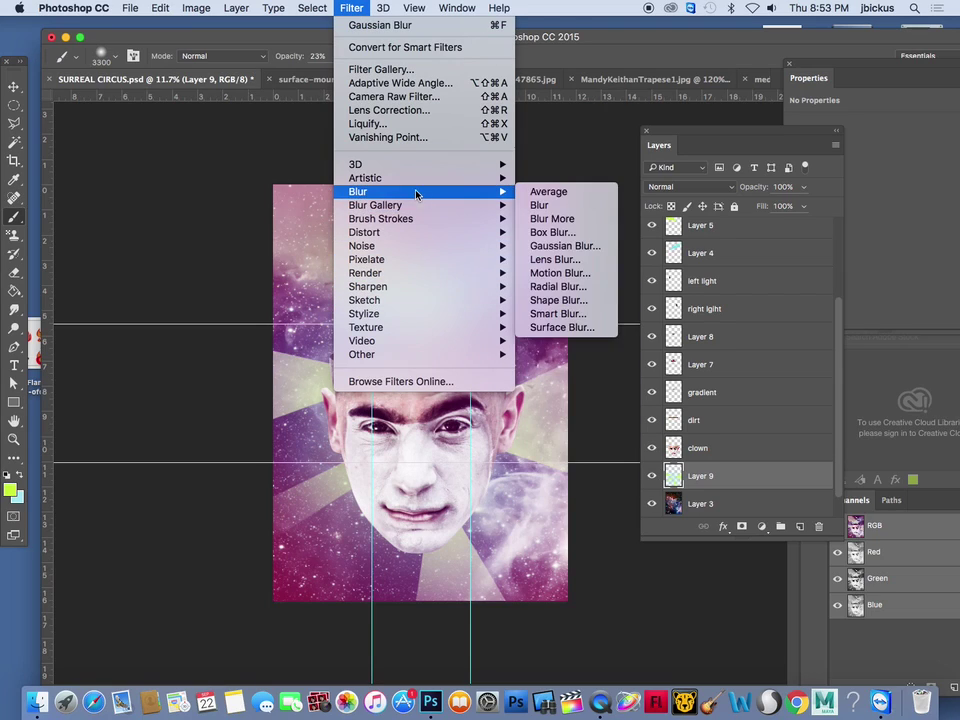
{"action": "mouse_move", "coordinate": [489, 197]}
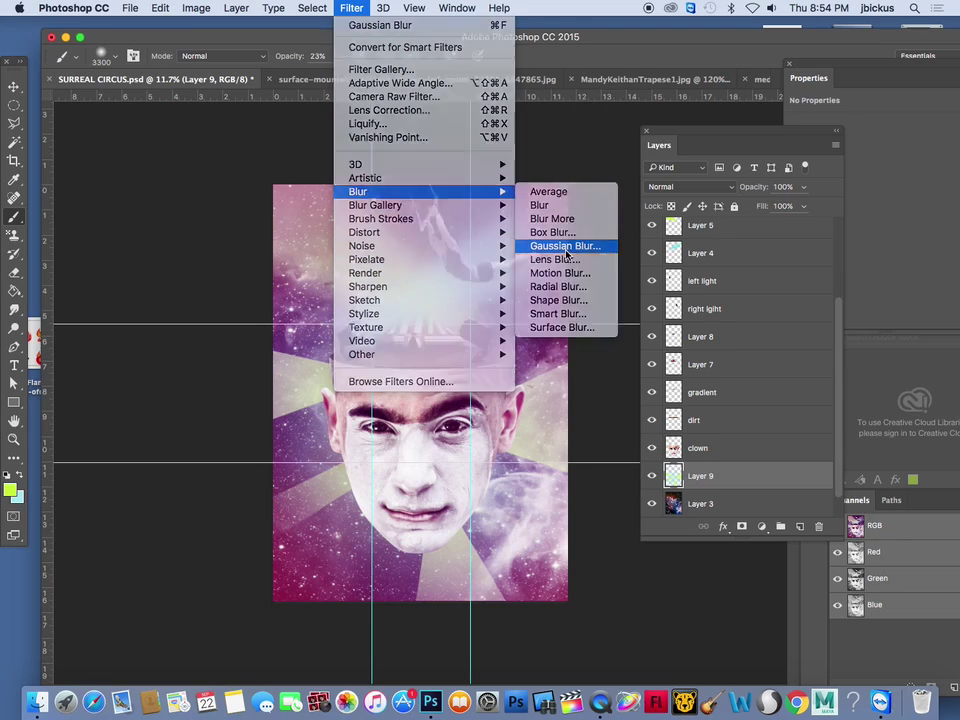
{"action": "left_click", "coordinate": [622, 247]}
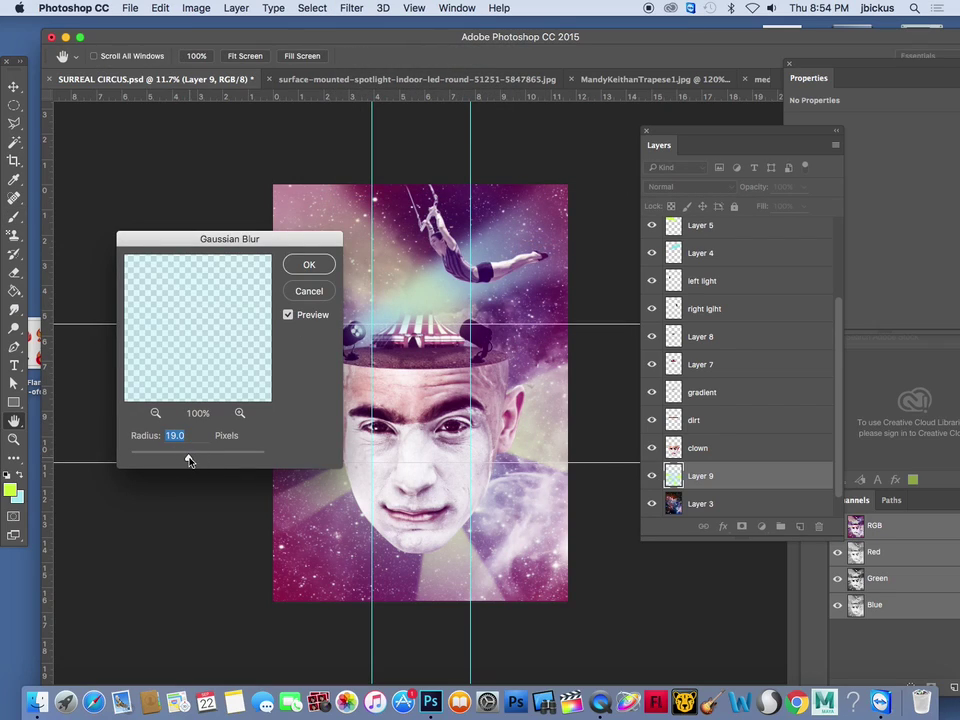
{"action": "left_click", "coordinate": [304, 264]}
{"action": "key", "text": "b"}
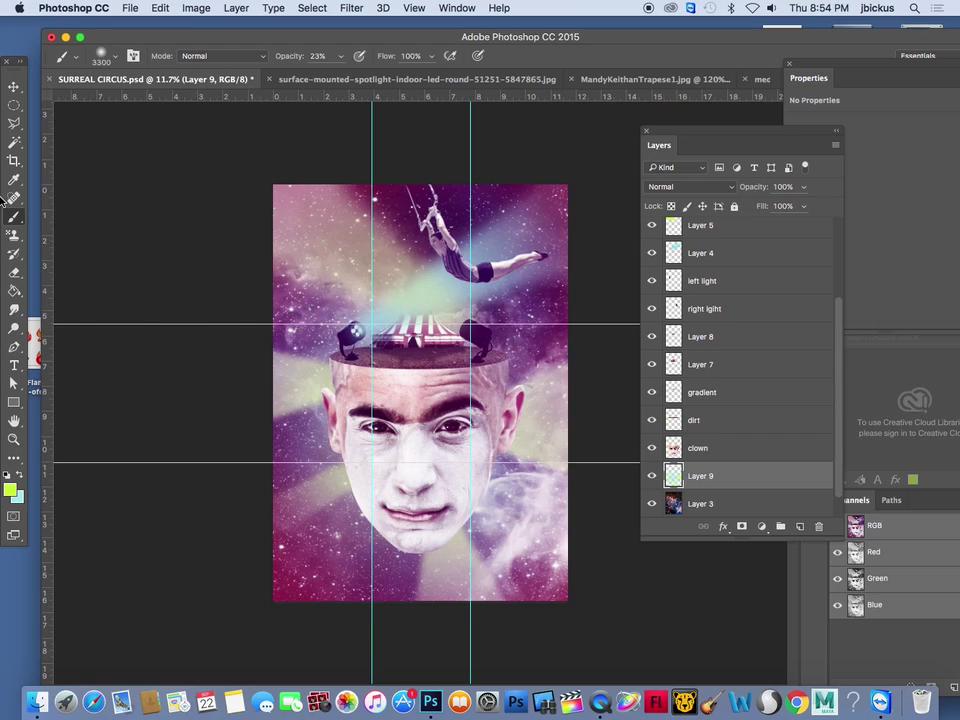
Turn off View > Extras to hide the guides, and save SURREAL CIRCUS.psd
{"action": "left_click", "coordinate": [414, 8]}
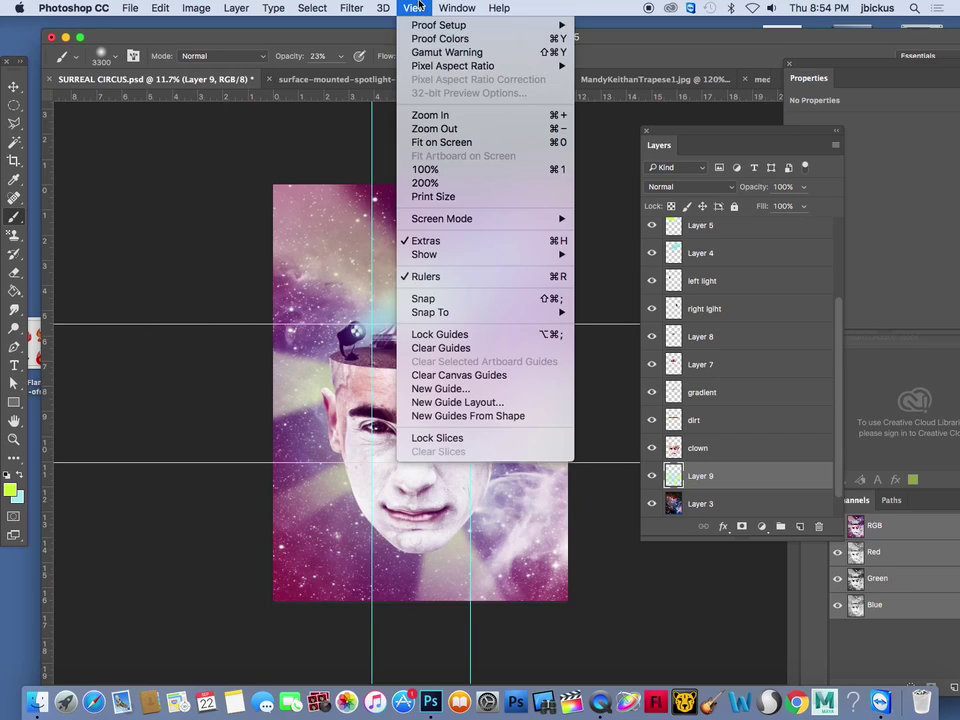
{"action": "left_click", "coordinate": [429, 242]}
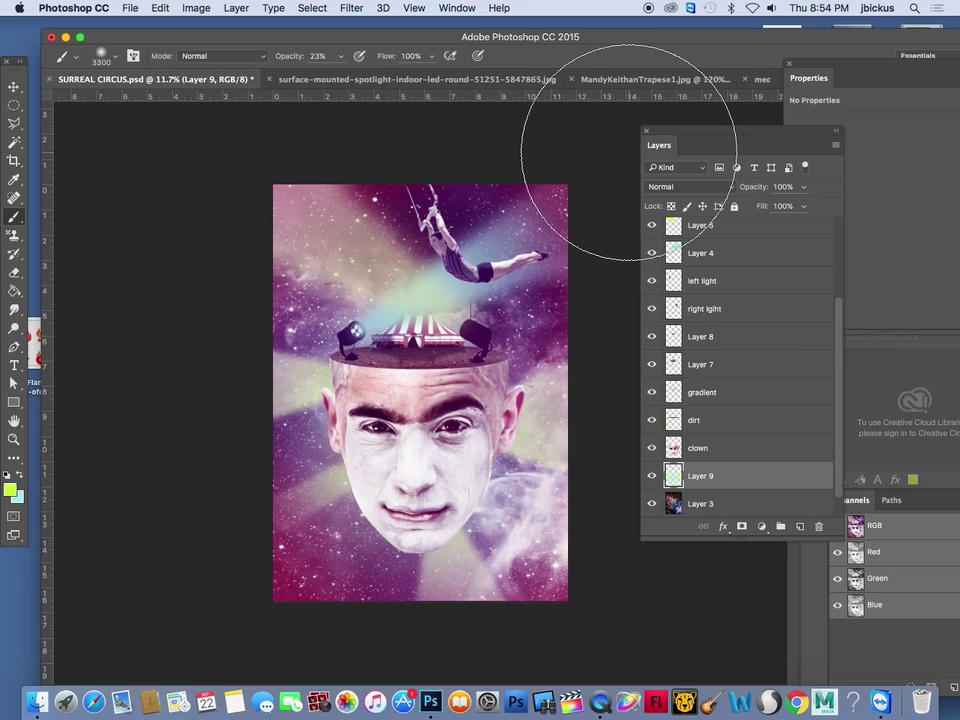
{"action": "left_click", "coordinate": [133, 8]}
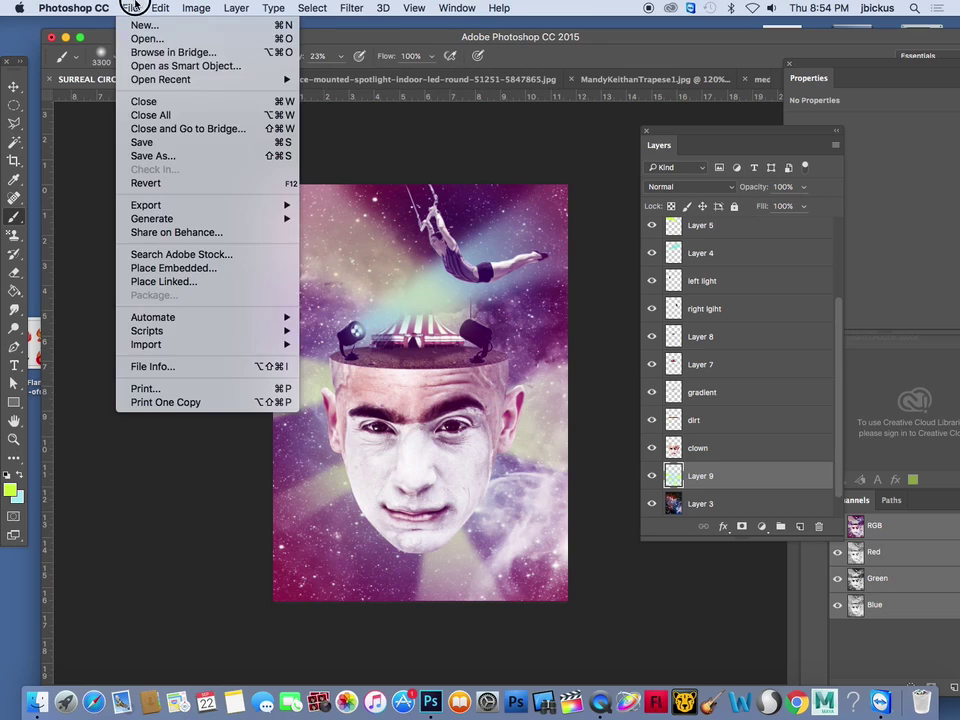
{"action": "left_click", "coordinate": [145, 139]}
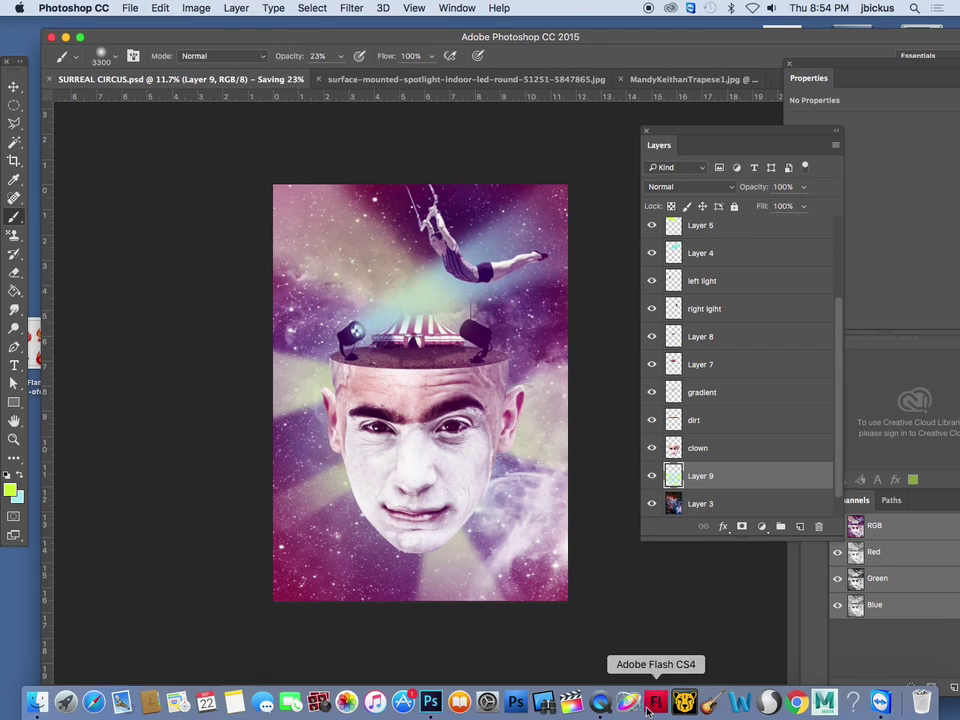